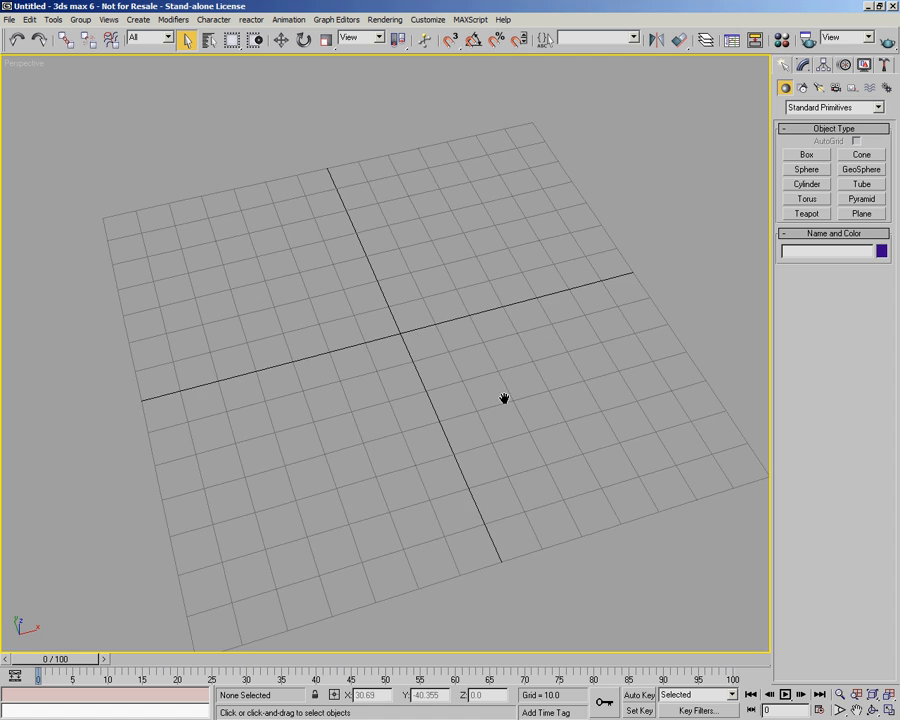
Step: Create a plane primitive about 140 long by 141 wide that covers the whole home grid in the Perspective view
scroll(476, 370, up, 3)
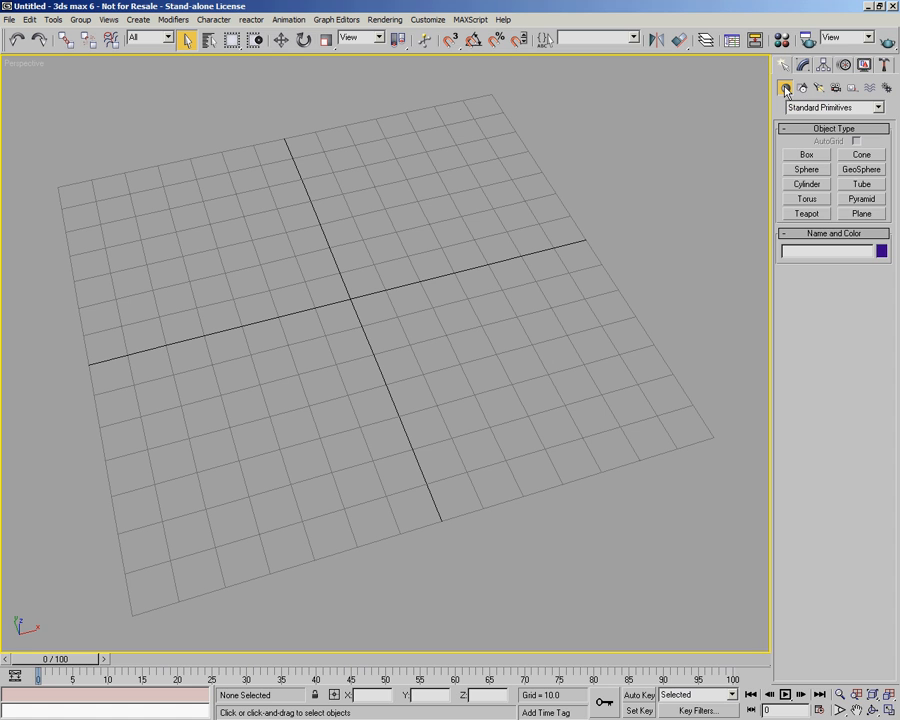
click(862, 220)
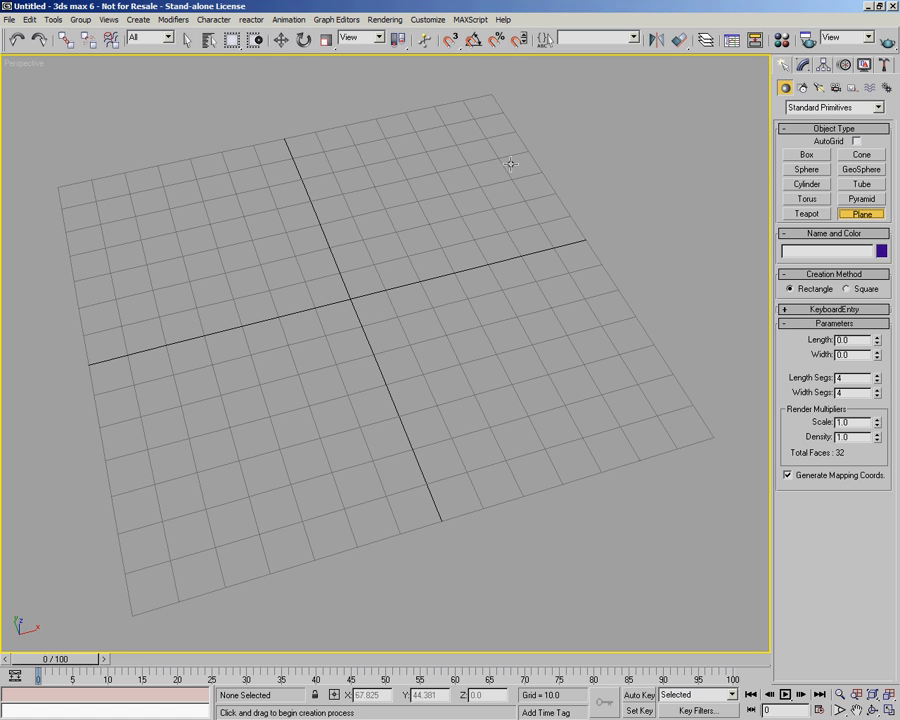
click(492, 93)
drag(492, 93, 124, 622)
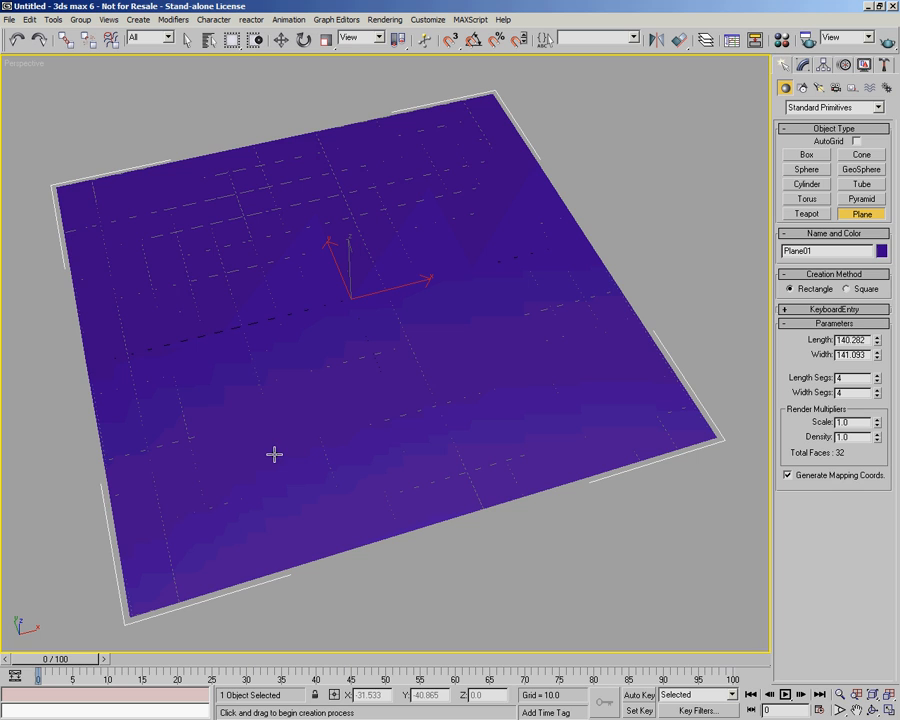
Step: Toggle the viewport between shaded, wireframe and edged-faces display, leaving the plane in wireframe
key(F3)
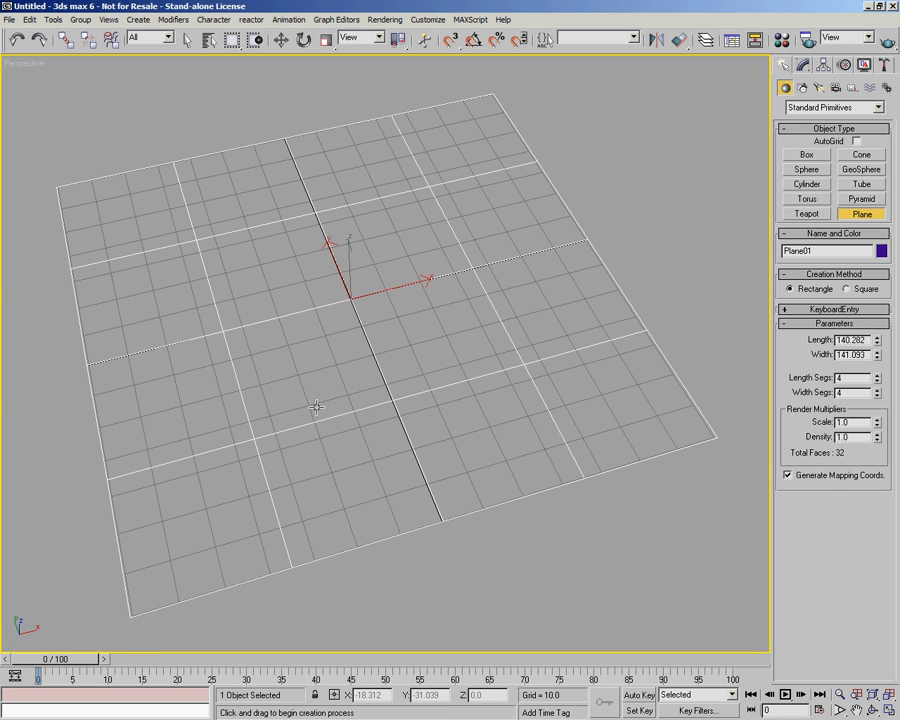
key(F3)
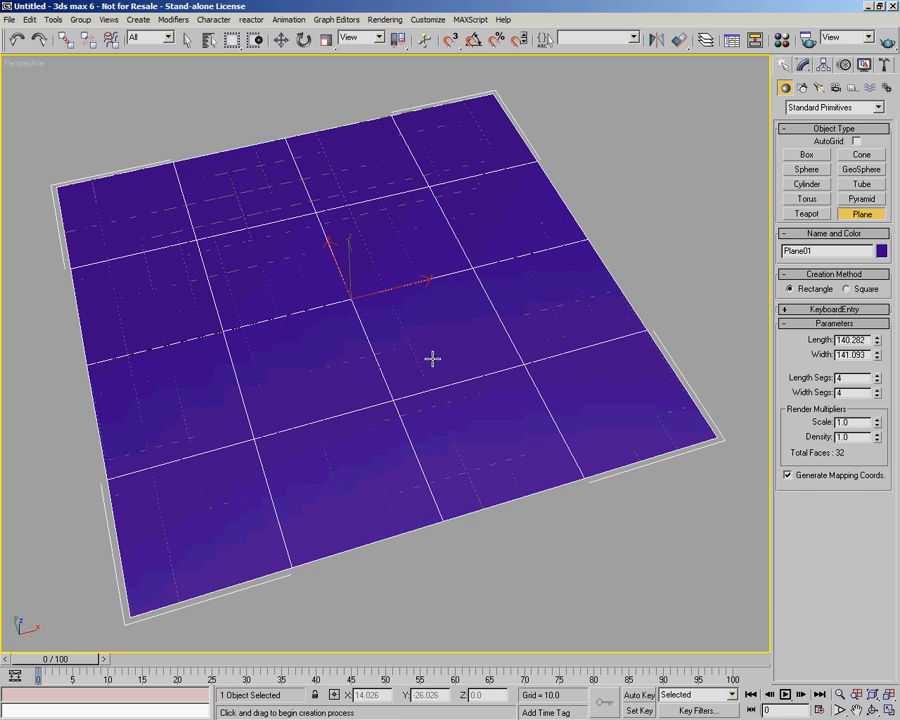
key(F3)
key(F3)
key(F4)
key(F4)
key(F4)
key(F4)
key(F4)
key(F4)
key(F4)
key(F4)
key(F3)
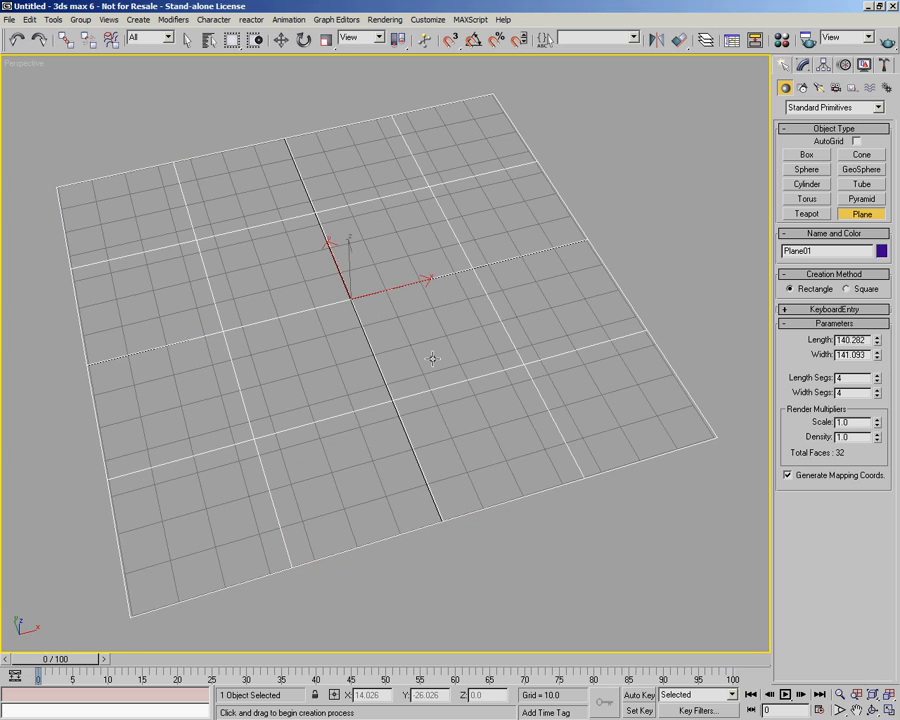
Step: Activate the Move tool and examine how the plane's pivot lines up with the grid origin
mouse_move(374, 410)
alt+middle_down()
mouse_move(392, 398)
mouse_move(387, 410)
mouse_move(384, 357)
mouse_move(400, 414)
mouse_move(400, 402)
mouse_move(425, 404)
mouse_move(417, 398)
alt+middle_up()
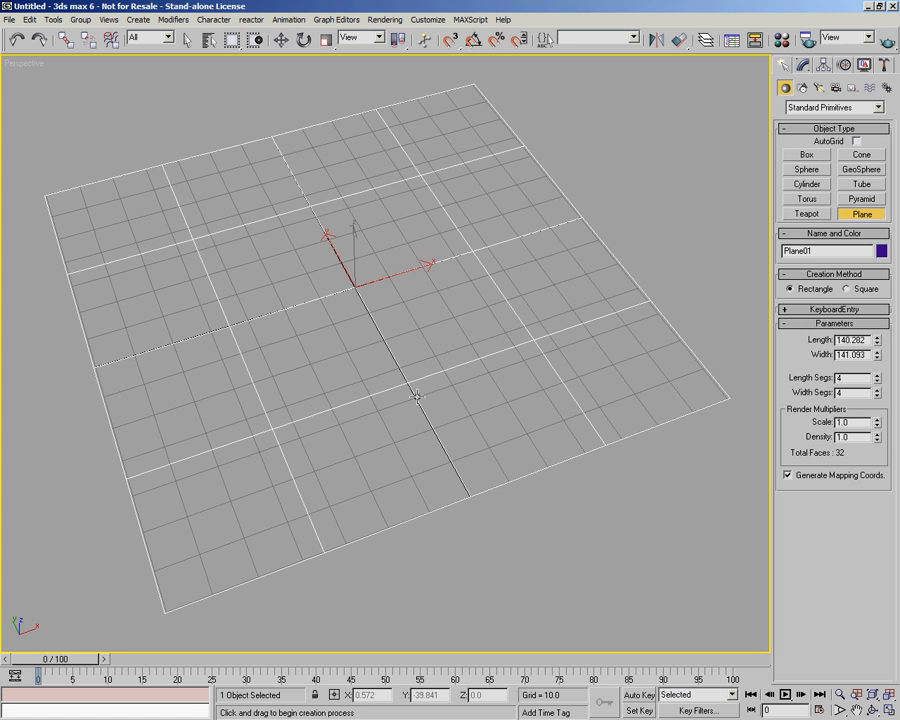
click(281, 40)
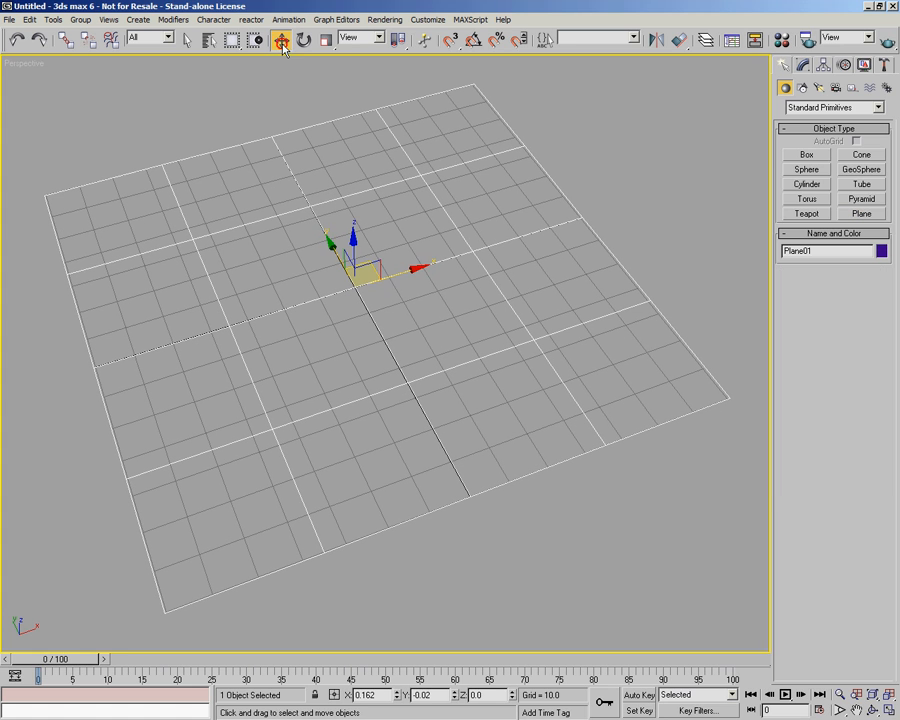
alt+middle_drag(402, 231, 372, 330)
scroll(382, 400, up, 10)
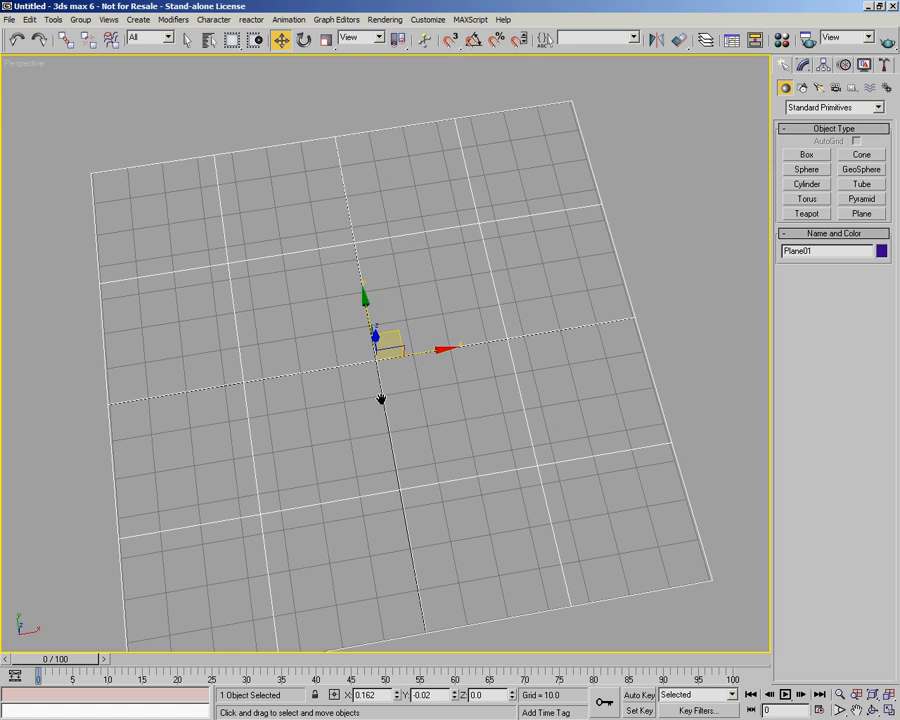
middle_drag(352, 403, 420, 434)
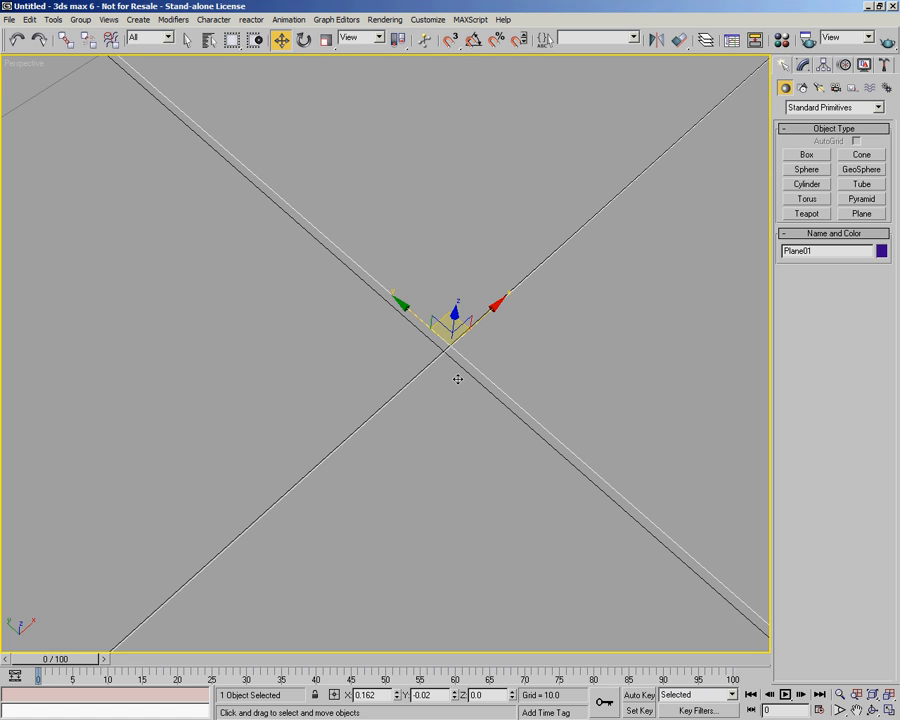
scroll(435, 387, down, 5)
scroll(433, 389, down, 8)
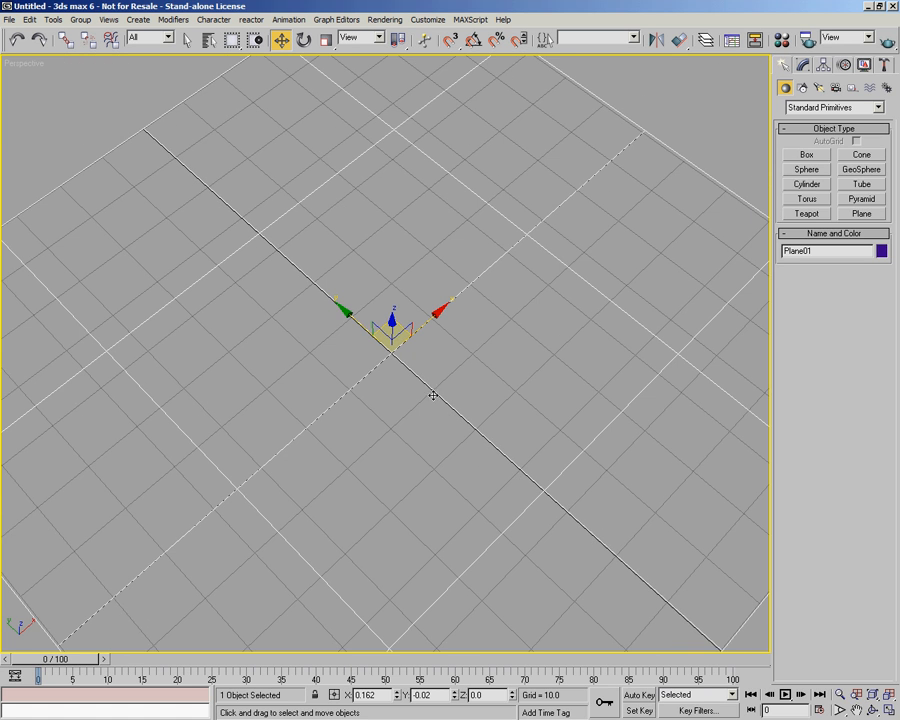
alt+middle_drag(420, 432, 383, 571)
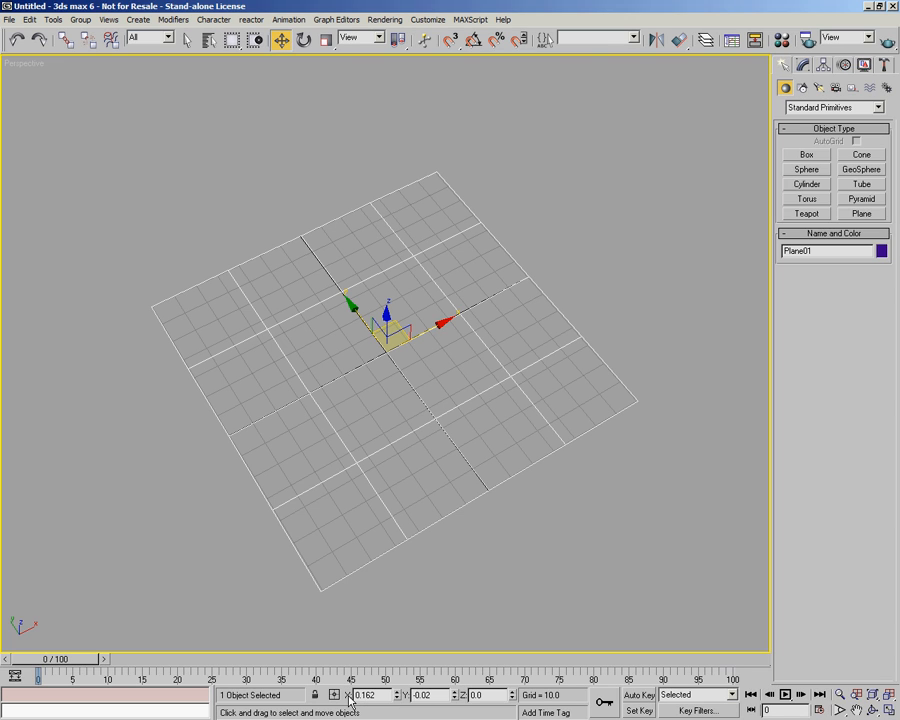
Step: Inspect the plane's Rotate and Scale gizmos and values, ending back on the Move tool
click(302, 41)
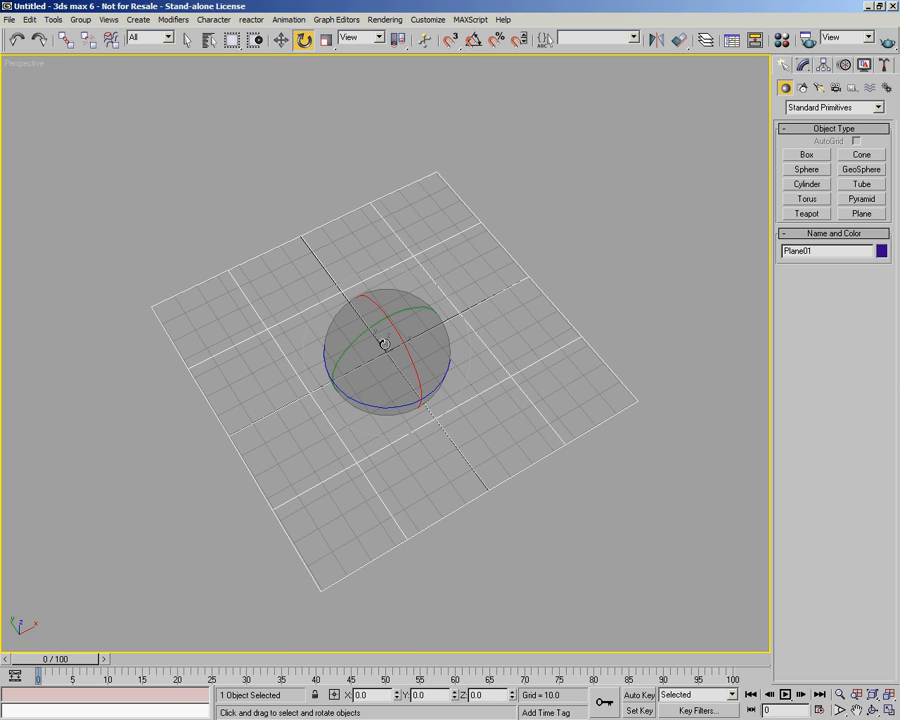
click(326, 40)
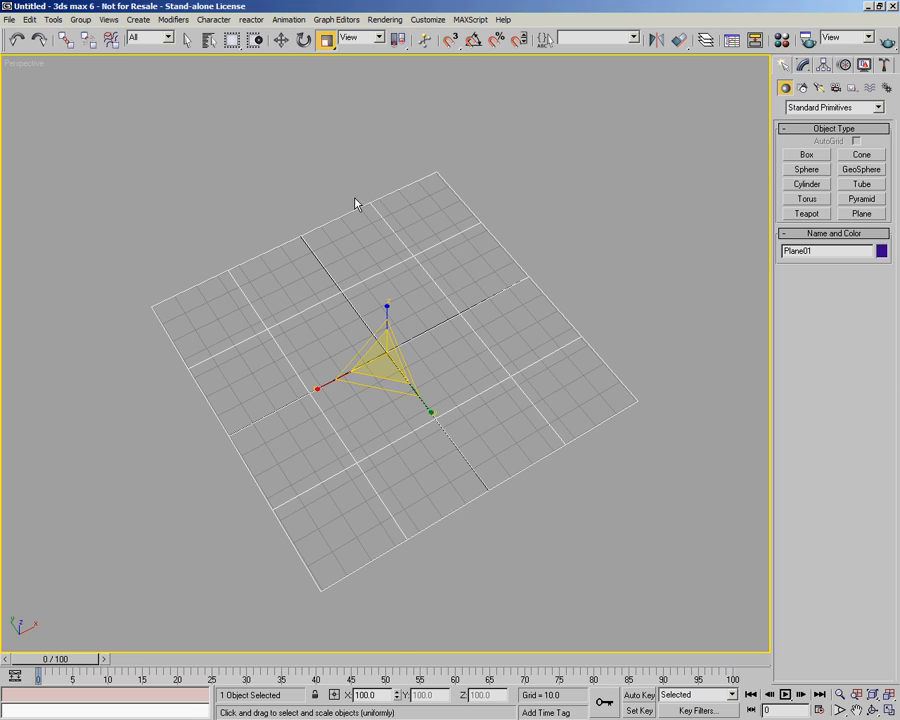
click(281, 41)
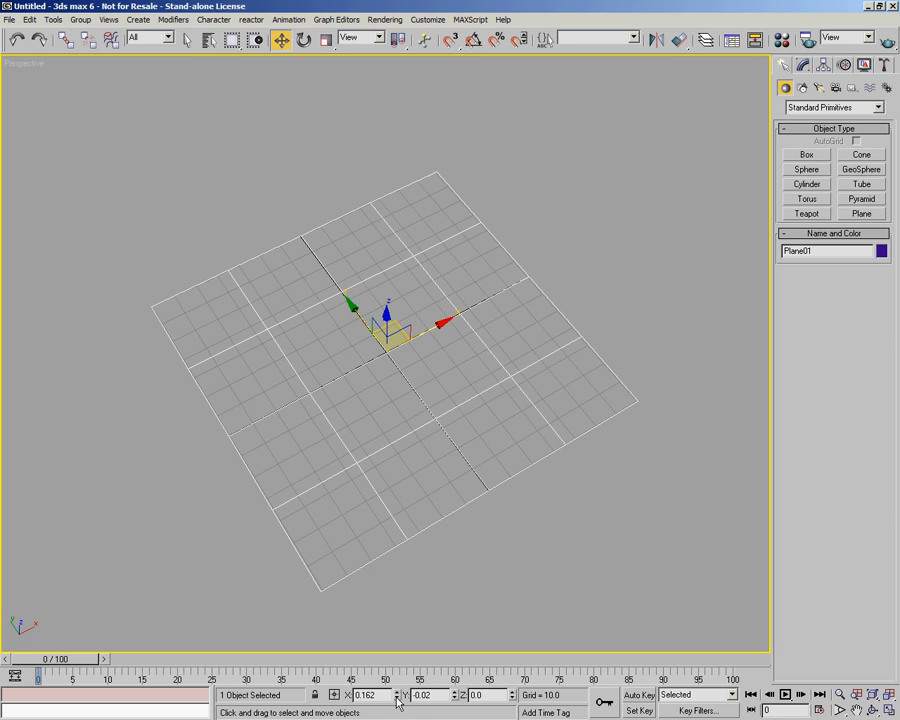
Step: Slide the plane back and forth along the X axis, ending at about X 11.6
drag(397, 700, 405, 37)
drag(416, 643, 385, 349)
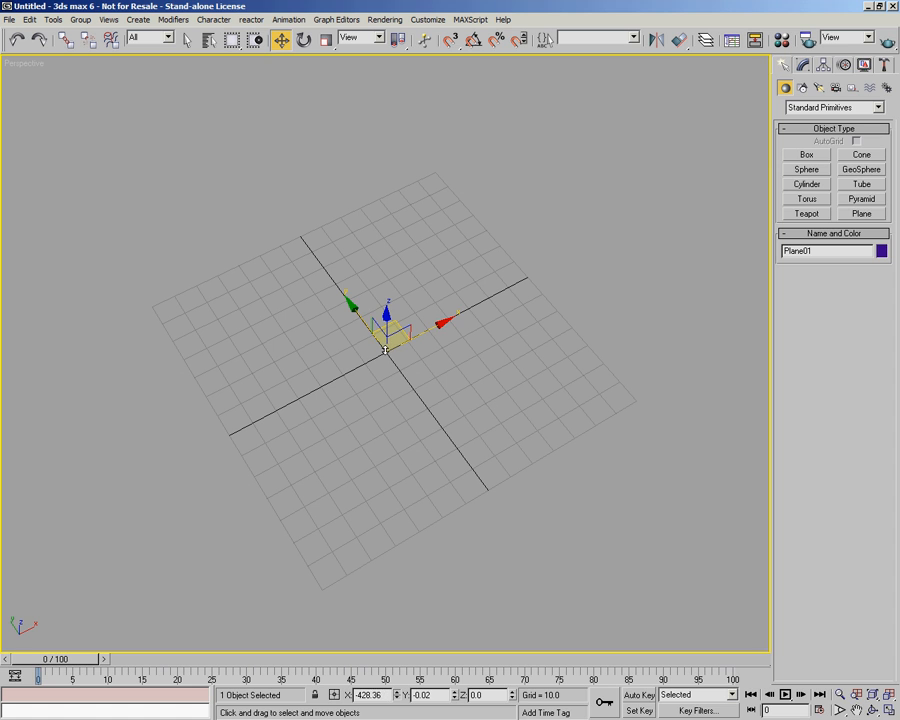
drag(377, 613, 395, 240)
drag(398, 697, 480, 397)
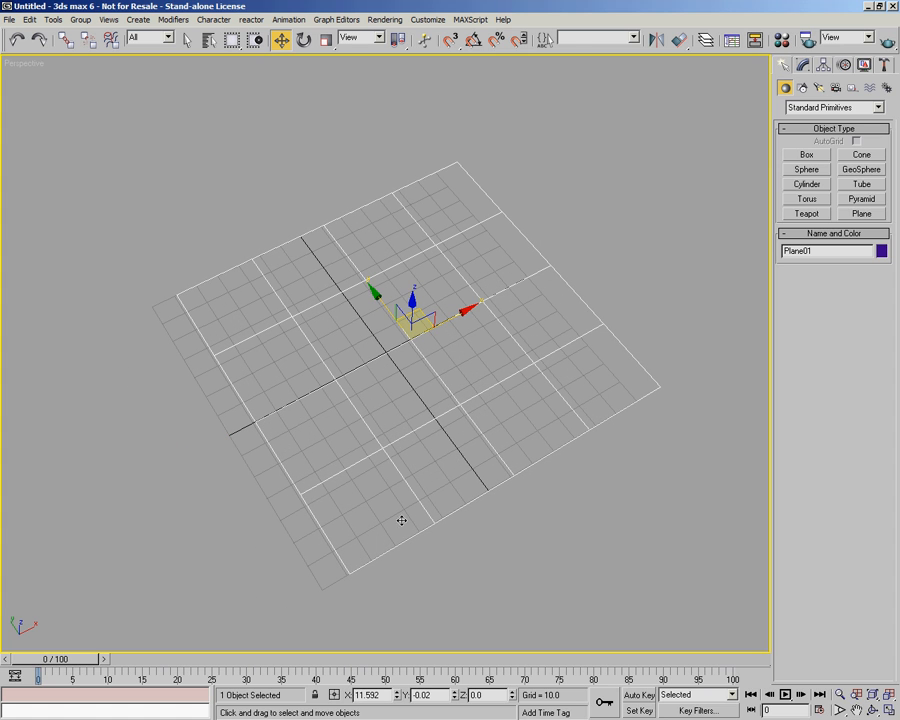
Step: Reset the plane's X and Y positions to 0 to centre it on the grid origin
right_click(397, 698)
right_click(455, 697)
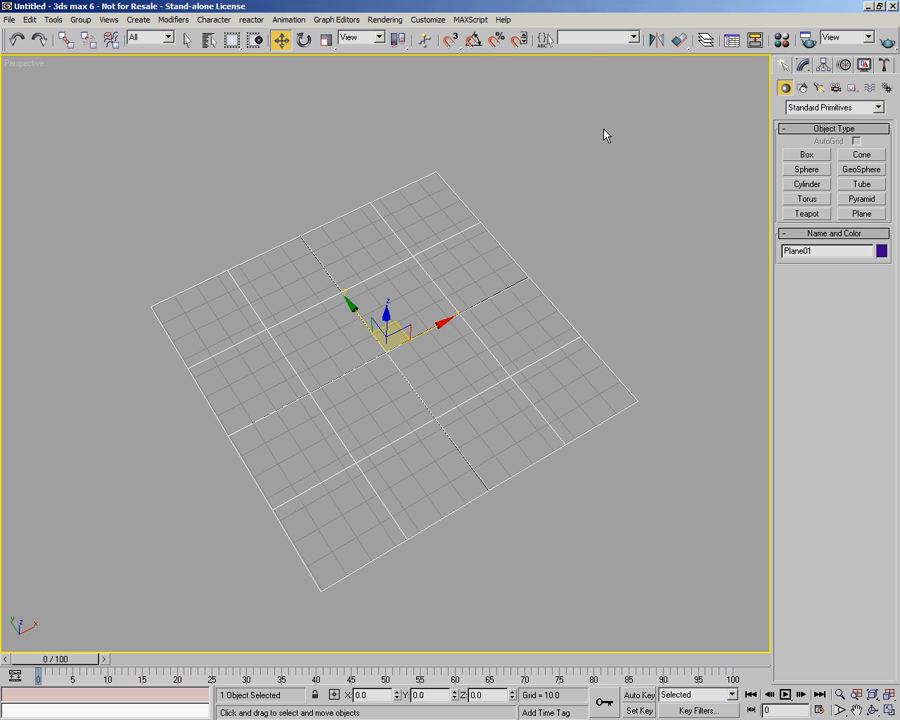
Step: Set the plane's length and width to 500 each
click(803, 65)
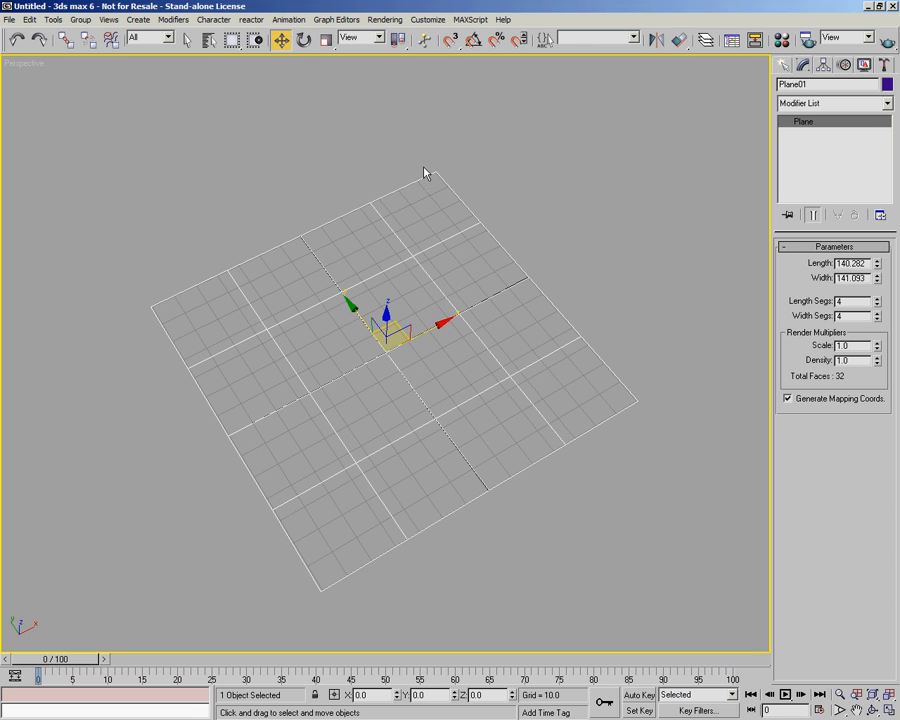
double_click(862, 264)
text(500)
key(Return)
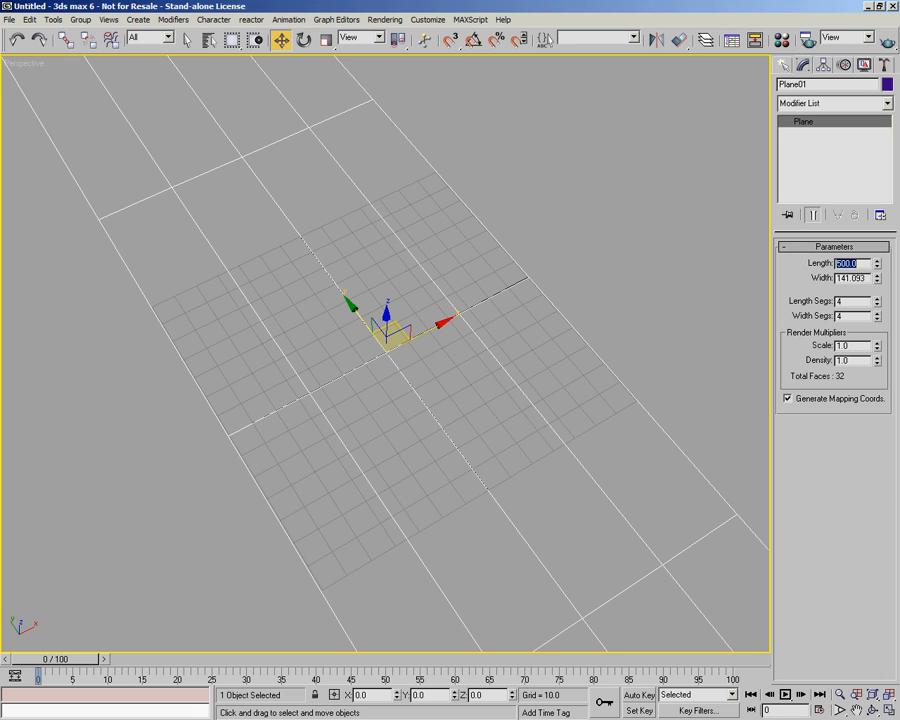
key(Tab)
text(500)
key(Return)
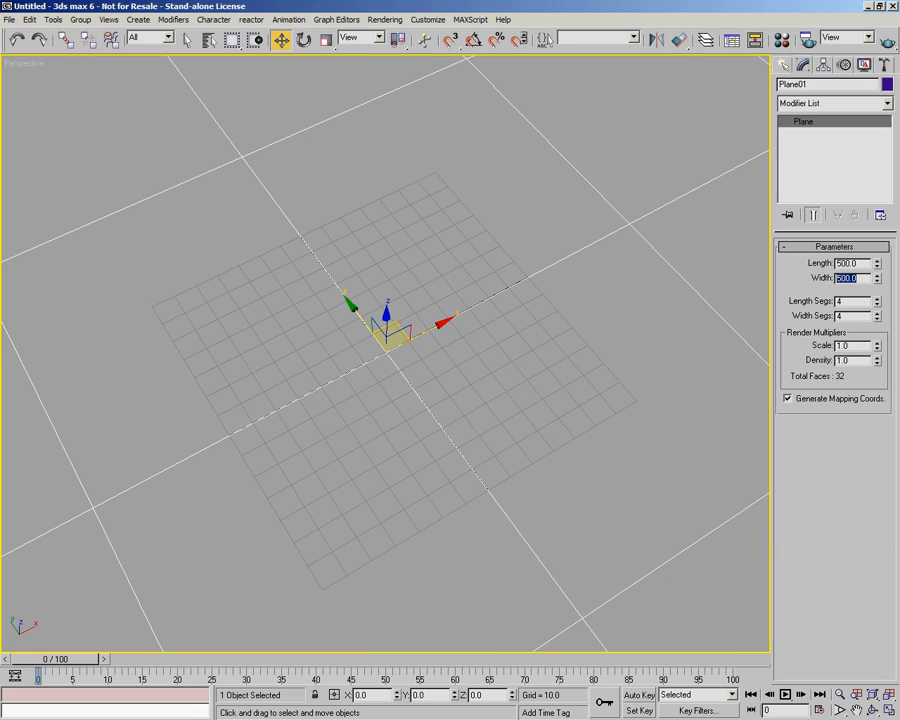
Step: Select the large ground plane in the viewport and freeze it
alt+middle_drag(488, 408, 353, 418)
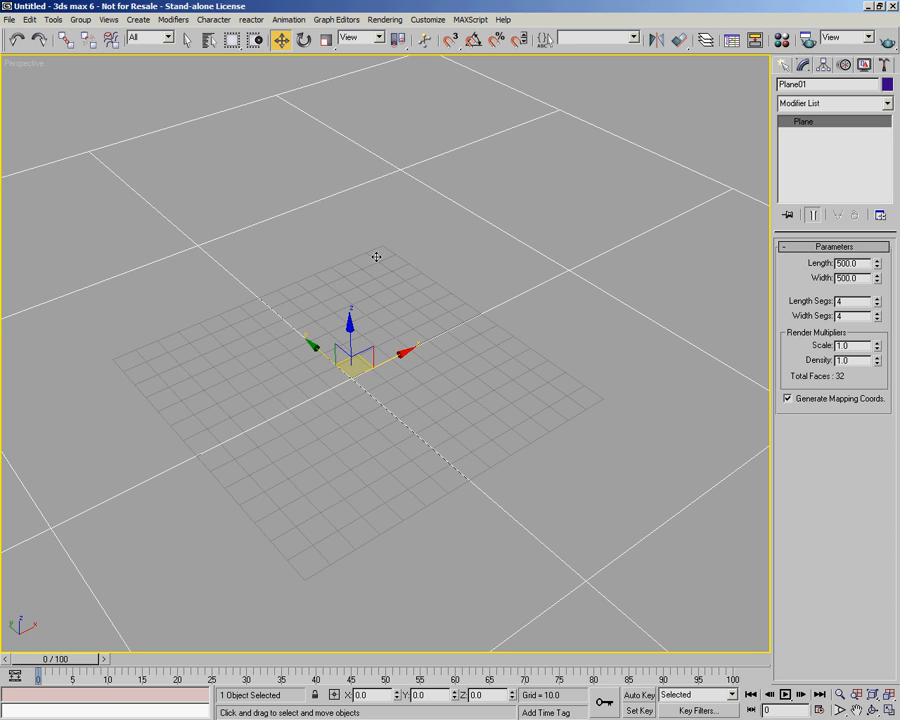
click(164, 93)
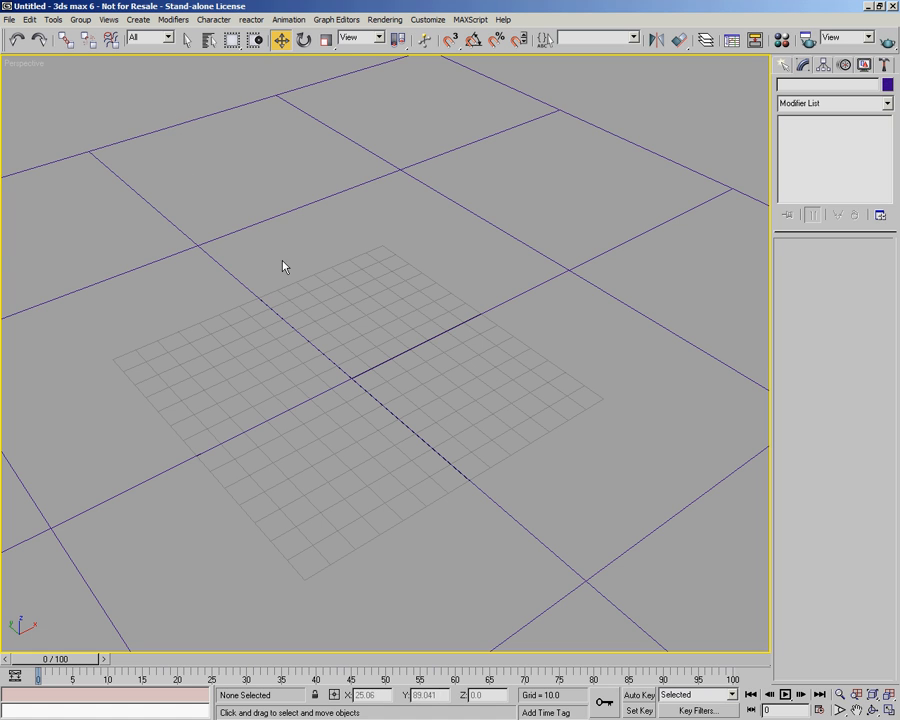
alt+middle_drag(400, 402, 424, 390)
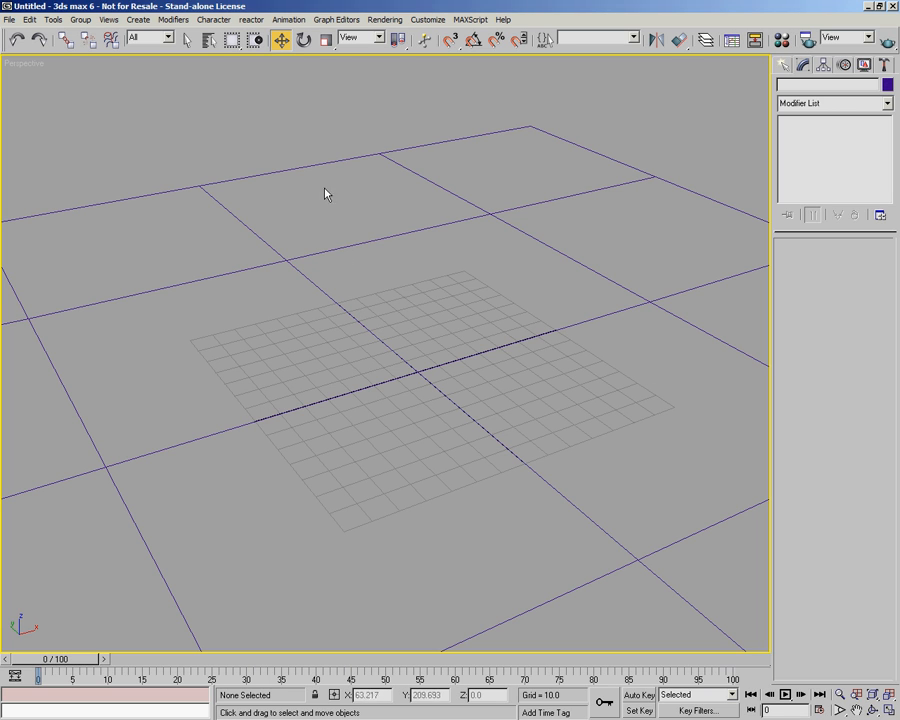
drag(465, 322, 427, 377)
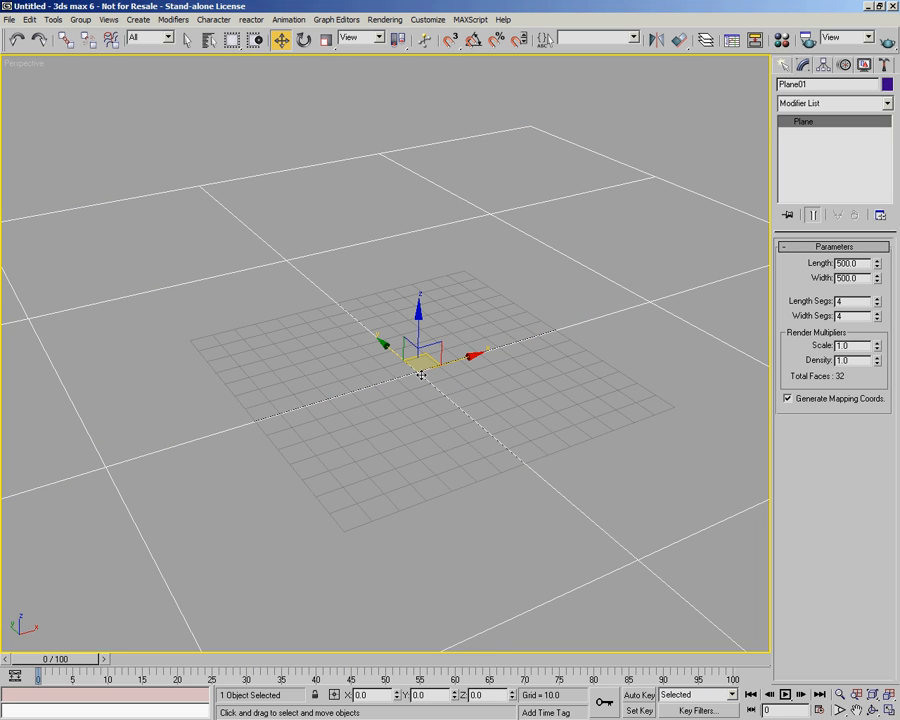
right_click(419, 374)
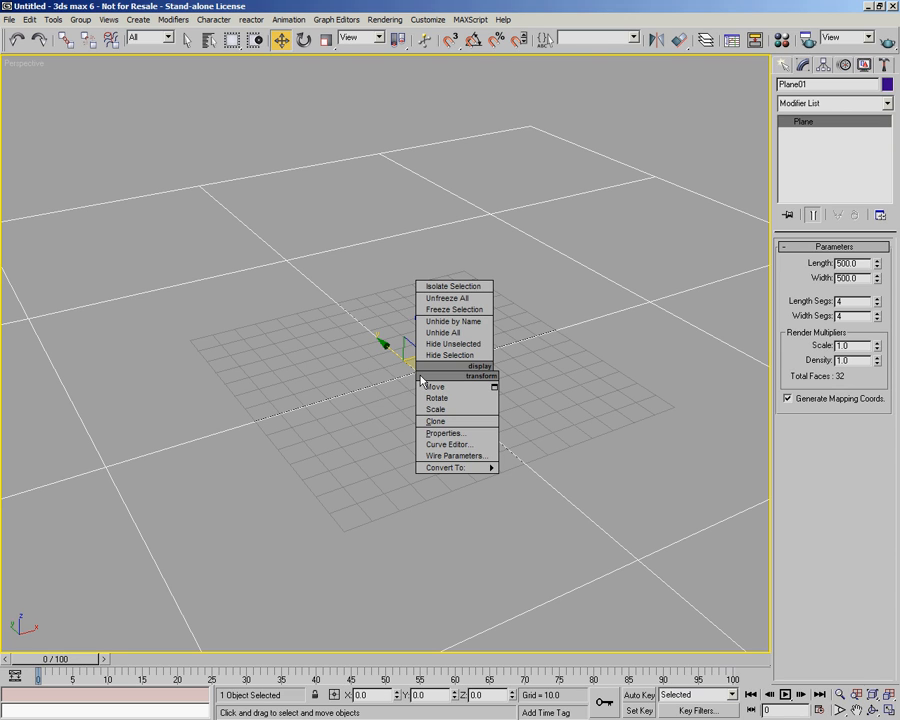
click(448, 310)
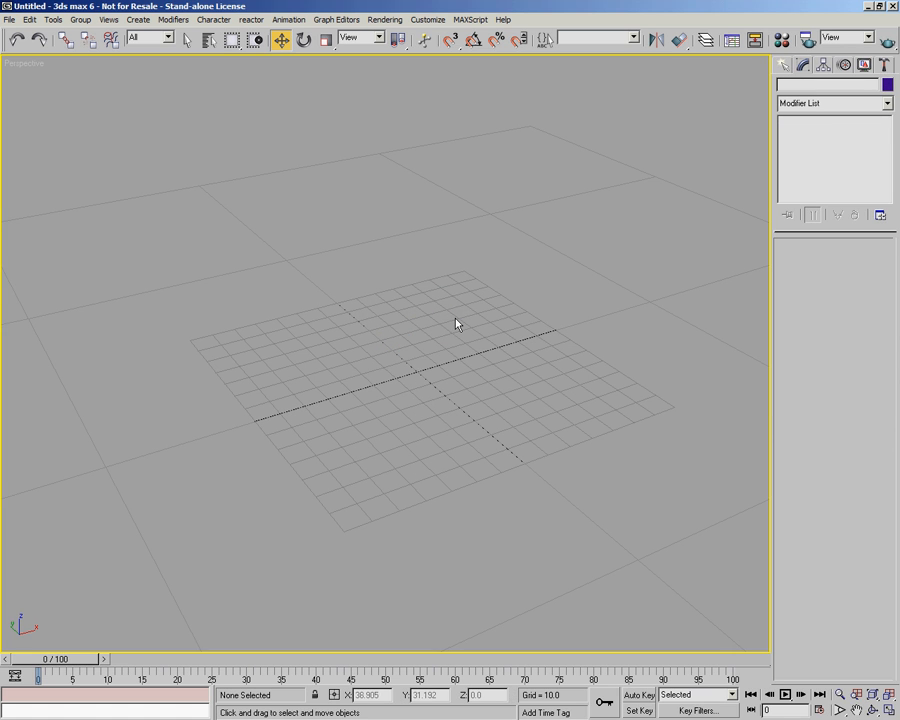
Step: Try to select the frozen plane at several spots in the viewport
alt+middle_drag(374, 394, 271, 181)
click(226, 177)
drag(287, 223, 293, 226)
click(374, 230)
click(418, 237)
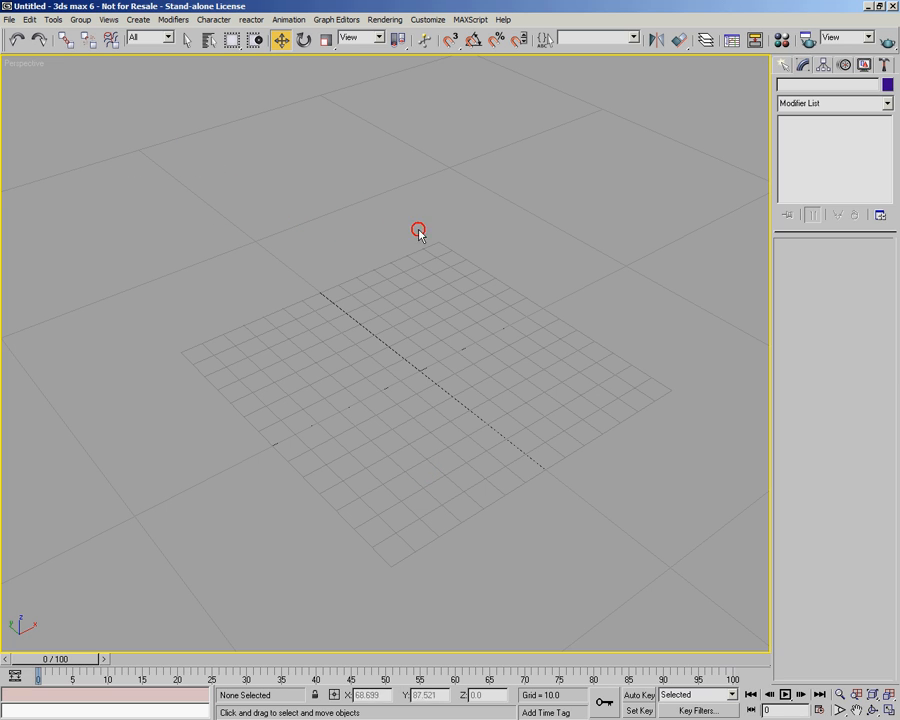
Step: Create a box about 41 long, 40 wide and 43 high around the grid origin
click(783, 65)
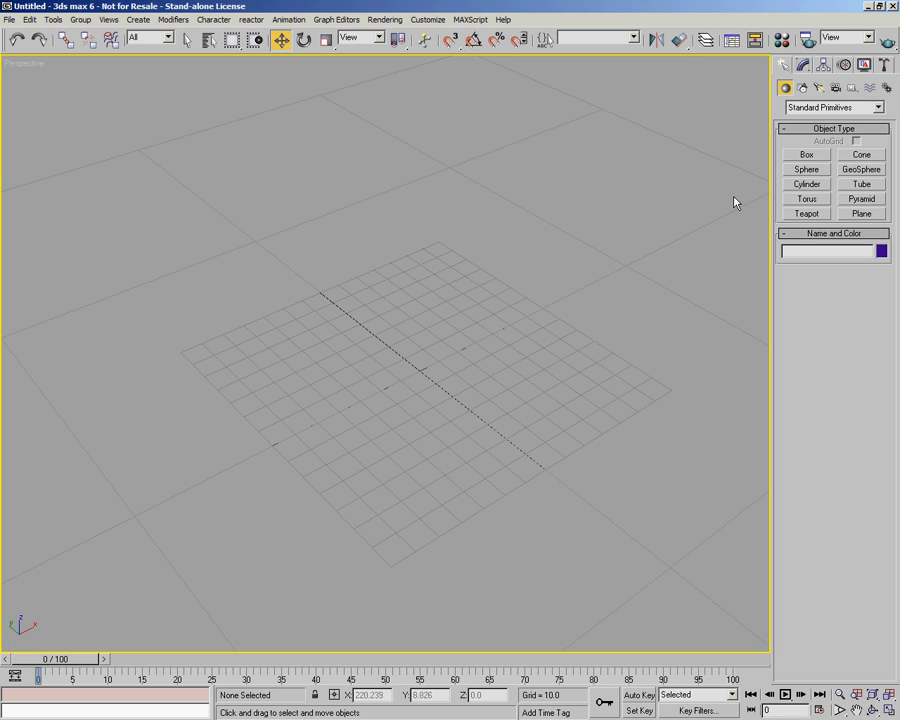
click(807, 154)
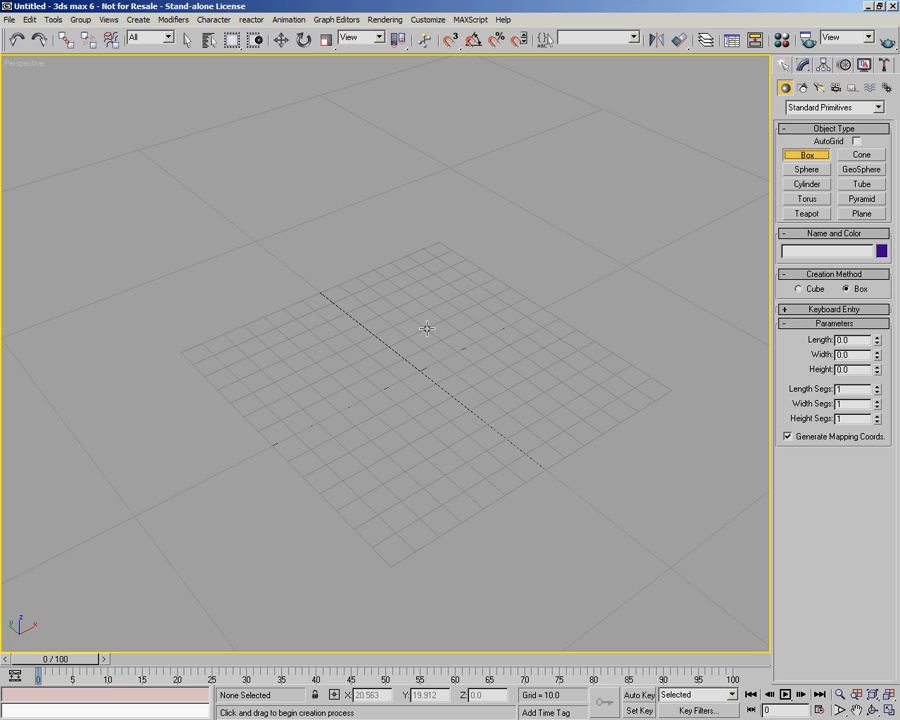
drag(427, 328, 413, 416)
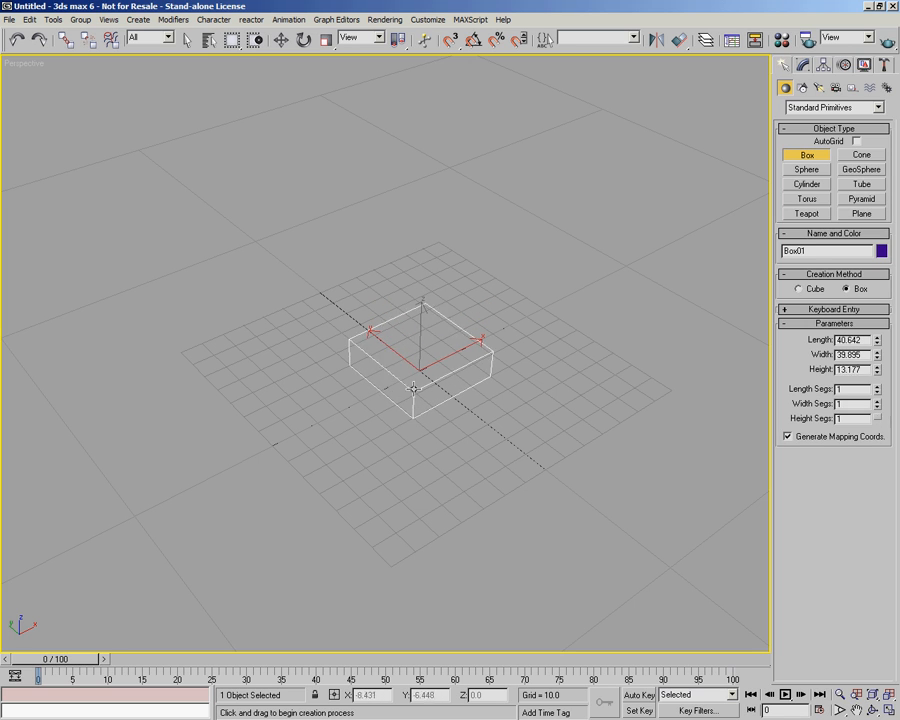
click(418, 372)
alt+middle_drag(573, 428, 554, 428)
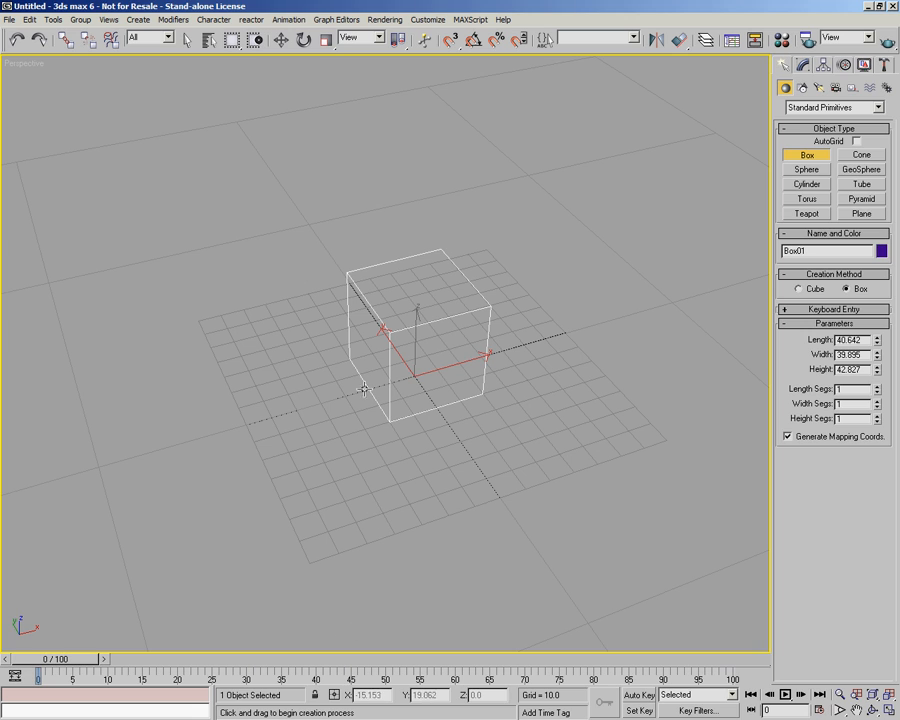
Step: Reset the box's X and Y positions to 0 with the Move tool active
click(281, 40)
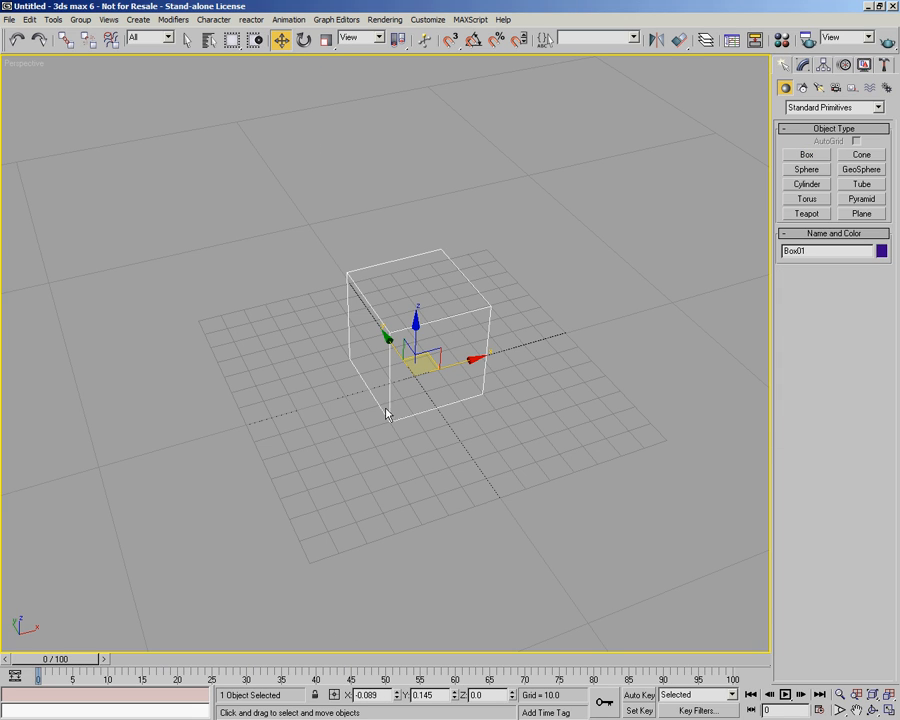
right_click(397, 697)
right_click(455, 697)
alt+middle_drag(480, 390, 436, 474)
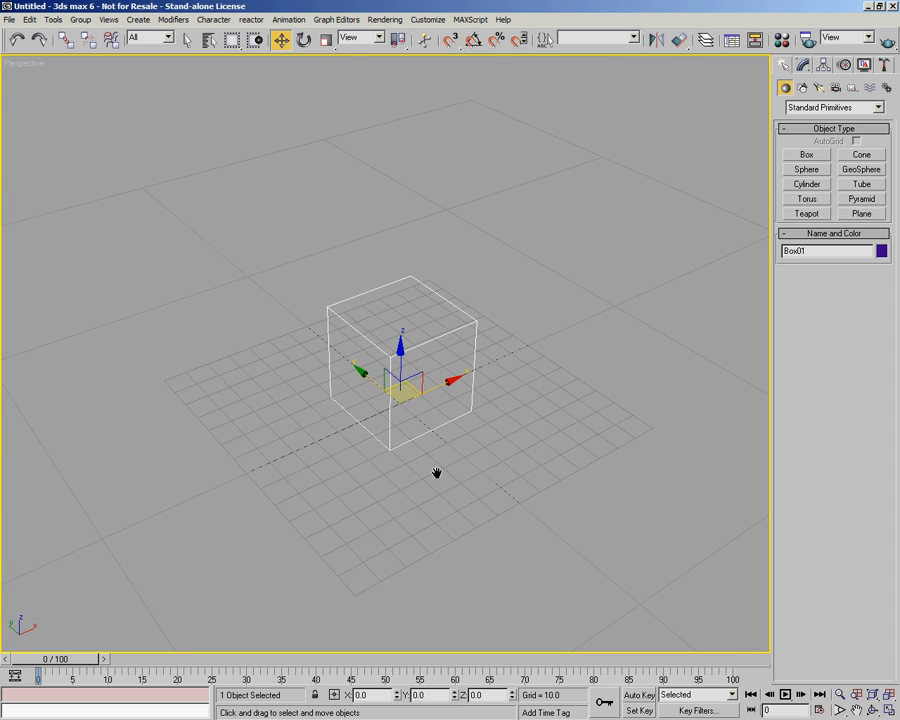
Step: Set the selected box's length, width and height each to 40
click(804, 67)
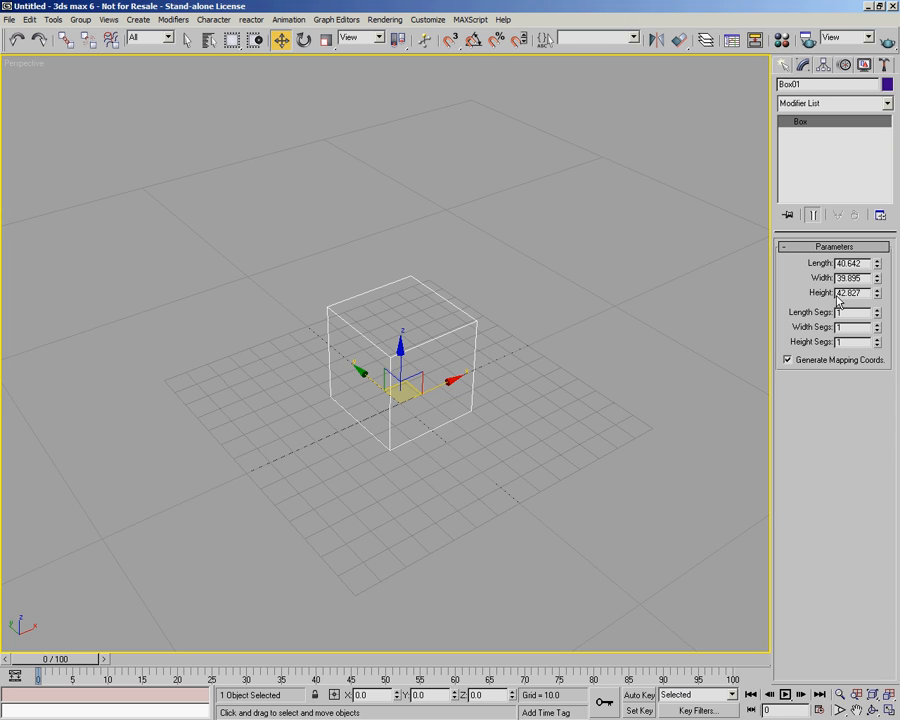
drag(864, 264, 796, 264)
text(40)
key(Tab)
text(40)
key(Tab)
text(40)
key(Return)
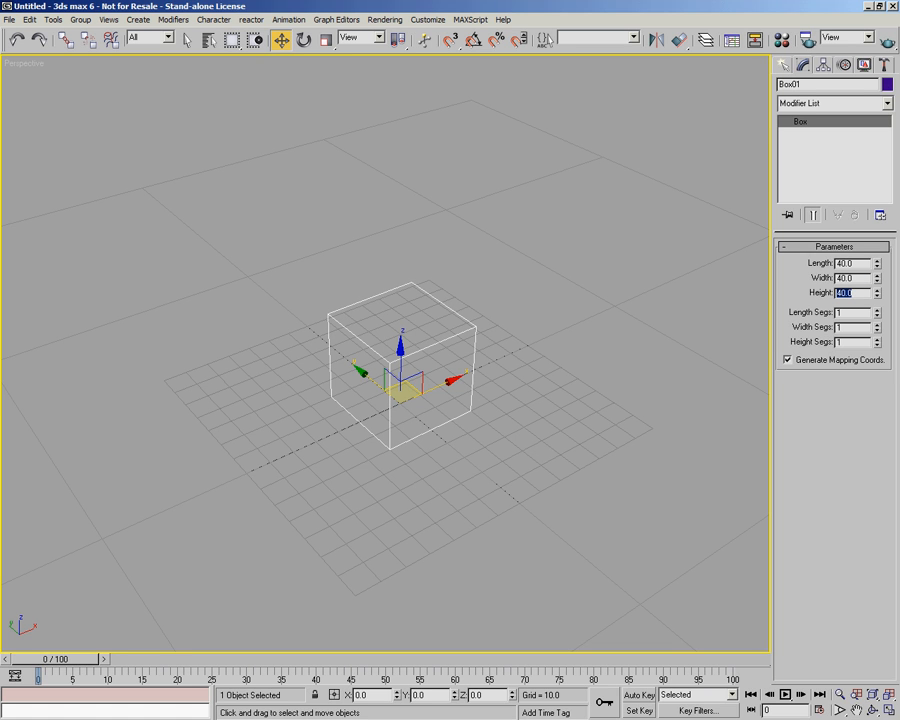
Step: Set the box's length, width and height segments each to 4, then deselect the box
alt+middle_drag(368, 346, 417, 460)
scroll(427, 450, up, 2)
scroll(405, 457, up, 2)
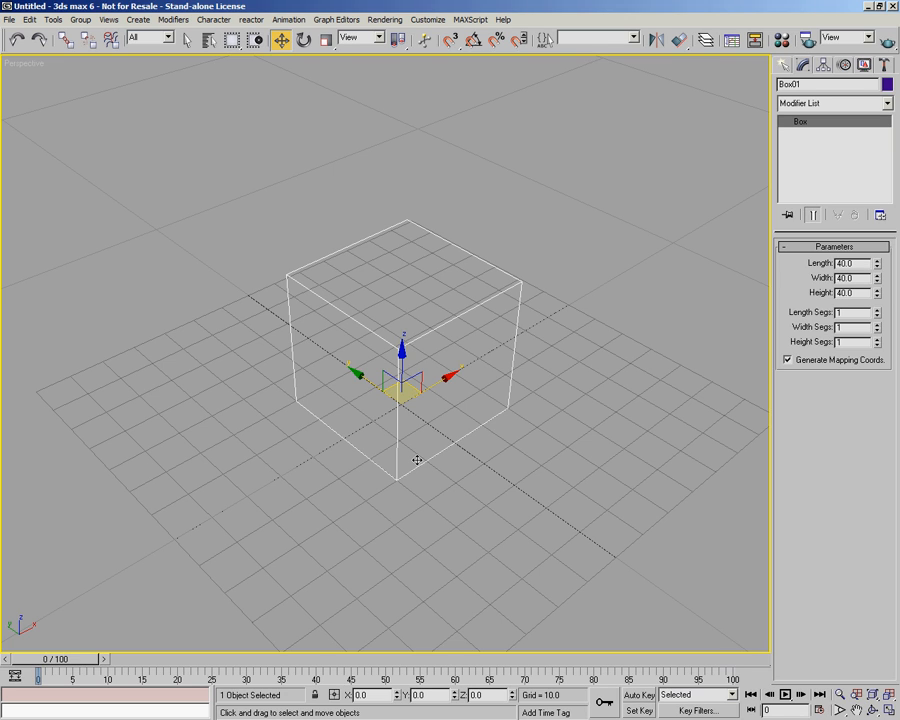
click(876, 310)
click(876, 310)
click(876, 310)
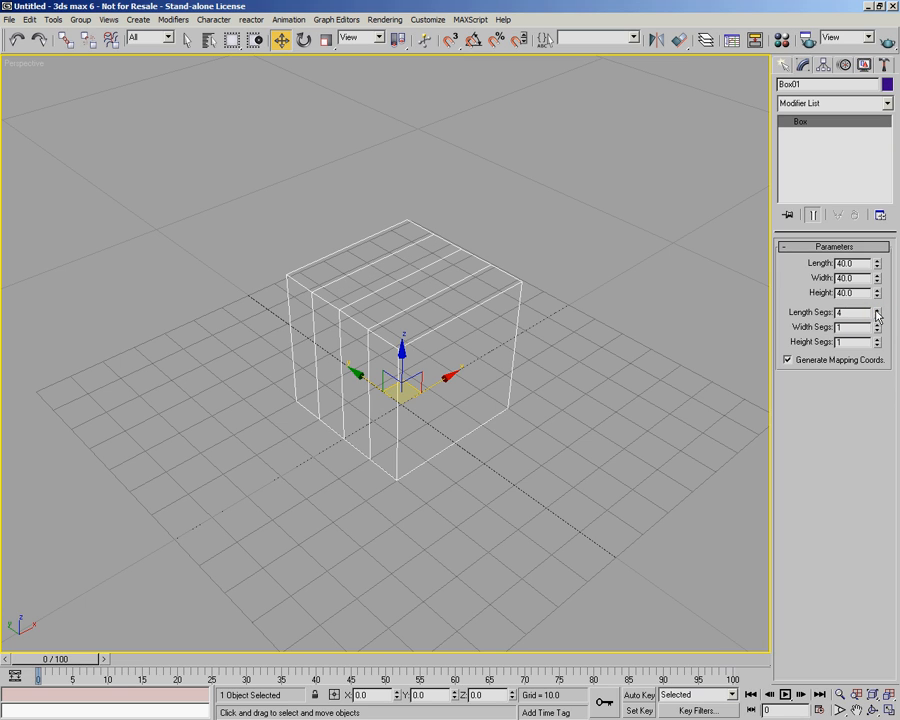
click(877, 323)
click(877, 323)
click(877, 323)
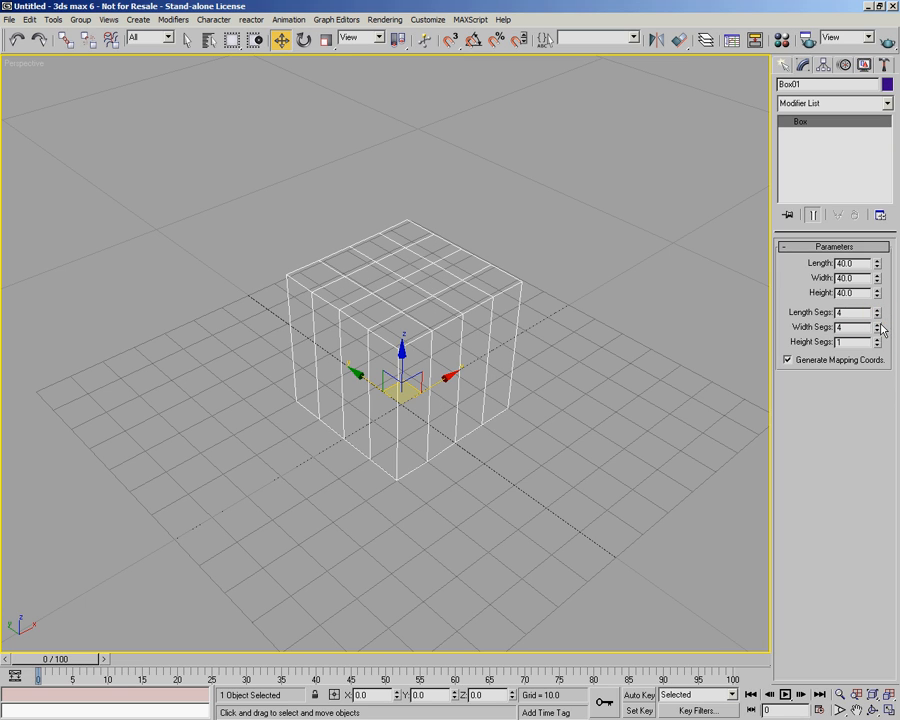
click(878, 340)
click(878, 340)
click(878, 340)
alt+middle_drag(700, 380, 450, 399)
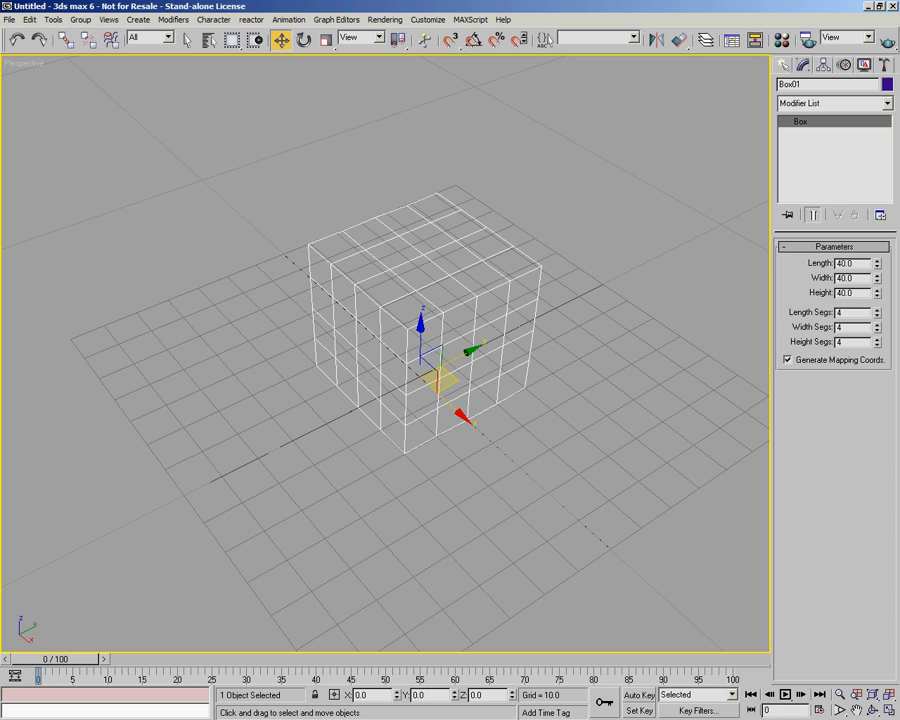
click(115, 298)
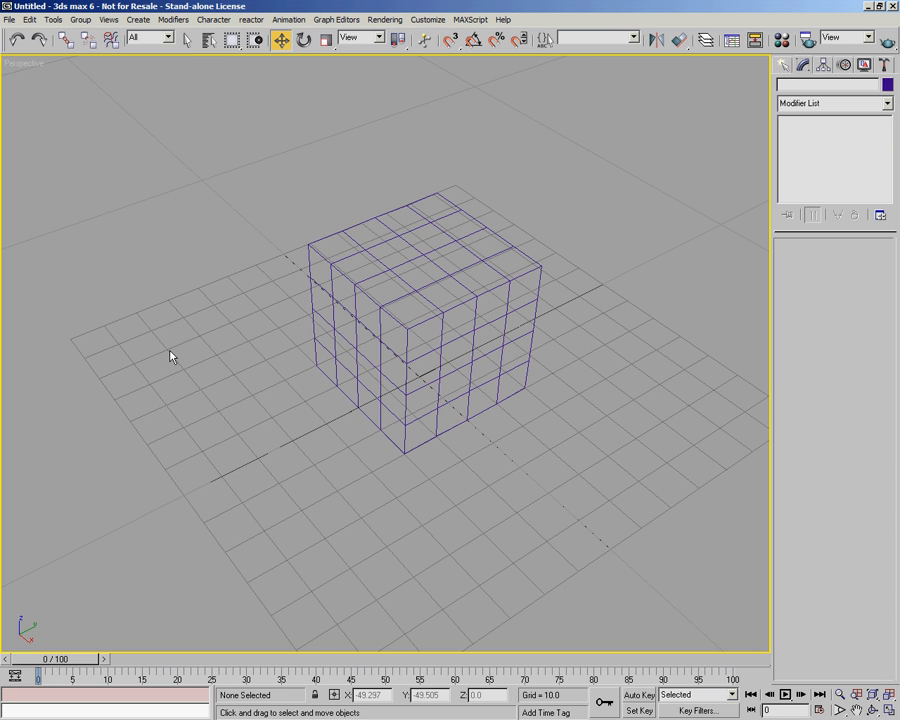
alt+middle_drag(276, 368, 380, 415)
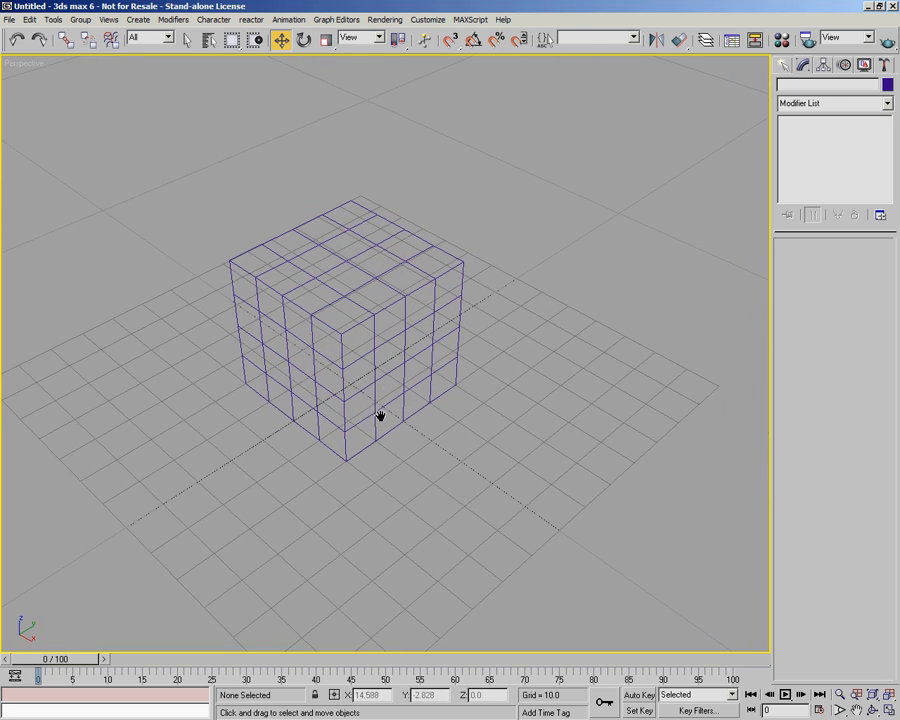
Step: Reselect the box and set its length, width and height segments each back to 1
click(368, 317)
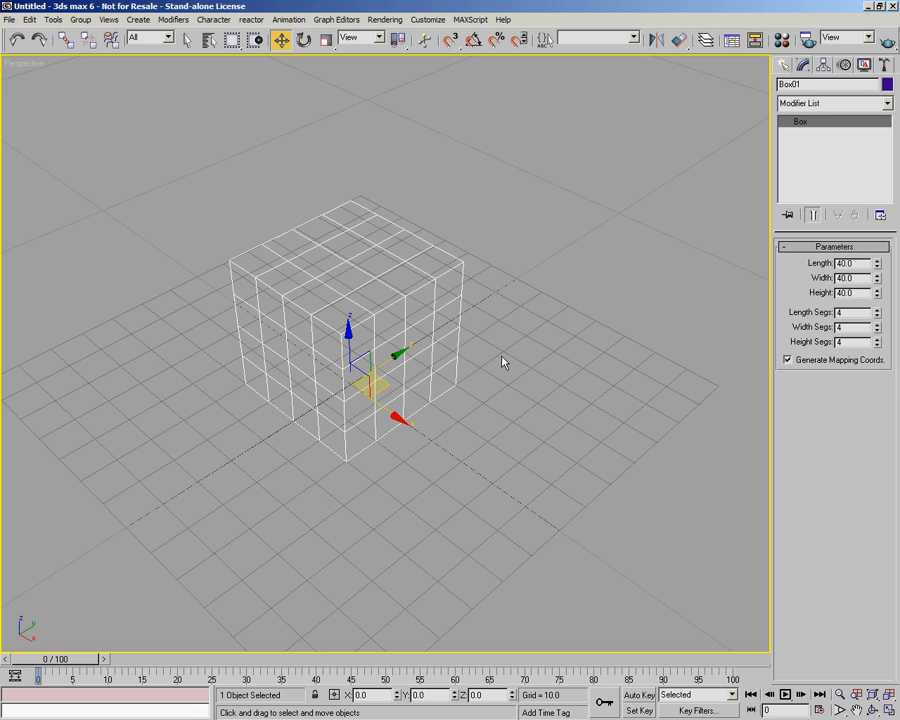
click(877, 315)
click(877, 315)
click(877, 315)
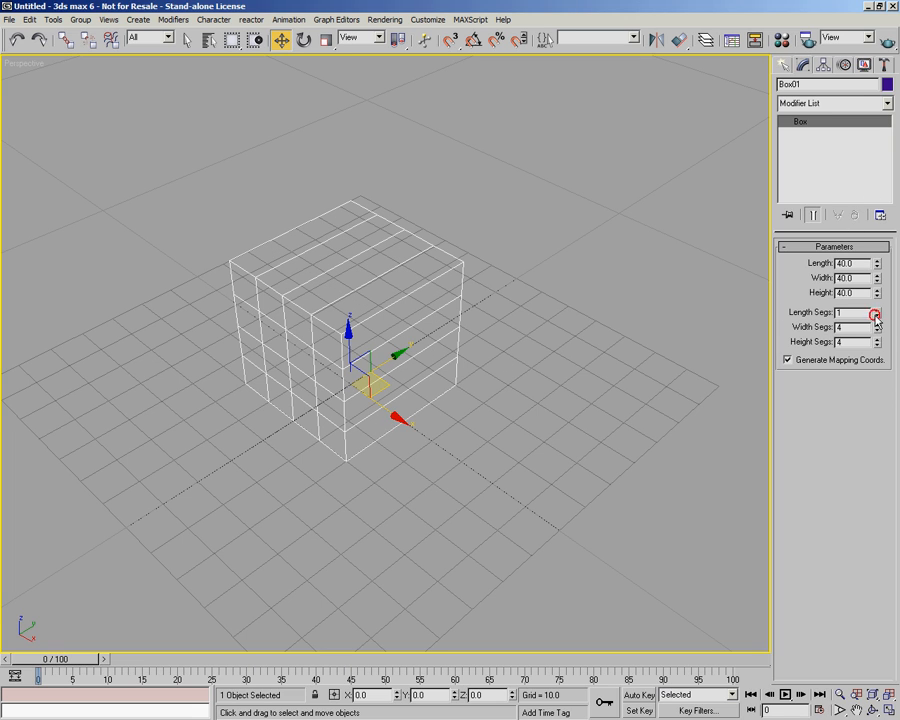
click(877, 330)
click(877, 330)
click(877, 330)
click(877, 345)
click(877, 345)
click(877, 345)
drag(877, 262, 894, 204)
right_click(894, 204)
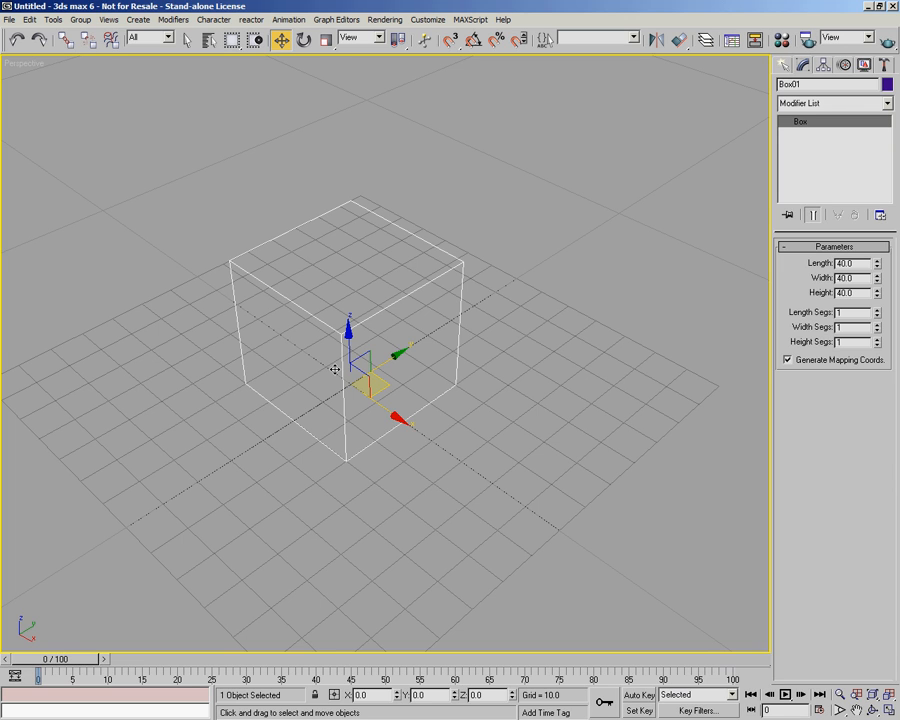
Step: Browse the modifiers available for the box and its options for conversion to another geometry type
click(886, 104)
mouse_move(888, 133)
mouse_down()
mouse_move(887, 416)
mouse_move(897, 127)
mouse_up()
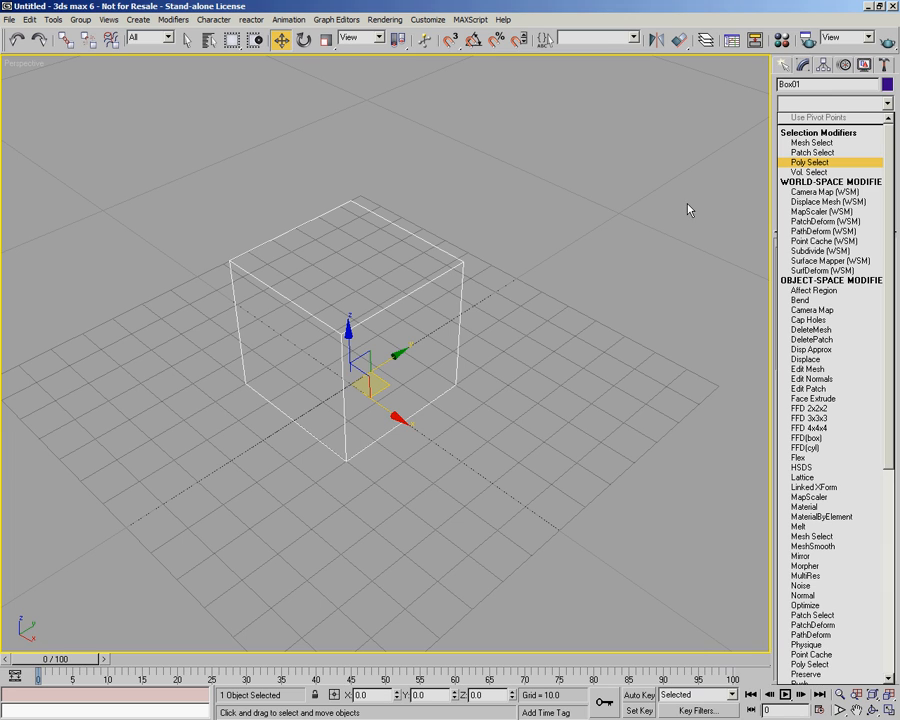
click(590, 268)
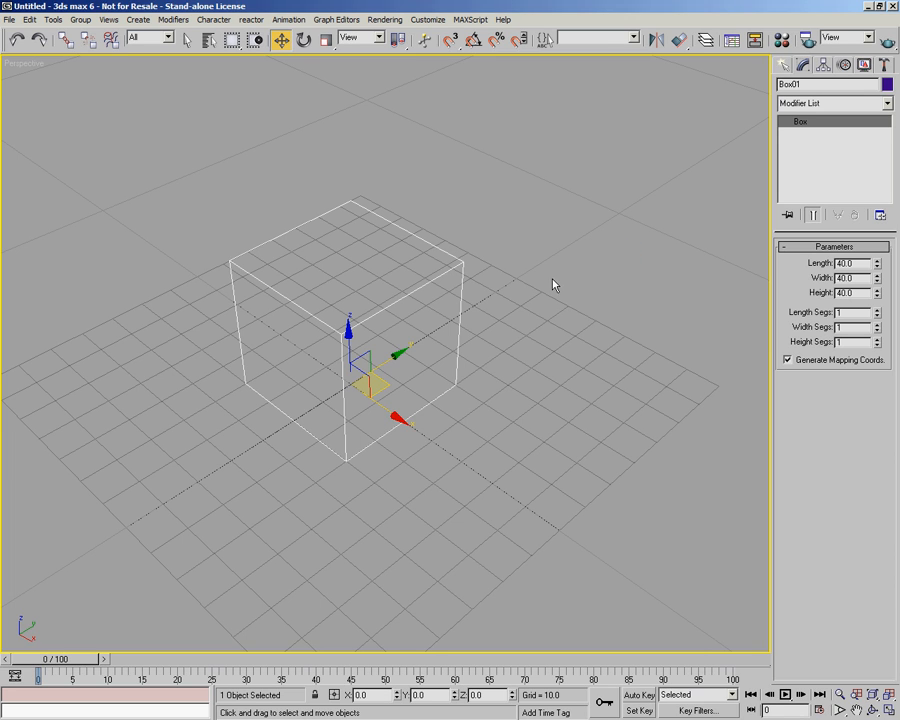
right_click(356, 322)
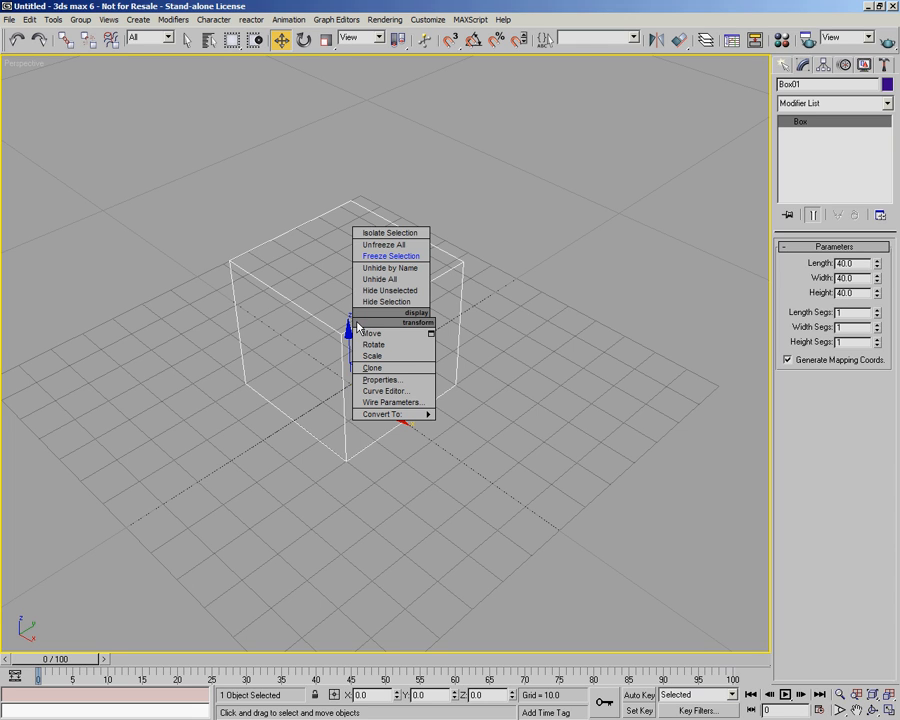
mouse_move(400, 416)
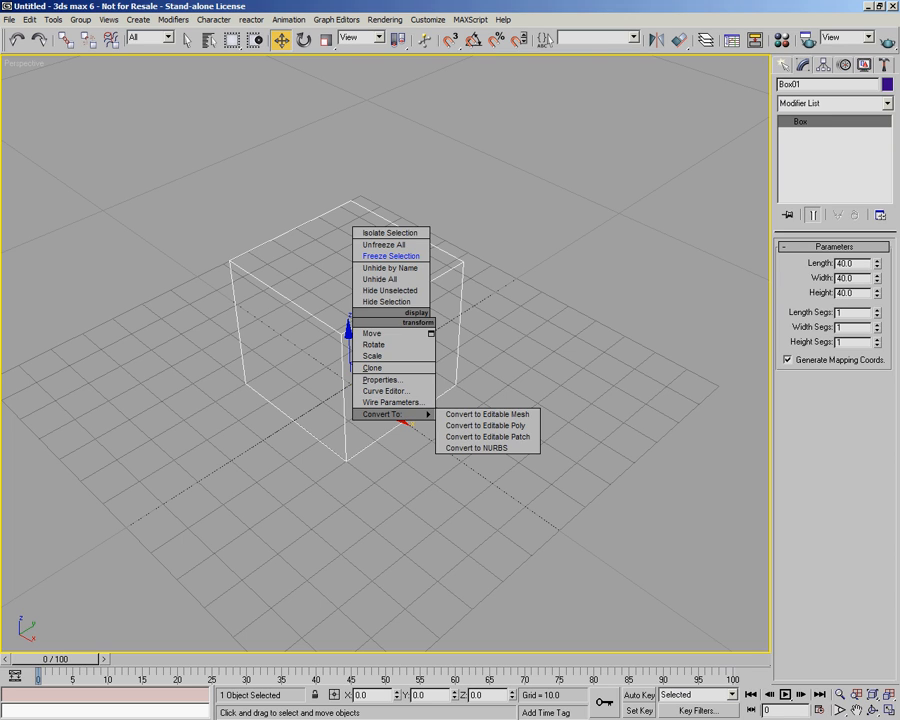
click(485, 426)
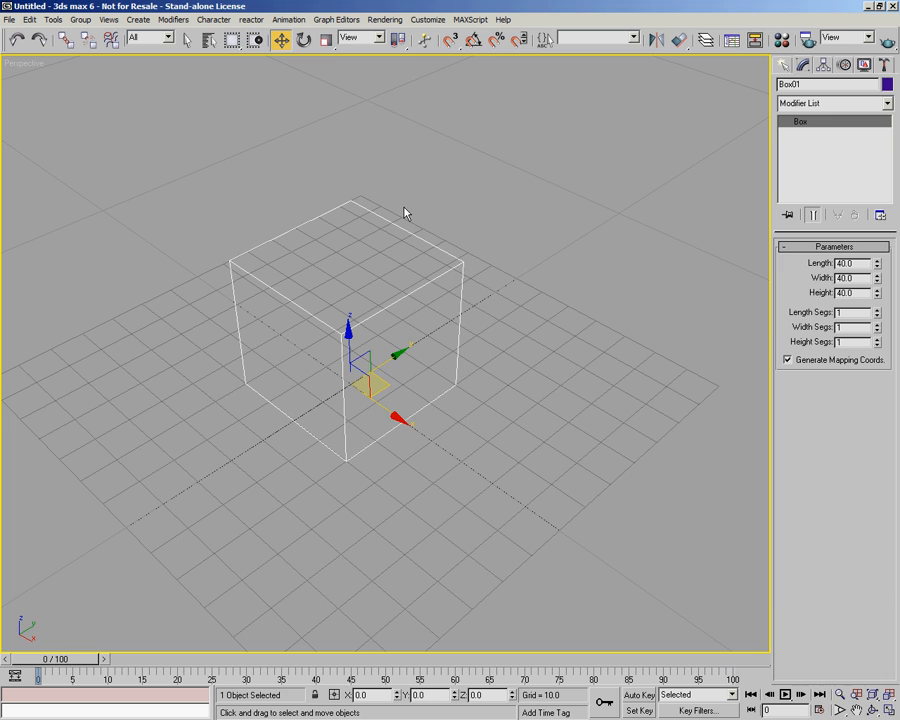
Step: Set the box's length, width and height segments each to 3
click(877, 309)
click(877, 310)
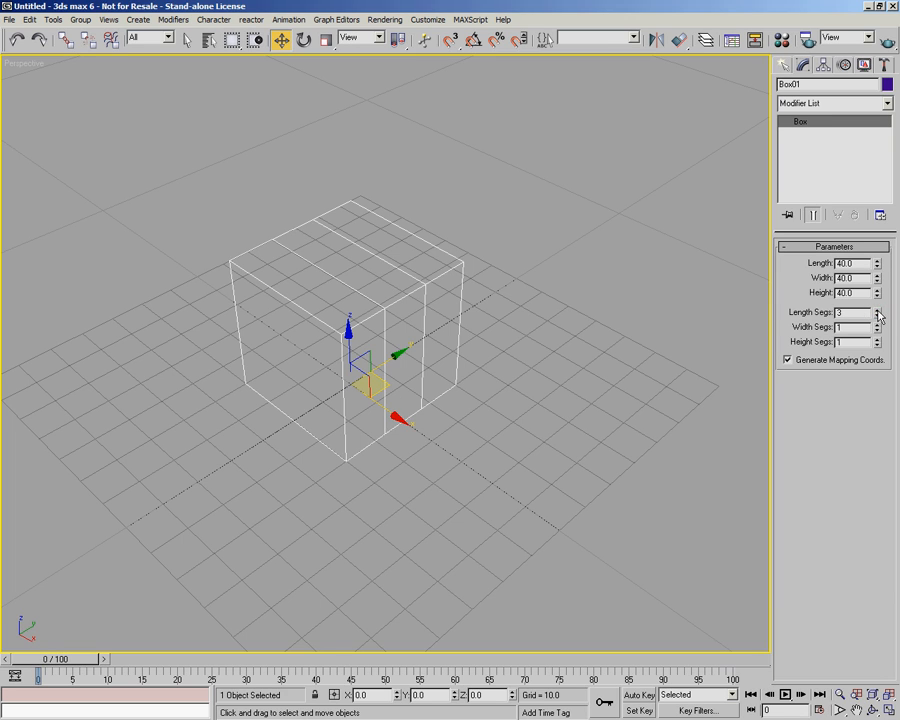
click(877, 325)
click(877, 325)
click(877, 339)
click(878, 342)
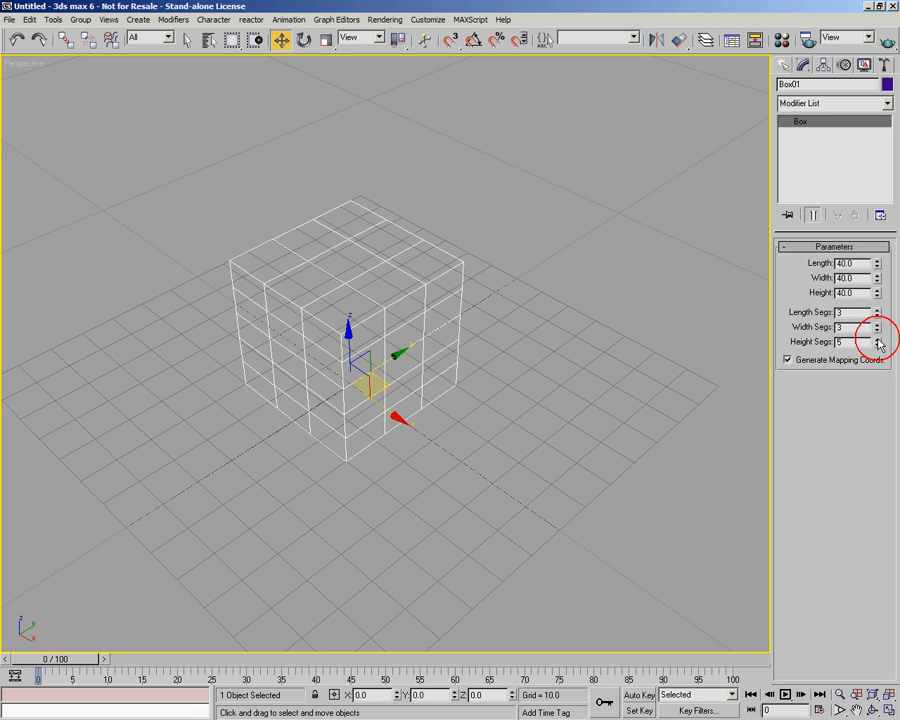
Step: Convert the segmented box to an Editable Poly and widen the command panel to two columns
right_click(401, 340)
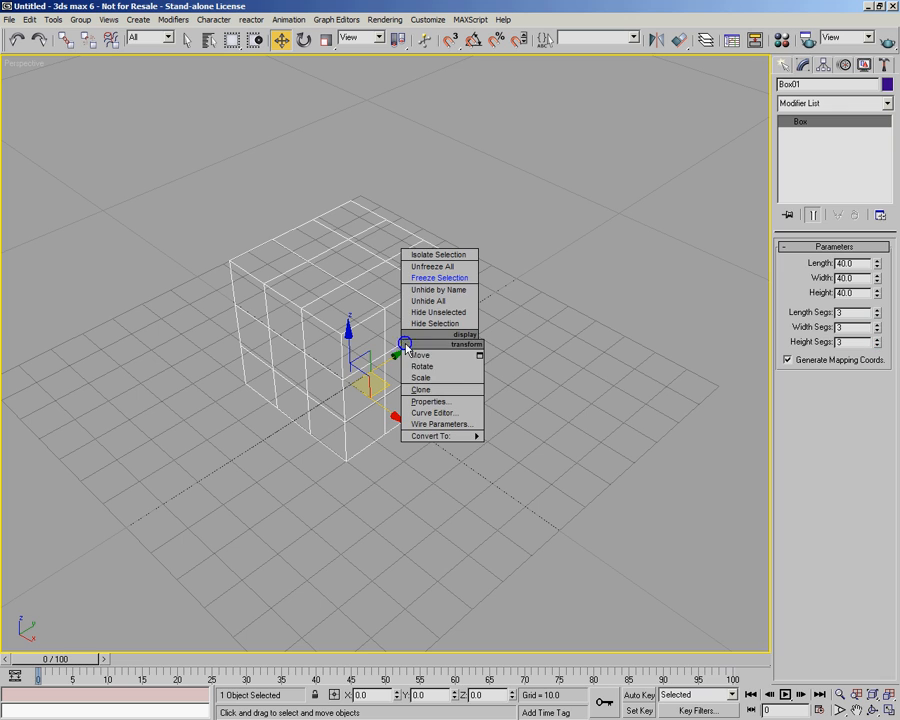
mouse_move(466, 440)
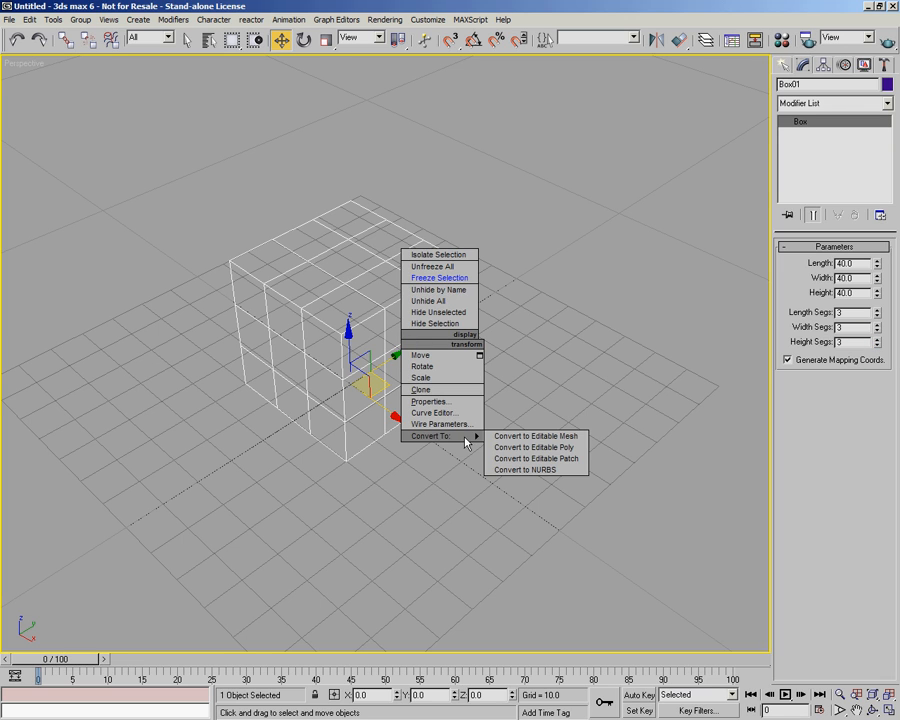
click(535, 447)
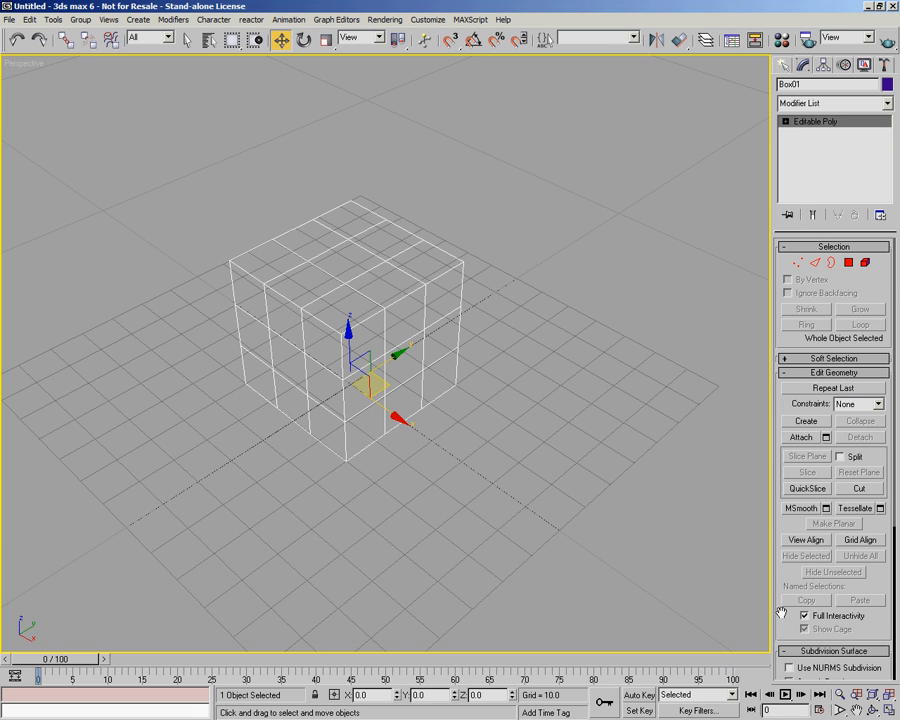
drag(782, 614, 820, 523)
drag(770, 358, 741, 358)
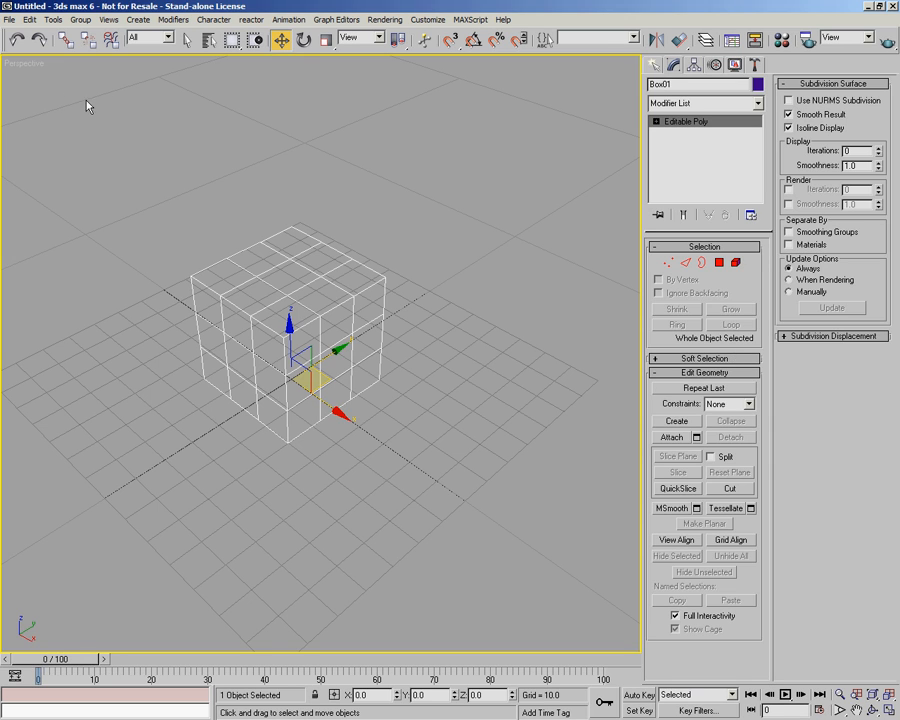
Step: Undo the Editable Poly conversion and make the modifier stack area slightly taller
click(16, 40)
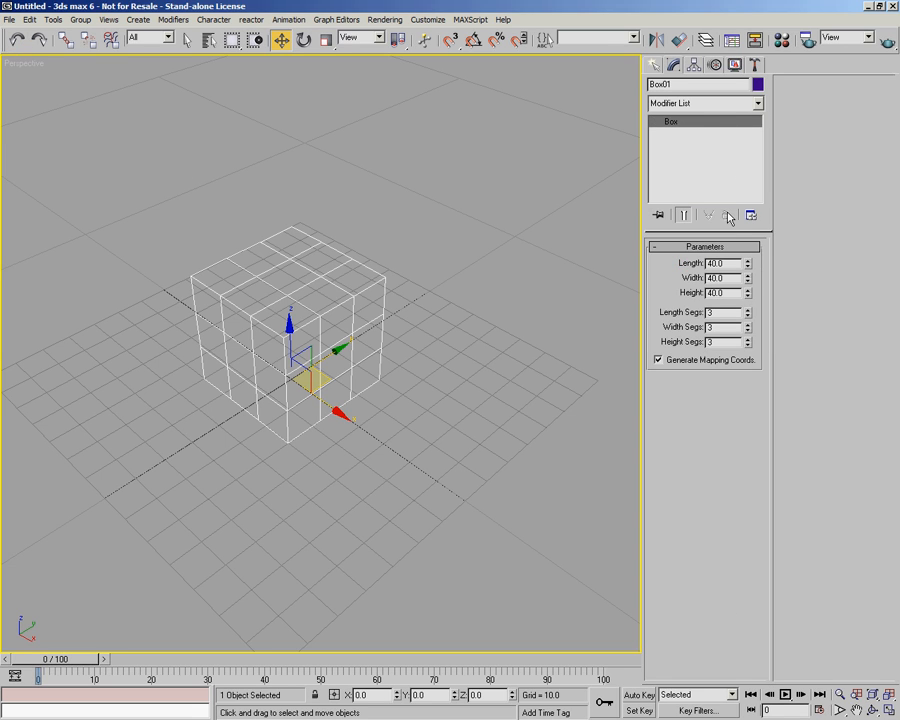
drag(672, 229, 672, 247)
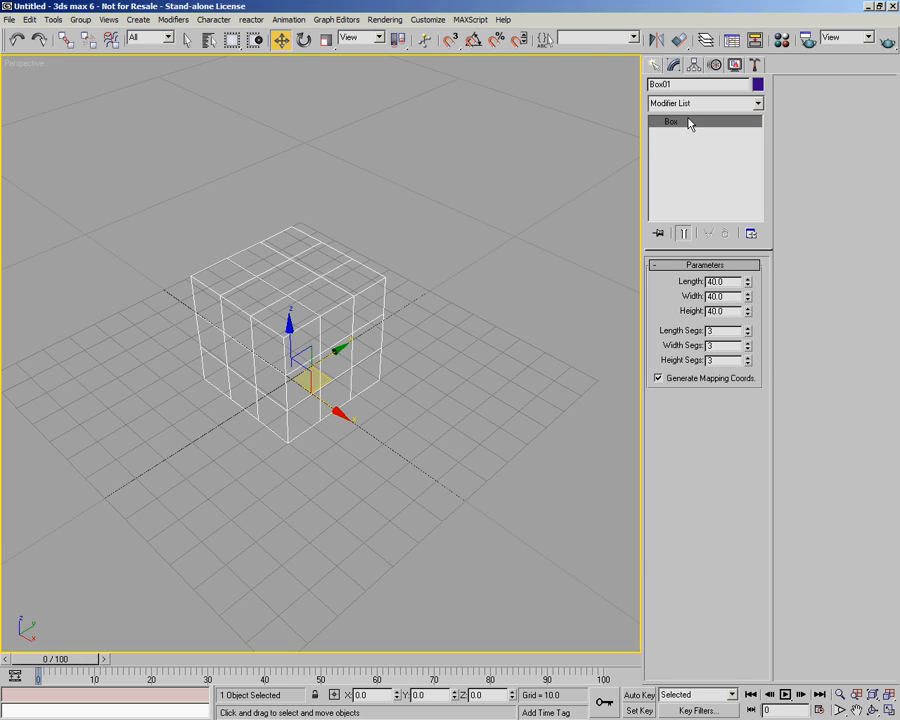
Step: Convert the box to an Editable Poly again and expand its list of sub-object levels
right_click(318, 309)
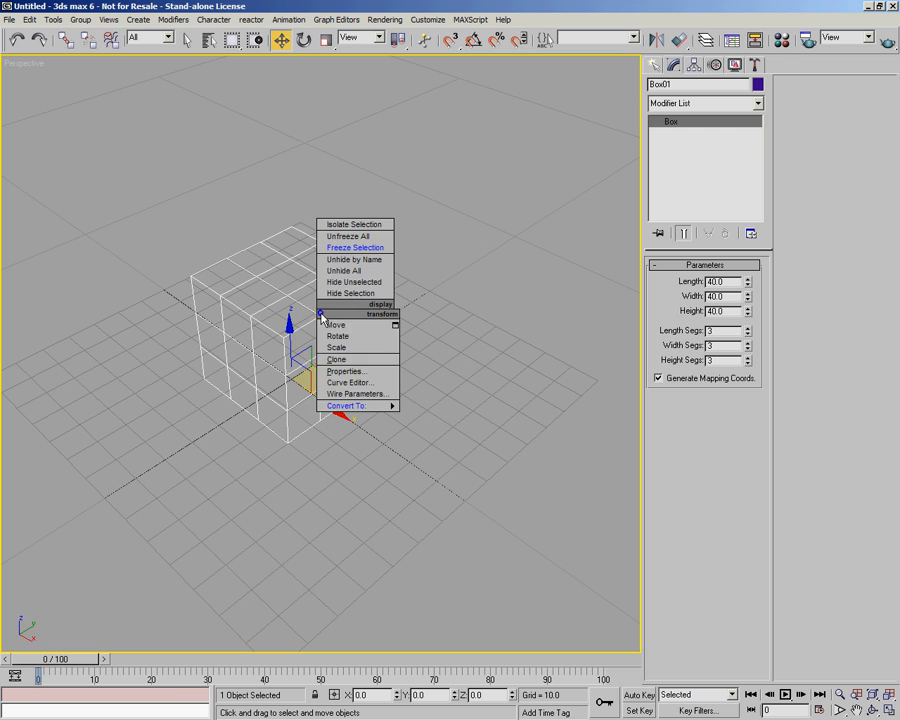
mouse_move(369, 412)
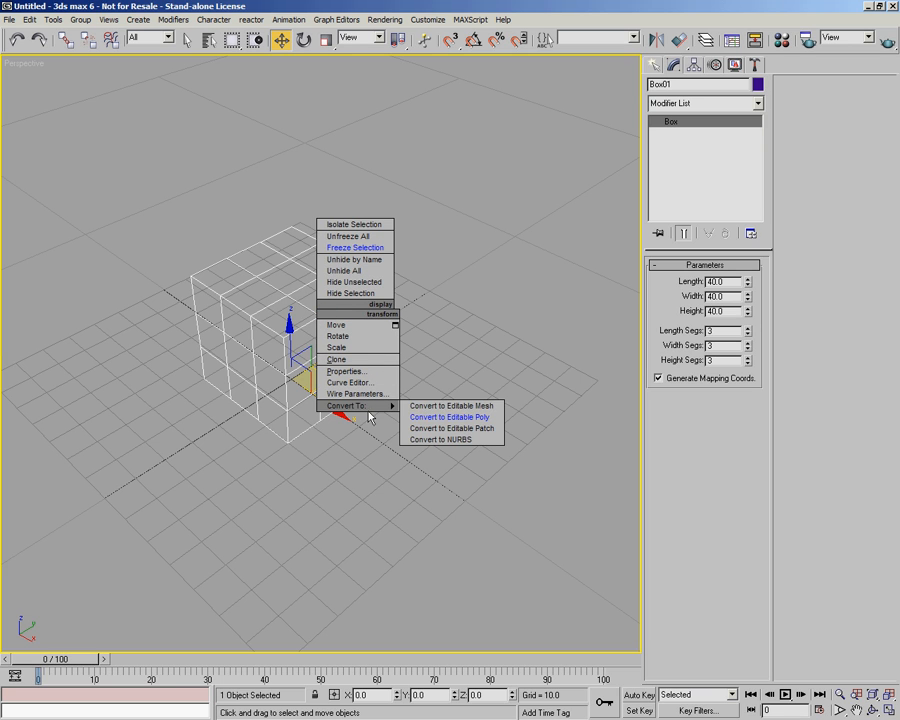
click(457, 418)
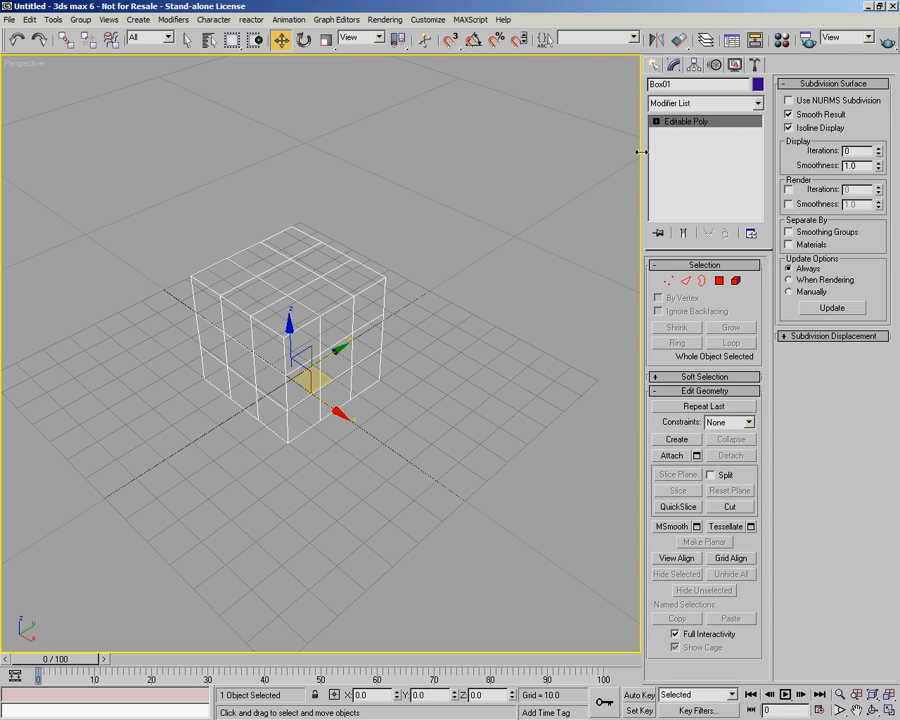
click(656, 122)
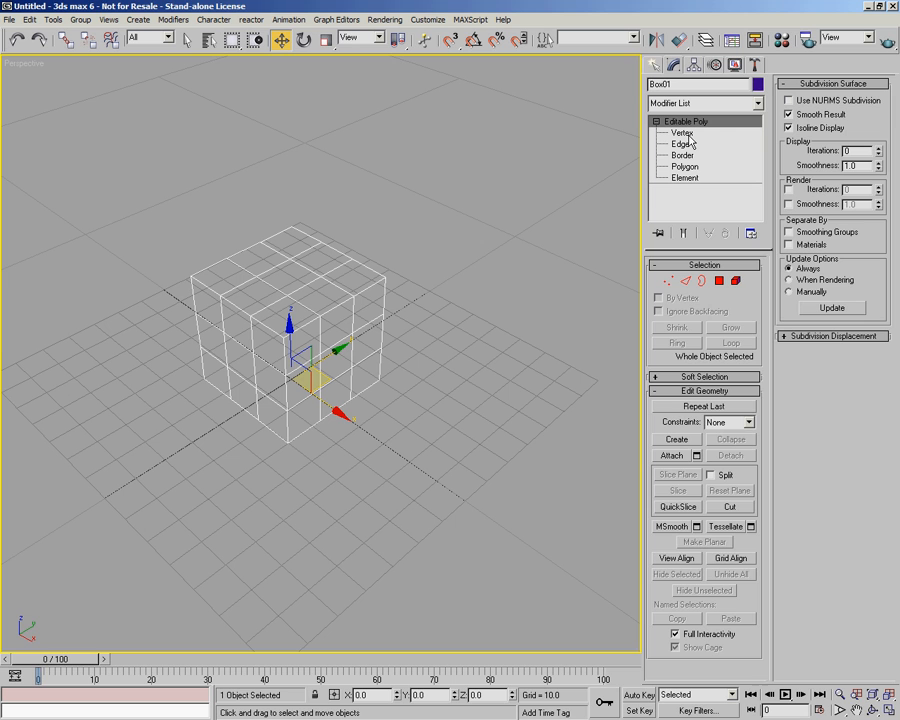
Step: Switch to the Vertex sub-object level and examine the box's vertices up close
click(684, 133)
scroll(320, 374, up, 4)
alt+middle_drag(416, 384, 343, 349)
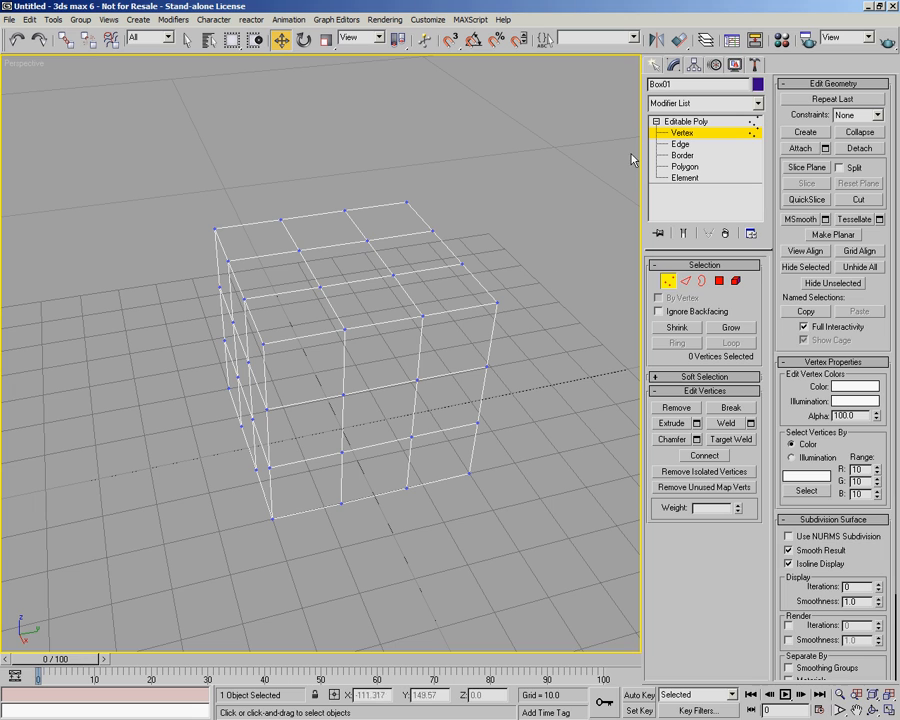
Step: Switch to the Edge sub-object level and select the two upper inner vertical edges of the front face in turn
click(683, 145)
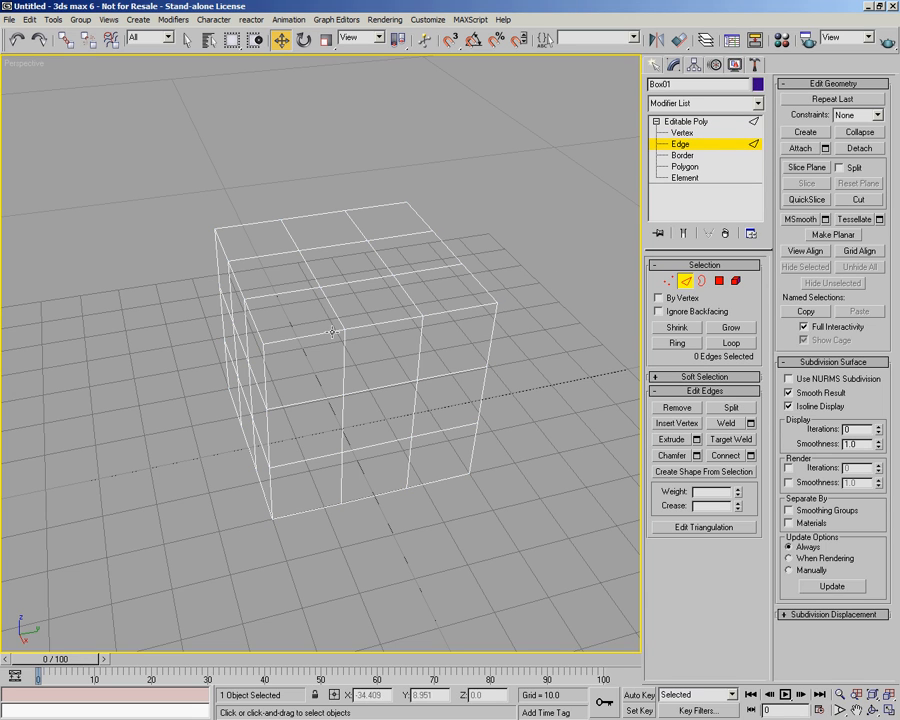
click(365, 327)
click(343, 368)
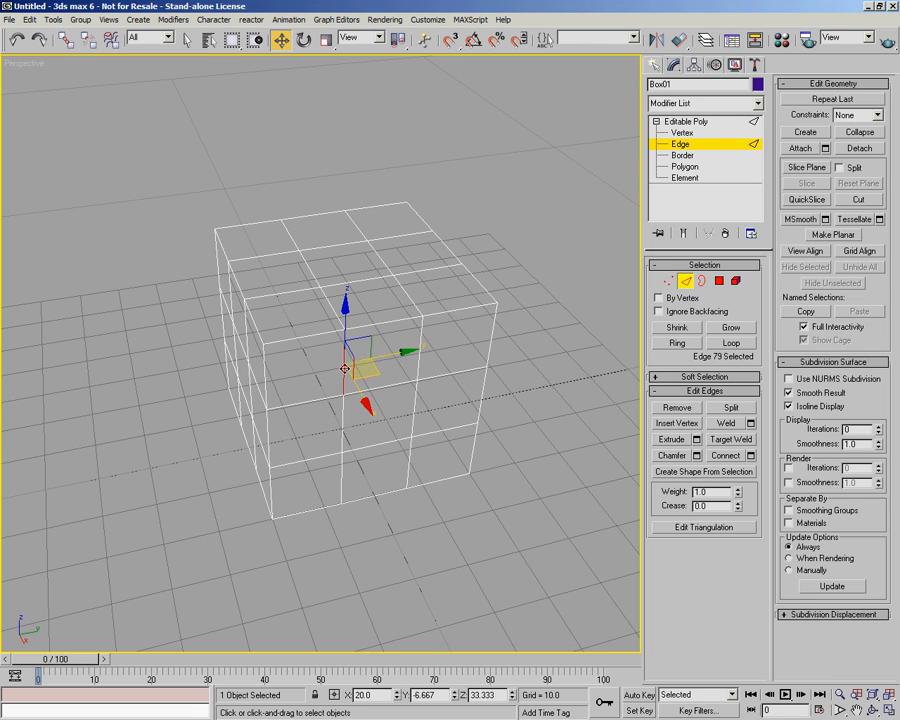
click(383, 386)
click(419, 352)
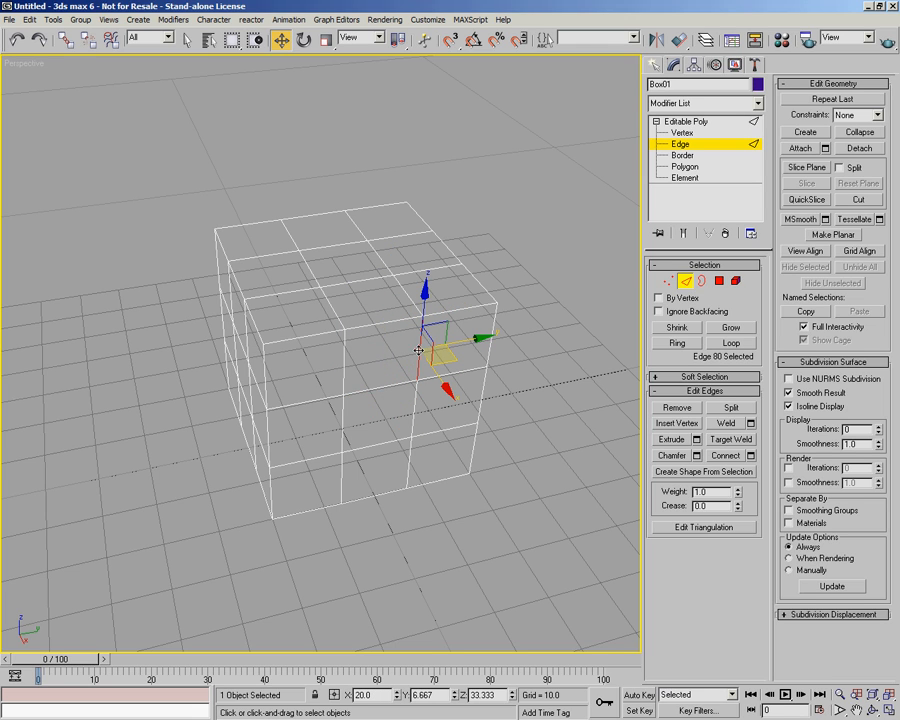
Step: Go through the Border sub-object level and activate the Polygon level of the box
click(684, 155)
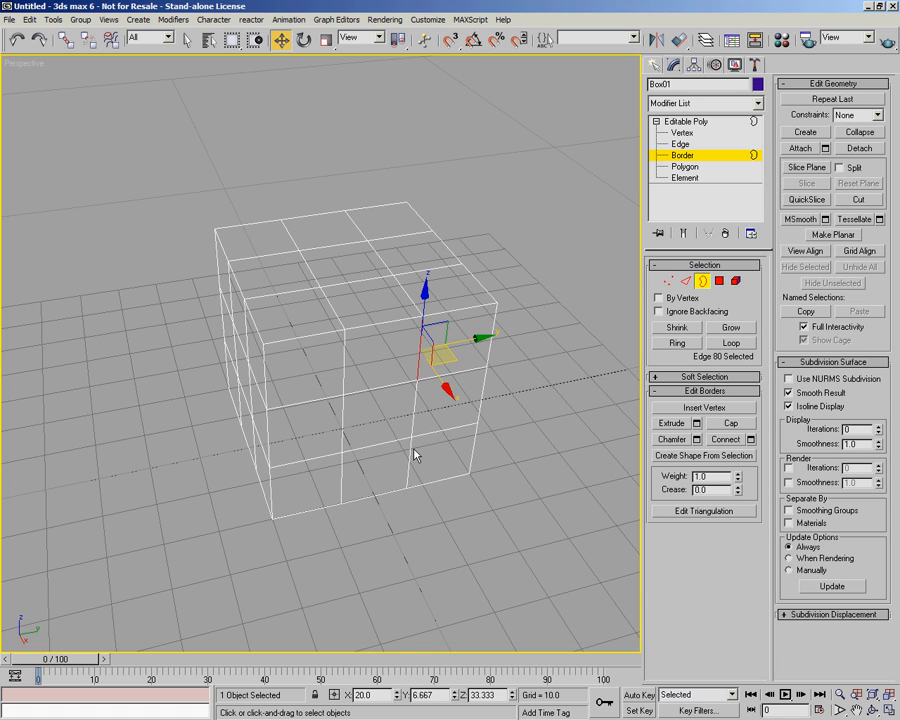
middle_drag(412, 452, 381, 458)
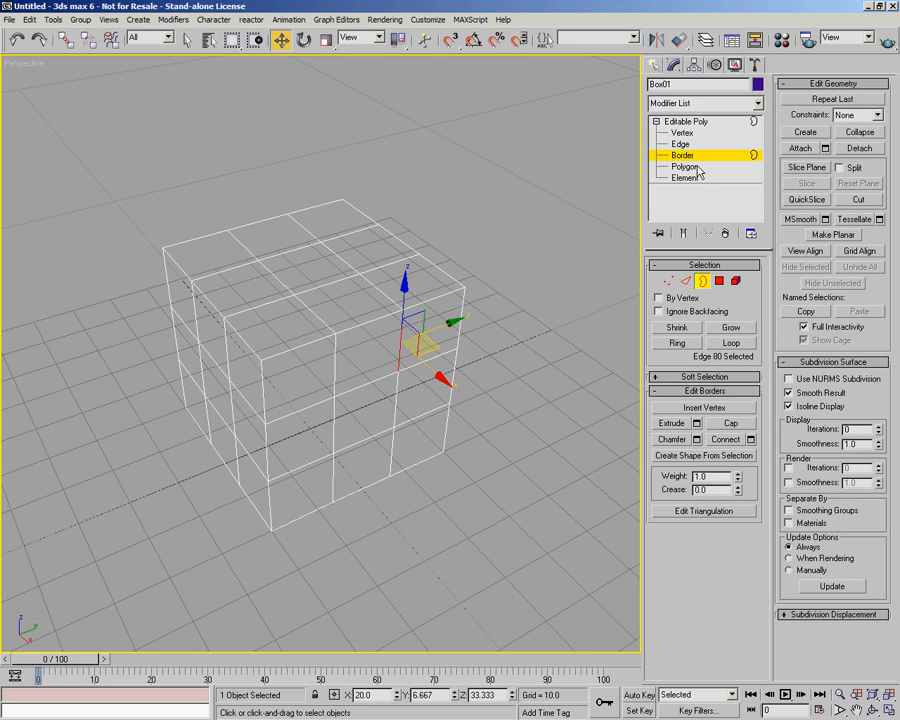
click(697, 167)
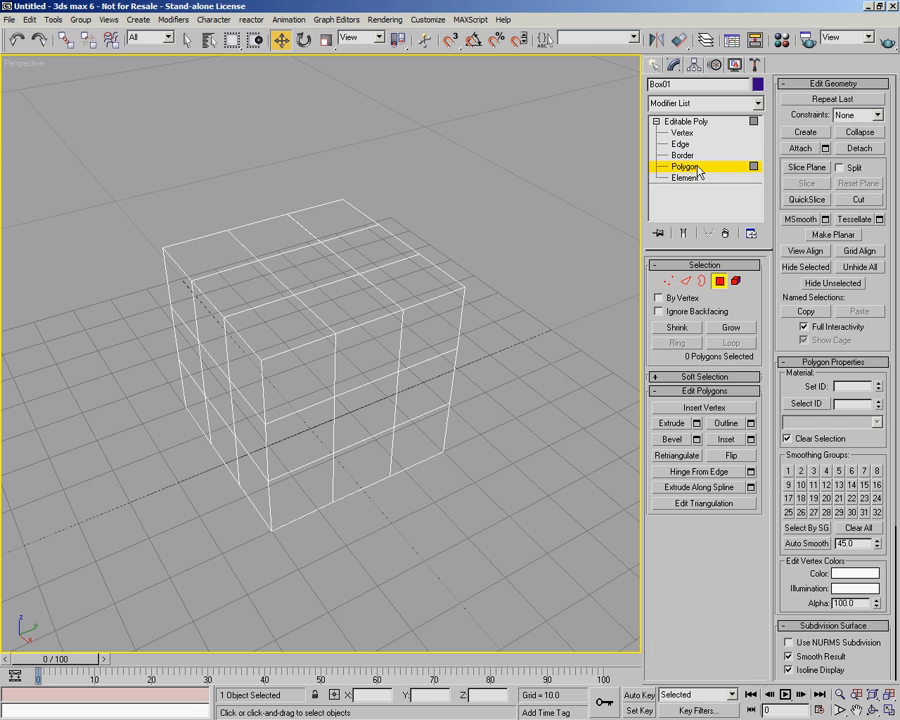
Step: Select several individual polygons on the box's front face, one after another
click(425, 440)
click(362, 450)
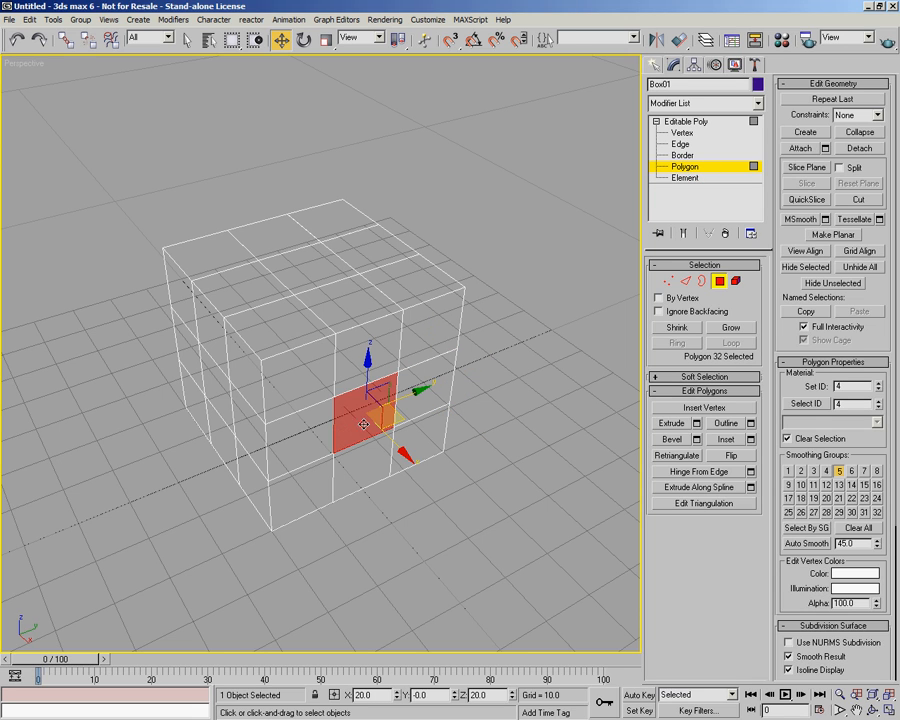
click(296, 437)
click(306, 367)
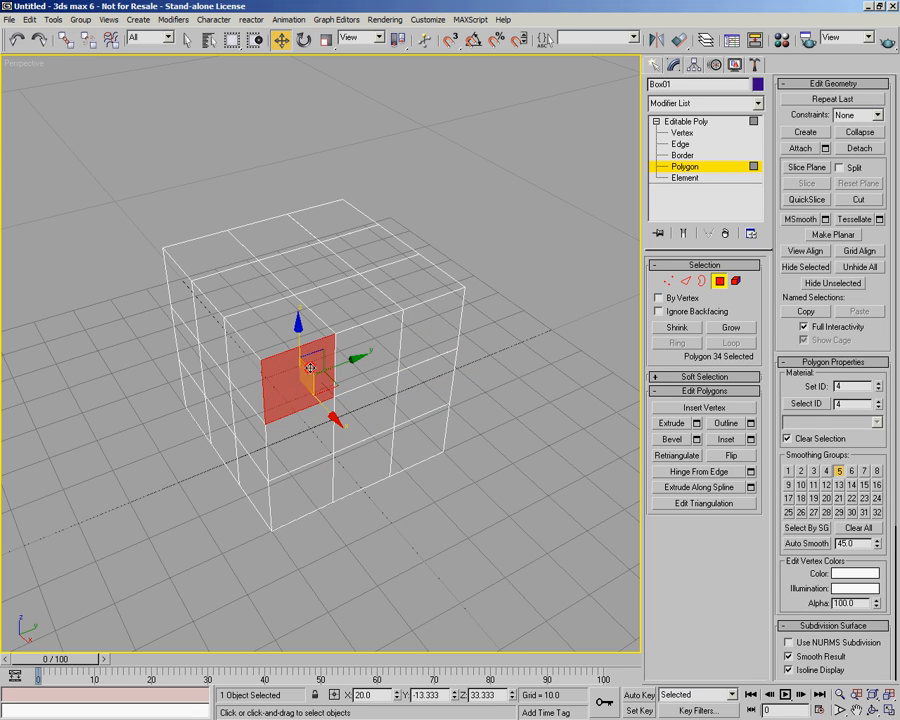
Step: Select polygons across the box's top face one at a time, and undo the accidental move of the rear middle one
click(262, 331)
click(244, 293)
click(218, 258)
click(260, 230)
click(337, 278)
click(350, 290)
click(403, 270)
click(362, 248)
click(331, 216)
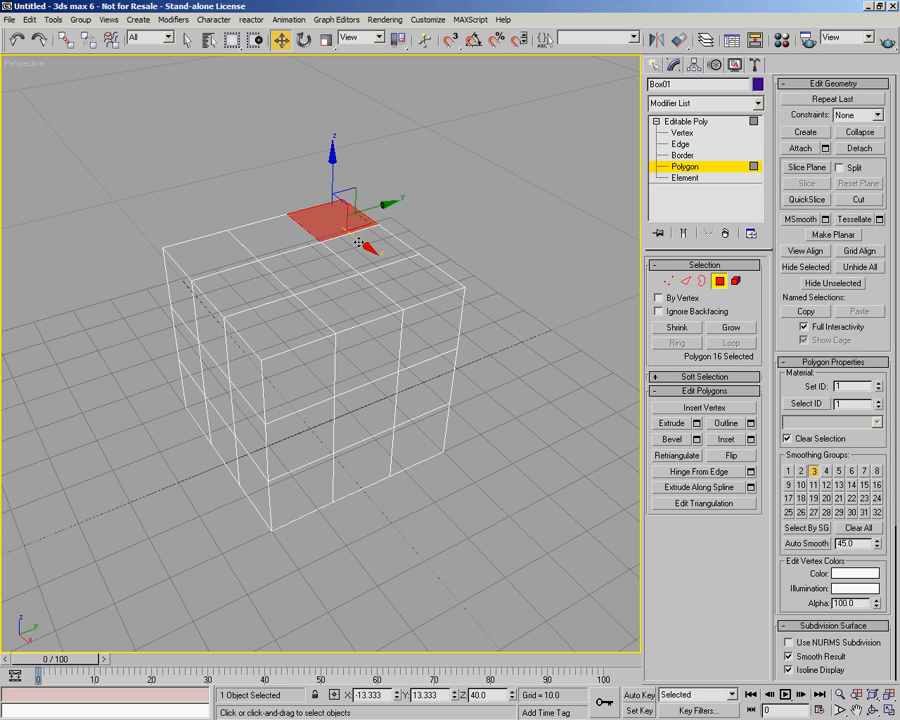
click(280, 262)
click(246, 234)
click(255, 274)
click(197, 258)
click(245, 285)
click(282, 330)
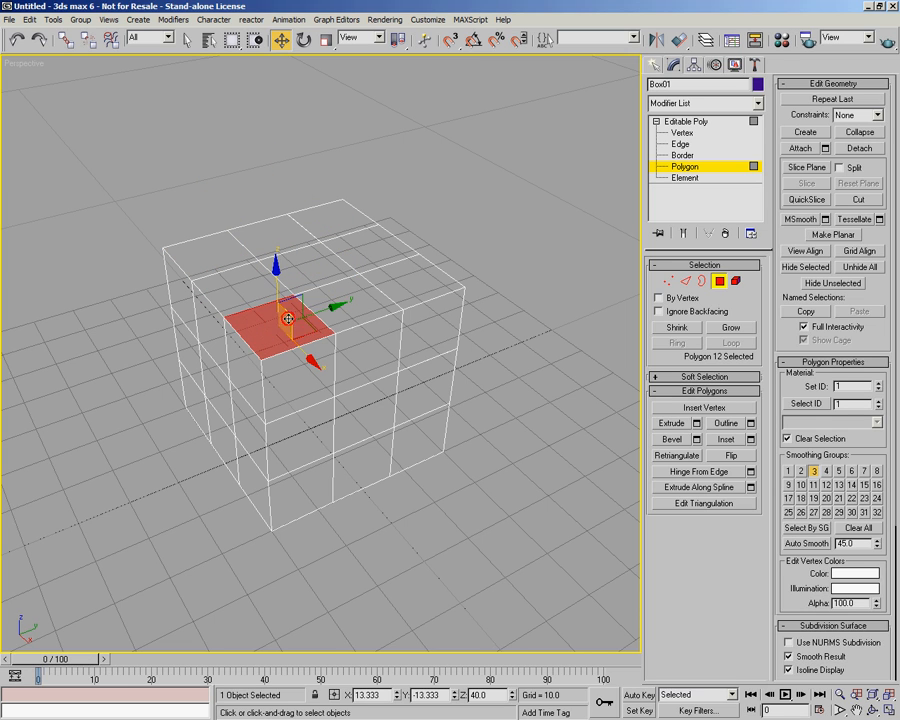
click(350, 292)
click(304, 257)
click(279, 235)
drag(319, 220, 321, 219)
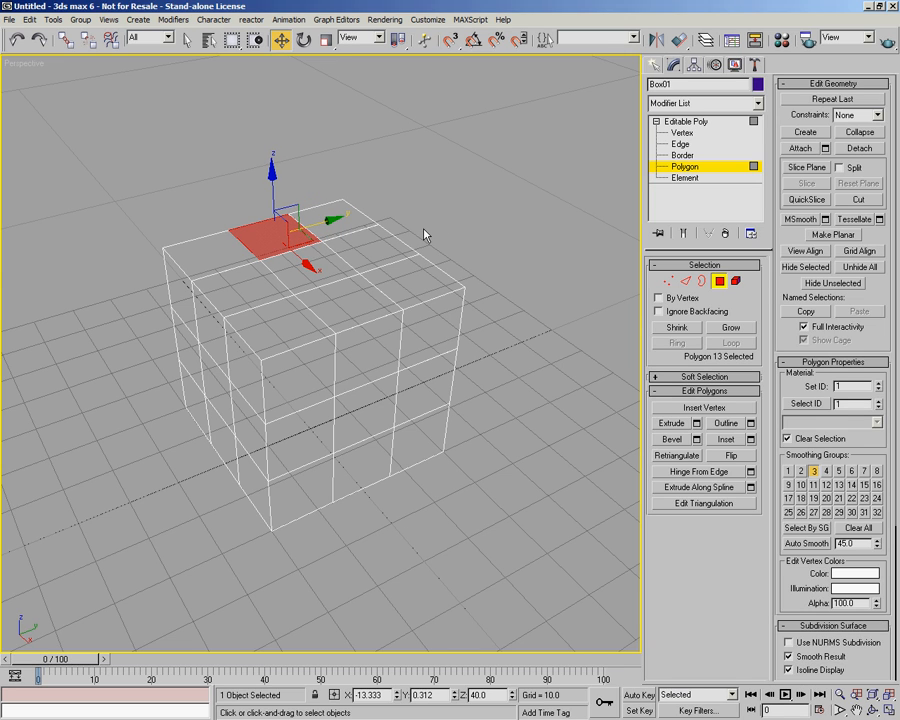
key(ctrl+z)
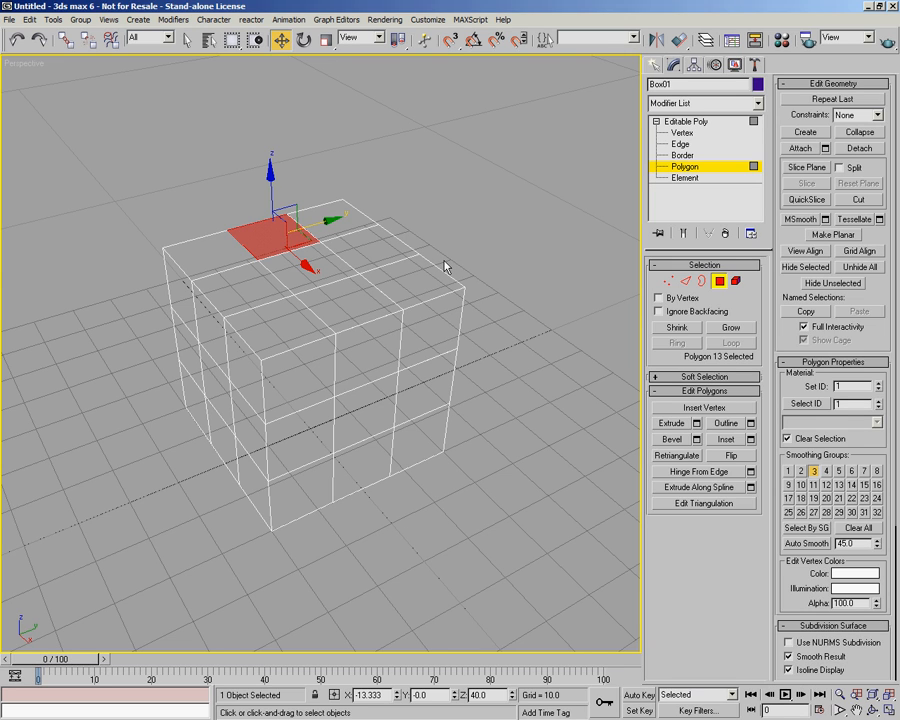
Step: Switch to the Element sub-object level and select the whole box as one element, deselecting and reselecting it
click(686, 178)
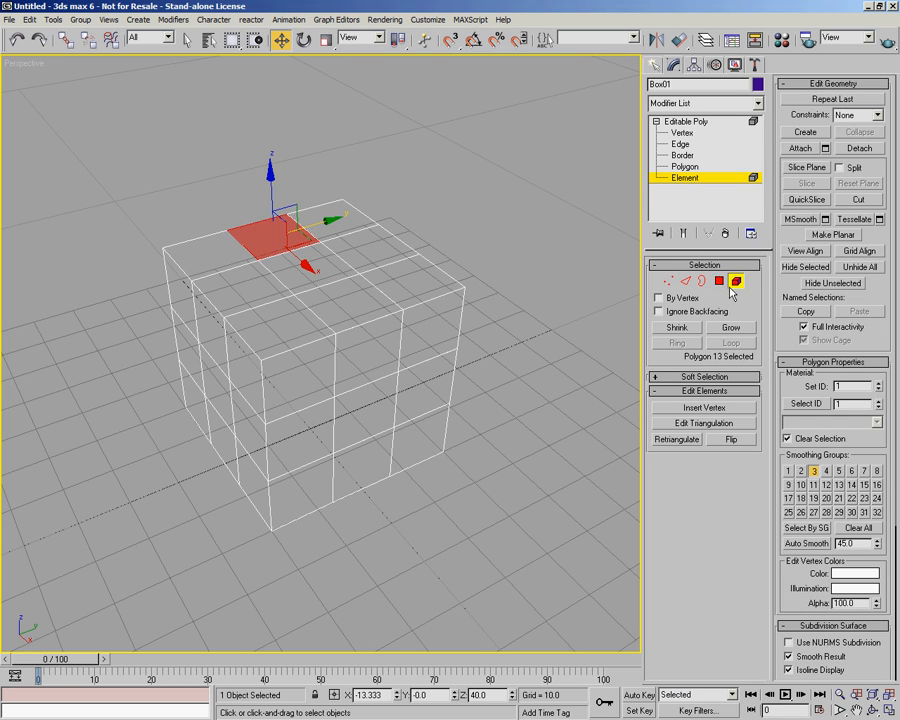
click(437, 294)
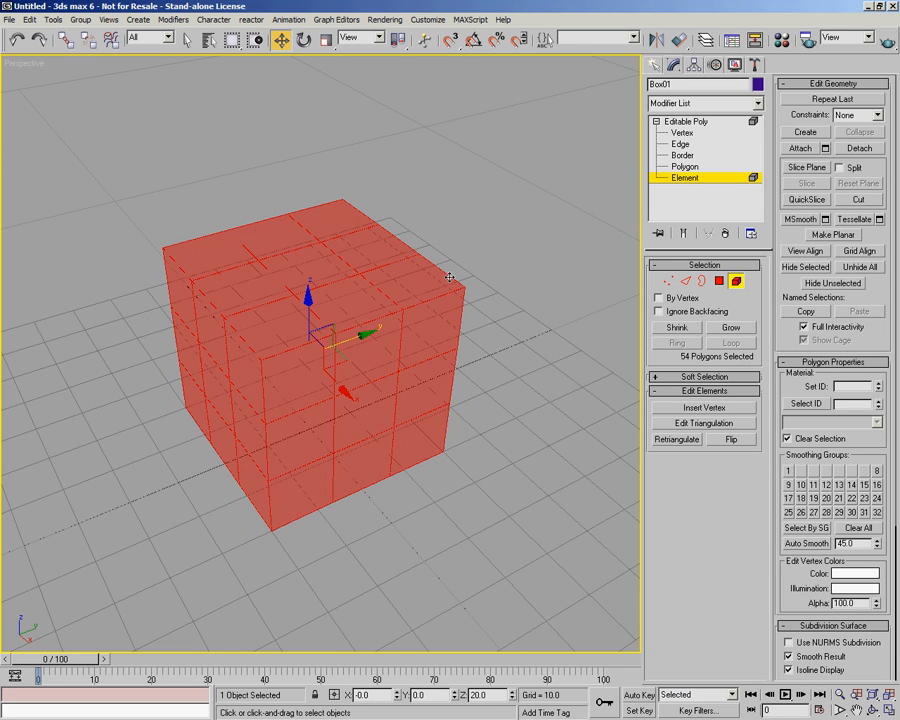
alt+middle_drag(518, 321, 440, 300)
click(500, 243)
click(399, 284)
mouse_move(374, 350)
alt+middle_down()
mouse_move(412, 368)
mouse_move(428, 364)
mouse_move(411, 346)
mouse_move(374, 394)
mouse_move(381, 375)
alt+middle_up()
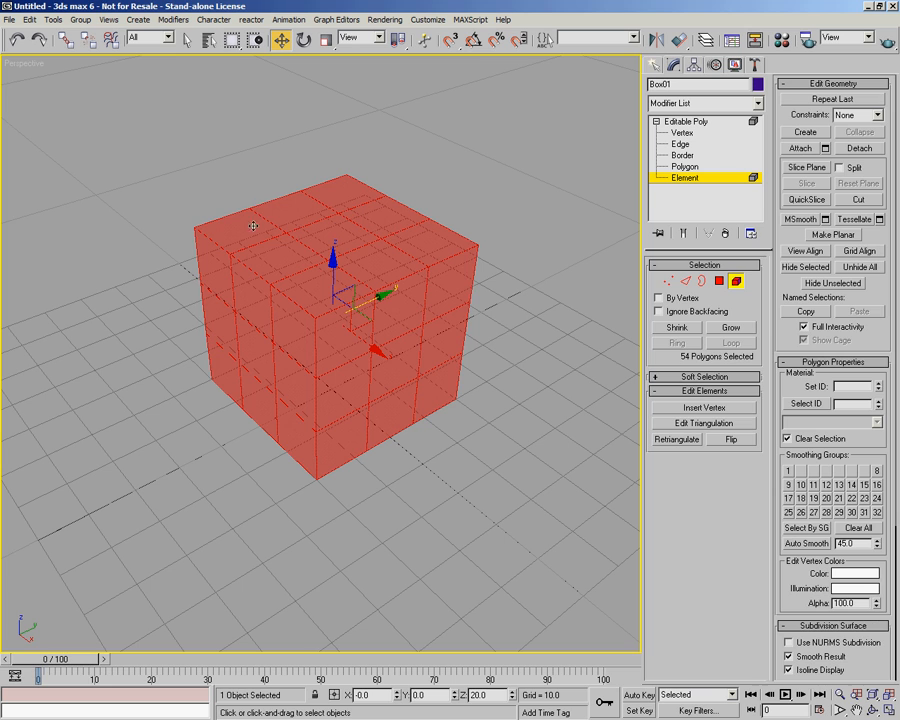
click(396, 231)
click(380, 244)
click(464, 181)
click(409, 237)
Step: Go through the sub-object levels from Polygon up to Vertex and back down to Element
click(684, 167)
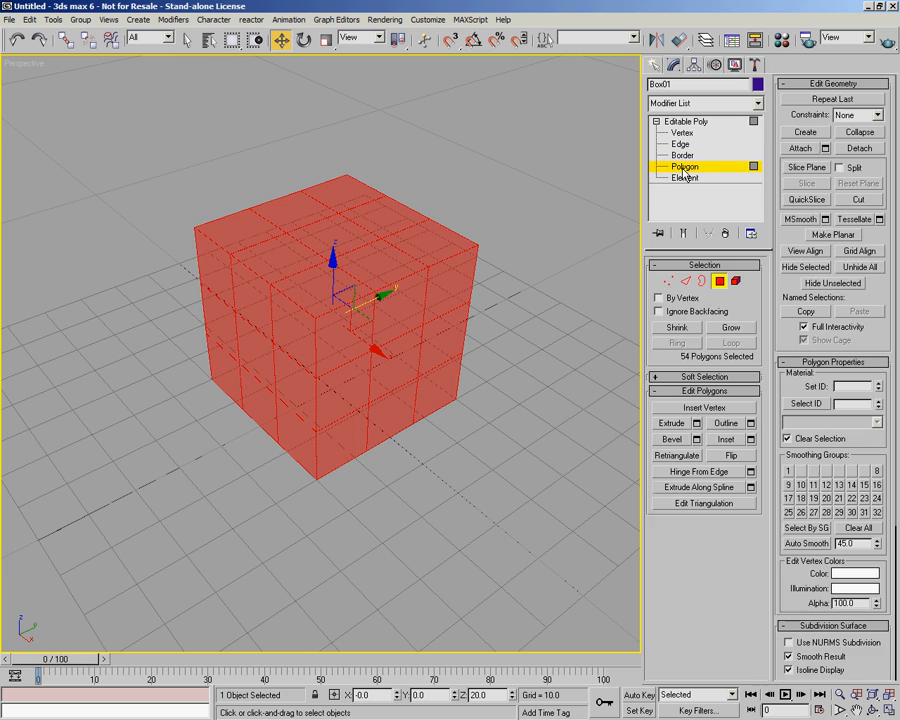
click(684, 177)
click(686, 167)
click(682, 155)
click(682, 144)
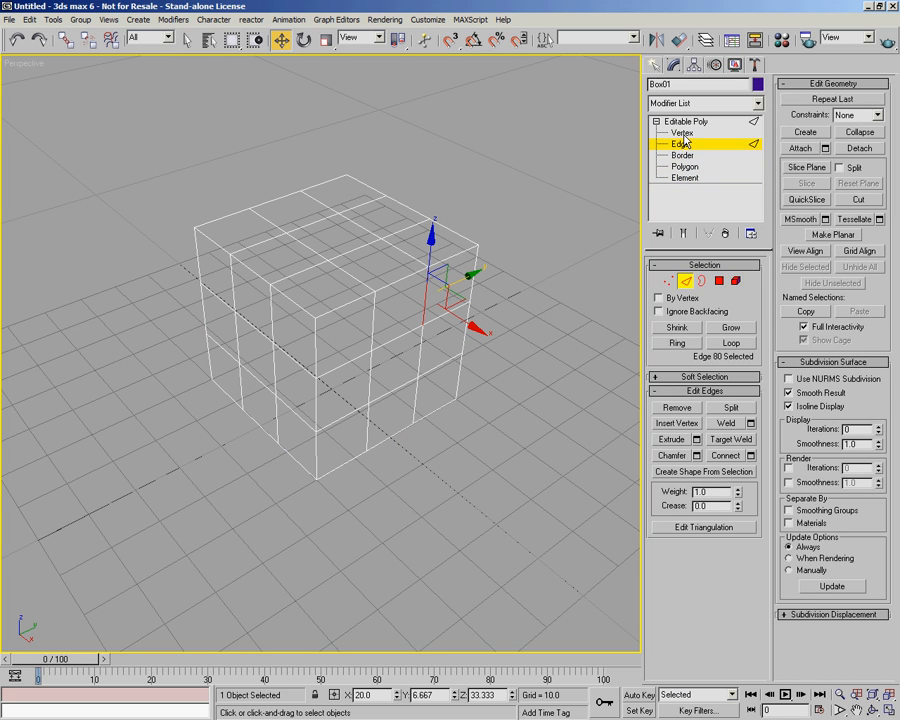
click(683, 132)
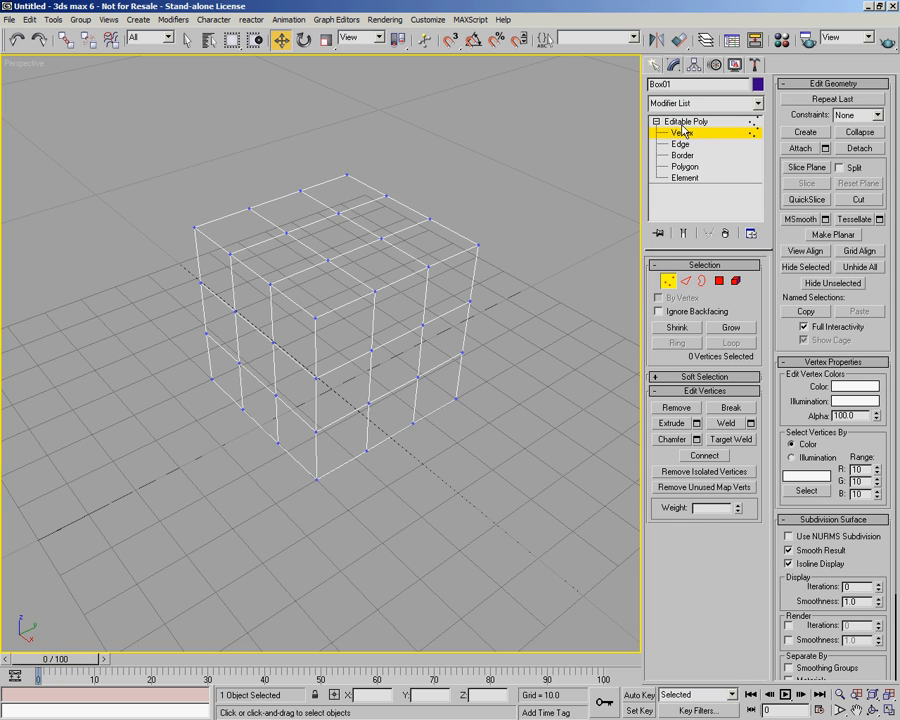
click(682, 144)
click(684, 166)
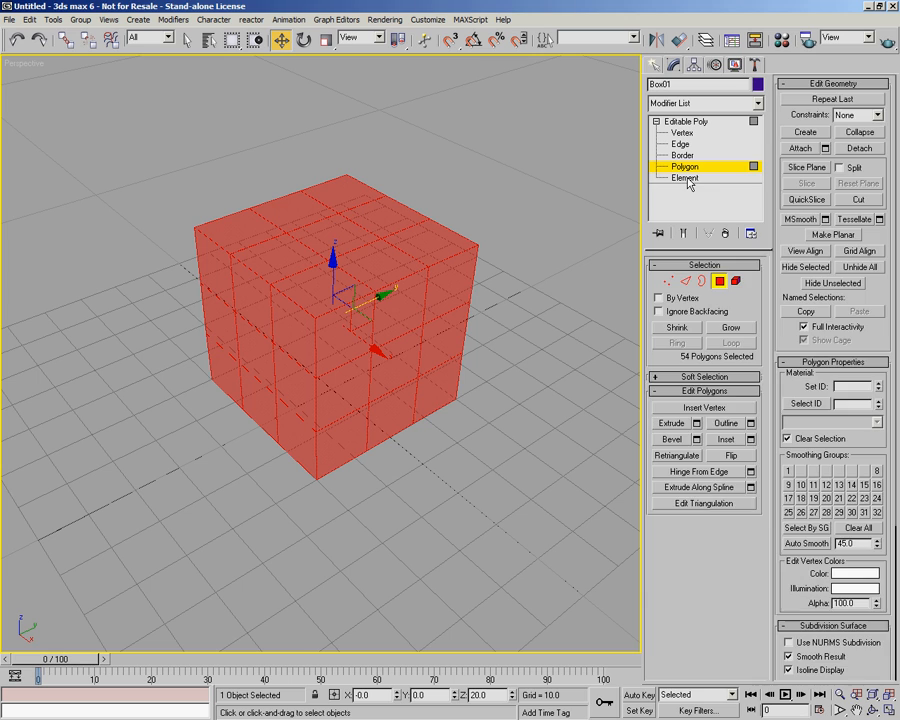
click(686, 178)
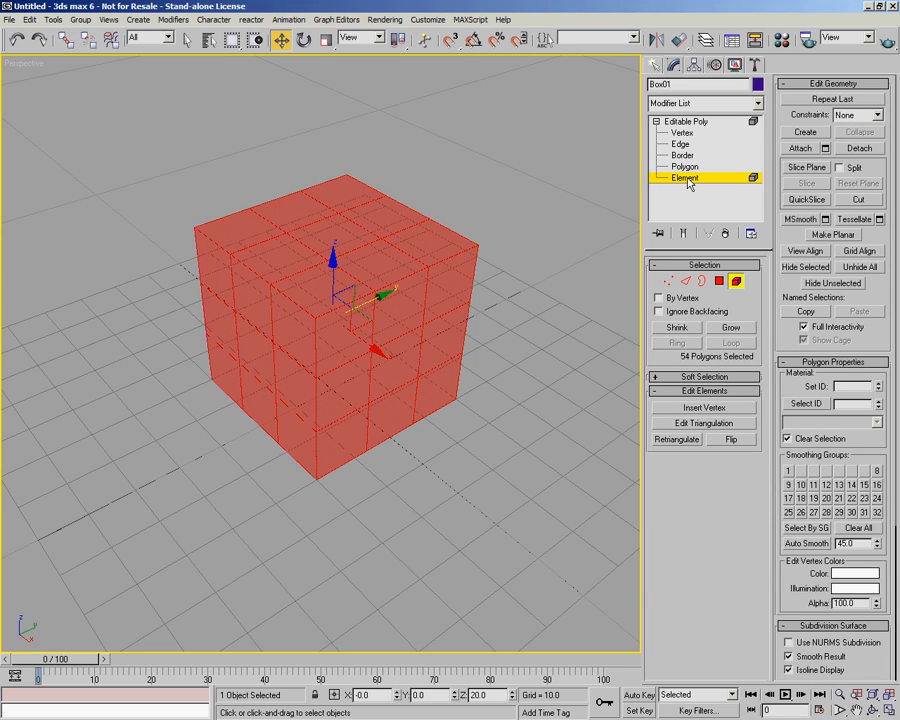
Step: Cycle through the sub-object levels from Polygon to Vertex, on to Element, and back to Vertex
click(719, 282)
click(702, 281)
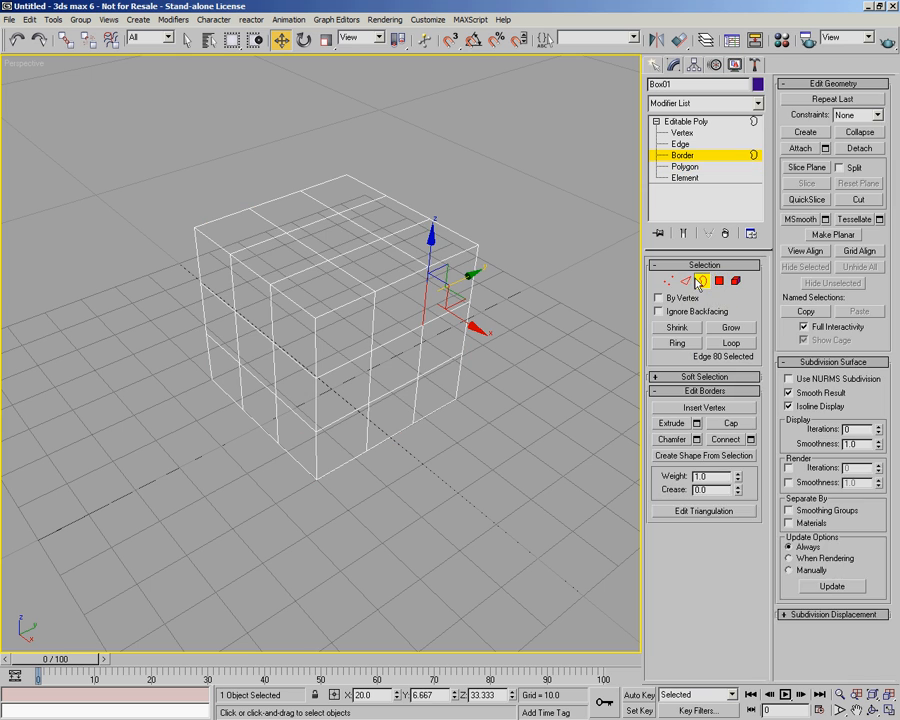
click(686, 281)
click(669, 281)
click(686, 281)
click(705, 283)
click(719, 282)
click(738, 281)
click(720, 284)
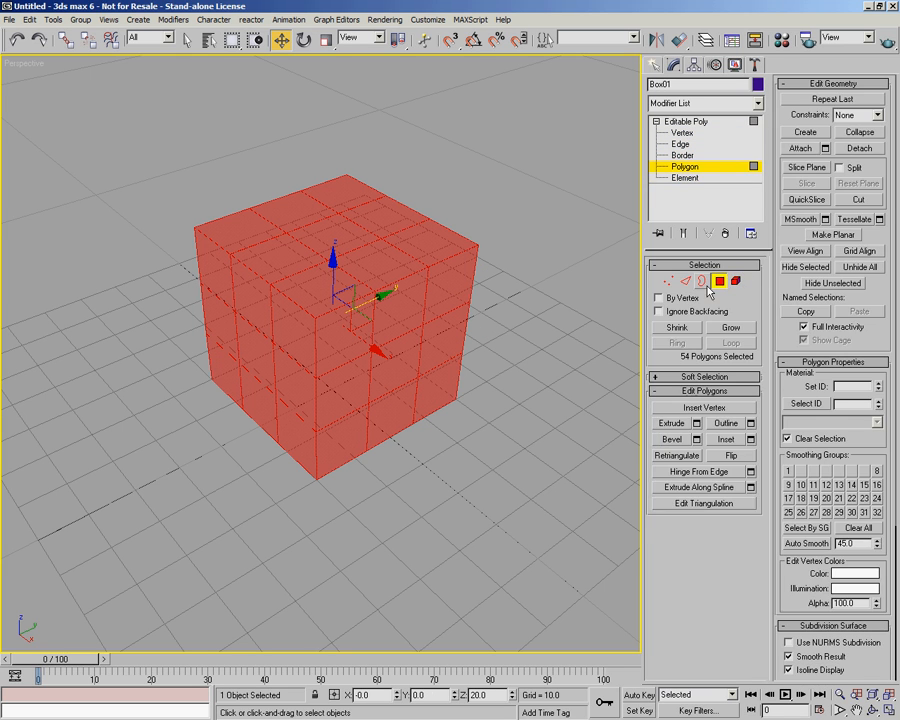
click(702, 281)
click(686, 281)
click(669, 281)
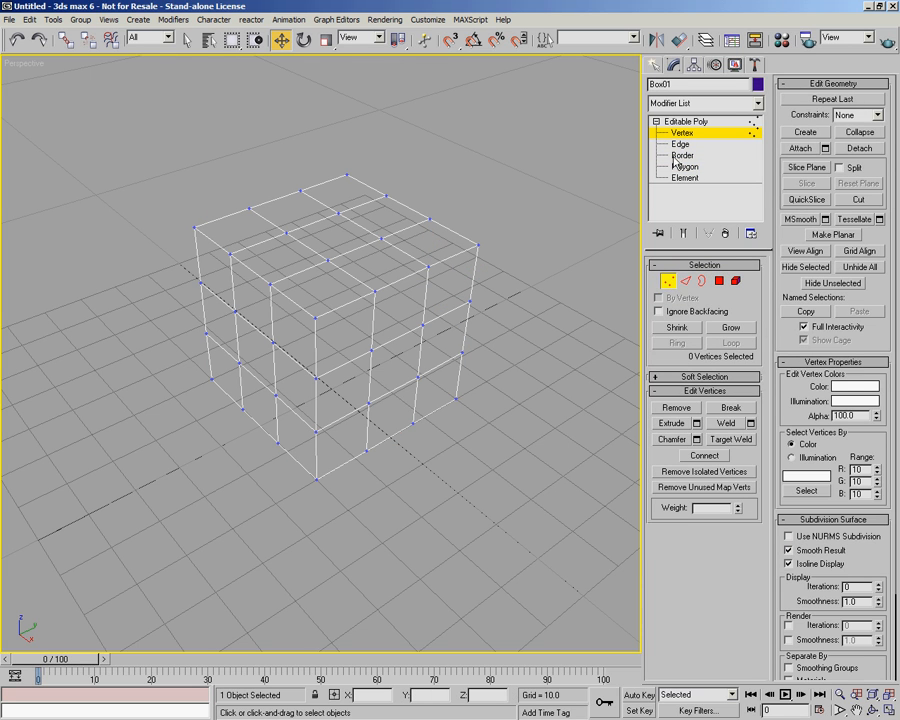
Step: Exit the Vertex sub-object level and collapse the Editable Poly level list
click(669, 281)
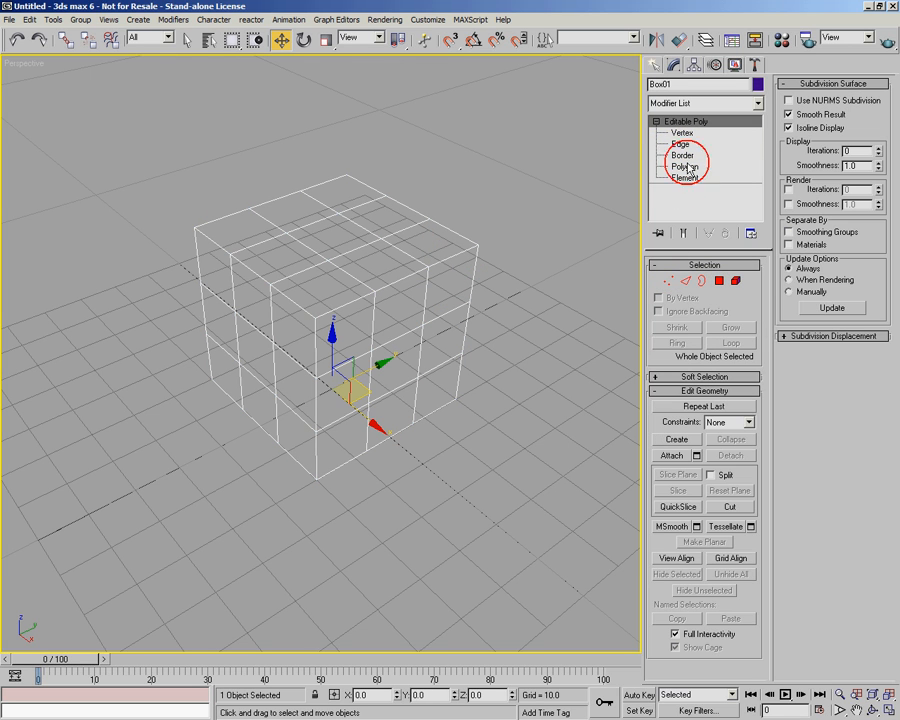
click(656, 121)
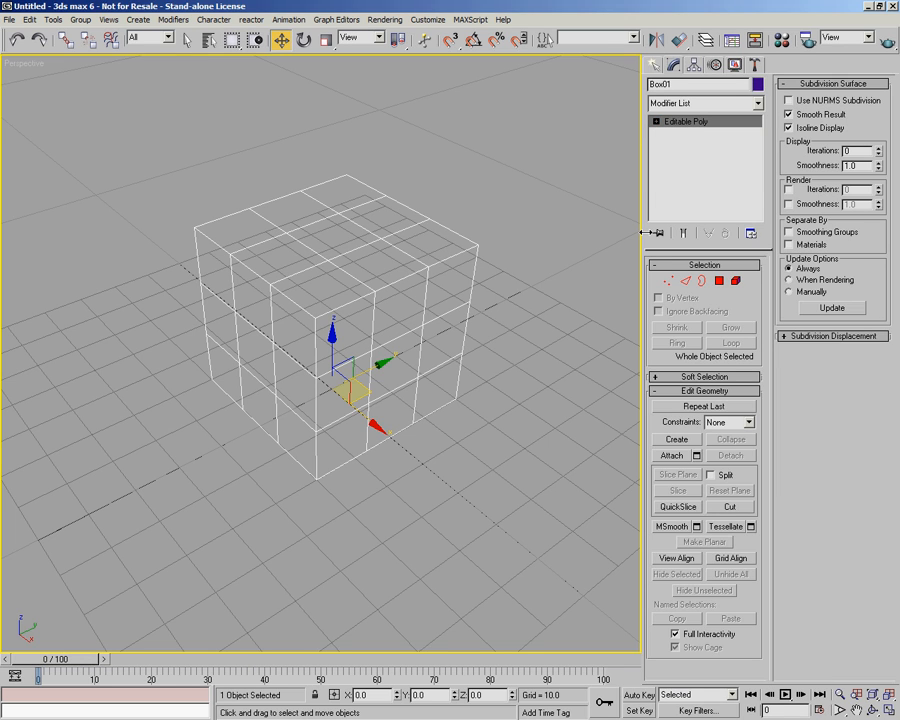
Step: At the Polygon level, select the centre polygon of the front face and change to the Select Object tool
click(719, 281)
click(540, 351)
click(393, 365)
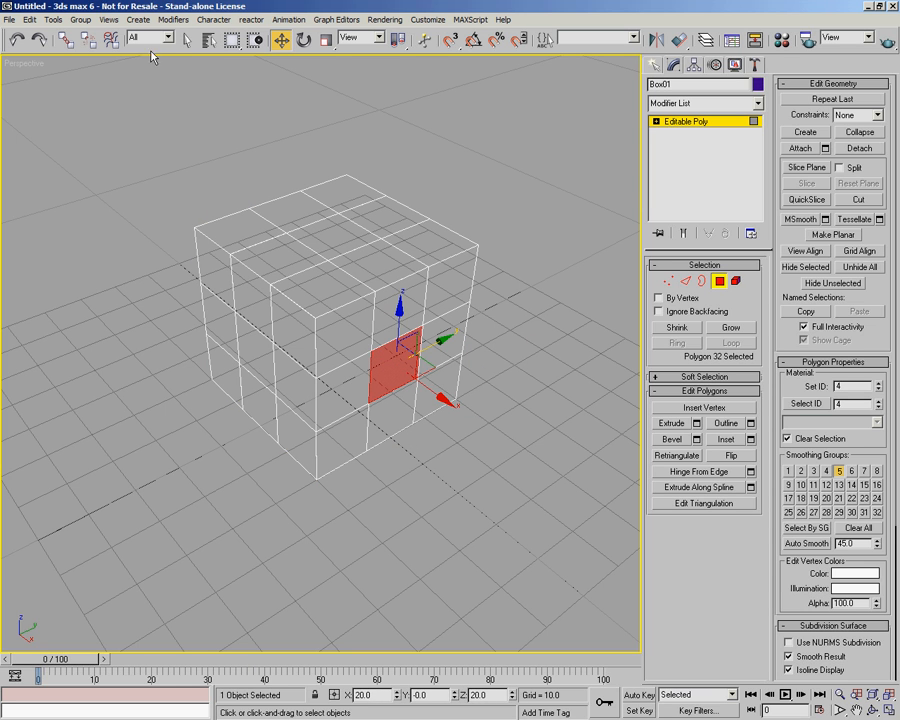
click(186, 40)
scroll(354, 284, up, 8)
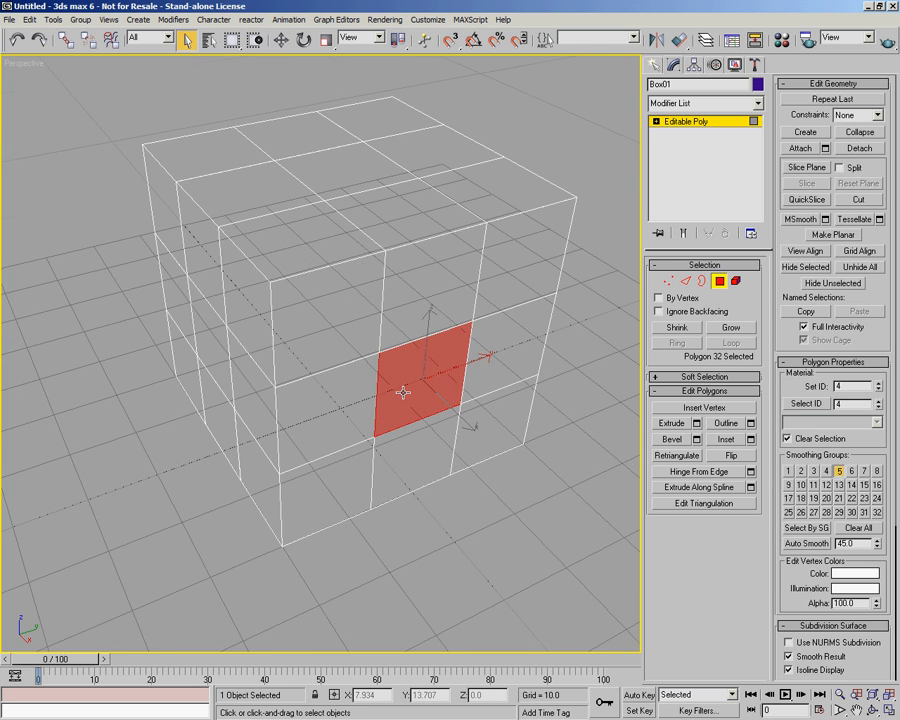
middle_drag(366, 404, 400, 361)
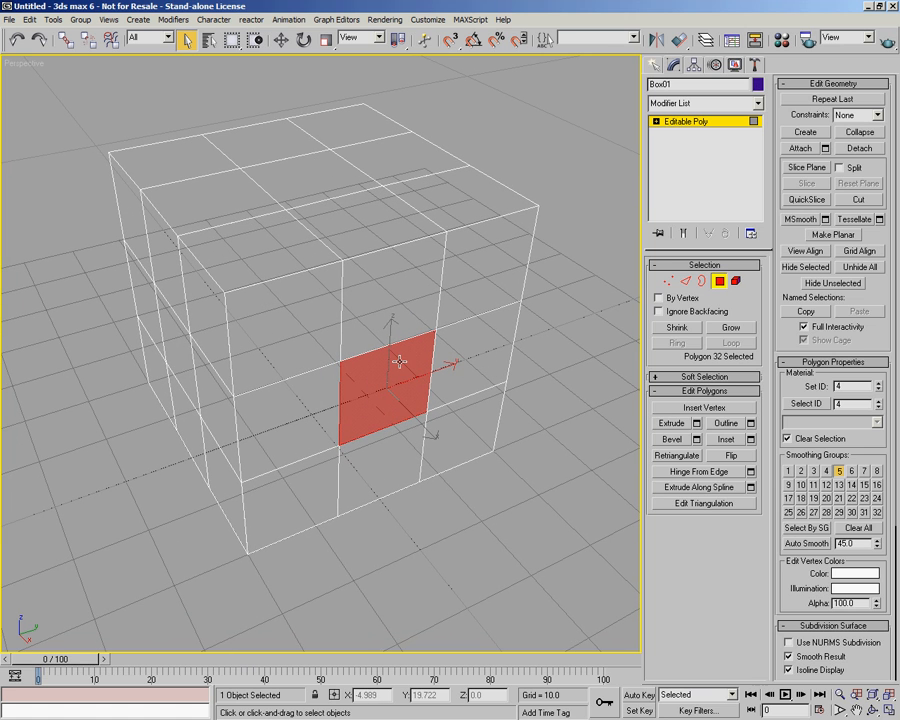
alt+middle_drag(368, 398, 385, 404)
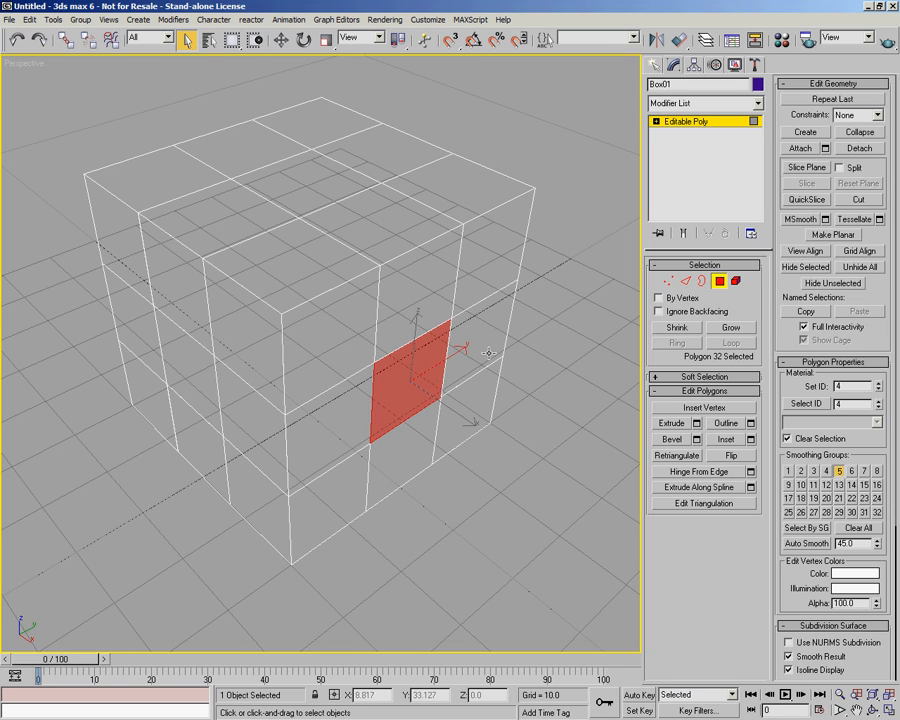
Step: Convert the centre polygon selection into a selection of its four bordering edges
click(686, 282)
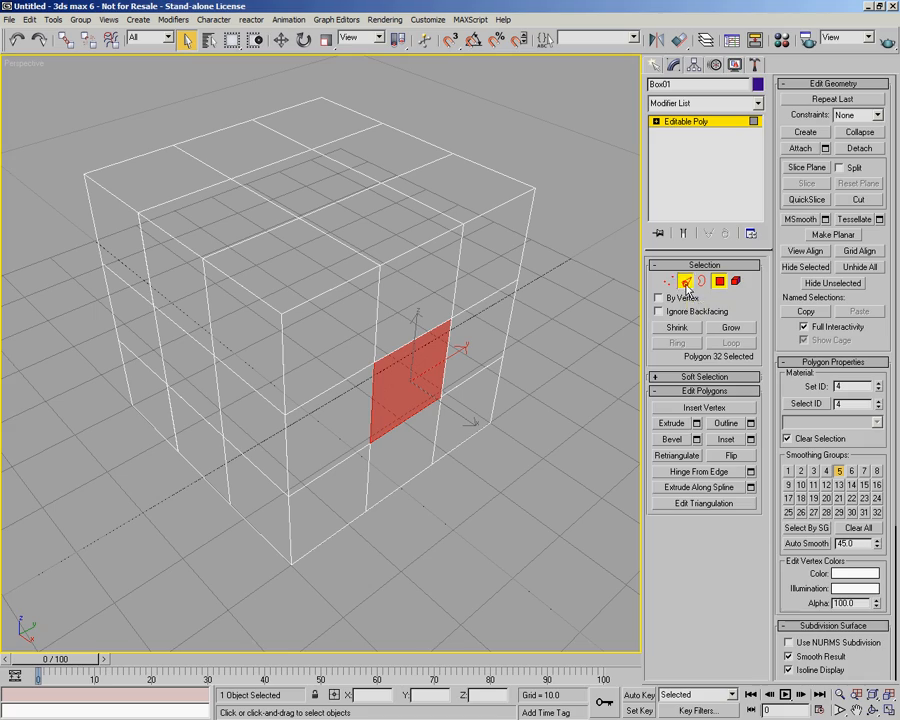
mouse_move(506, 390)
alt+middle_down()
mouse_move(490, 381)
mouse_move(470, 392)
mouse_move(458, 365)
mouse_move(494, 391)
alt+middle_up()
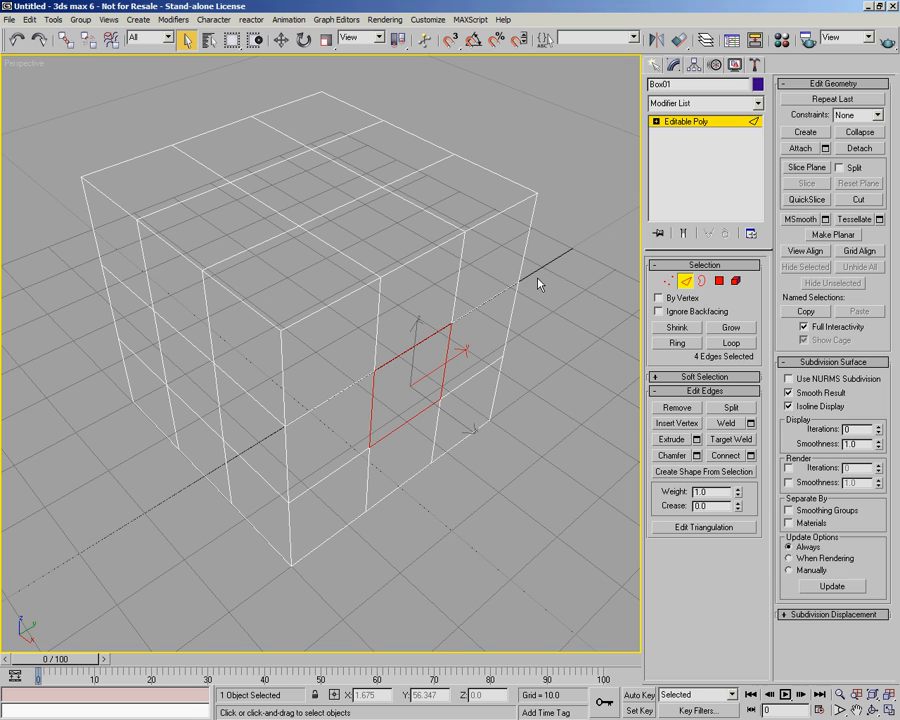
Step: Convert the edge selection to its corner vertices, and those vertices to all front-face polygons sharing them
click(669, 283)
alt+middle_drag(305, 326, 427, 449)
scroll(427, 449, up, 3)
middle_drag(345, 458, 338, 460)
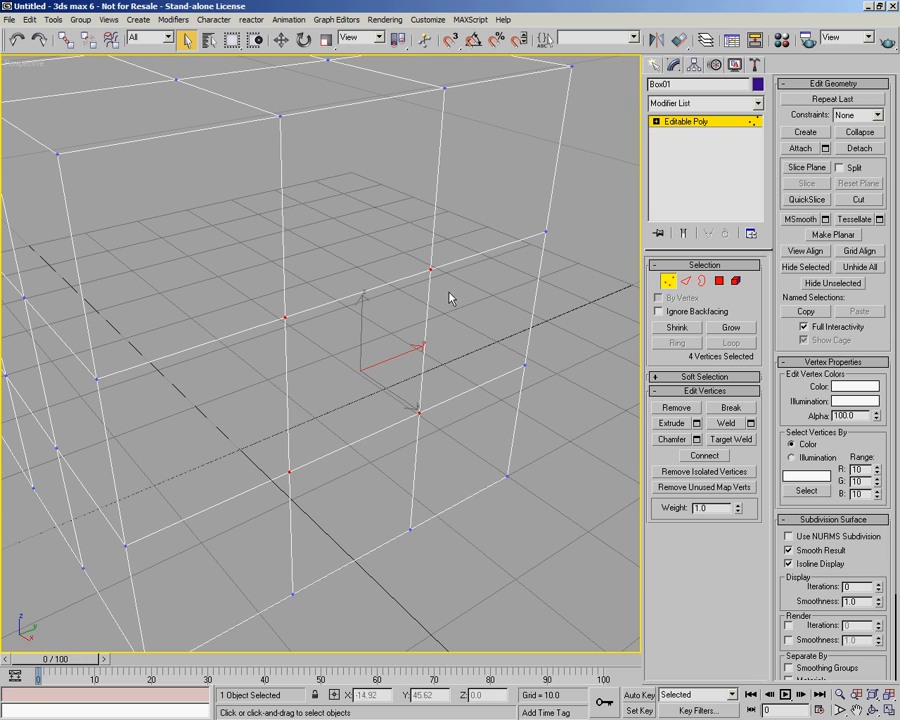
scroll(372, 400, down, 6)
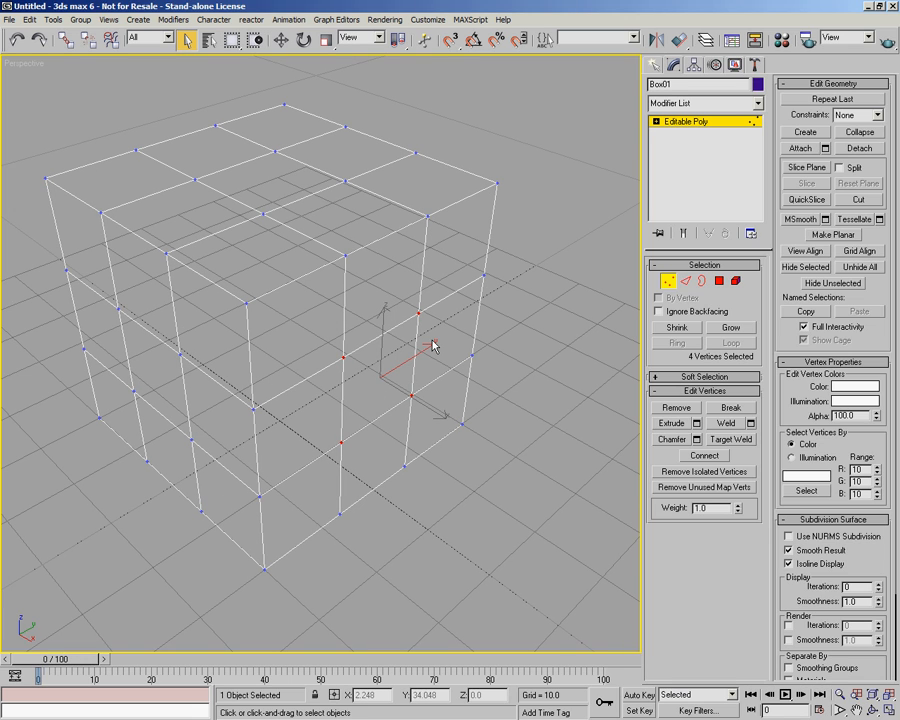
ctrl+click(718, 282)
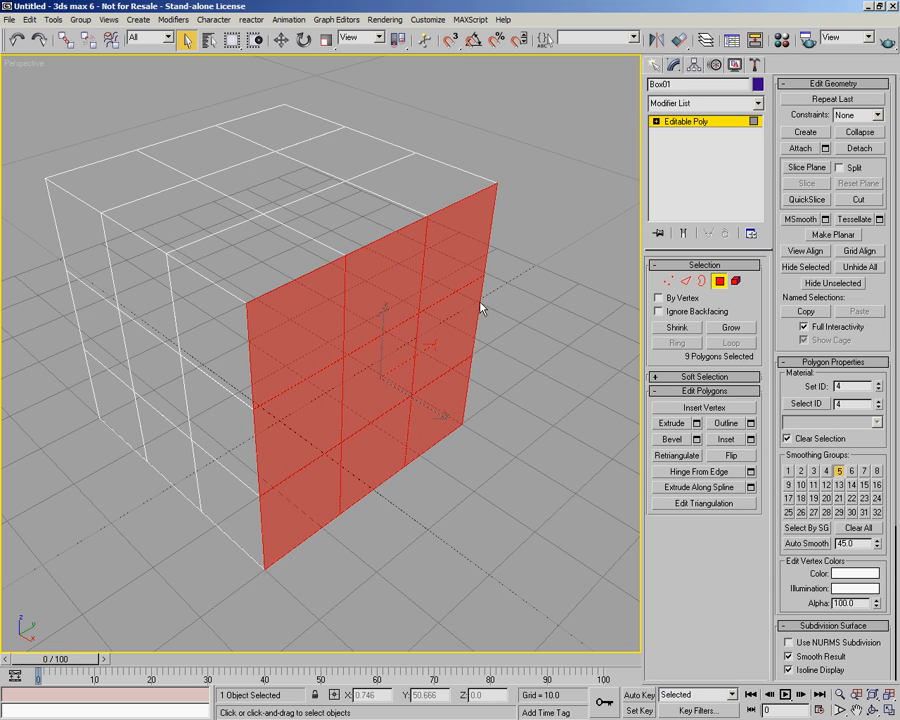
Step: Select the centre polygon's right vertical edge on the front face and convert it to the two adjoining polygons
click(686, 281)
click(560, 345)
click(413, 361)
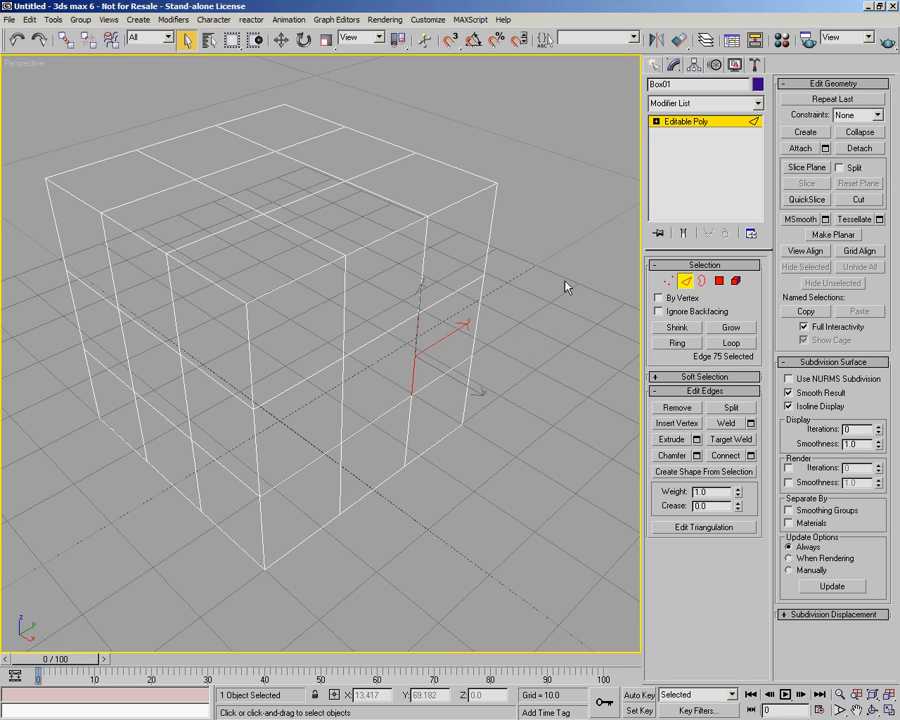
ctrl+click(718, 283)
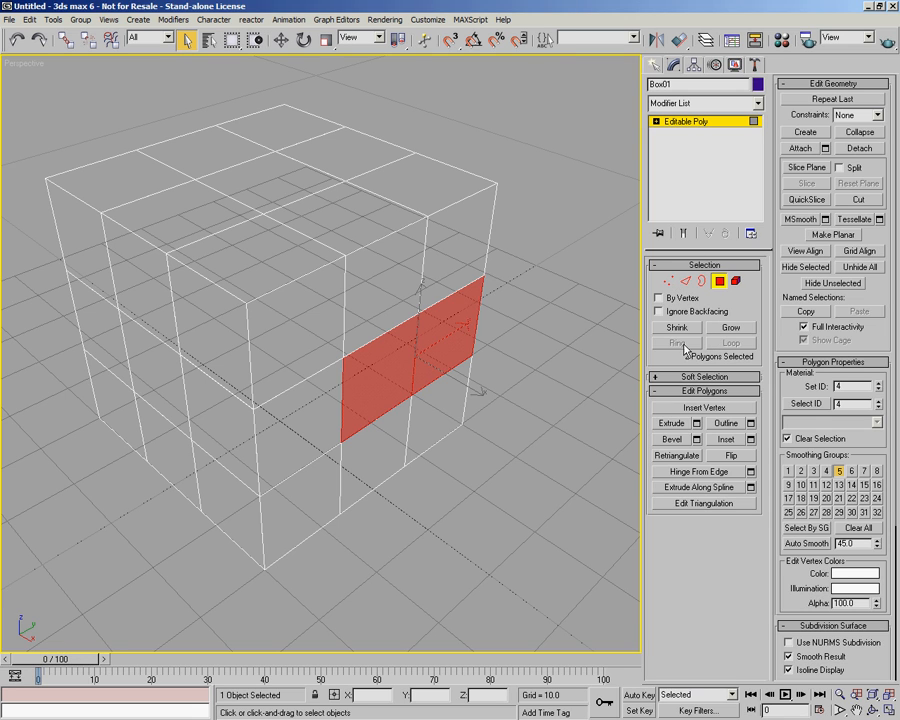
Step: Exit the Polygon sub-object level and activate the Select and Move tool
click(719, 281)
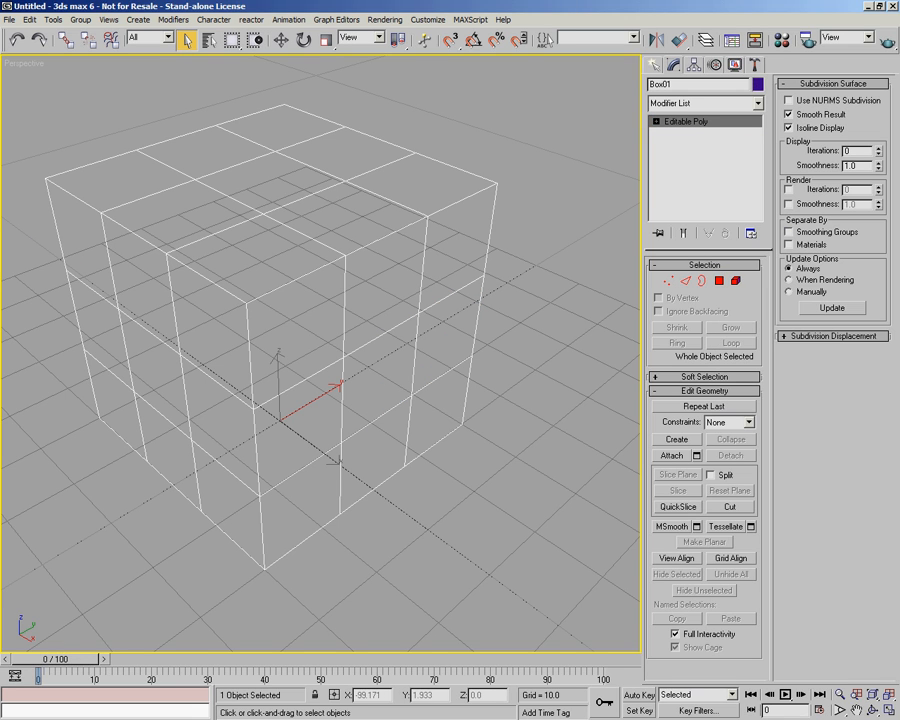
scroll(270, 389, down, 5)
middle_drag(270, 389, 305, 426)
click(281, 41)
alt+middle_drag(408, 305, 377, 392)
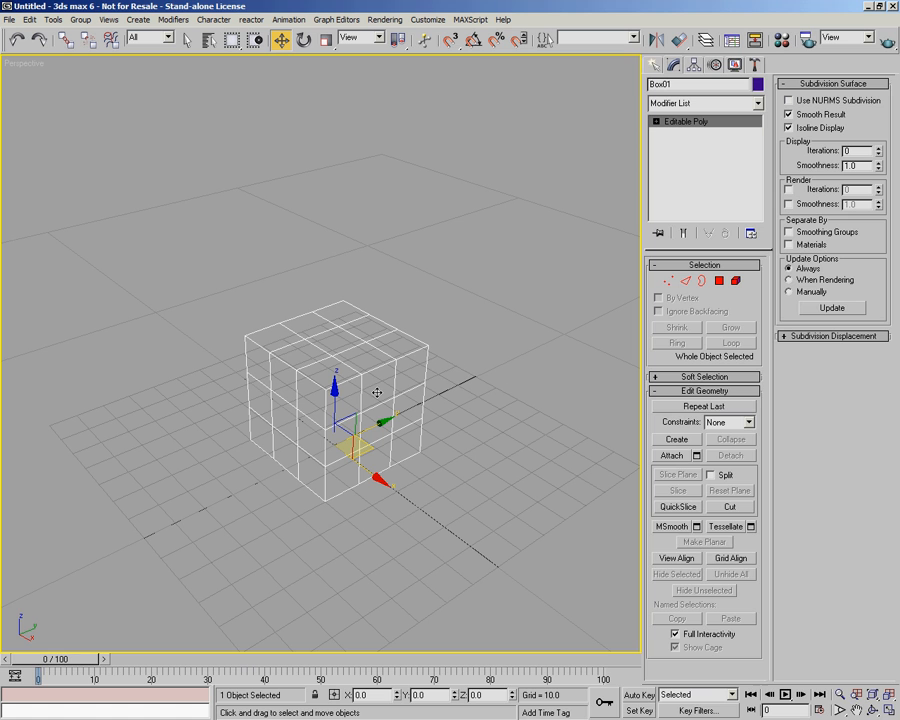
Step: At the Vertex level, select all vertices of the box's top face and raise them along Z to about 83 units
click(669, 281)
alt+middle_drag(490, 405, 418, 402)
scroll(432, 420, up, 5)
scroll(416, 403, down, 3)
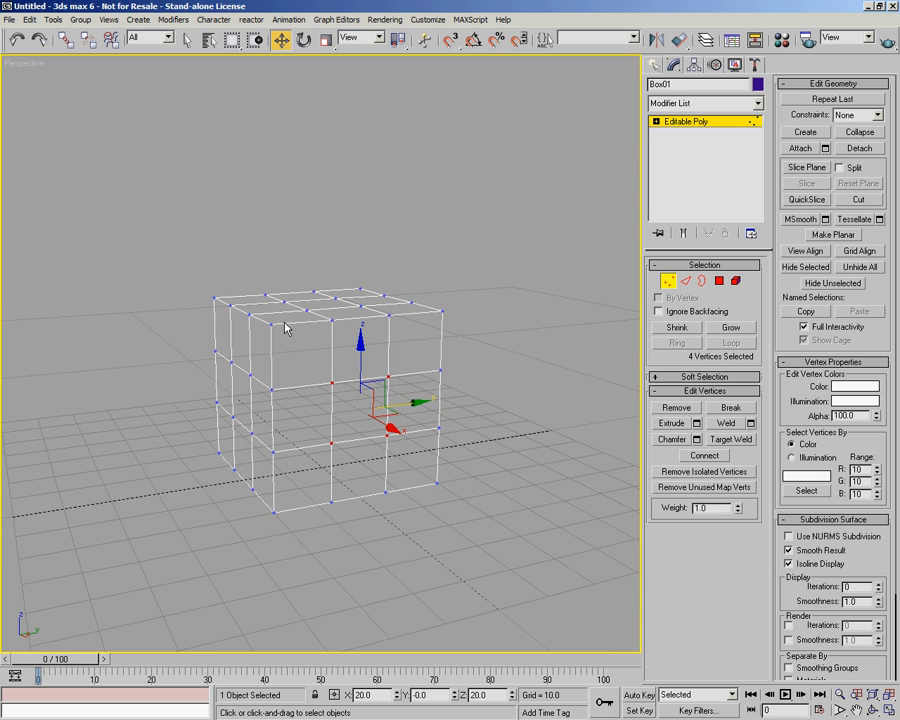
drag(162, 209, 530, 337)
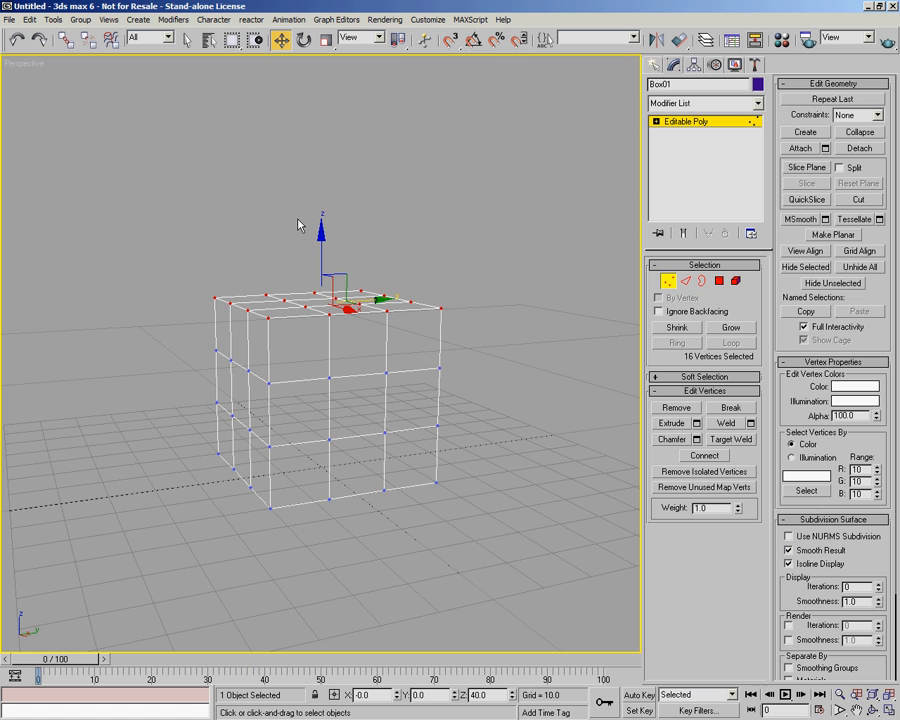
middle_drag(368, 209, 372, 279)
drag(325, 319, 330, 129)
alt+middle_drag(388, 147, 352, 357)
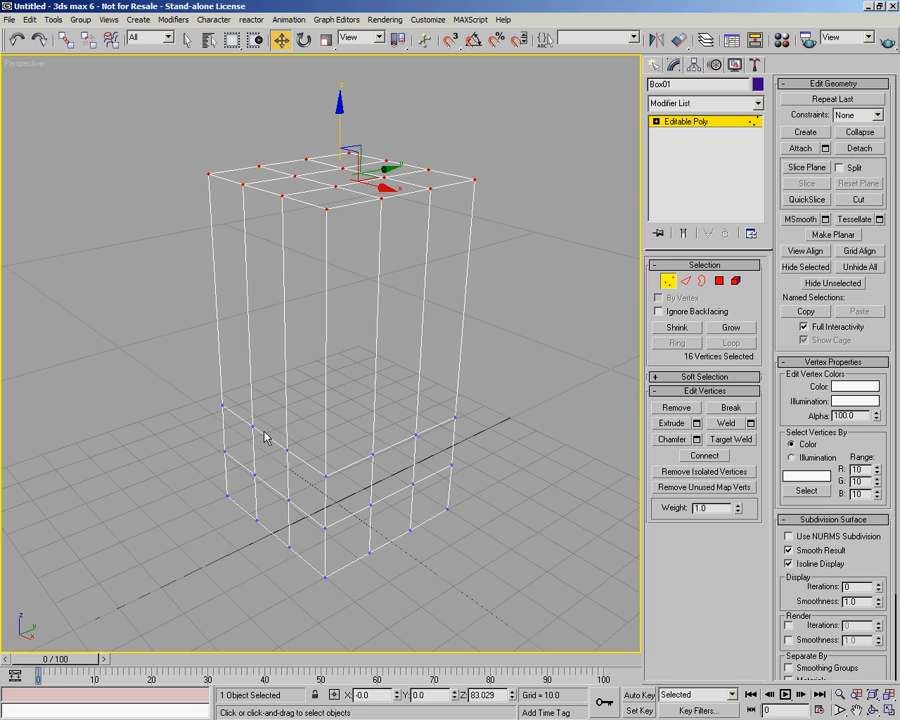
Step: Region-select the ring of vertices around the box at the segment row just below the raised top face
alt+middle_drag(197, 284, 233, 396)
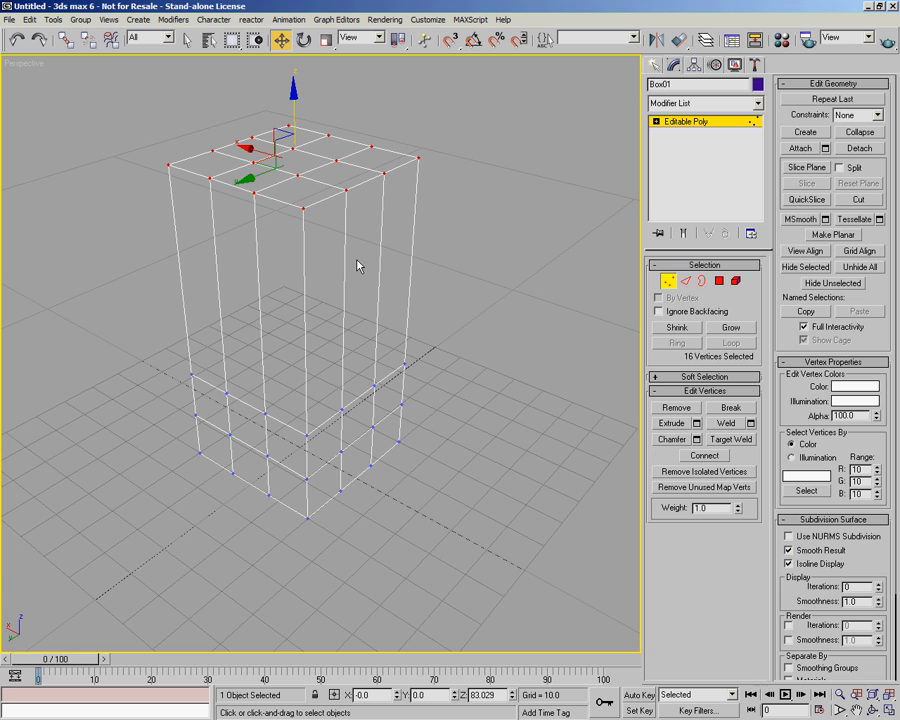
alt+middle_drag(438, 346, 199, 317)
drag(149, 309, 526, 424)
alt+middle_drag(526, 424, 436, 446)
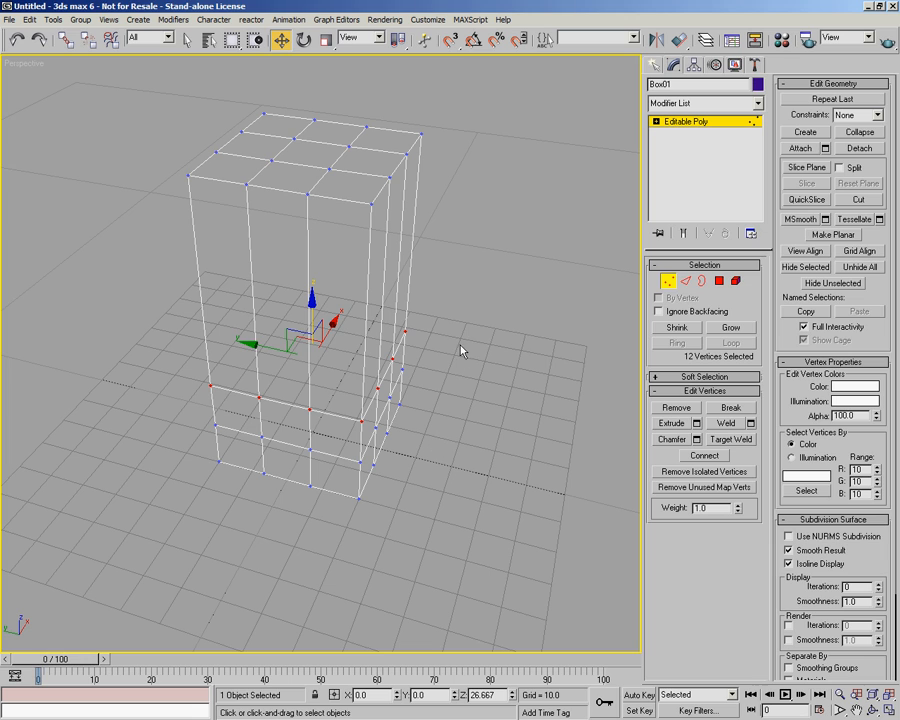
Step: At the Edge sub-object level, select one horizontal edge of the row below the top and expand it to its full loop
click(685, 281)
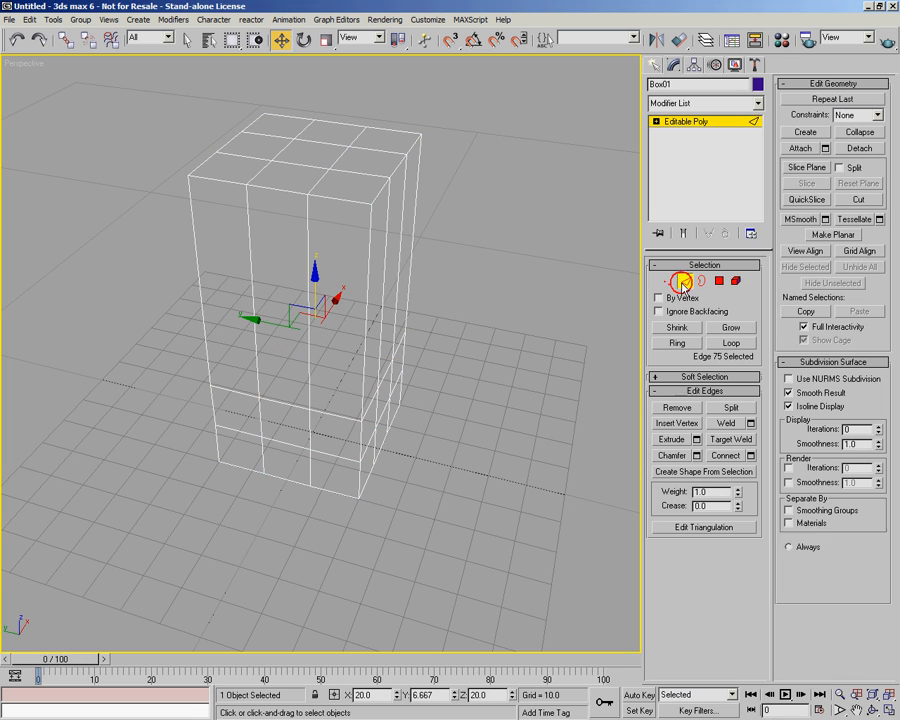
click(326, 411)
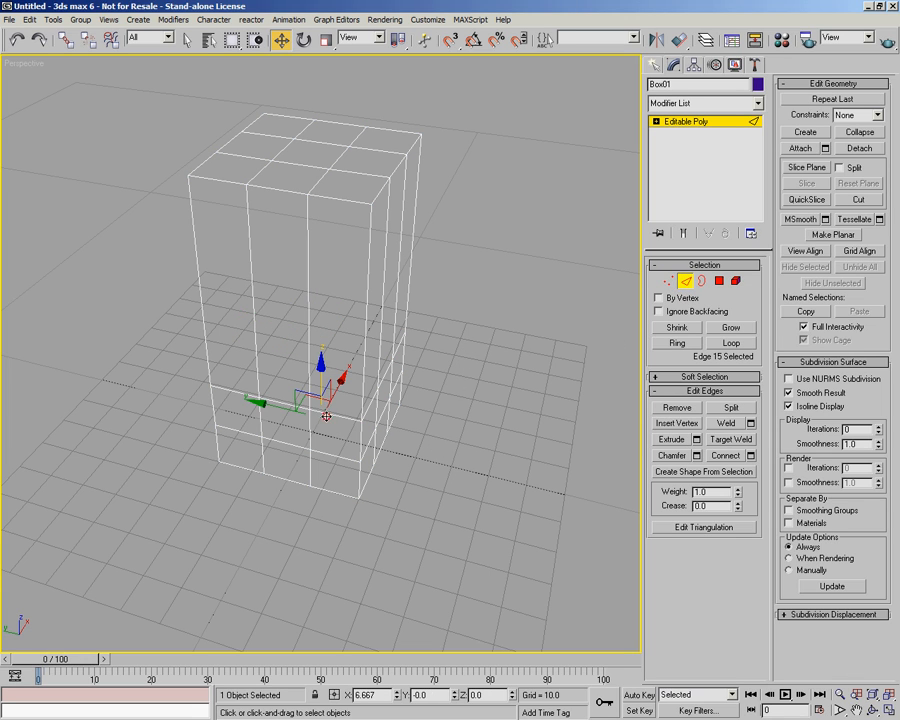
click(339, 416)
alt+middle_drag(513, 441, 444, 433)
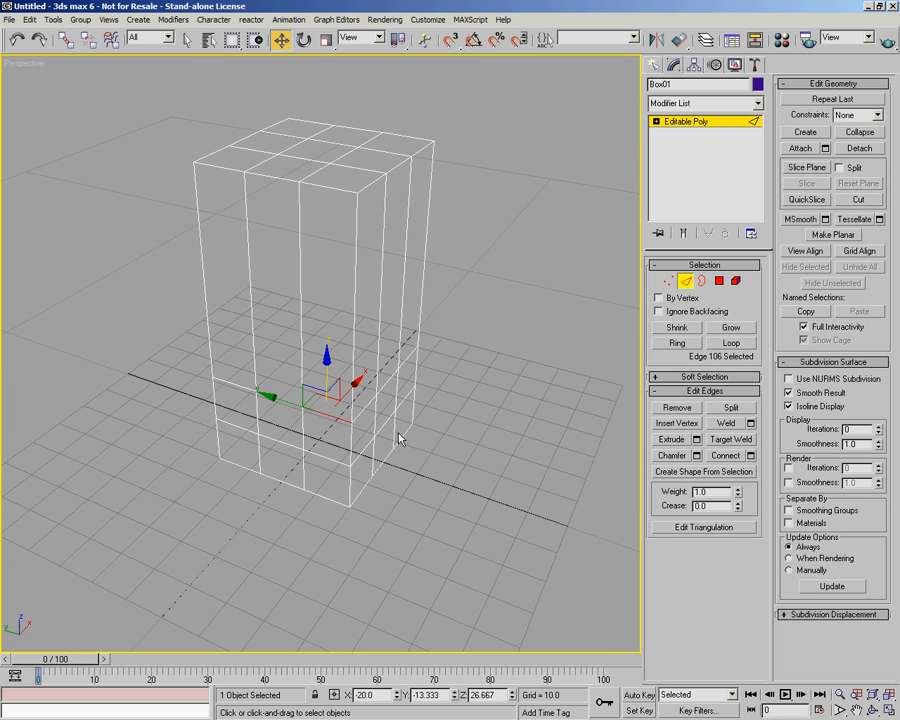
click(727, 344)
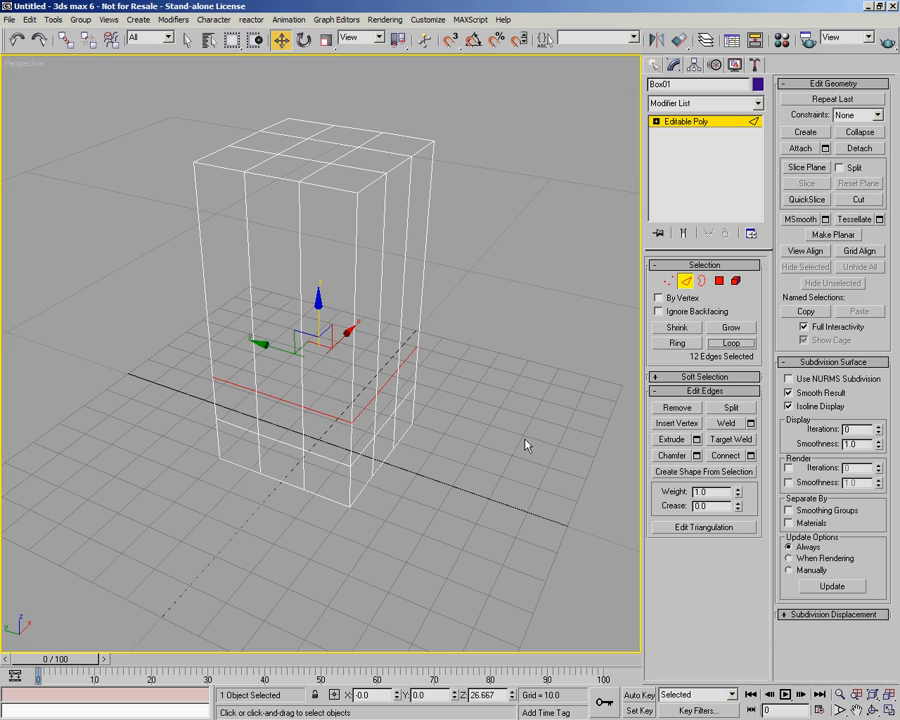
Step: Select a tall vertical edge on the box's side and expand it to the full loop running over the top
alt+middle_drag(212, 396, 499, 453)
click(400, 379)
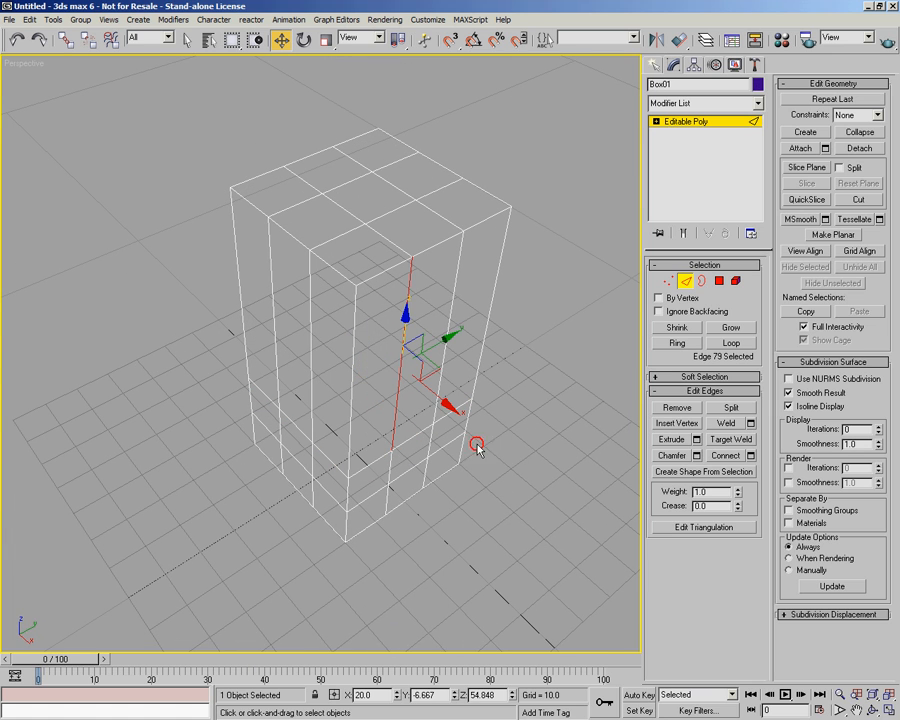
alt+middle_drag(488, 487, 478, 480)
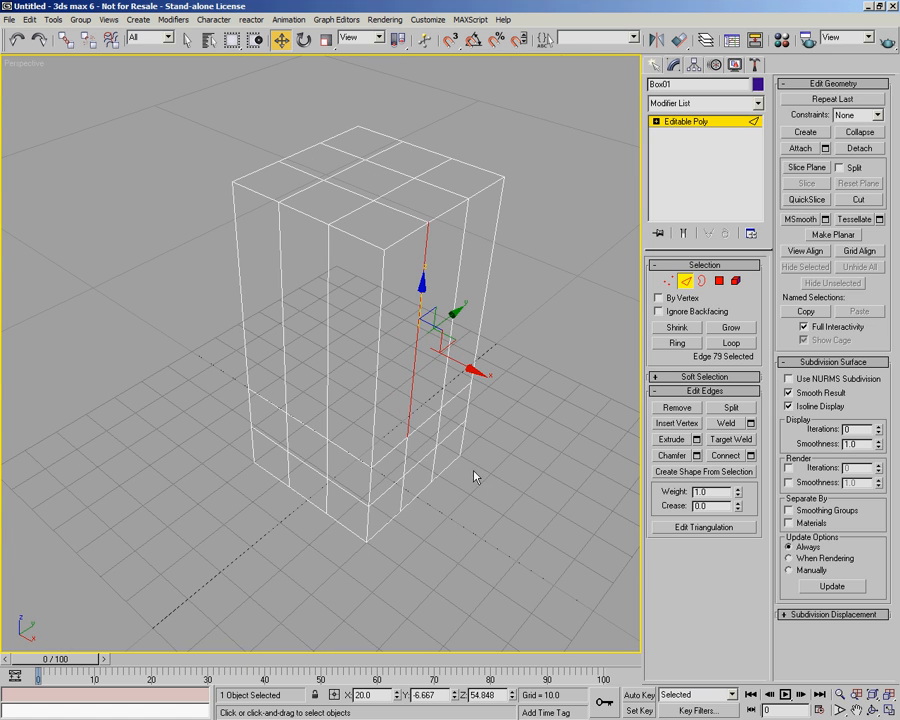
click(731, 343)
alt+middle_drag(540, 330, 521, 370)
alt+middle_drag(339, 507, 488, 475)
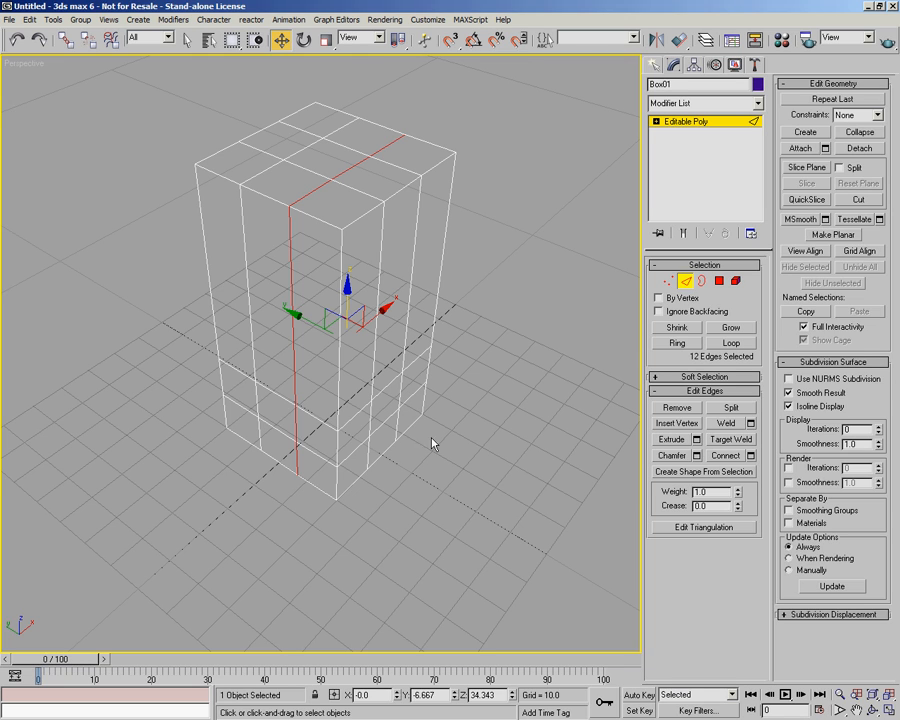
Step: Select the horizontal edge loop just below the top again and raise it along Z to about 61 units
click(262, 424)
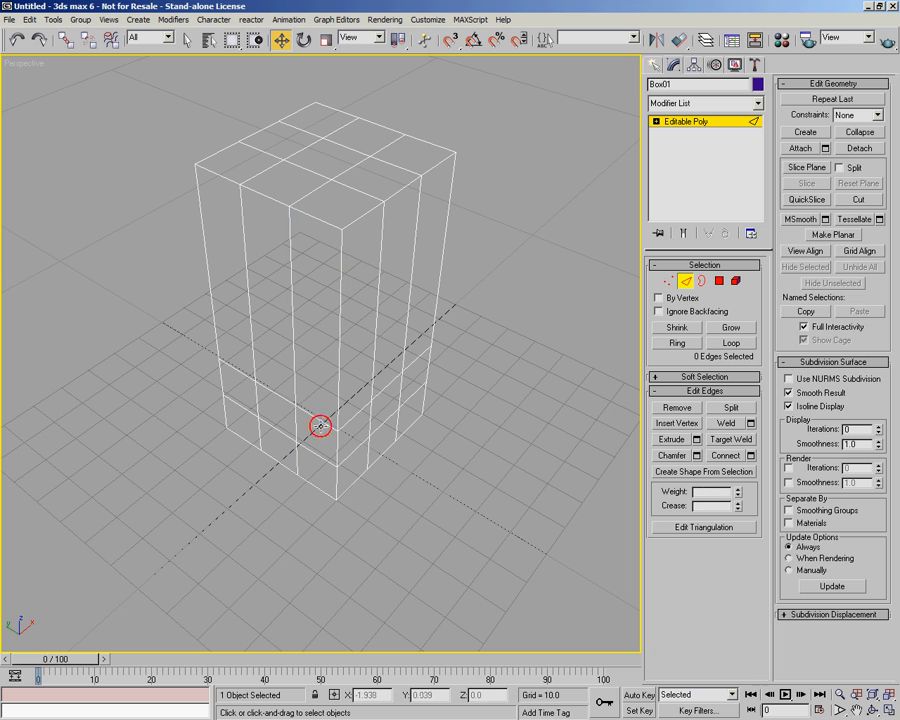
click(731, 345)
alt+middle_drag(510, 436, 351, 431)
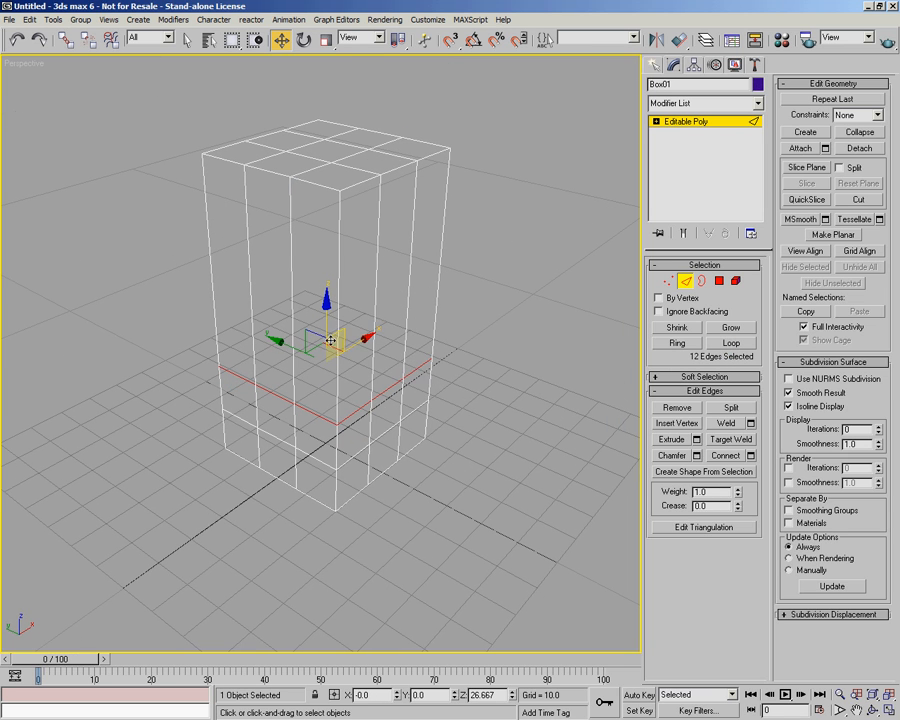
drag(326, 325, 327, 209)
Step: Select the lower horizontal edge loop and raise it along Z to about 29 units
click(315, 454)
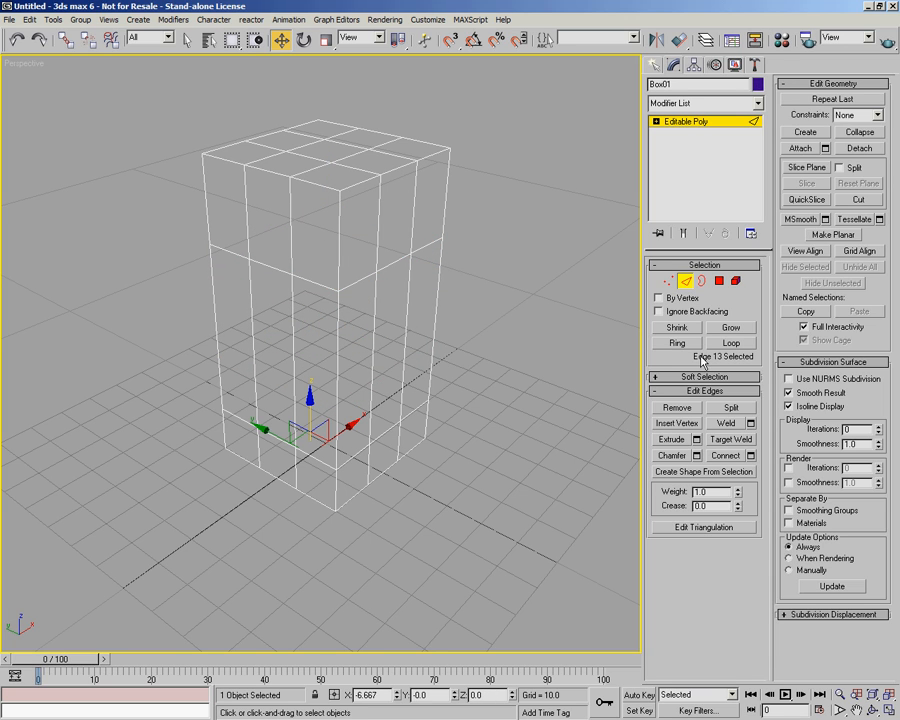
click(731, 343)
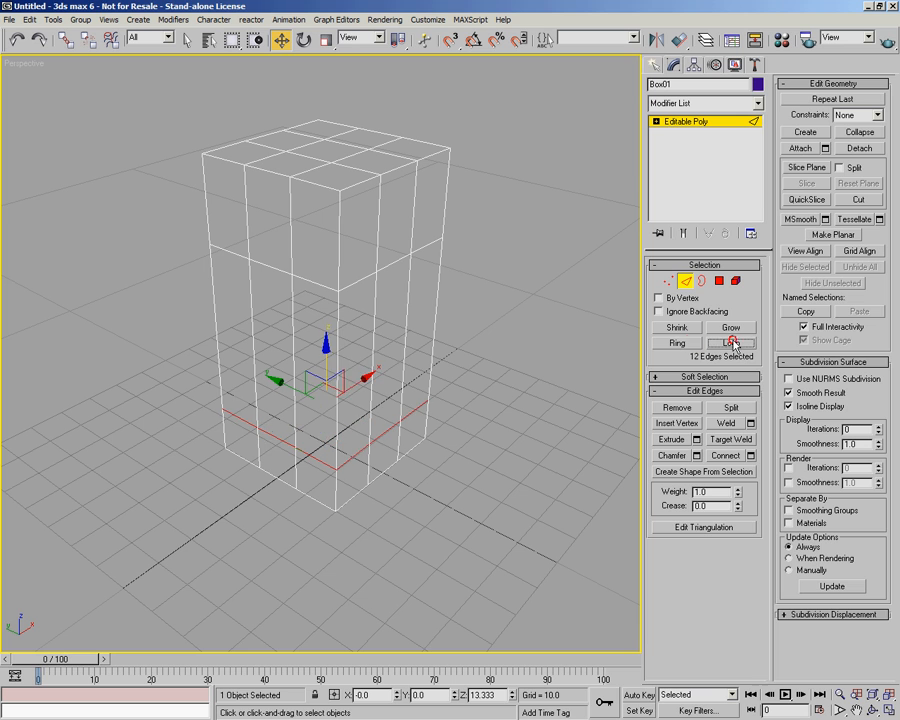
drag(328, 362, 337, 292)
mouse_move(360, 312)
alt+middle_down()
mouse_move(390, 348)
mouse_move(358, 312)
alt+middle_up()
drag(355, 316, 353, 331)
alt+middle_drag(353, 331, 400, 405)
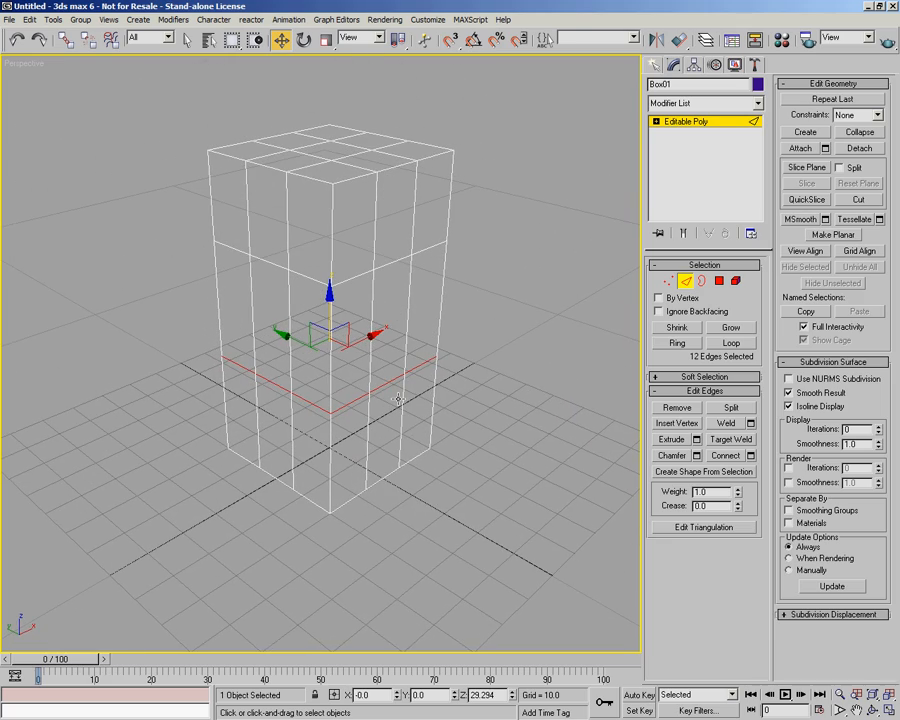
Step: Scale the lower edge loop uniformly inward to form a narrow waist in the box
key(r)
middle_drag(414, 398, 403, 395)
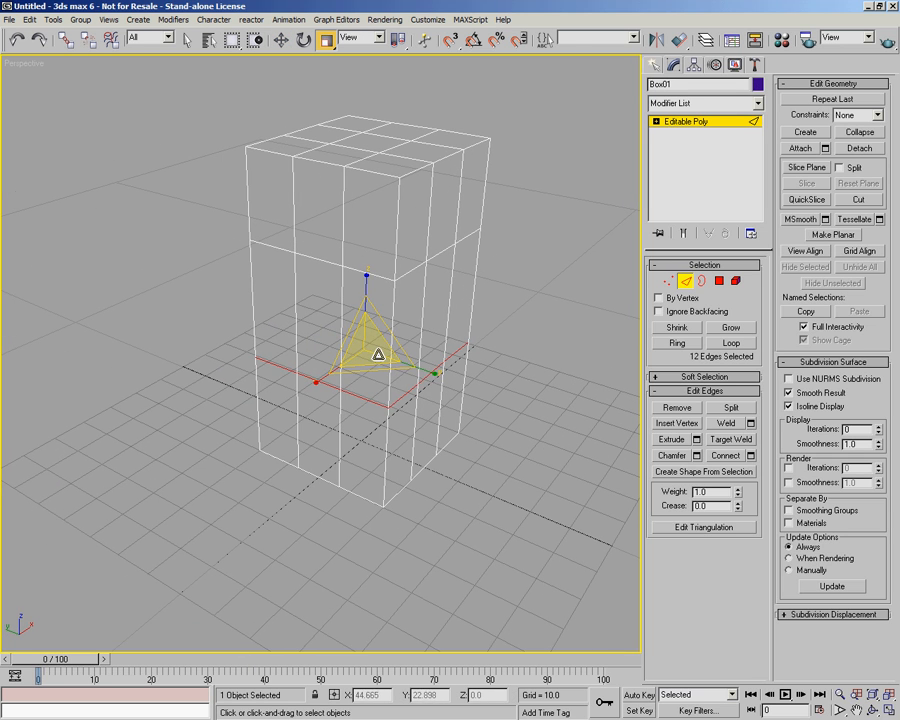
drag(359, 349, 353, 557)
alt+middle_drag(354, 557, 392, 435)
Step: Select the upper horizontal edge loop and move it up along Z to about 76 units
click(382, 250)
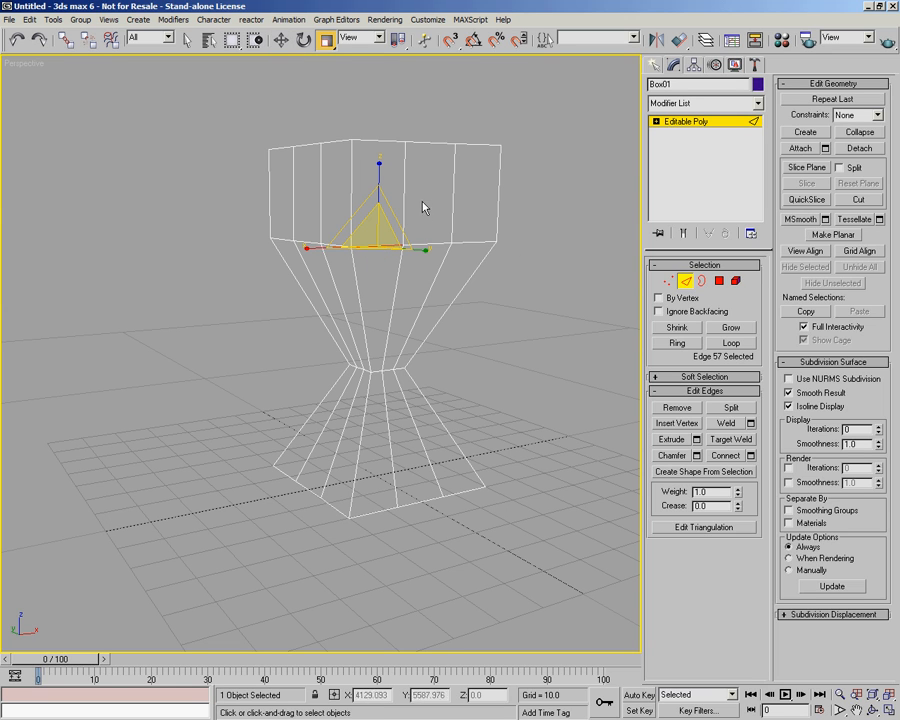
middle_drag(439, 203, 418, 217)
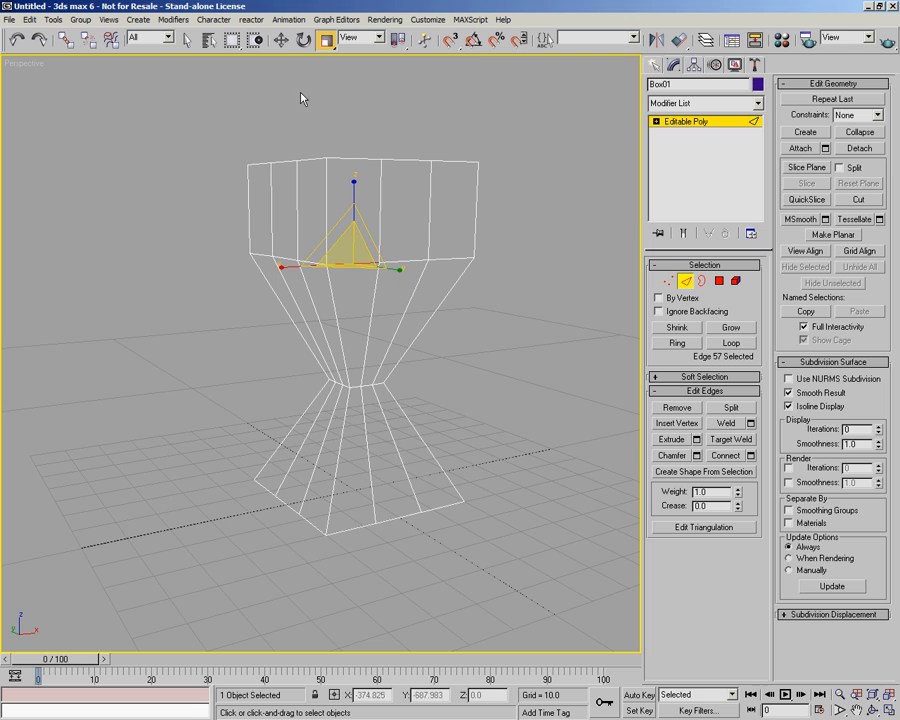
click(282, 41)
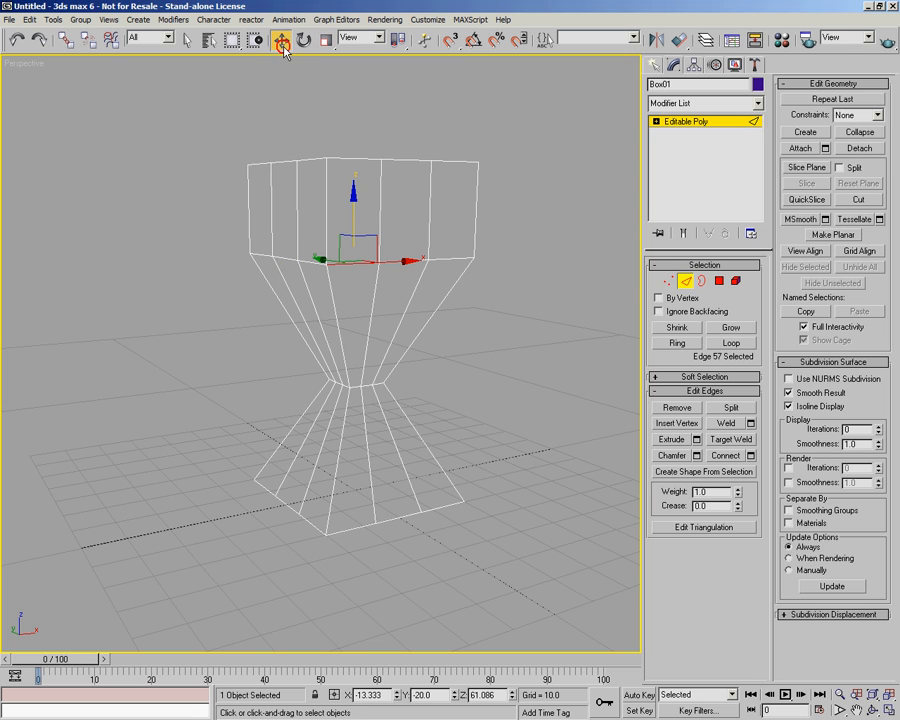
click(729, 343)
drag(357, 219, 357, 157)
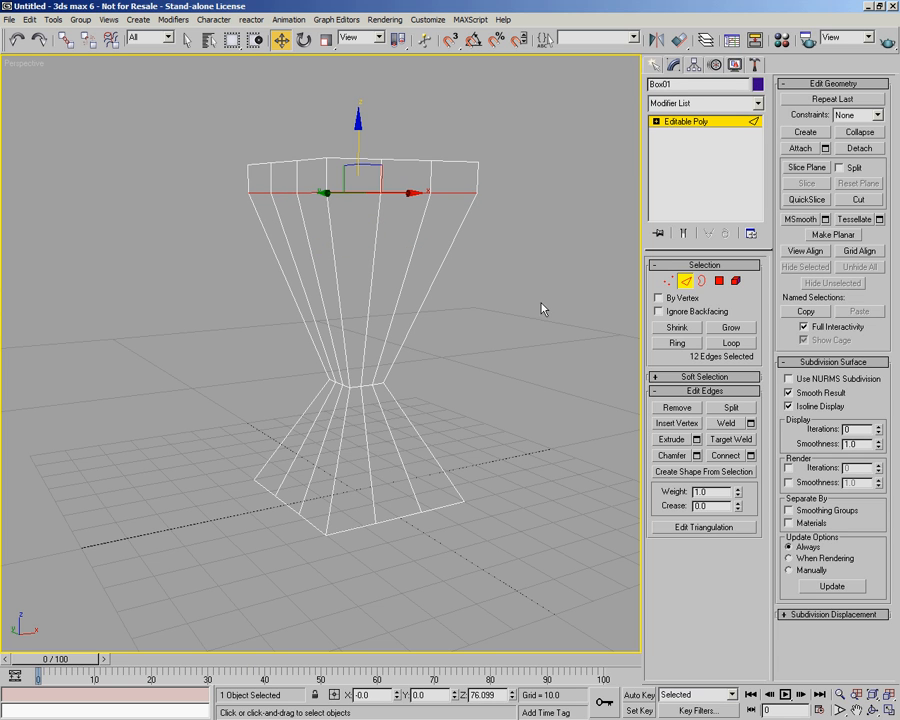
mouse_move(404, 308)
alt+middle_down()
mouse_move(431, 317)
mouse_move(427, 336)
mouse_move(402, 311)
alt+middle_up()
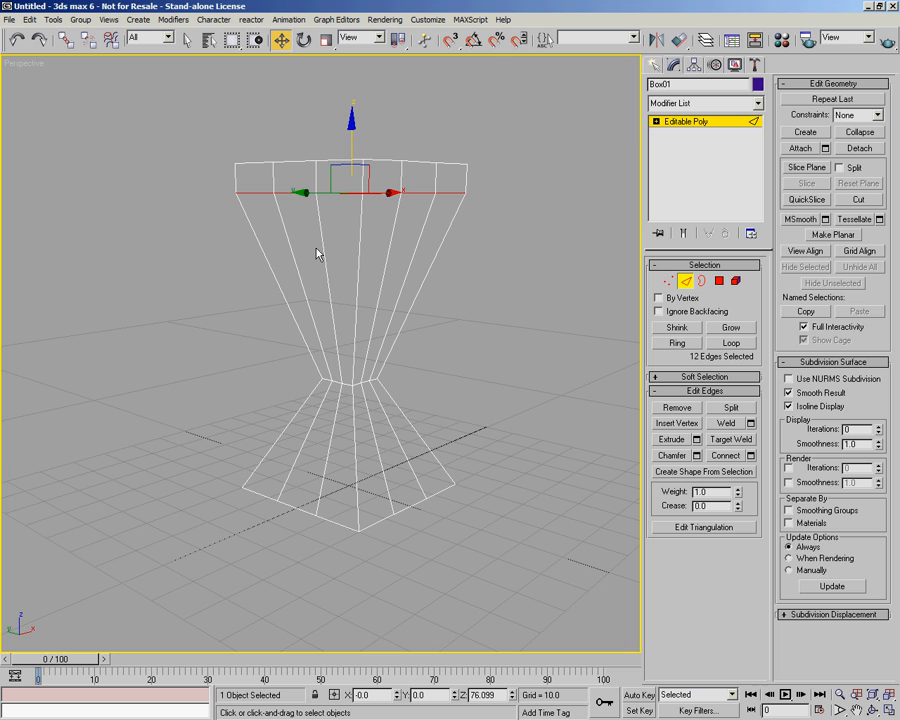
alt+middle_drag(517, 286, 404, 325)
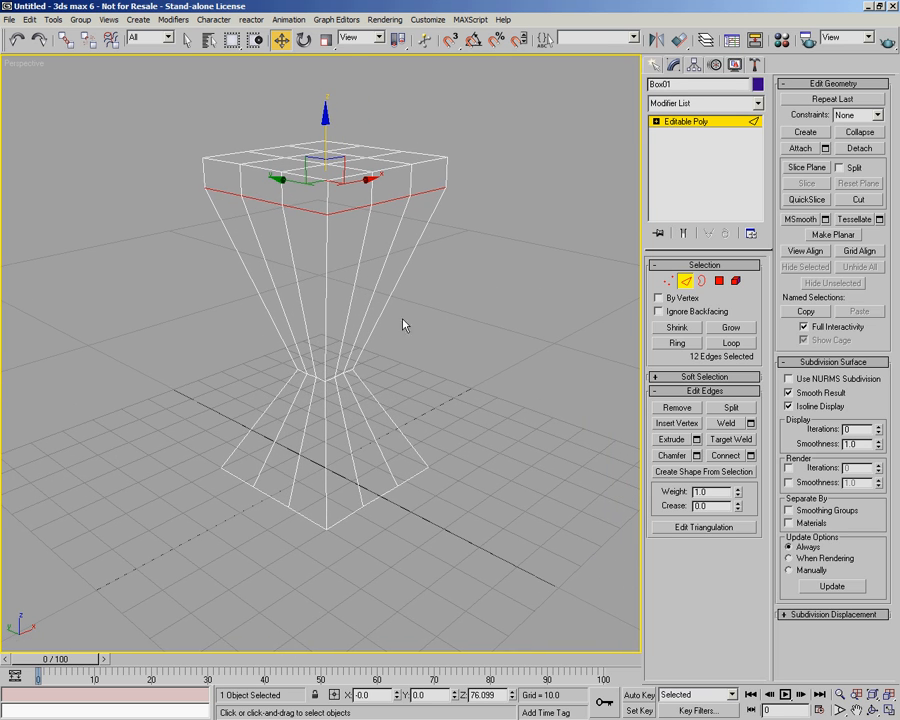
alt+middle_drag(357, 226, 287, 261)
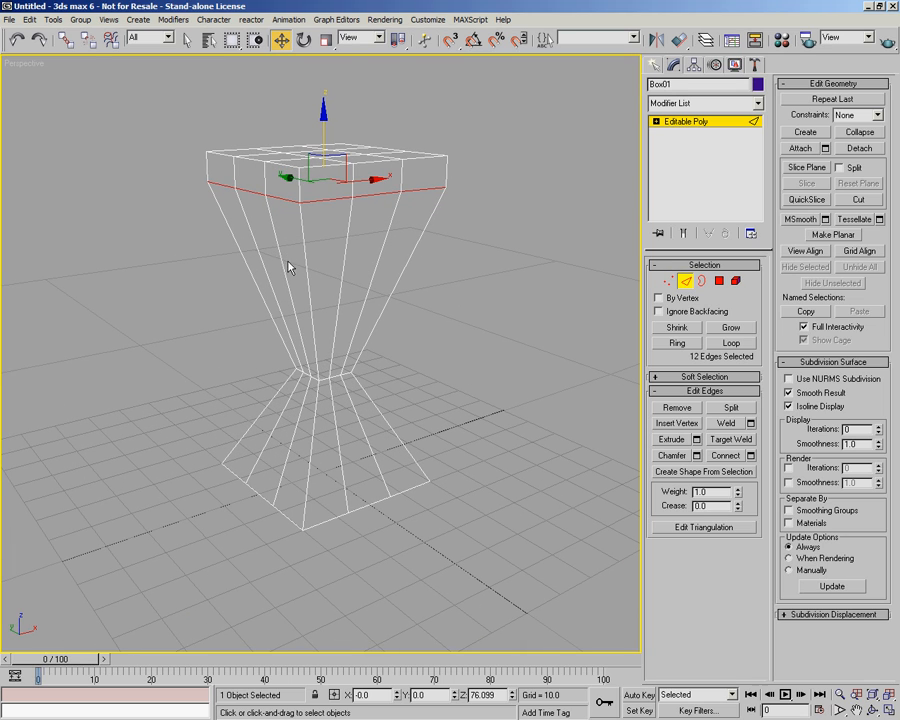
alt+middle_drag(317, 275, 419, 307)
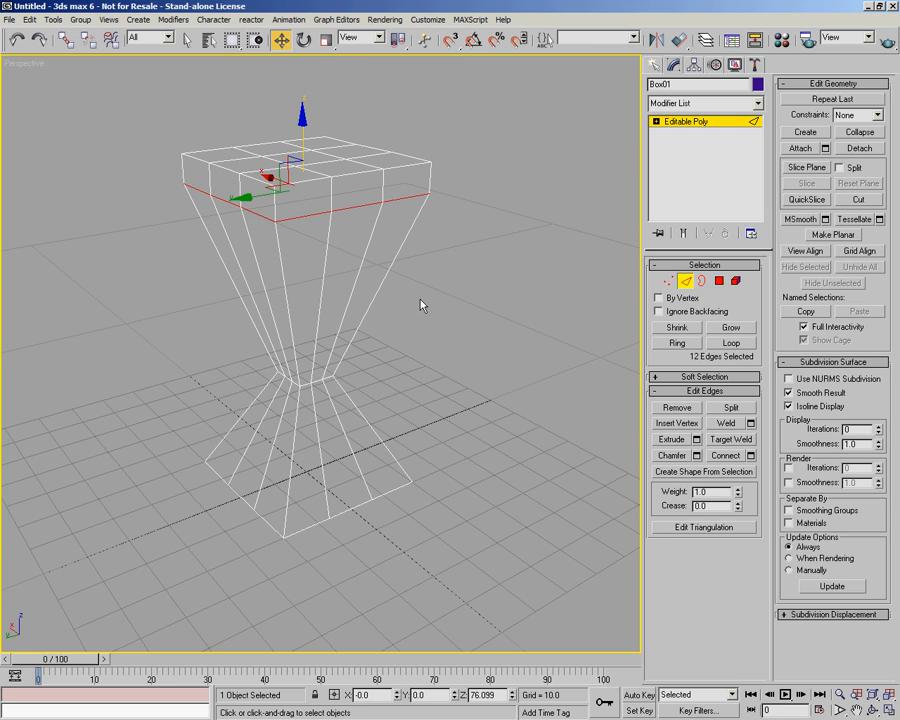
Step: Select the two inner vertical edges on one upper tapered side, connect them with a single edge, and deselect everything
click(325, 278)
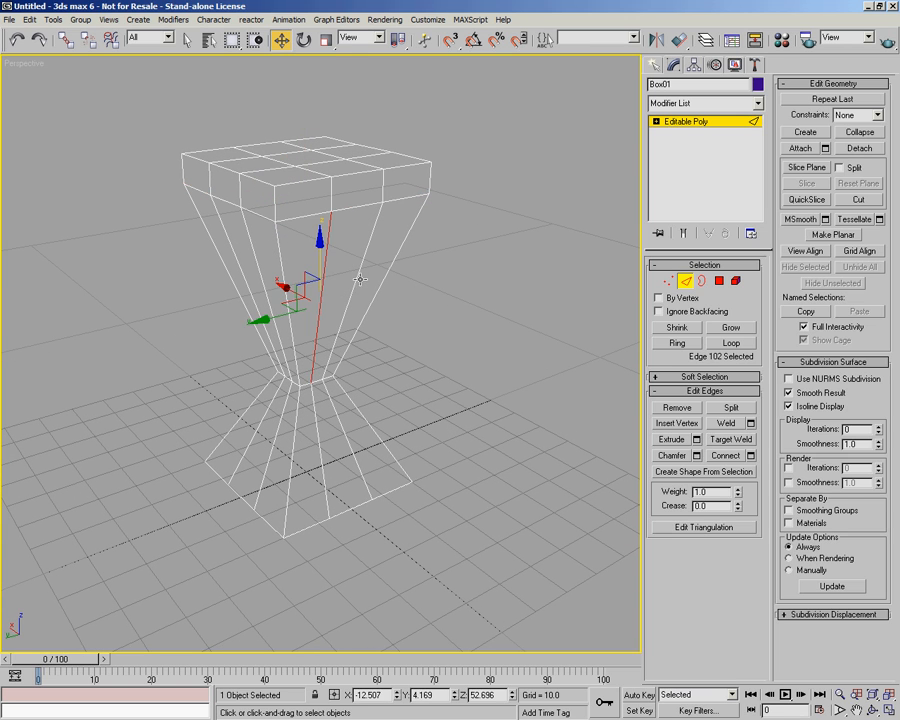
ctrl+click(357, 277)
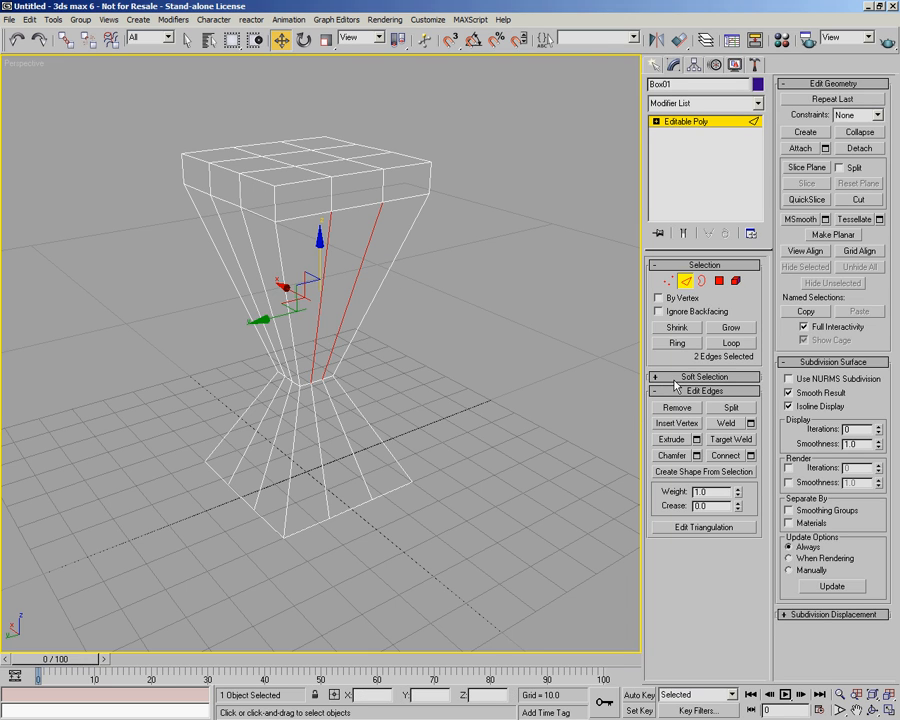
click(731, 459)
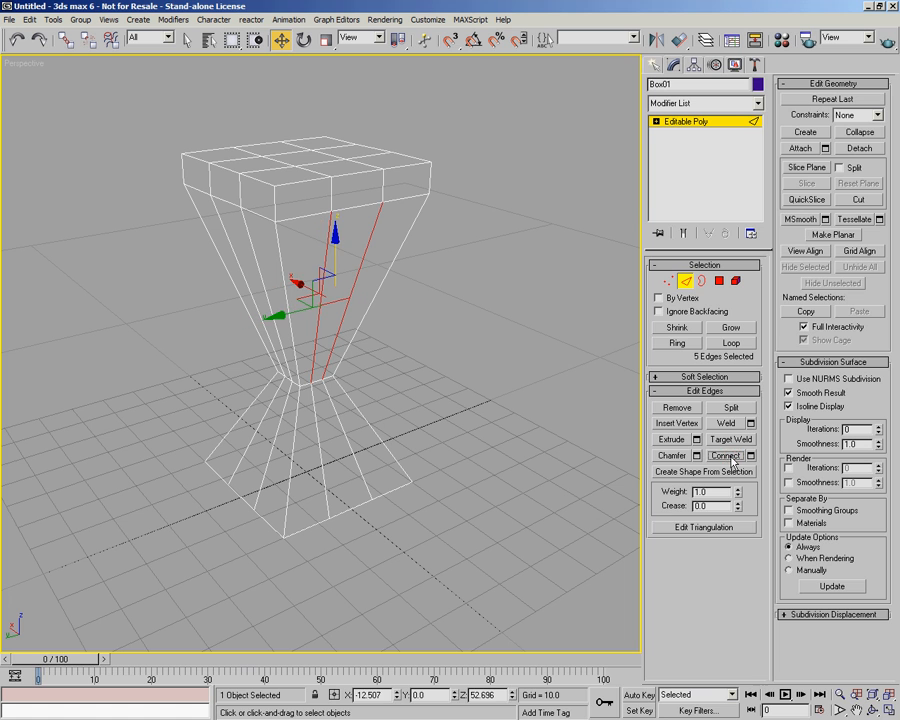
click(489, 380)
alt+middle_drag(489, 380, 459, 402)
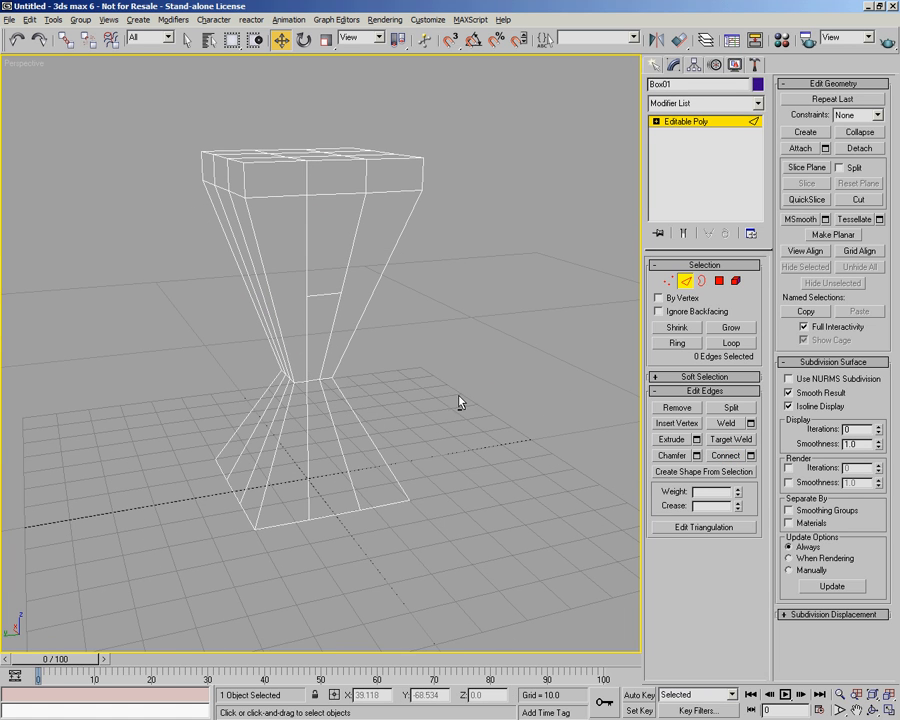
alt+middle_drag(365, 313, 390, 410)
scroll(371, 367, up, 4)
scroll(389, 405, down, 4)
scroll(387, 398, up, 1)
Step: Undo the deselection and the edge connection between the two vertical edges
key(ctrl+z)
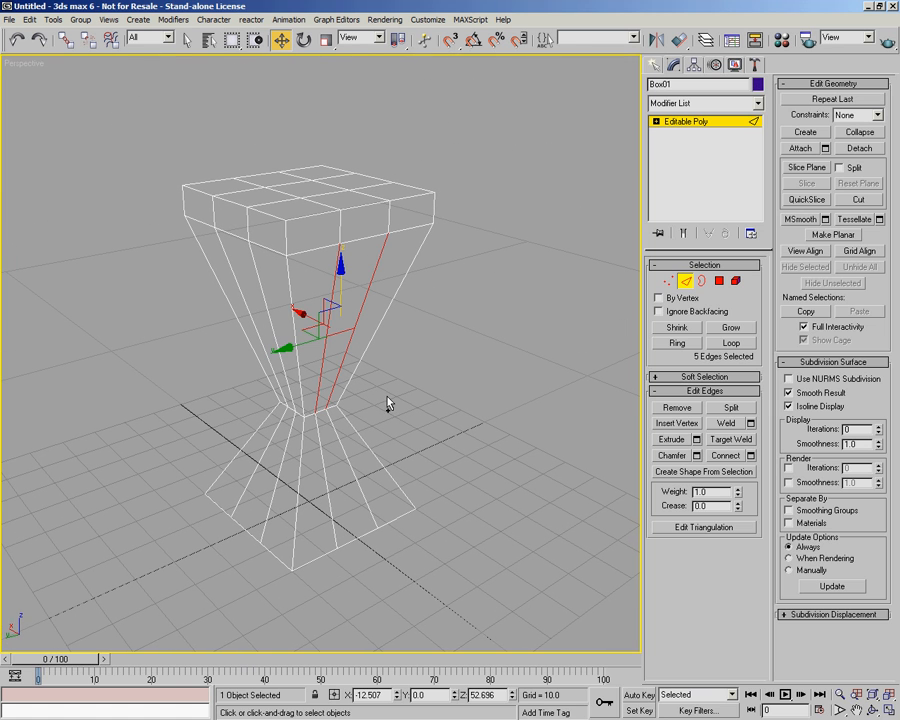
key(ctrl+z)
mouse_move(446, 364)
alt+middle_down()
mouse_move(432, 368)
mouse_move(446, 368)
alt+middle_up()
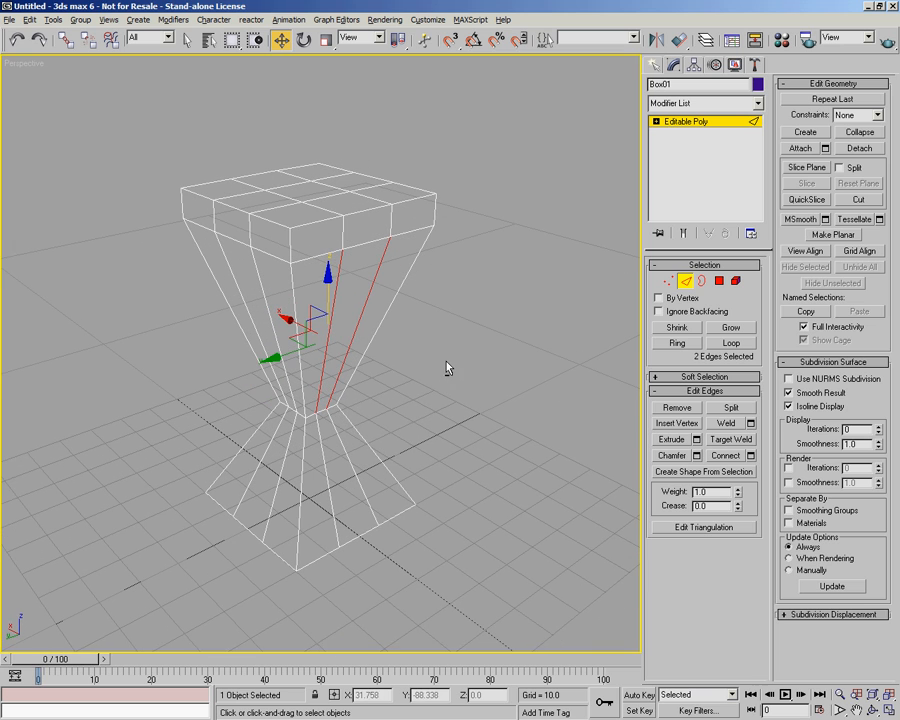
Step: Connect the two selected vertical edges using 6 connect edge segments
click(751, 457)
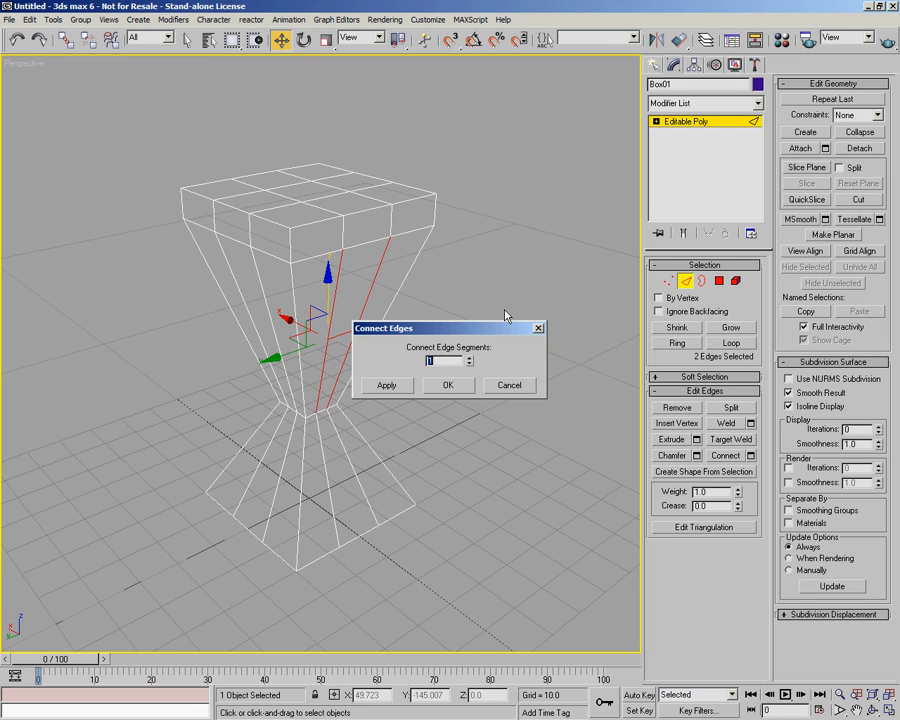
drag(466, 332, 508, 427)
click(511, 454)
click(511, 454)
click(511, 454)
click(511, 454)
click(511, 454)
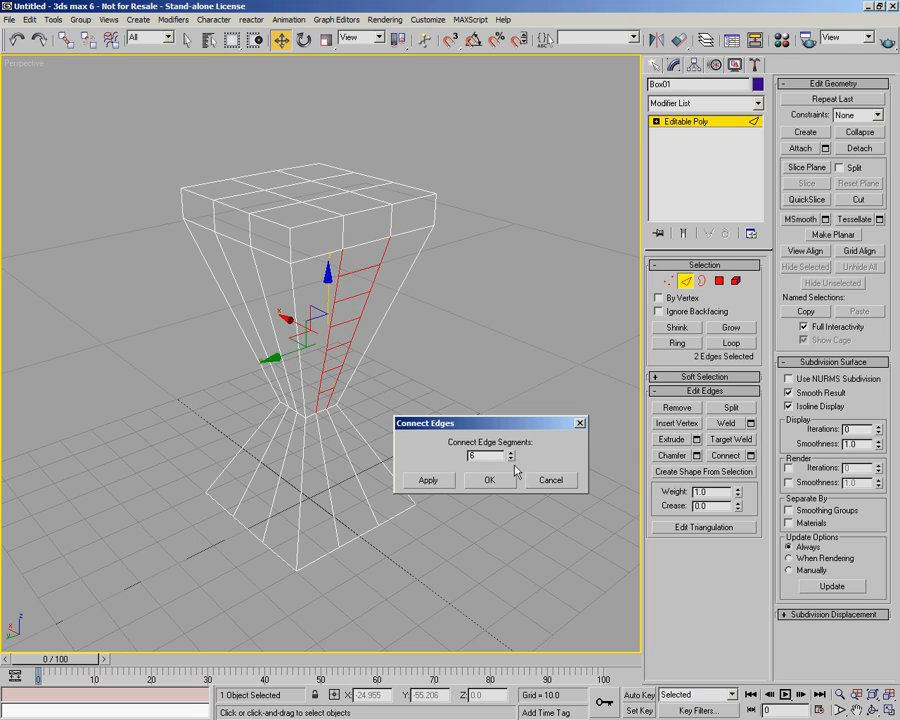
right_click(511, 456)
click(489, 480)
alt+middle_drag(496, 410, 418, 370)
Step: Select an inner vertical edge on the upper tapered side, expand it to its edge ring, and clear the selection
click(349, 338)
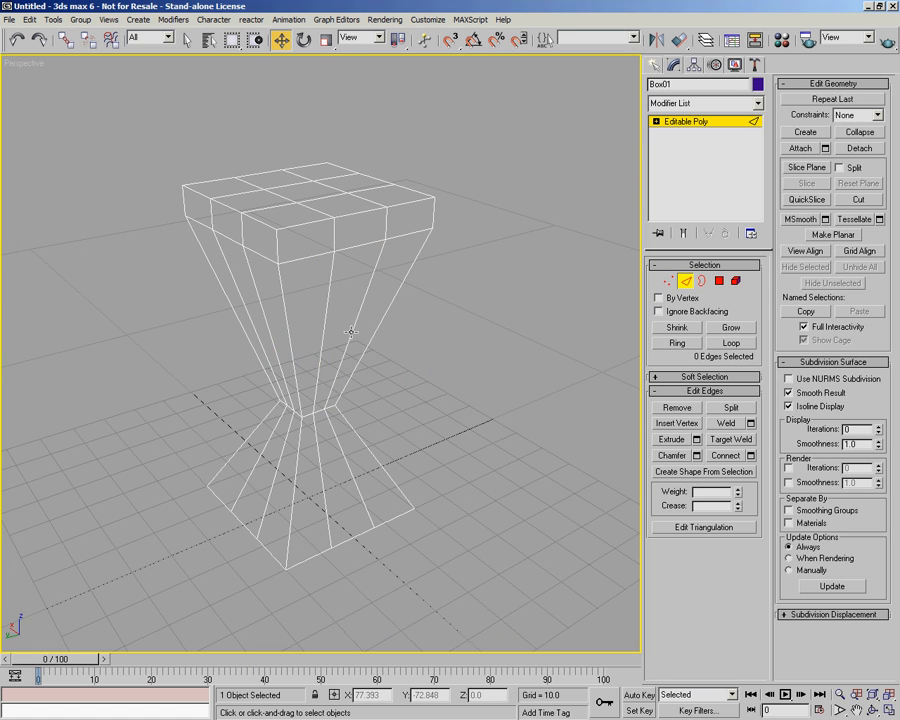
click(348, 333)
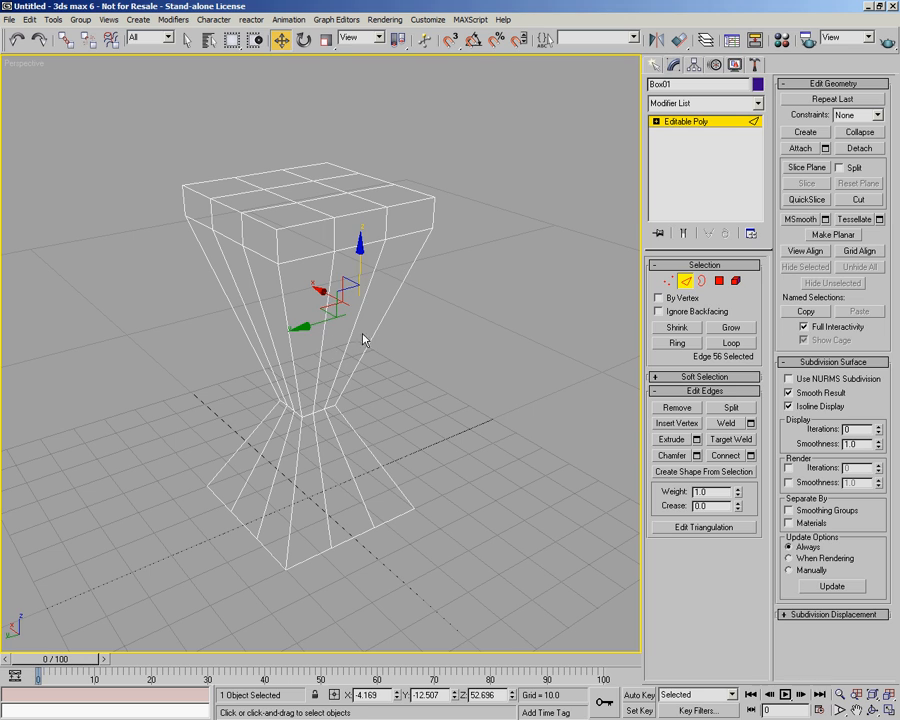
click(353, 329)
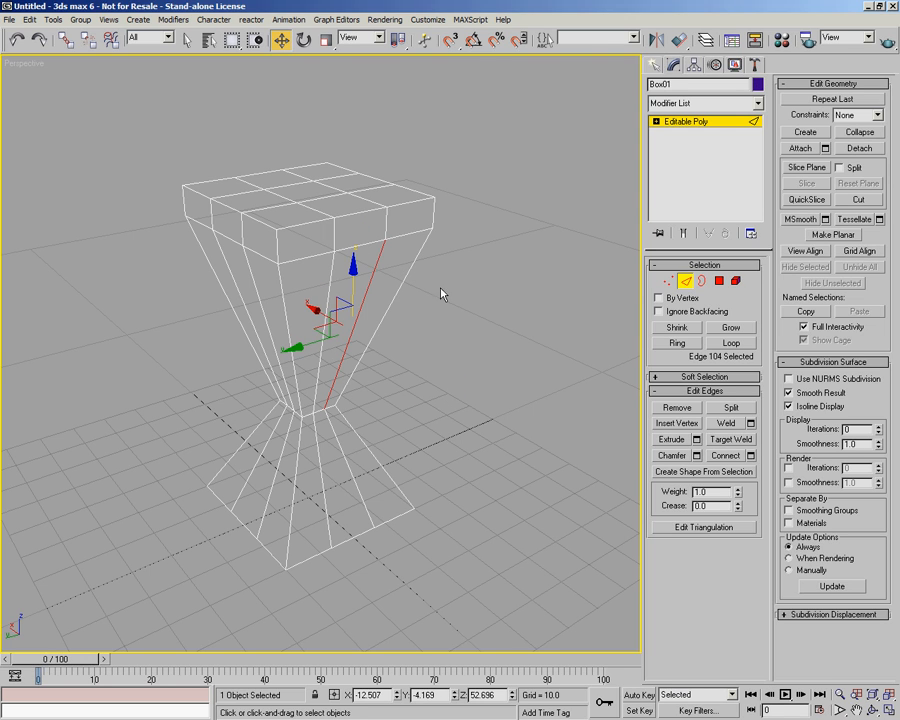
click(677, 347)
alt+middle_drag(590, 418, 394, 400)
click(394, 402)
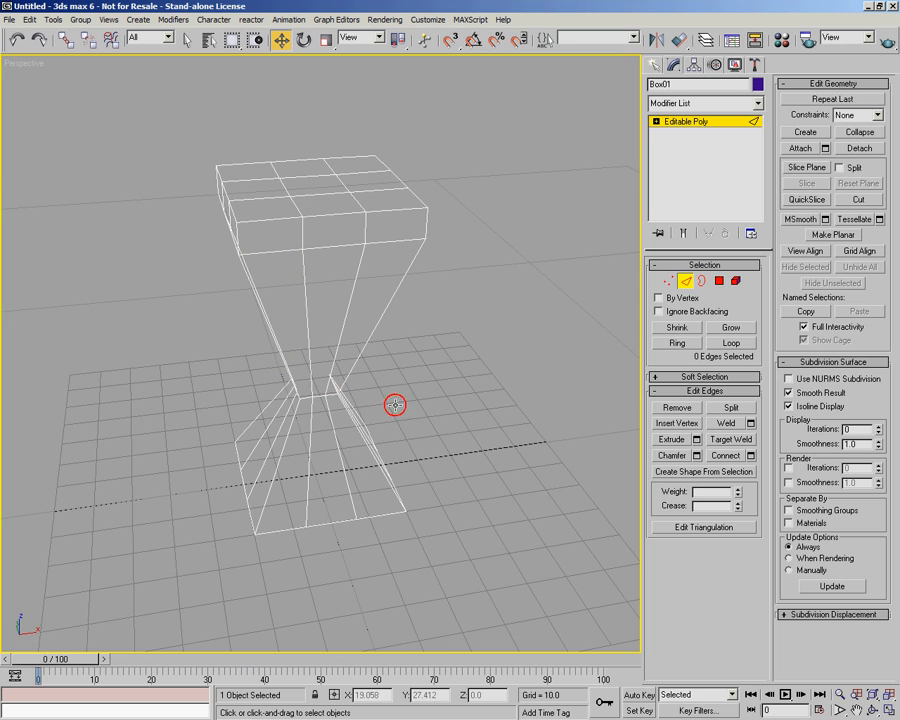
Step: Select a middle horizontal edge at the narrow waist and expand it to its edge ring around the model
click(323, 393)
alt+middle_drag(323, 393, 457, 462)
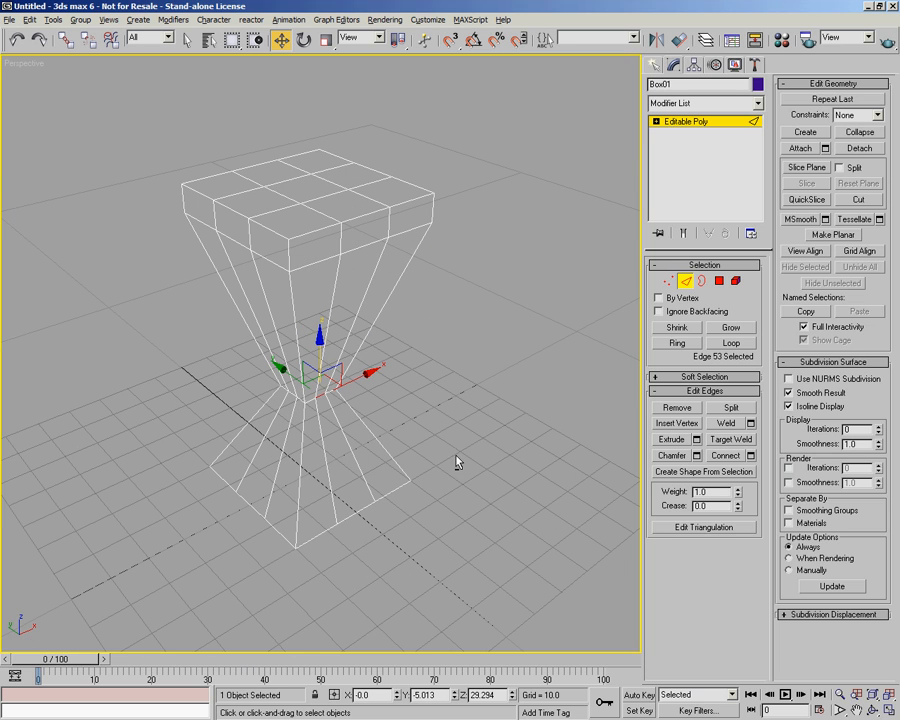
click(677, 343)
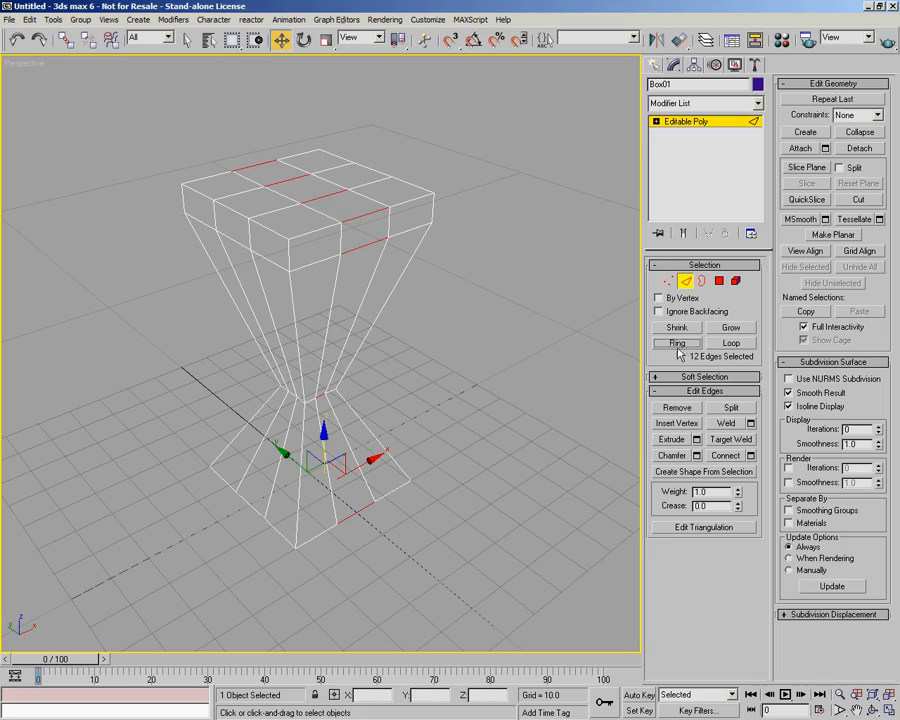
alt+middle_drag(418, 390, 494, 406)
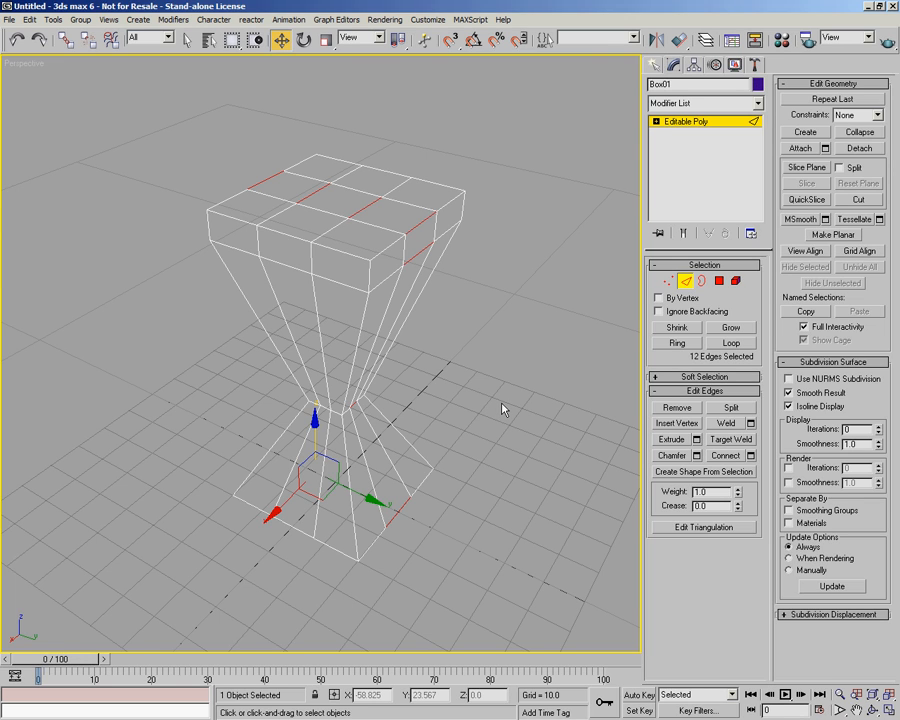
Step: Select a corner edge of the upper tapered section, expand it to its ring, and connect the edges with one new loop
click(365, 345)
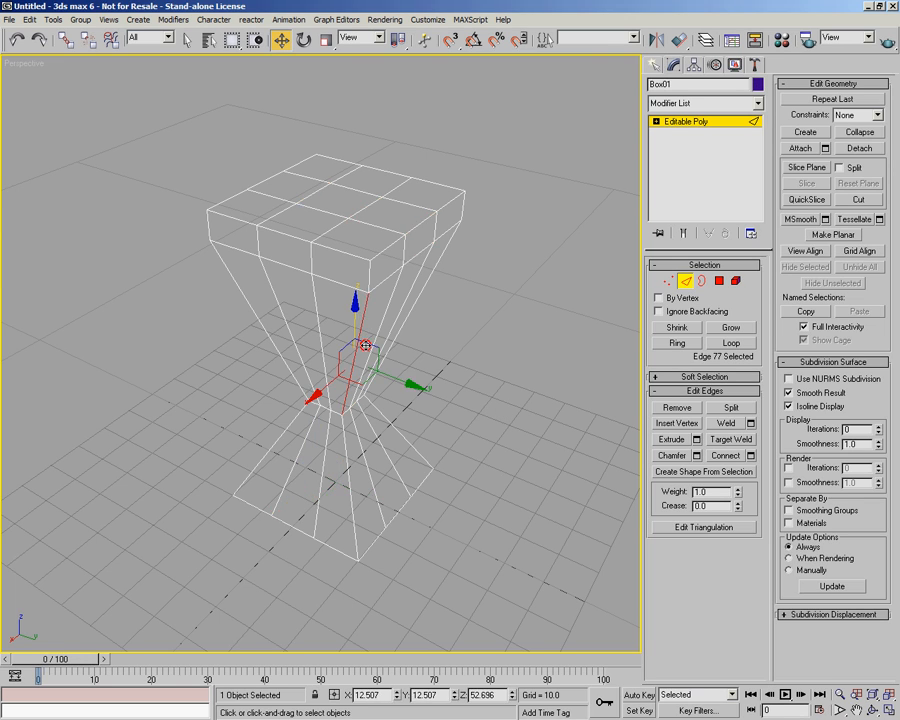
click(677, 343)
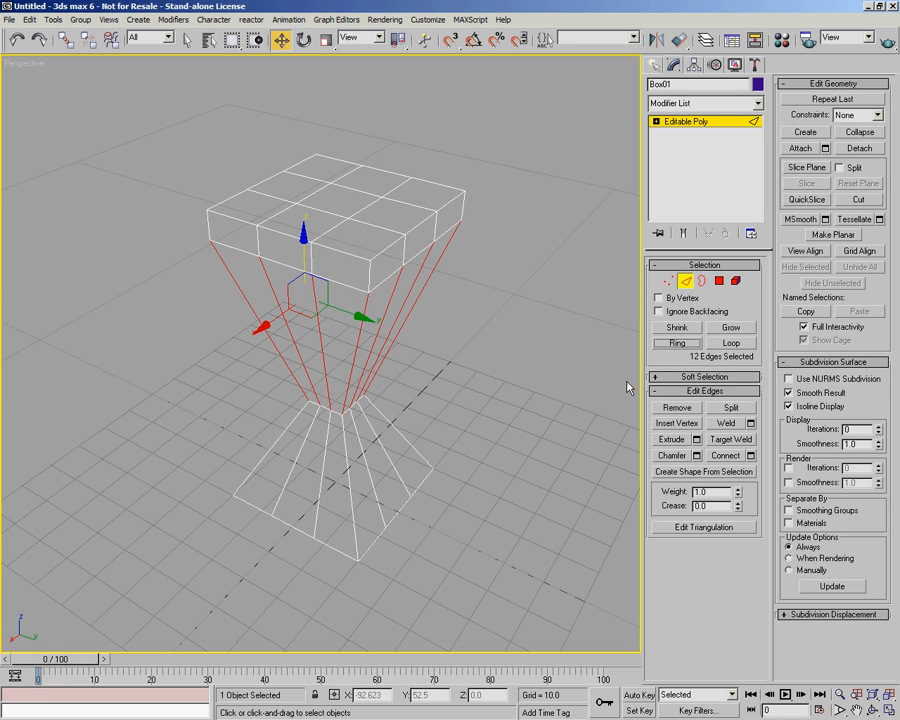
click(727, 457)
alt+middle_drag(510, 412, 320, 340)
Step: Select the new horizontal edge loop and move it up to just beneath the top slab, at a Z height of about 75
click(329, 336)
click(331, 319)
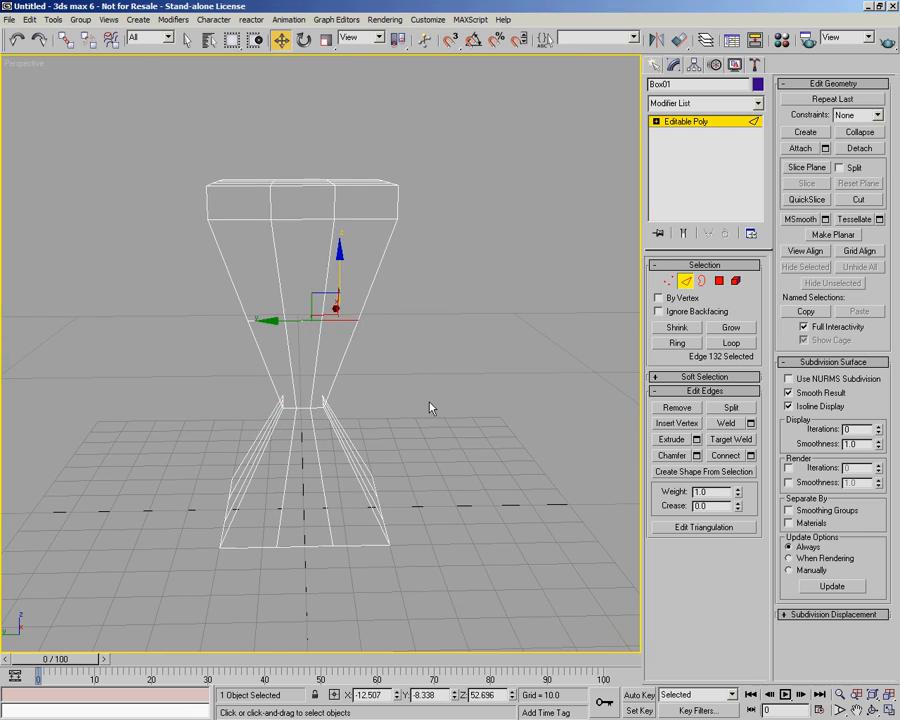
click(729, 343)
alt+middle_drag(290, 355, 328, 357)
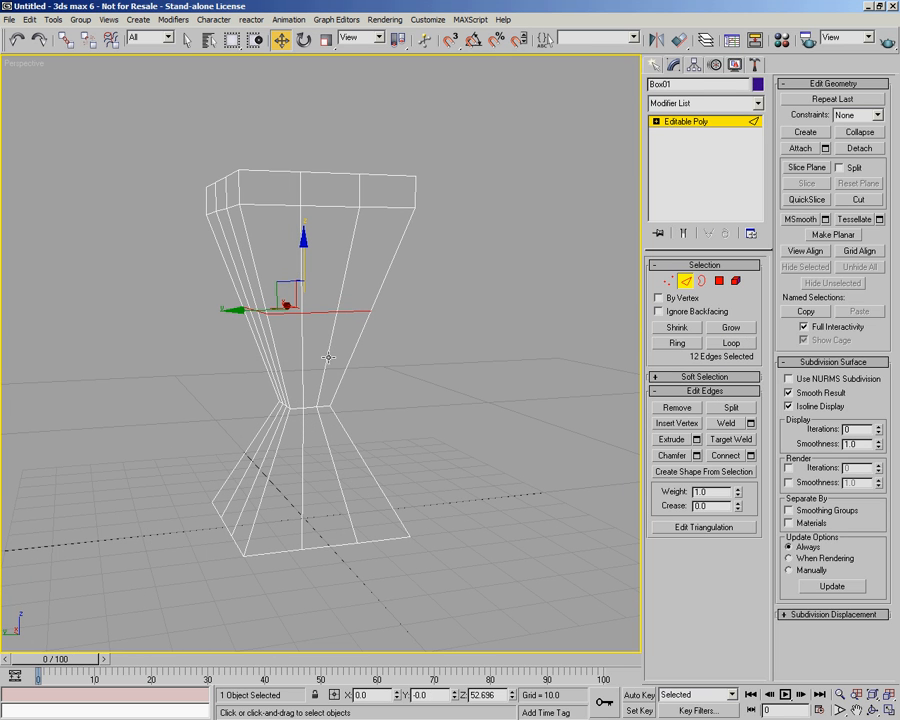
drag(306, 268, 321, 175)
Step: Scale the loop beneath the slab uniformly inward until the section down to the waist forms a straight column
scroll(336, 198, up, 5)
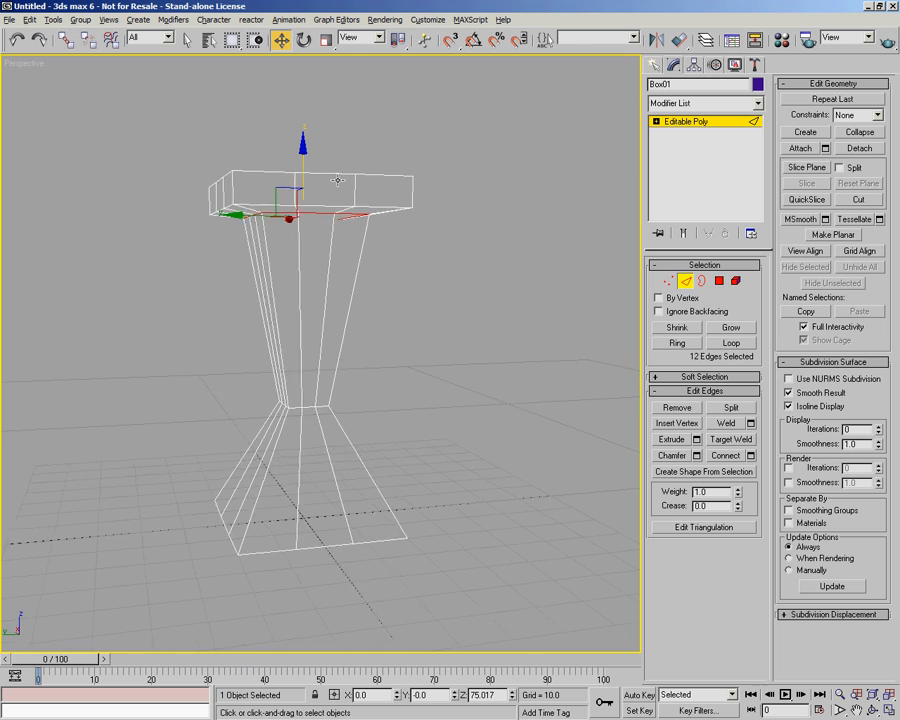
middle_drag(363, 282, 353, 264)
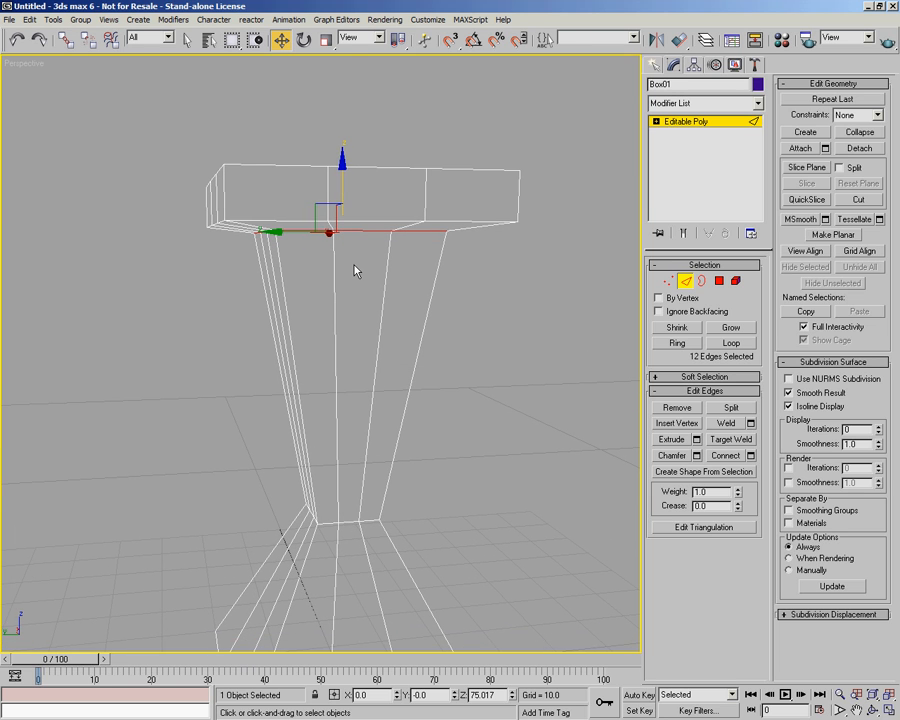
key(r)
drag(339, 232, 351, 343)
alt+middle_drag(357, 341, 380, 370)
middle_drag(380, 370, 364, 326)
scroll(383, 289, down, 3)
alt+middle_drag(403, 411, 379, 441)
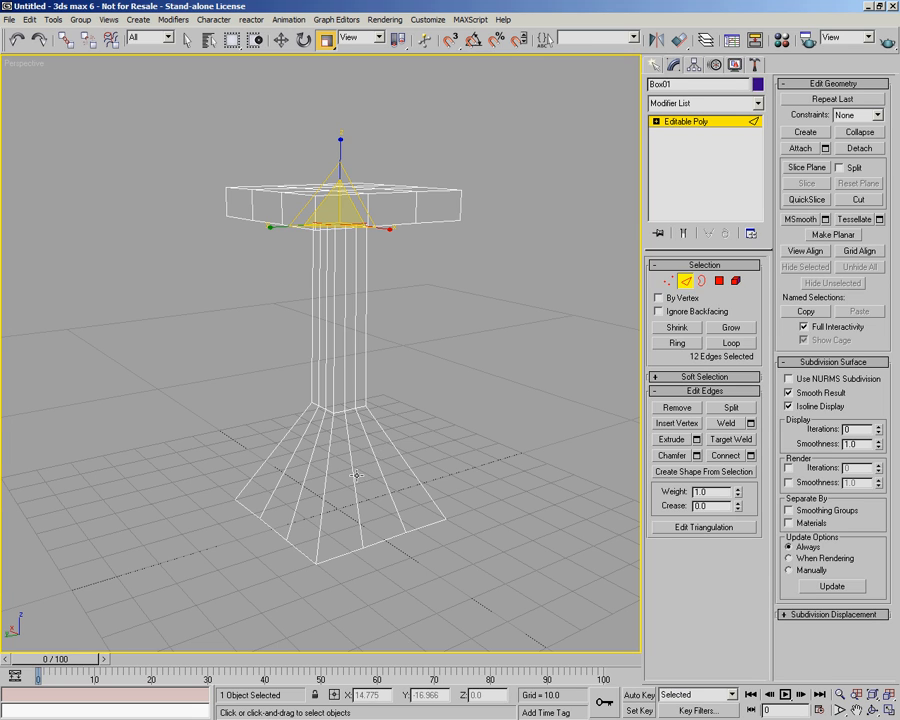
Step: Select a sloping edge of the flared base, expand it to its ring, and connect the edges with one loop
click(353, 477)
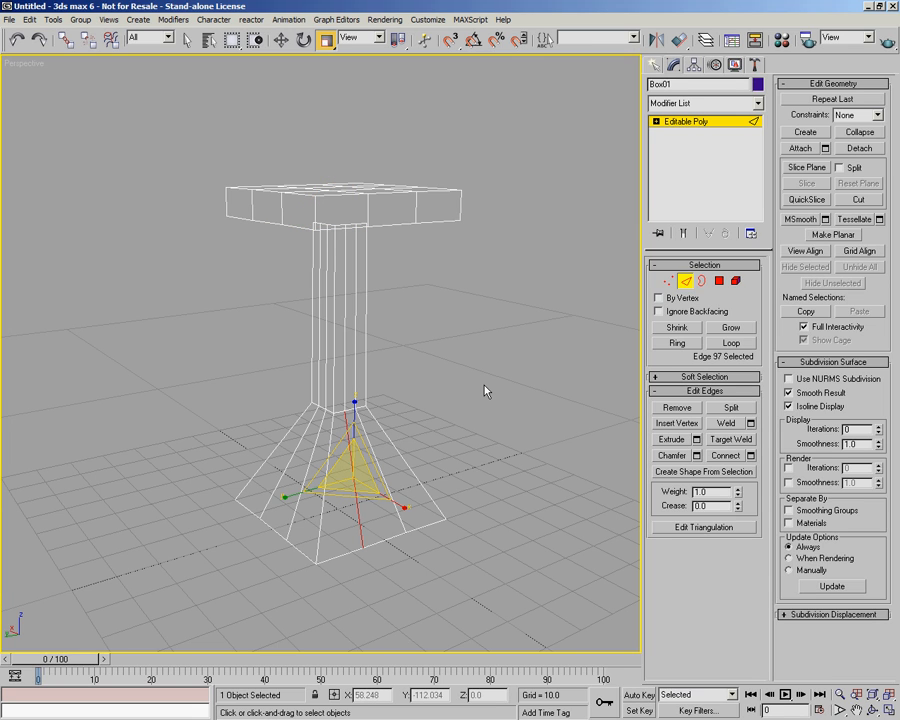
click(677, 343)
click(726, 456)
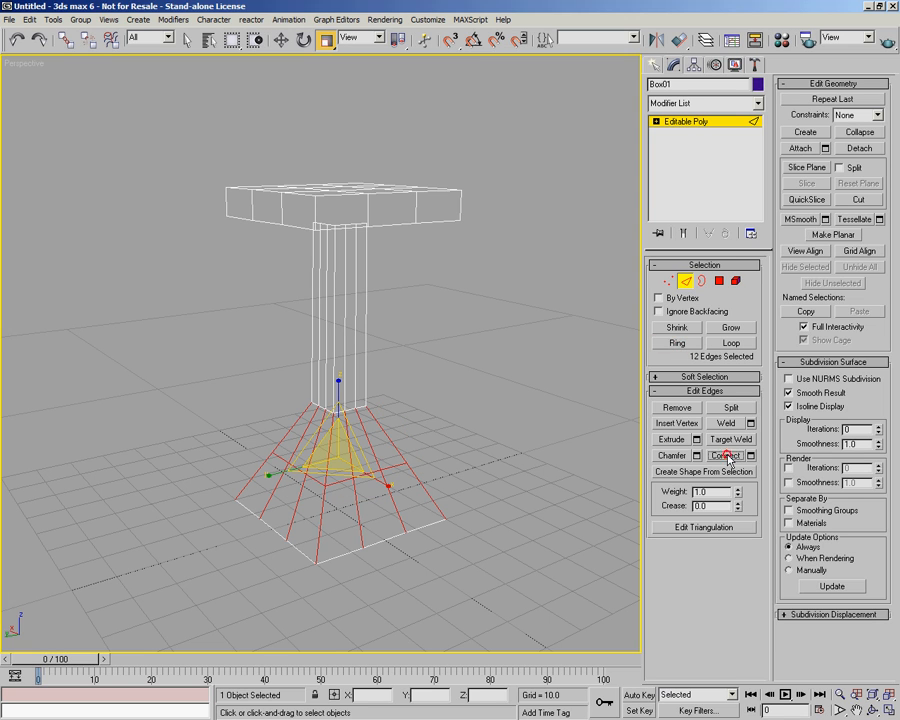
Step: Ring-select the sloping edges of the base's lower half and upper half in turn, connecting each ring with one loop
click(421, 482)
click(677, 343)
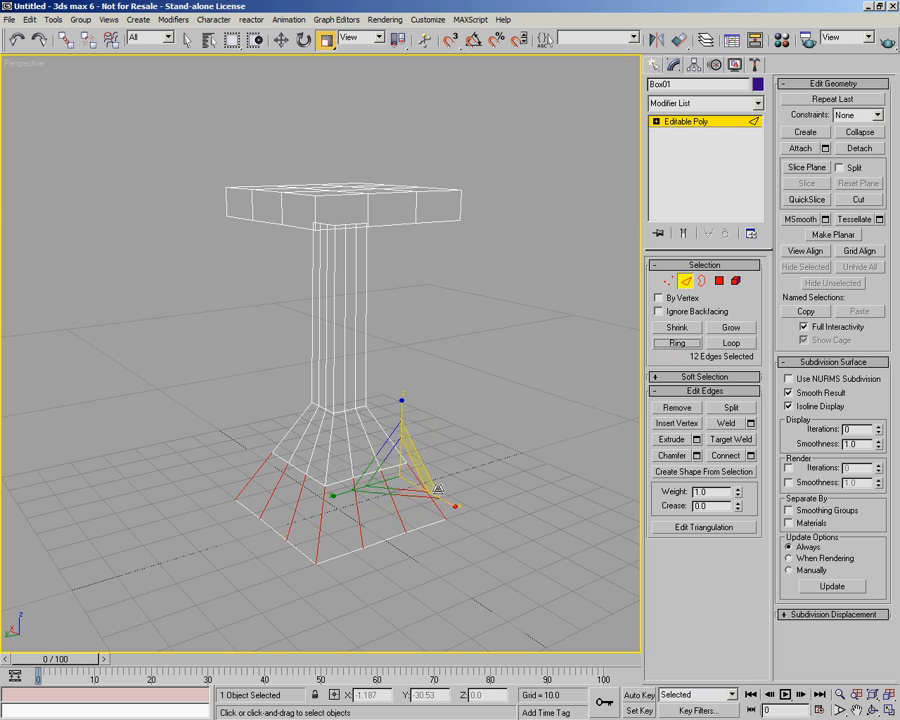
click(726, 456)
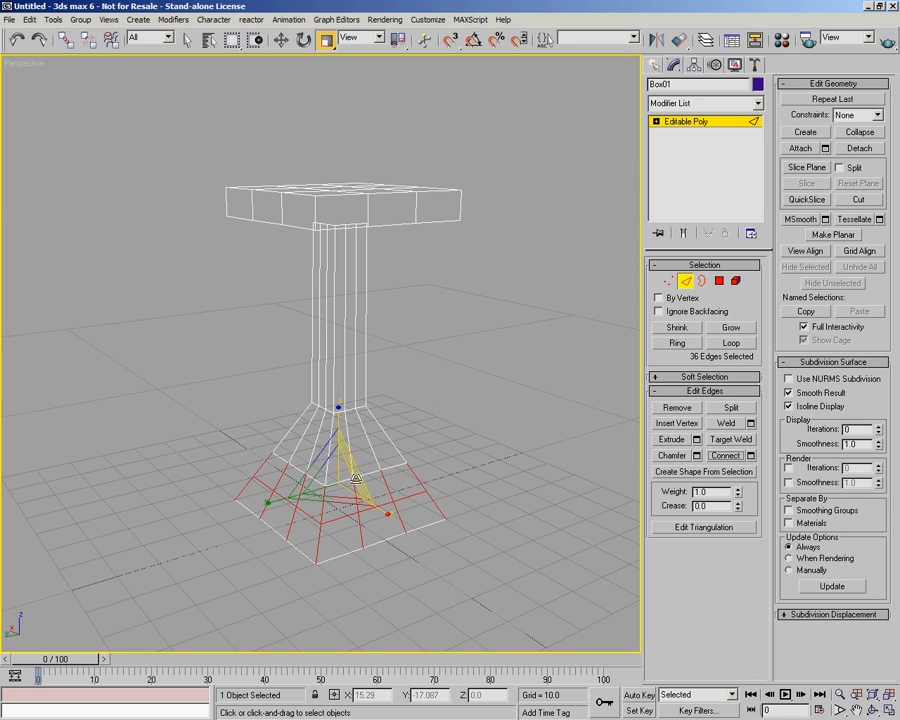
click(372, 444)
click(678, 344)
click(728, 456)
alt+middle_drag(482, 513, 244, 323)
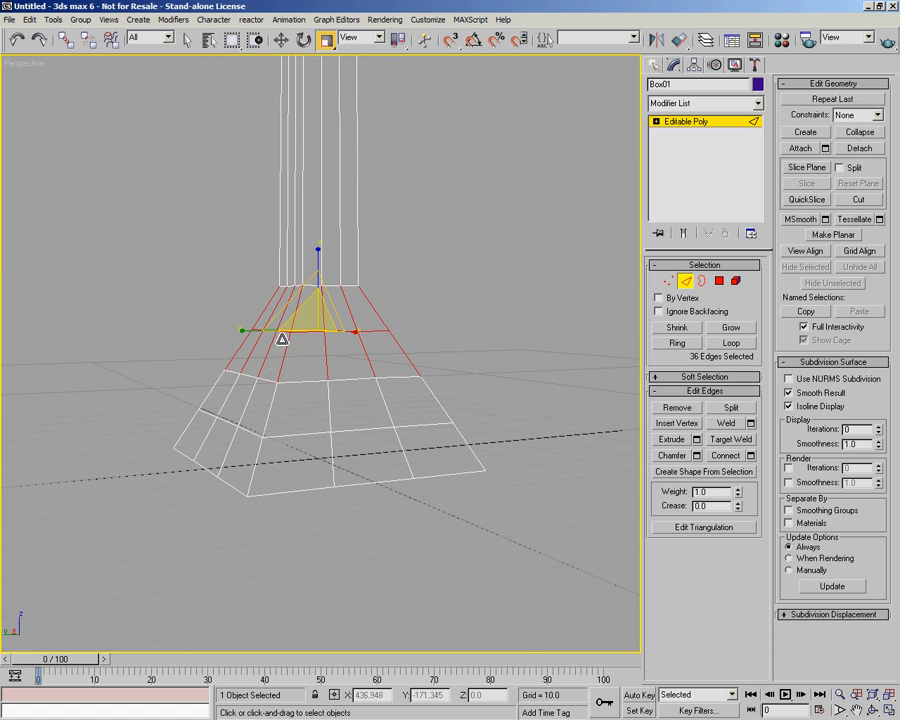
Step: Select the lowest inner edge loop of the flared base and scale it uniformly inward
click(281, 40)
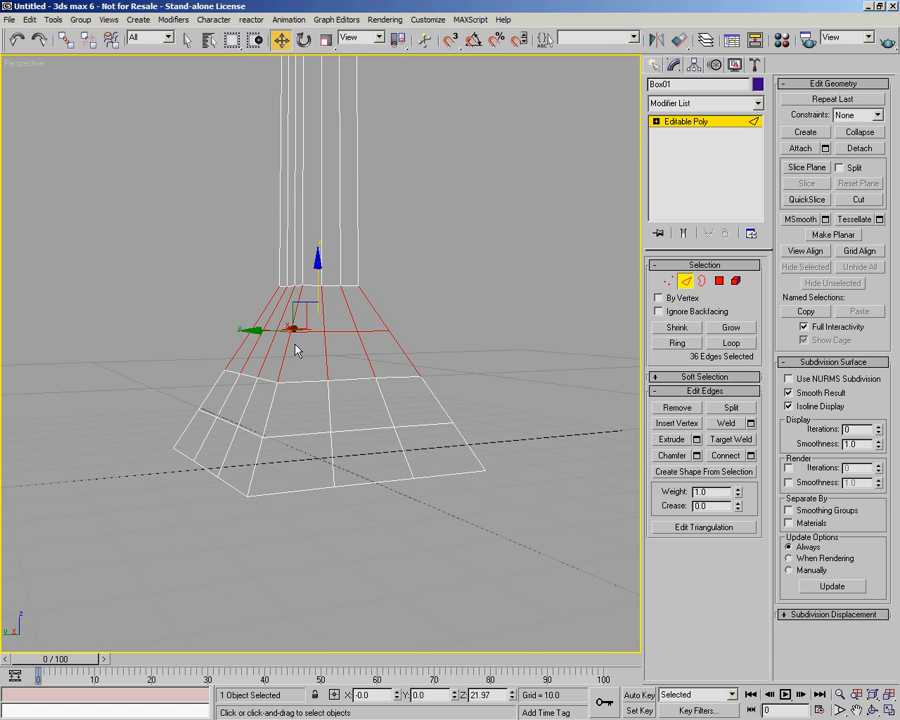
click(301, 433)
click(720, 342)
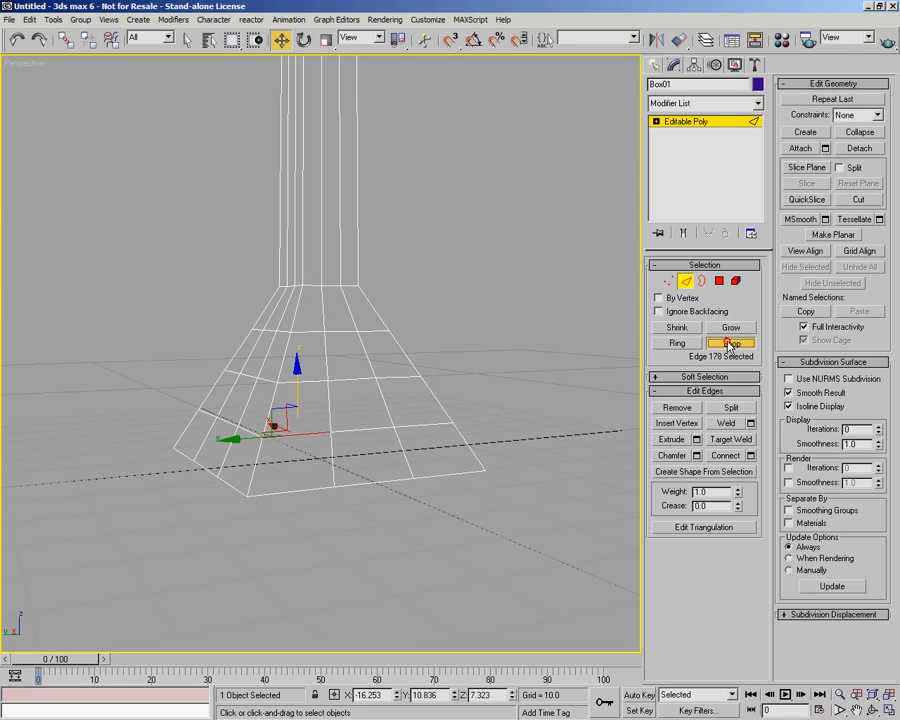
key(r)
drag(316, 404, 314, 426)
Step: Select the uppermost inner edge loop of the flared base and scale it inward toward the column
click(375, 331)
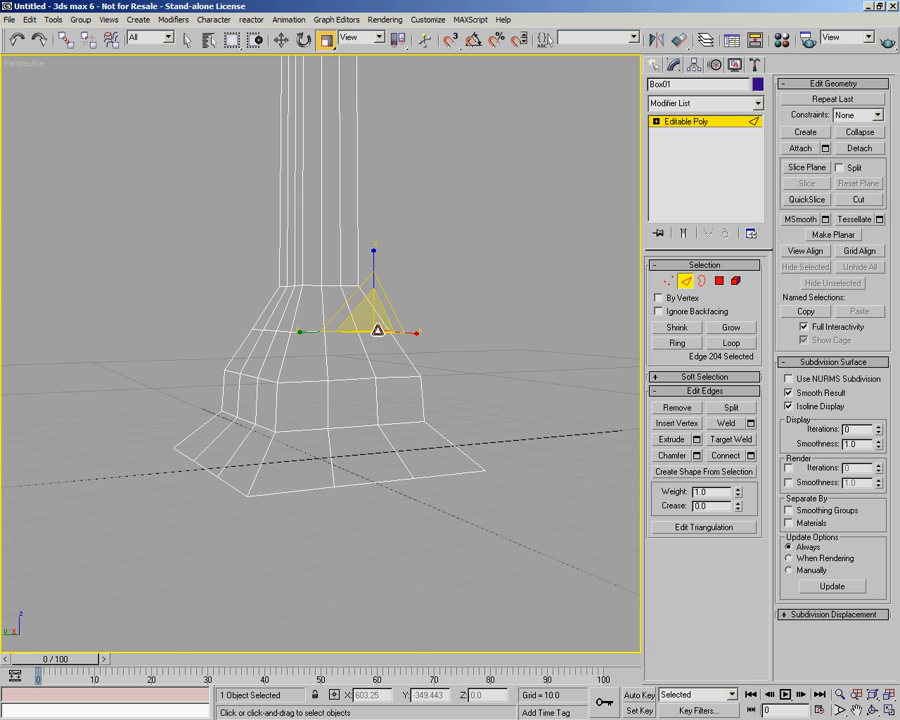
click(730, 343)
drag(314, 322, 313, 338)
Step: Select the middle edge loop of the flared base and scale it inward to give the base a smooth concave curve
click(310, 384)
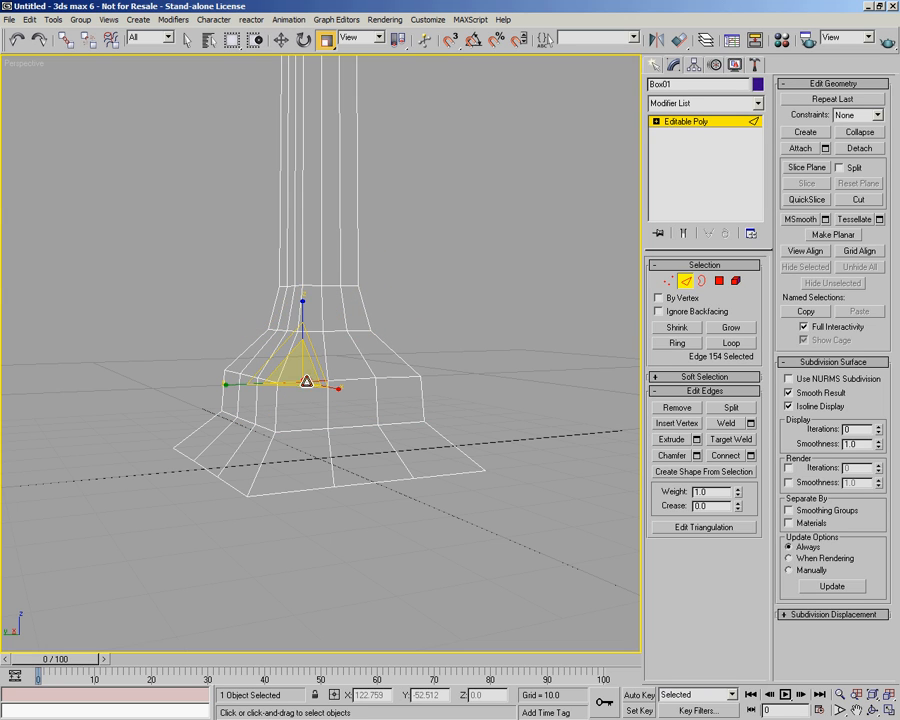
click(678, 343)
drag(318, 364, 316, 396)
alt+middle_drag(416, 345, 375, 396)
scroll(358, 388, down, 5)
scroll(363, 423, up, 3)
alt+middle_drag(225, 377, 294, 378)
alt+middle_drag(479, 284, 252, 298)
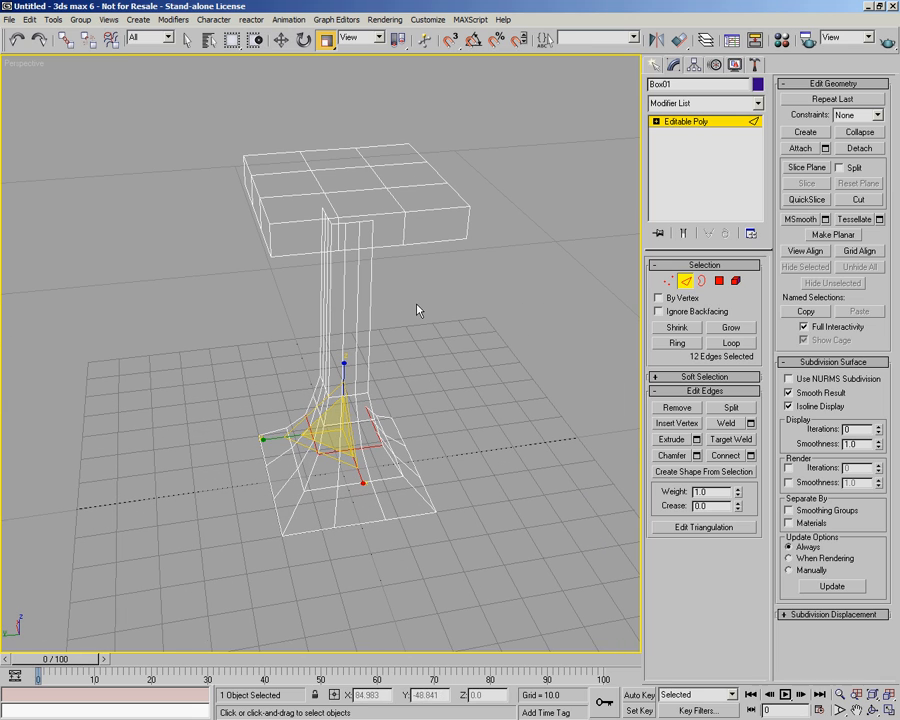
Step: At vertex level, select the upper and lower vertices at all four corners of the top slab
click(666, 281)
alt+middle_drag(535, 265, 564, 270)
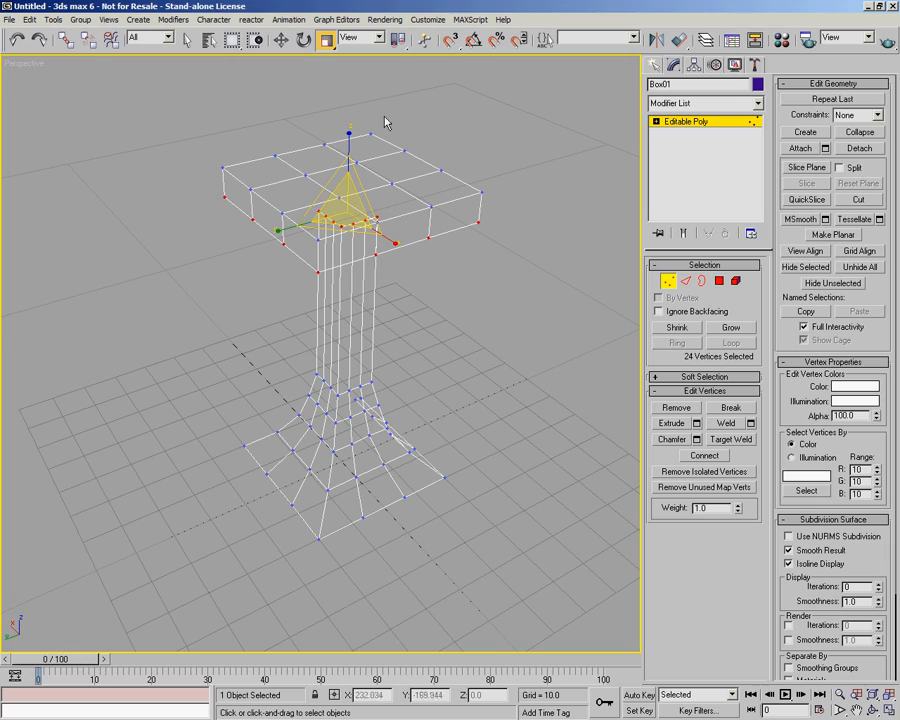
alt+middle_drag(400, 138, 358, 318)
alt+middle_drag(320, 440, 484, 360)
drag(391, 206, 334, 277)
alt+middle_drag(334, 277, 473, 318)
drag(493, 290, 421, 388)
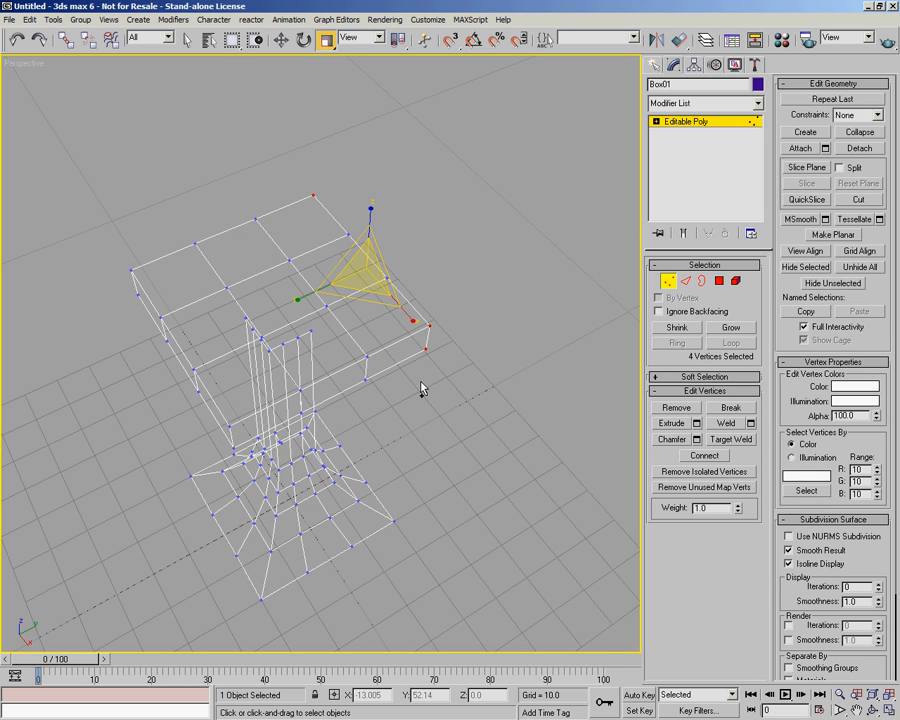
alt+middle_drag(399, 382, 511, 367)
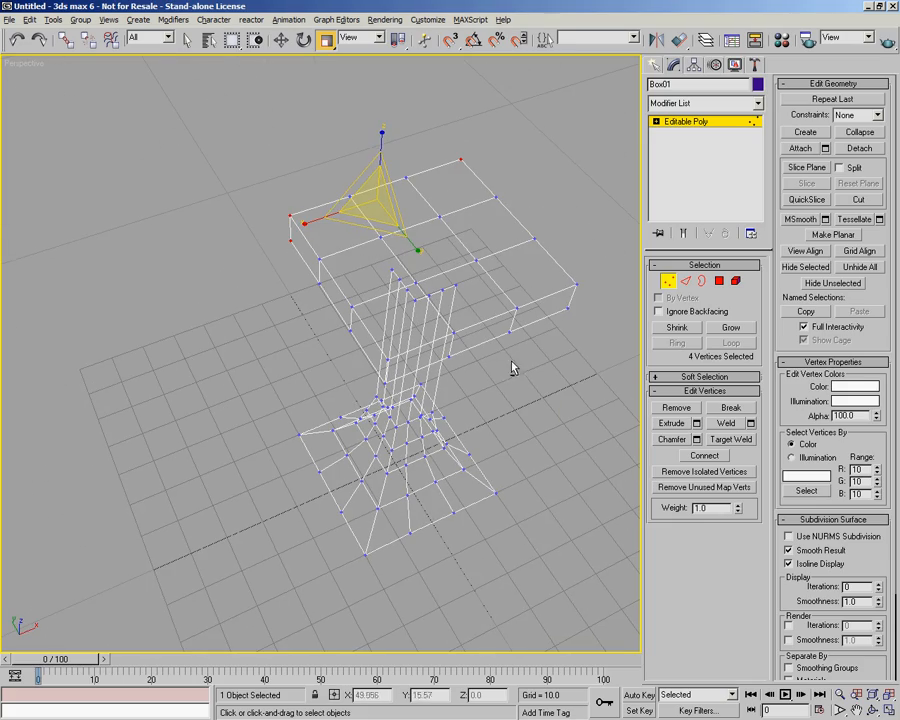
ctrl+drag(600, 258, 565, 334)
alt+middle_drag(480, 370, 459, 416)
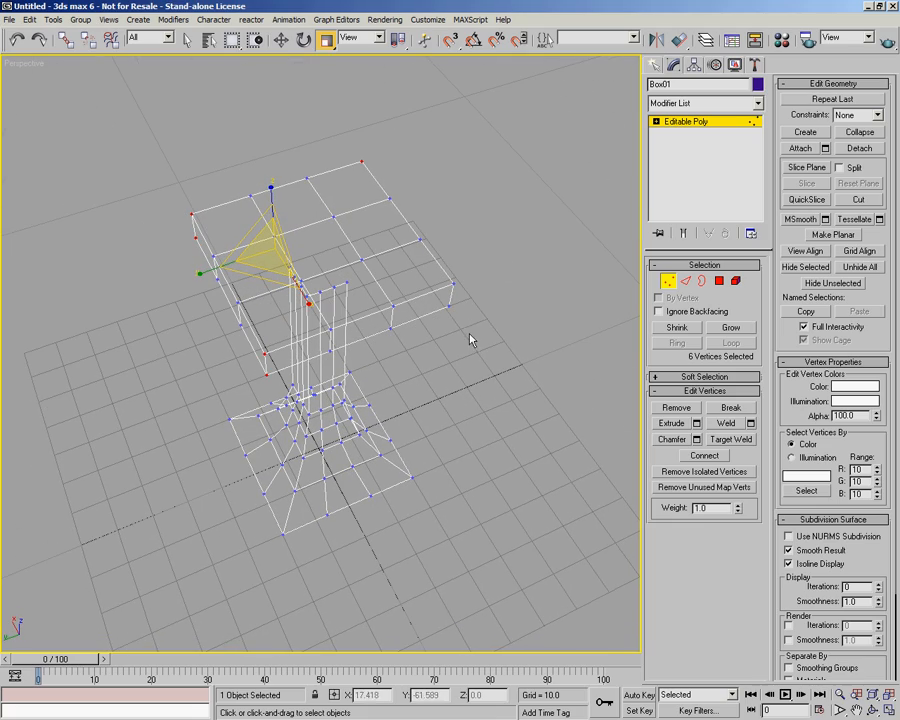
drag(440, 326, 441, 328)
Step: Scale the eight corner vertices inward so the square top slab takes on a rounded outline
alt+middle_drag(402, 361, 319, 229)
drag(317, 222, 317, 258)
alt+middle_drag(423, 412, 366, 374)
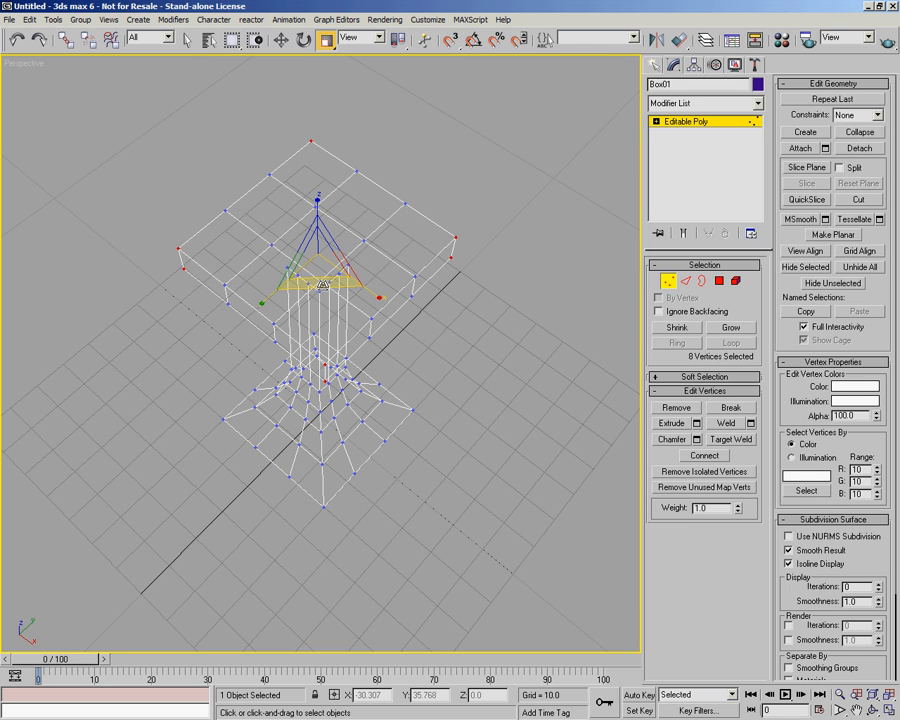
drag(322, 285, 339, 264)
alt+middle_drag(328, 366, 267, 161)
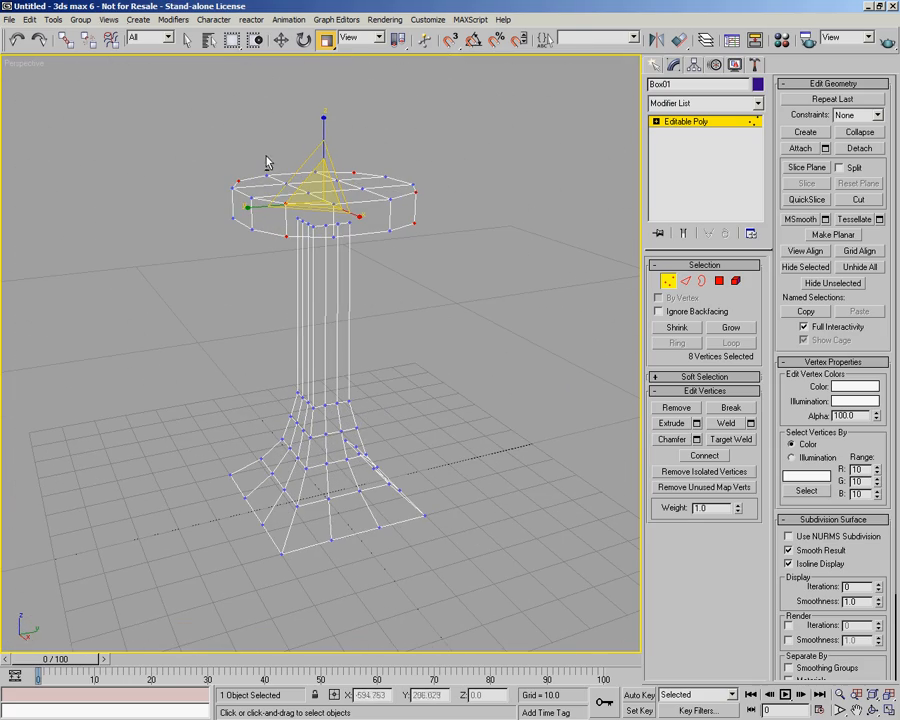
Step: Leave vertex level and move the whole object up to a Z position of about 1.3
click(281, 42)
mouse_move(400, 340)
alt+middle_down()
mouse_move(402, 314)
mouse_move(402, 325)
alt+middle_up()
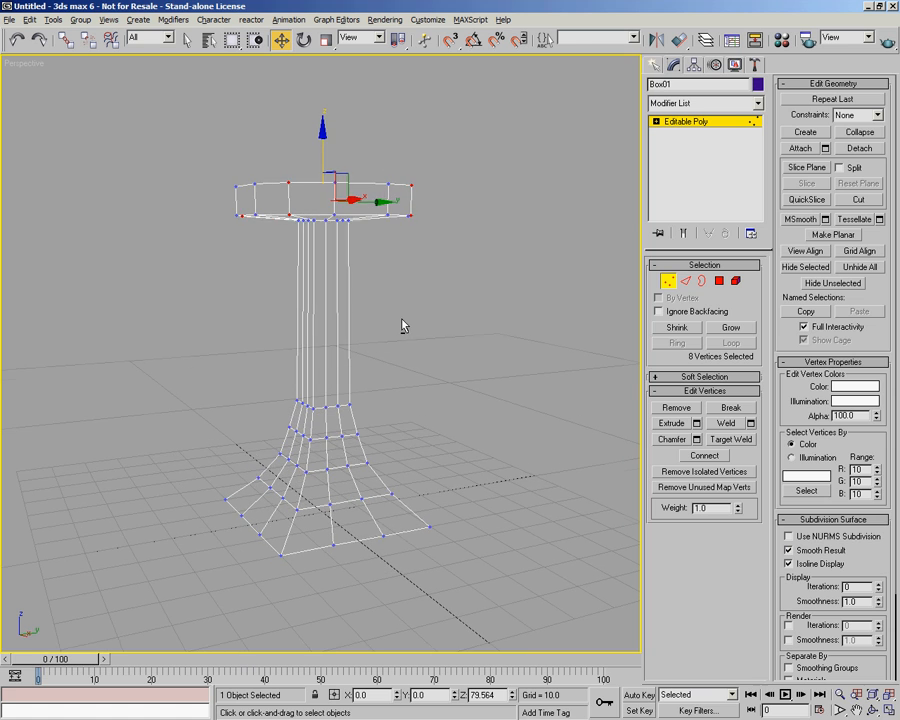
alt+middle_drag(390, 388, 368, 506)
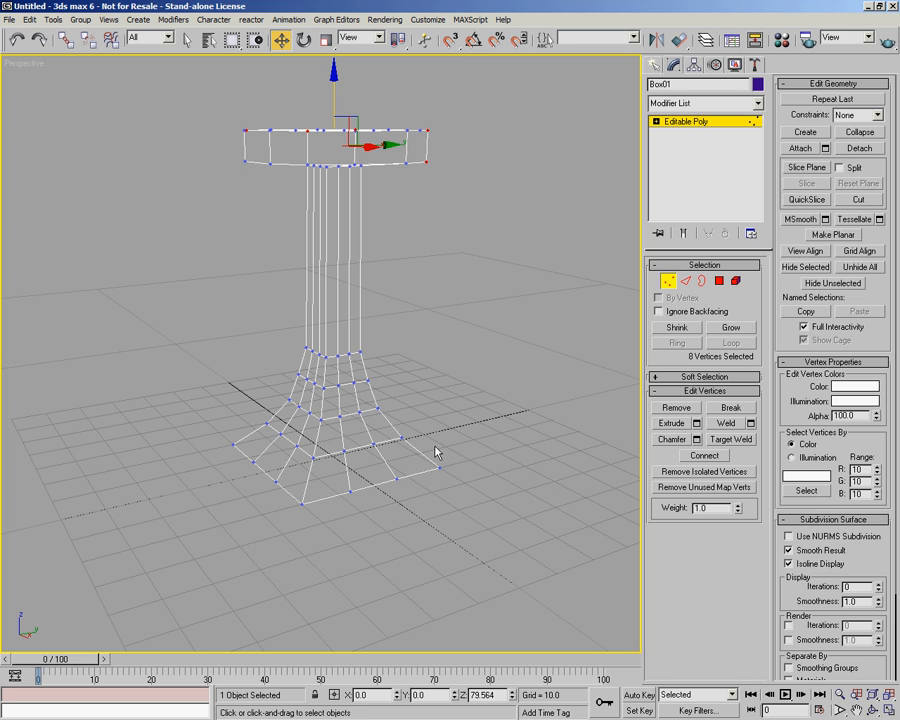
click(669, 281)
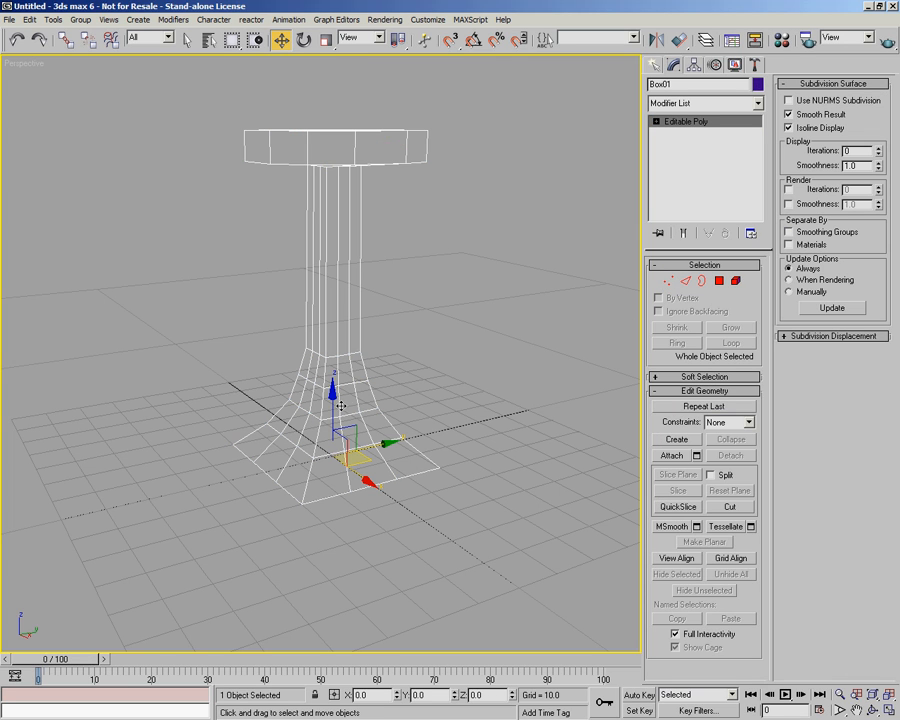
drag(333, 408, 333, 402)
Step: At polygon level, select all nine polygons on the underside of the base
ctrl+alt+middle_drag(314, 502, 342, 413)
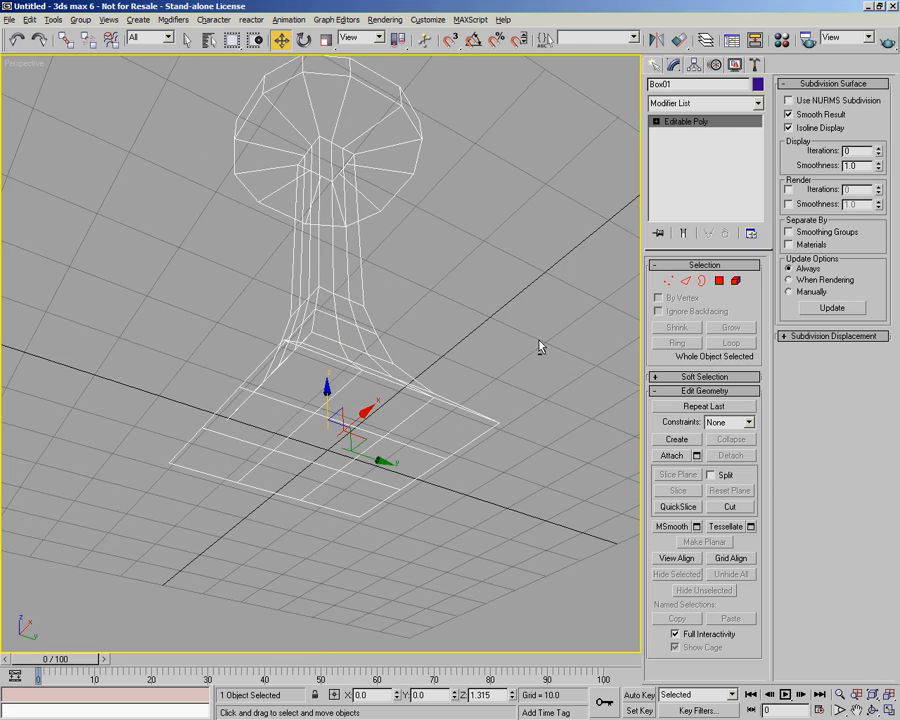
click(719, 283)
click(304, 478)
ctrl+click(235, 455)
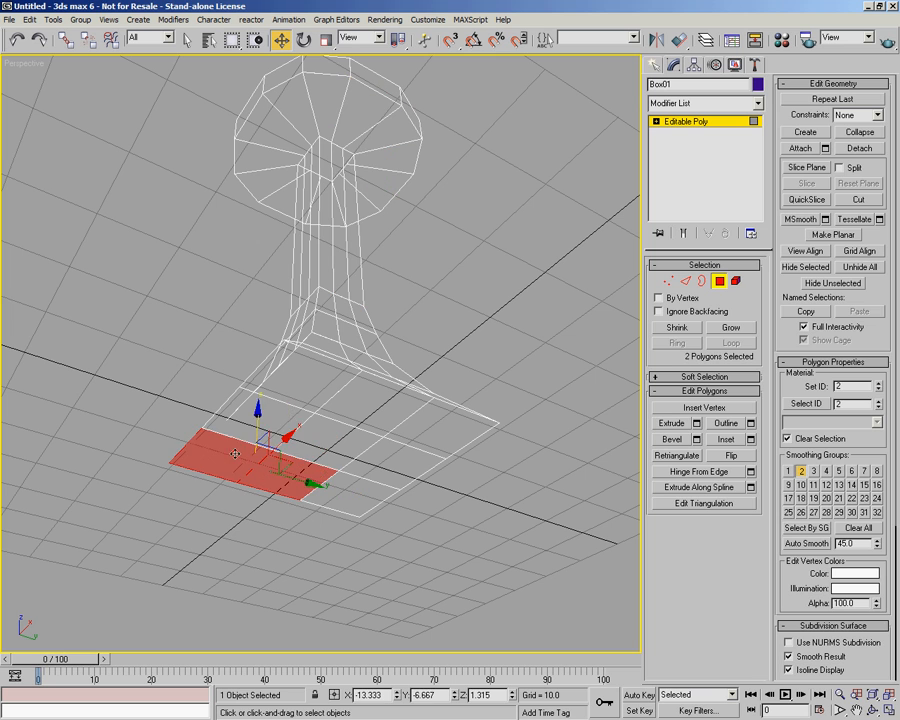
ctrl+click(265, 409)
ctrl+click(294, 385)
ctrl+click(366, 406)
ctrl+click(329, 455)
ctrl+click(322, 455)
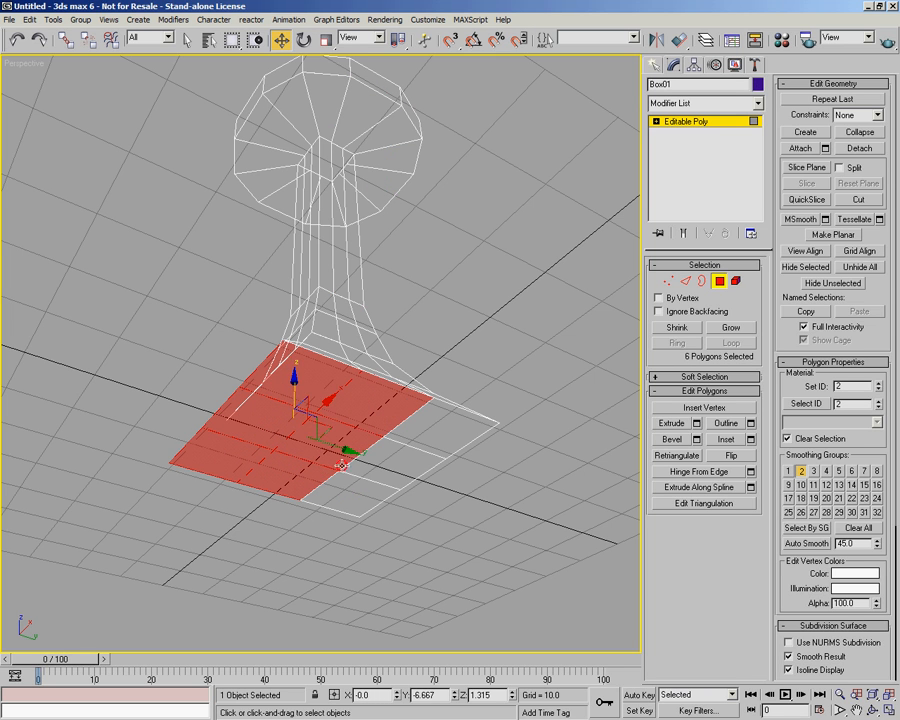
ctrl+click(352, 496)
ctrl+click(394, 456)
ctrl+click(426, 424)
Step: Extrude the nine underside polygons of the base as a group by a height of 1.4
alt+middle_drag(404, 454, 384, 516)
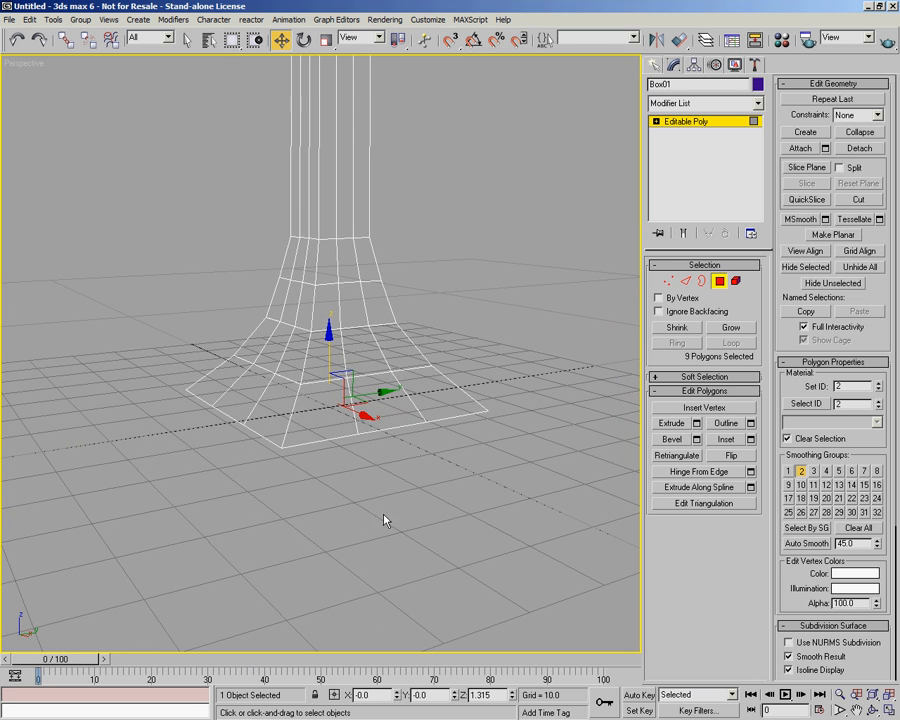
click(697, 424)
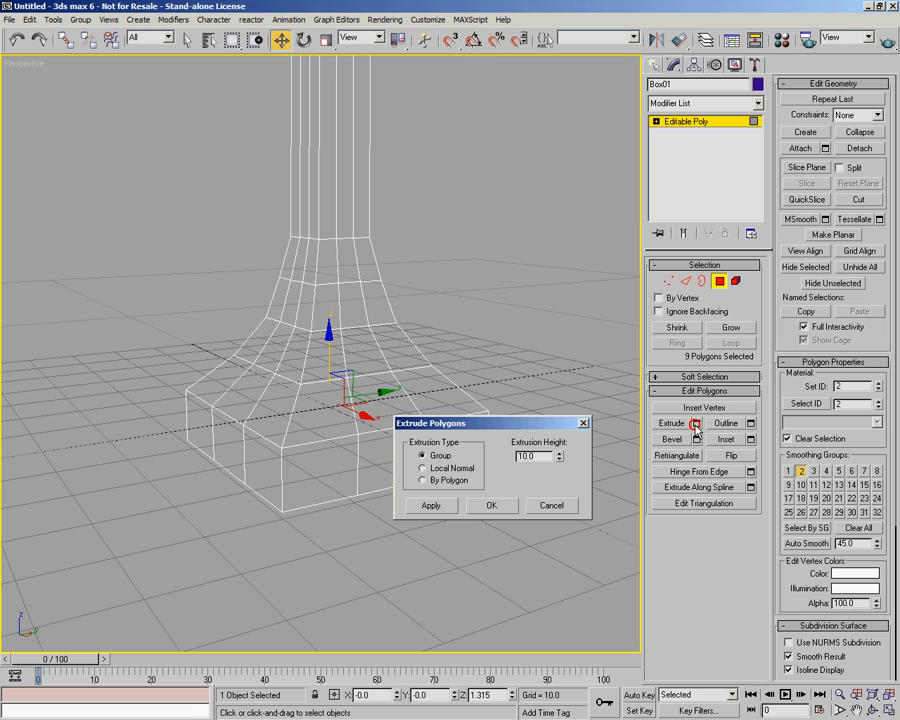
drag(557, 428, 584, 554)
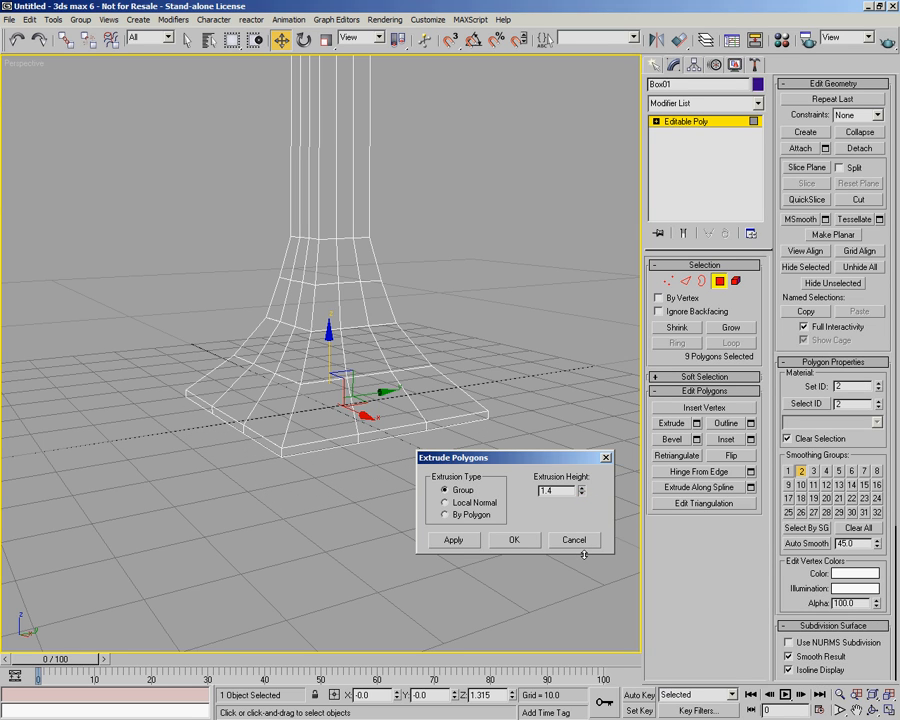
click(513, 540)
middle_drag(440, 273, 421, 387)
scroll(420, 410, down, 3)
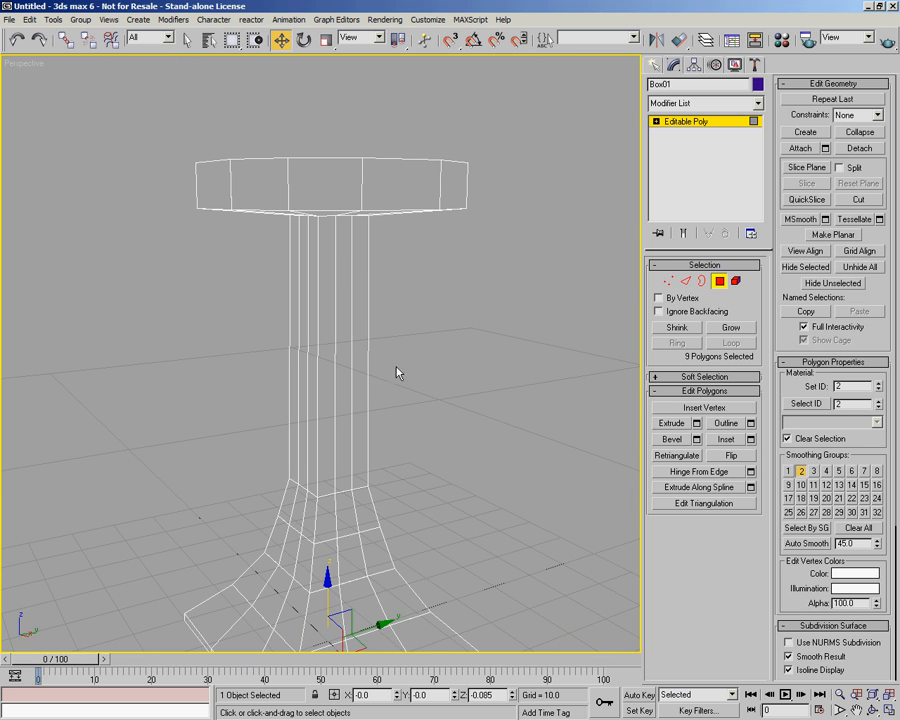
click(344, 288)
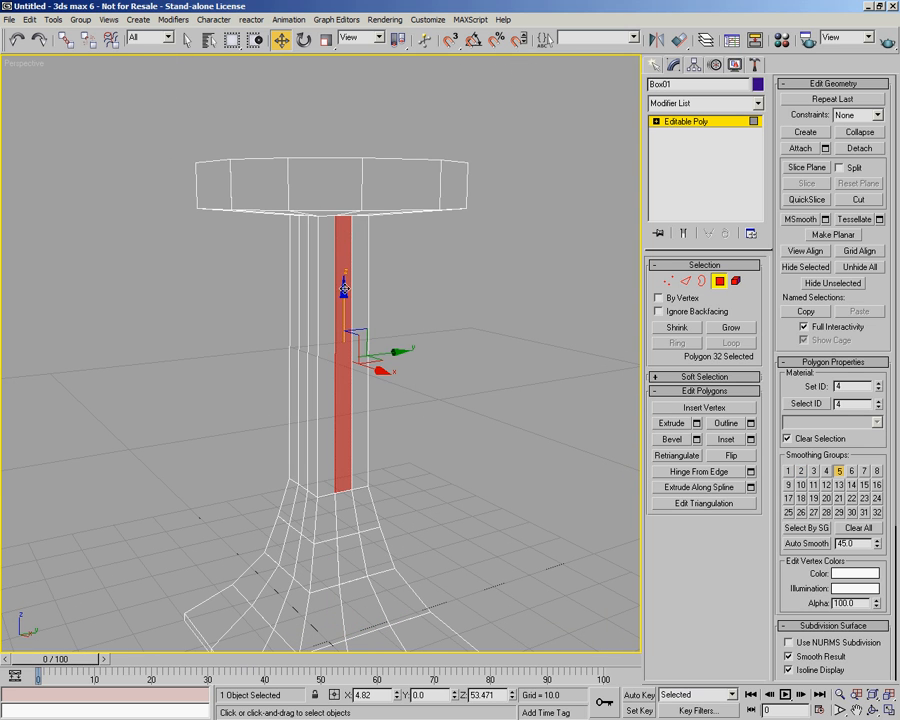
click(292, 345)
alt+middle_drag(288, 352, 382, 358)
click(291, 333)
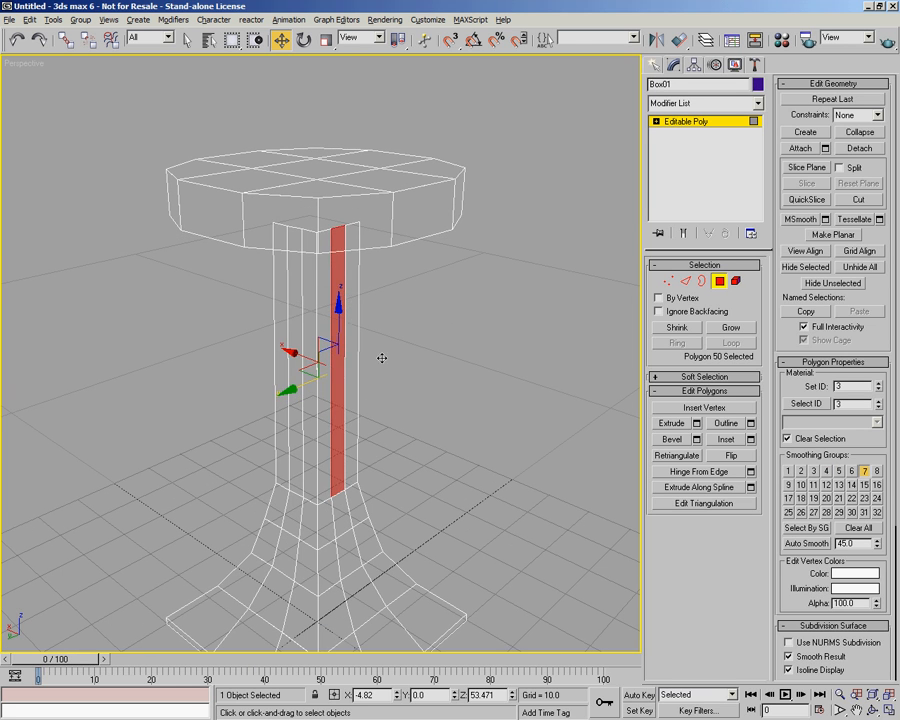
click(290, 318)
alt+middle_drag(471, 366, 482, 336)
alt+middle_drag(300, 220, 328, 229)
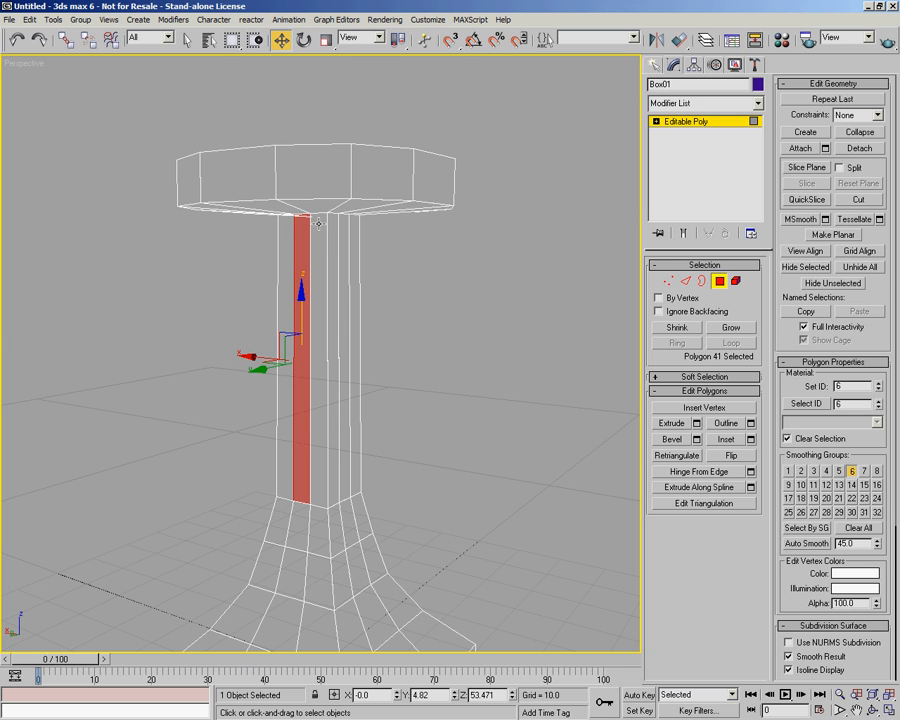
Step: At edge level, select all twelve vertical edges around the column shaft
click(686, 281)
alt+middle_drag(595, 321, 470, 290)
drag(482, 271, 231, 346)
alt+middle_drag(147, 356, 448, 281)
alt+middle_drag(104, 342, 328, 364)
alt+middle_drag(444, 366, 596, 386)
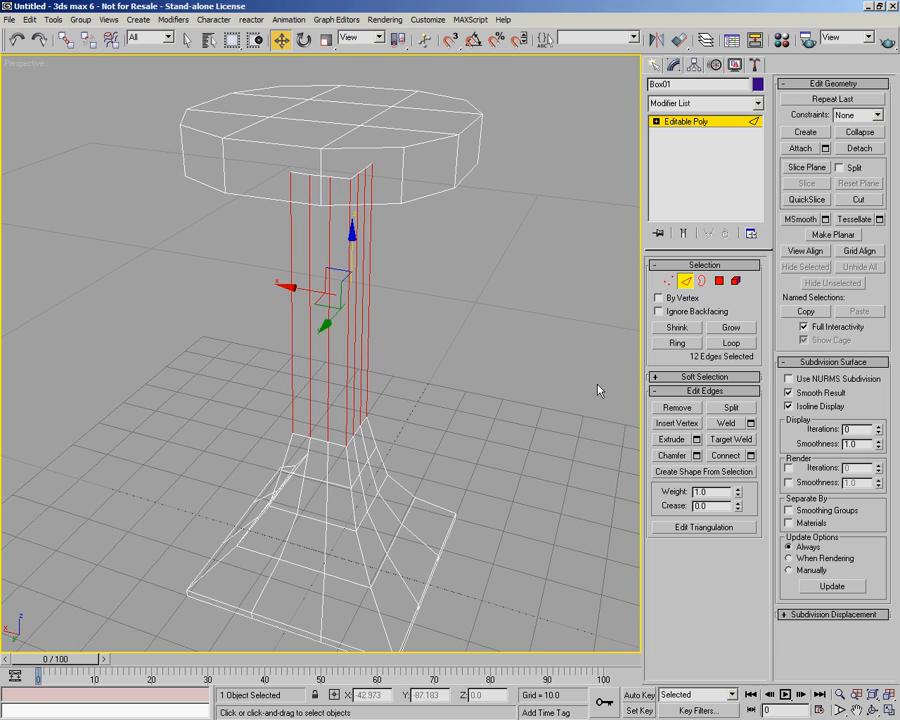
Step: Connect the column's vertical edges with 2 segments
click(751, 459)
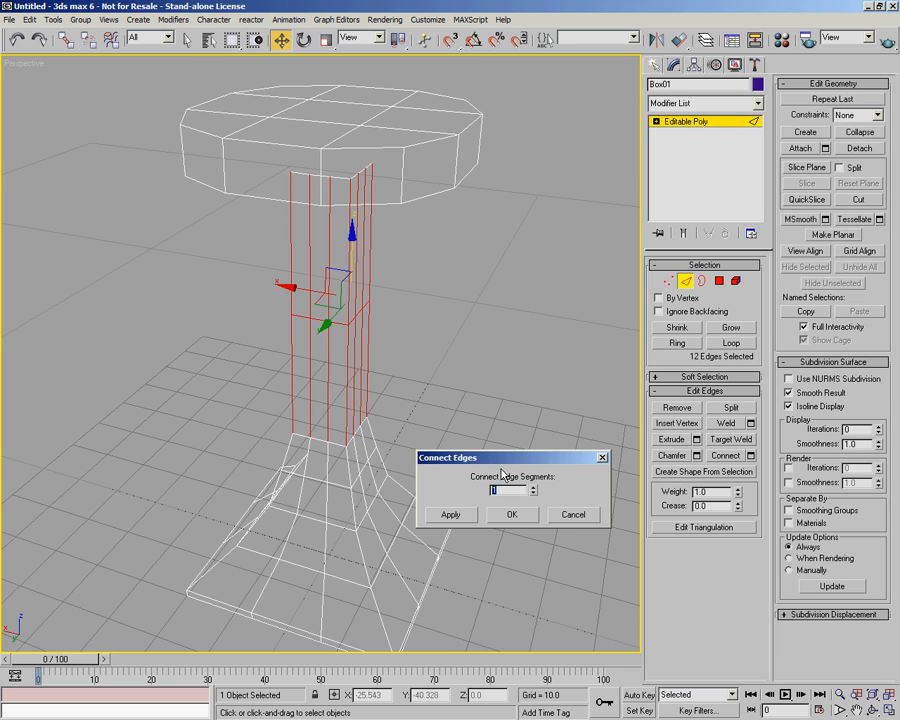
click(533, 488)
click(511, 514)
alt+middle_drag(470, 450, 438, 394)
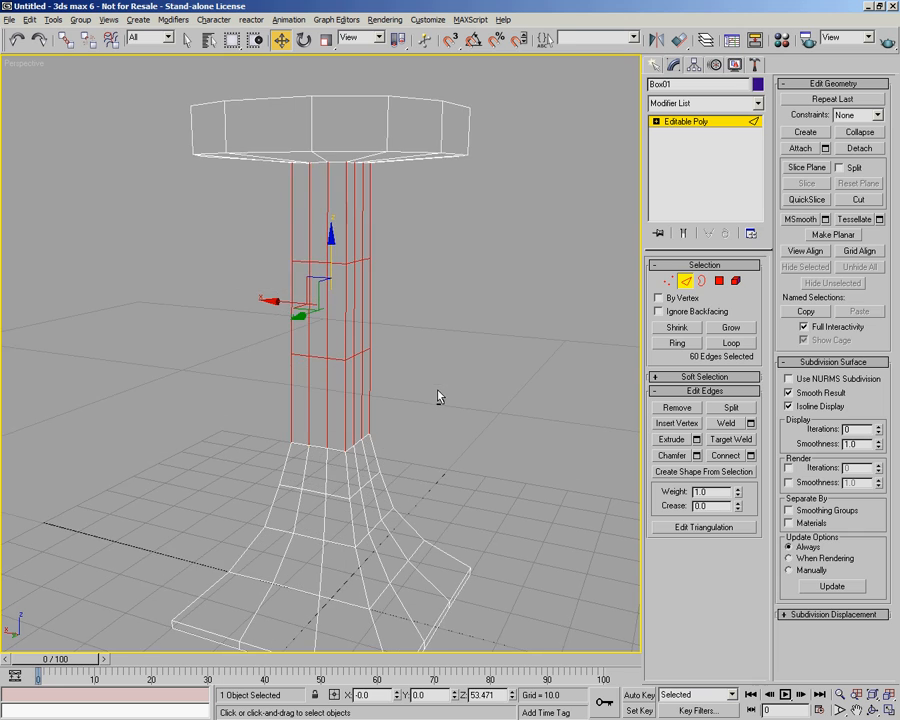
Step: Select the upper edge loop around the column and move it up to a Z position of about 73, just below the top slab
click(432, 297)
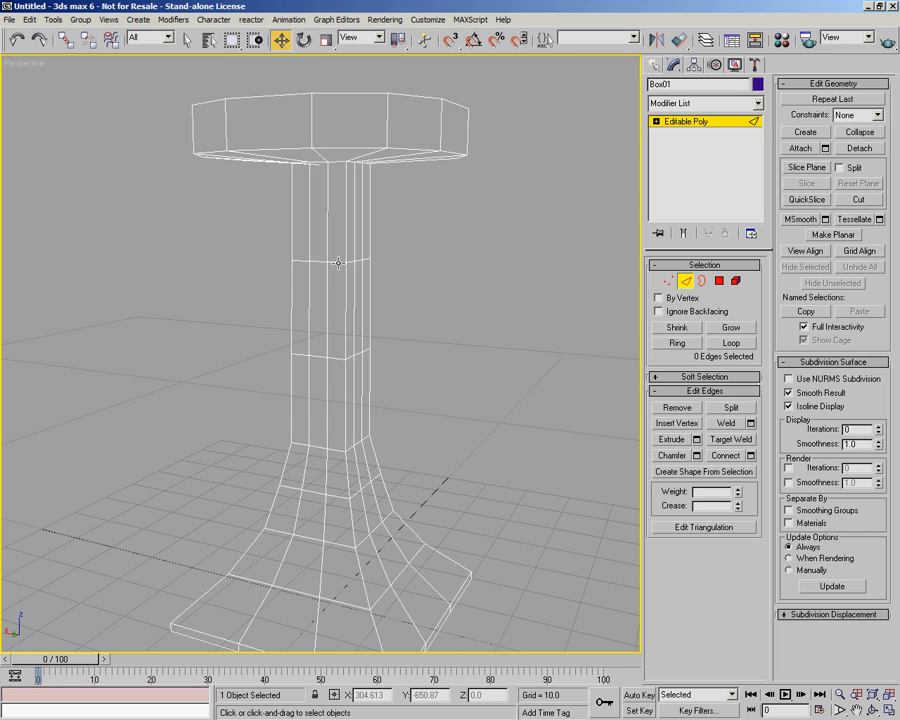
click(338, 263)
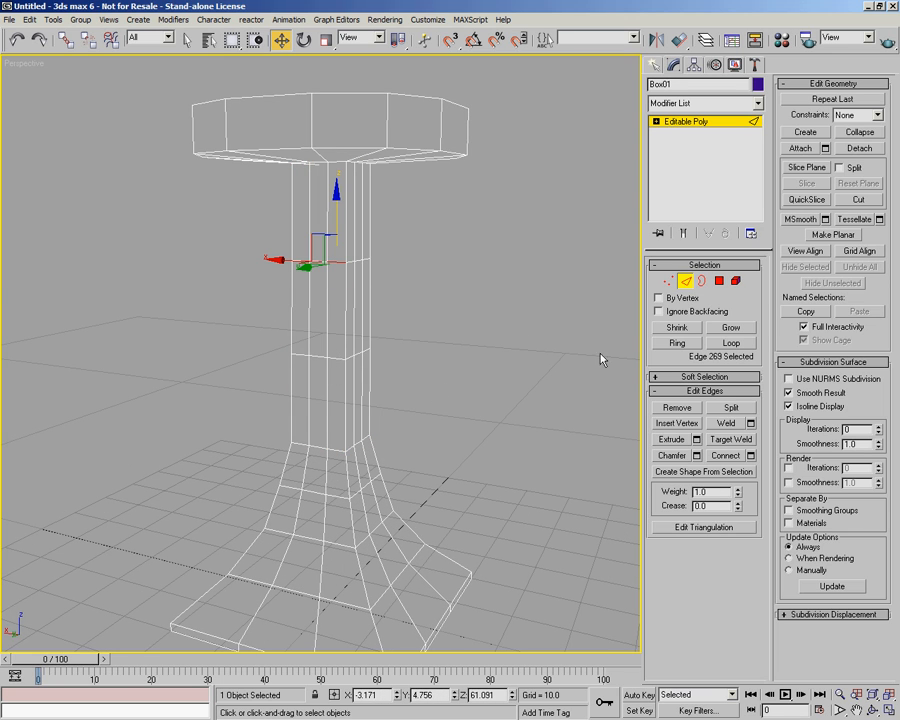
click(731, 343)
drag(335, 220, 336, 146)
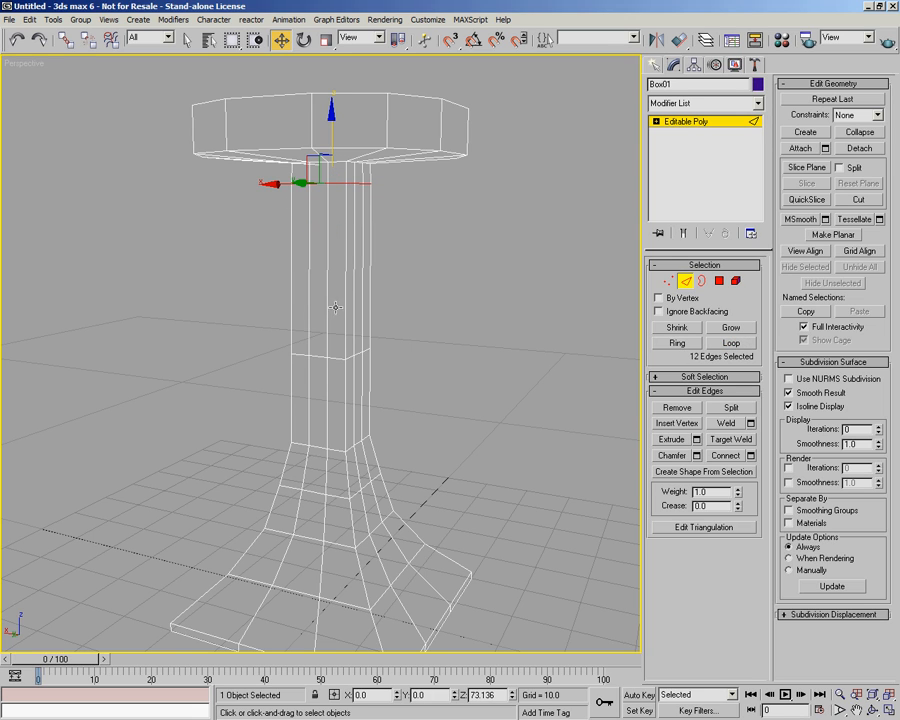
Step: Select the lower edge loop around the column and move it down to a Z position of about 34, just above the flared base
click(335, 358)
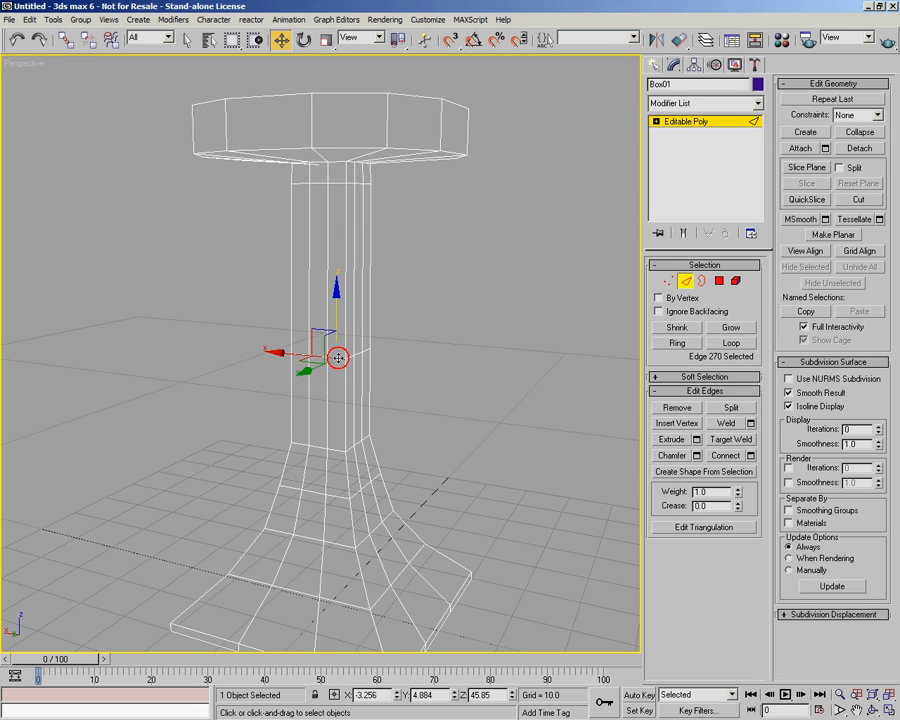
click(728, 343)
drag(332, 289, 332, 354)
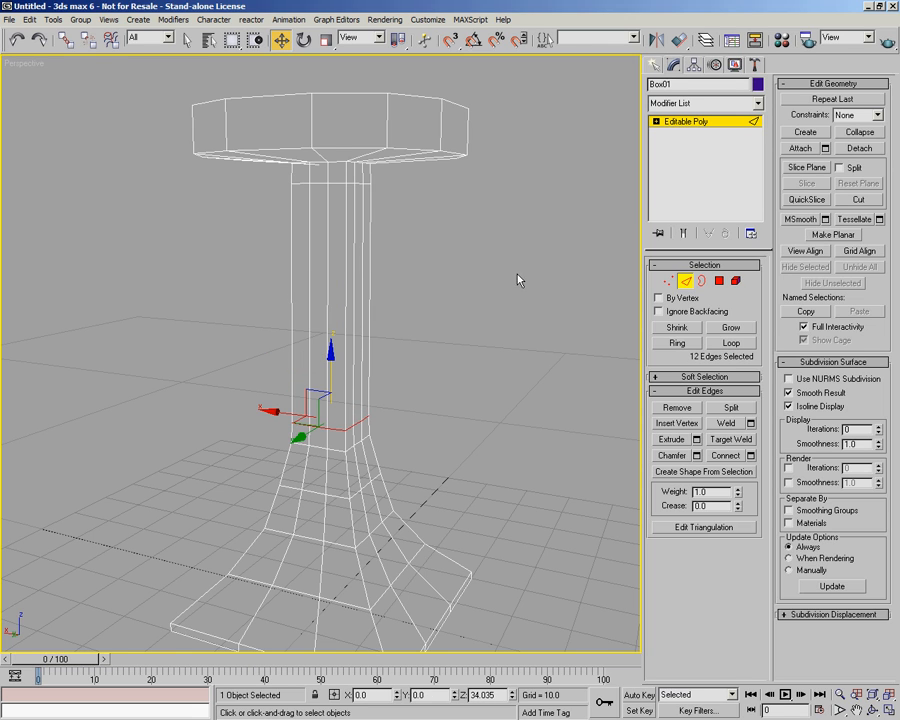
alt+middle_drag(470, 309, 338, 258)
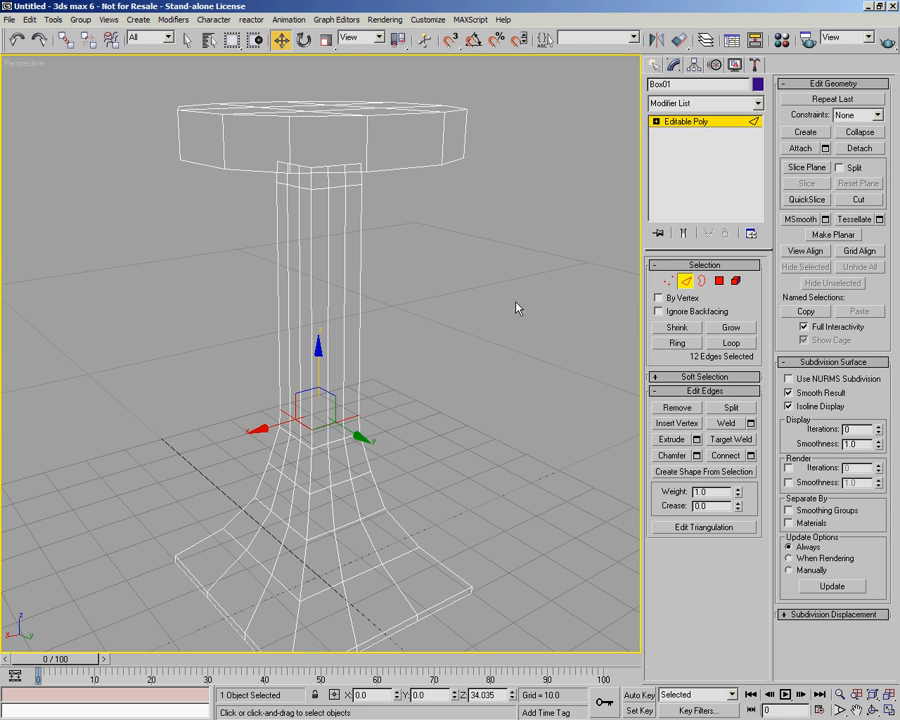
Step: At polygon level, select the tall centre polygon on each of the column's four sides
click(718, 281)
click(404, 303)
click(336, 360)
alt+middle_drag(458, 370, 378, 392)
ctrl+click(350, 373)
ctrl+click(350, 357)
alt+click(333, 245)
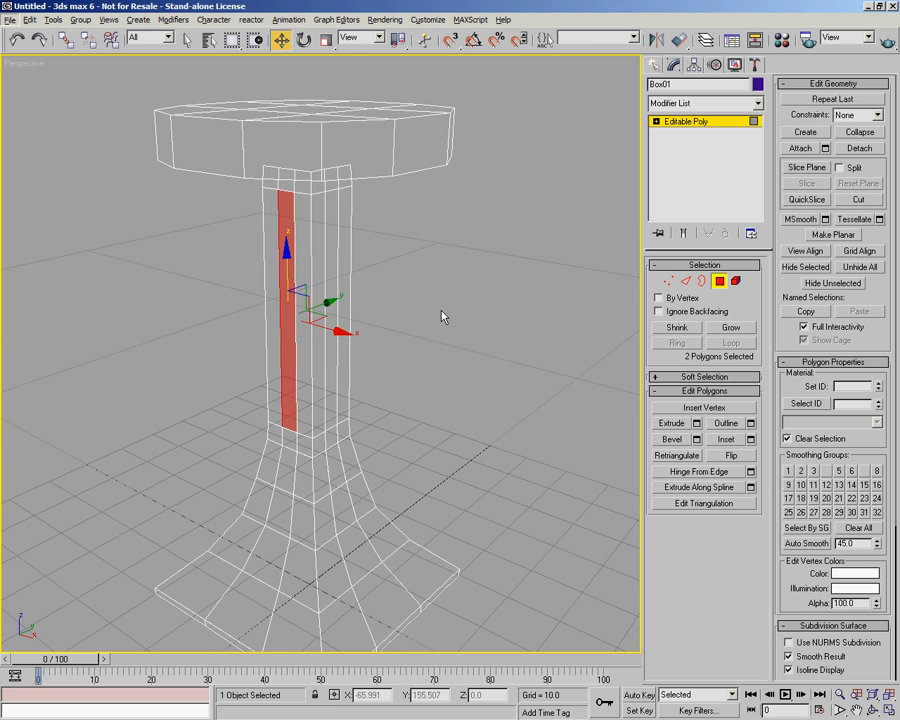
alt+middle_drag(330, 425, 272, 358)
ctrl+click(328, 412)
ctrl+drag(331, 408, 331, 408)
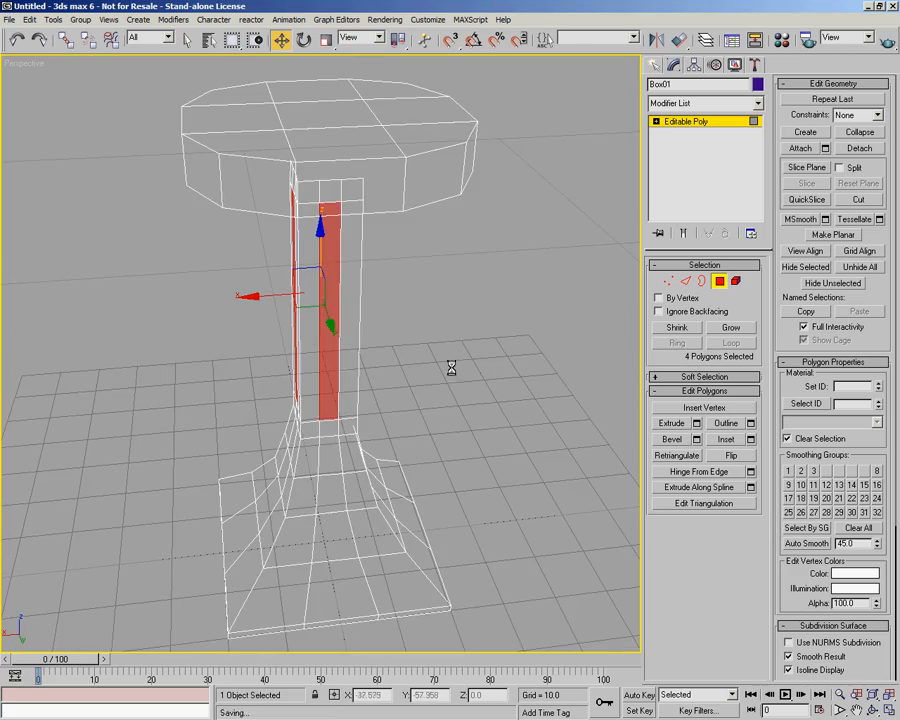
alt+middle_drag(281, 369, 470, 380)
scroll(385, 380, up, 4)
alt+middle_drag(387, 376, 468, 331)
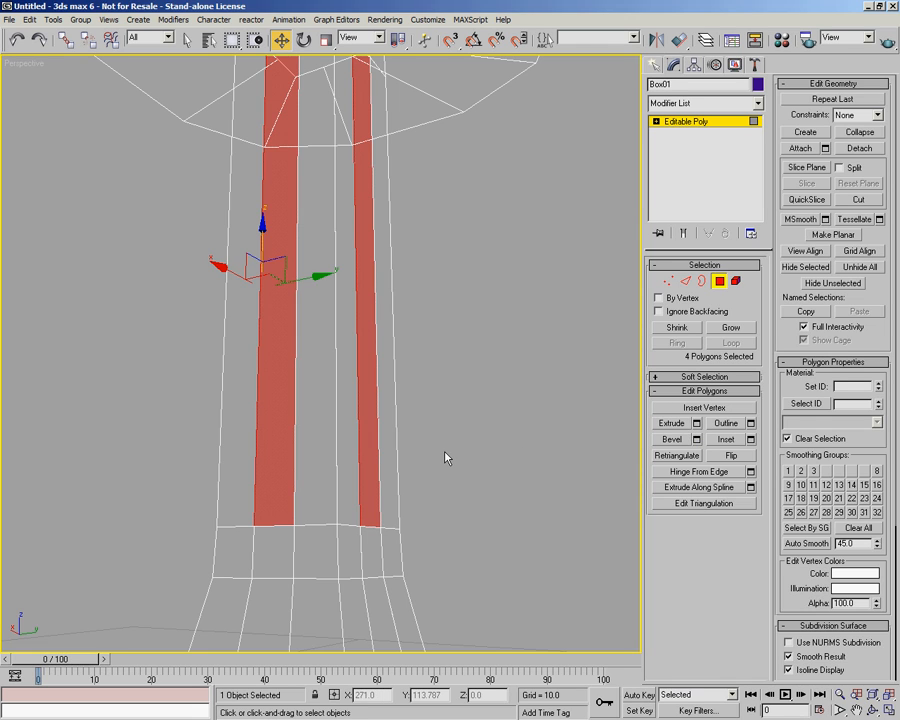
Step: Extrude the four column polygons inward as a group by a height of -0.854
click(697, 424)
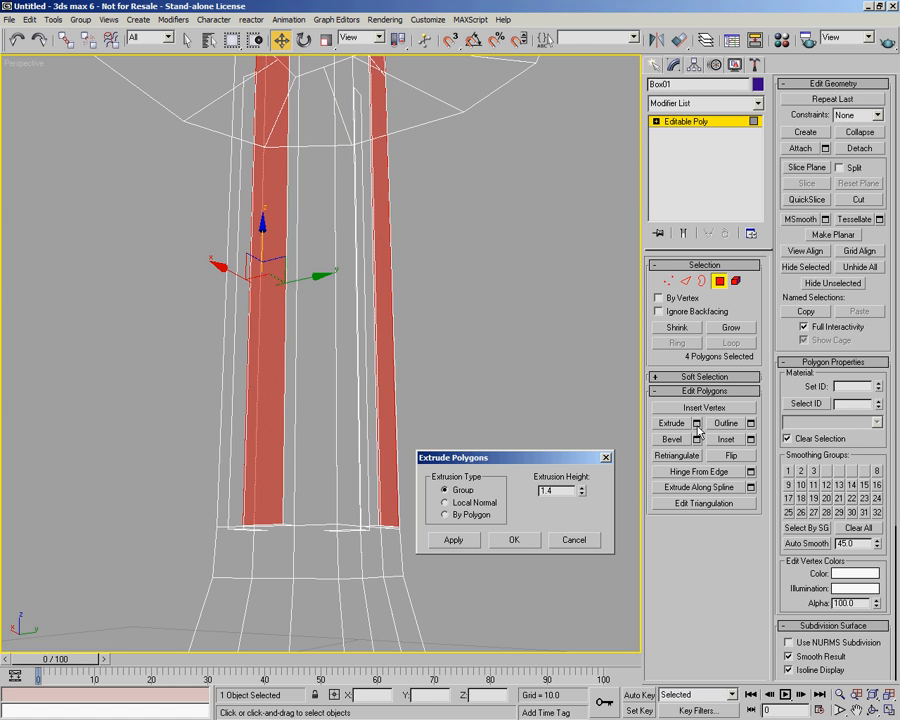
alt+middle_drag(489, 331, 533, 391)
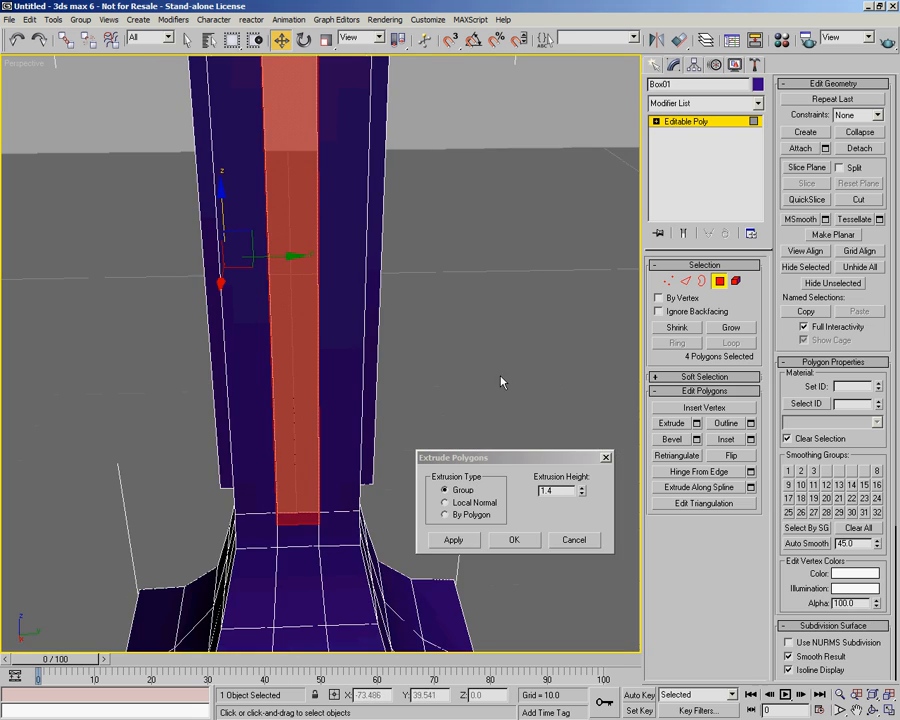
mouse_move(501, 382)
alt+middle_down()
mouse_move(501, 370)
mouse_move(424, 370)
mouse_move(500, 377)
mouse_move(507, 292)
mouse_move(537, 426)
alt+middle_up()
alt+middle_drag(585, 363, 577, 352)
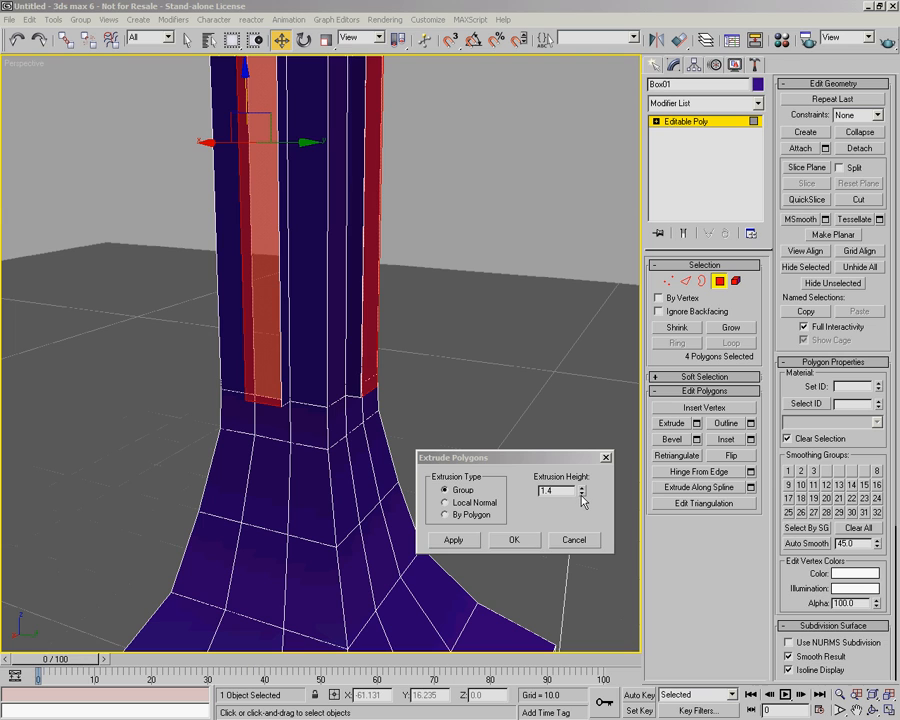
drag(581, 490, 585, 603)
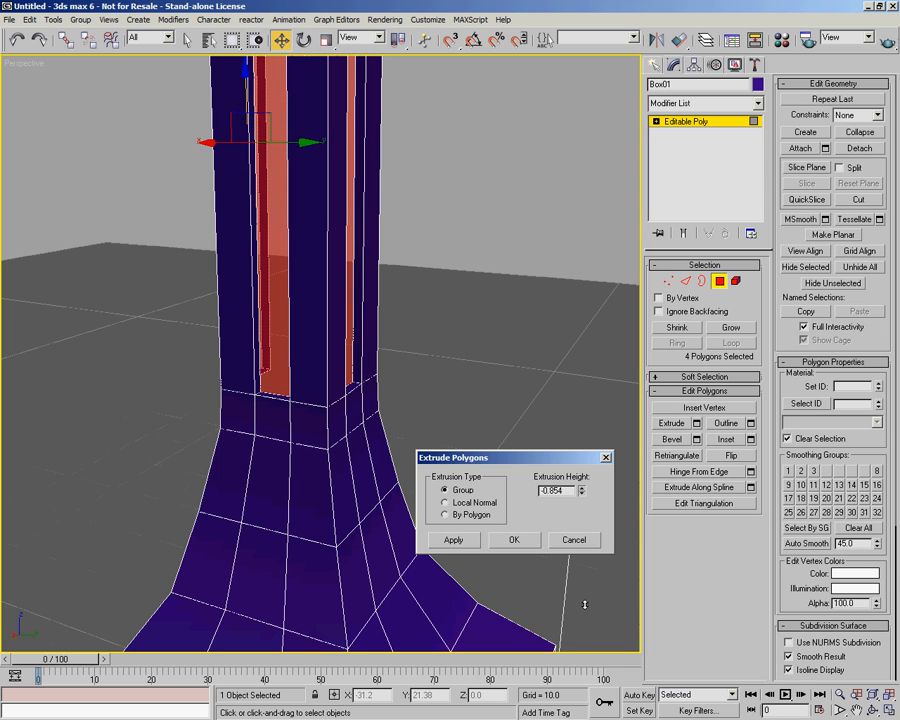
click(521, 543)
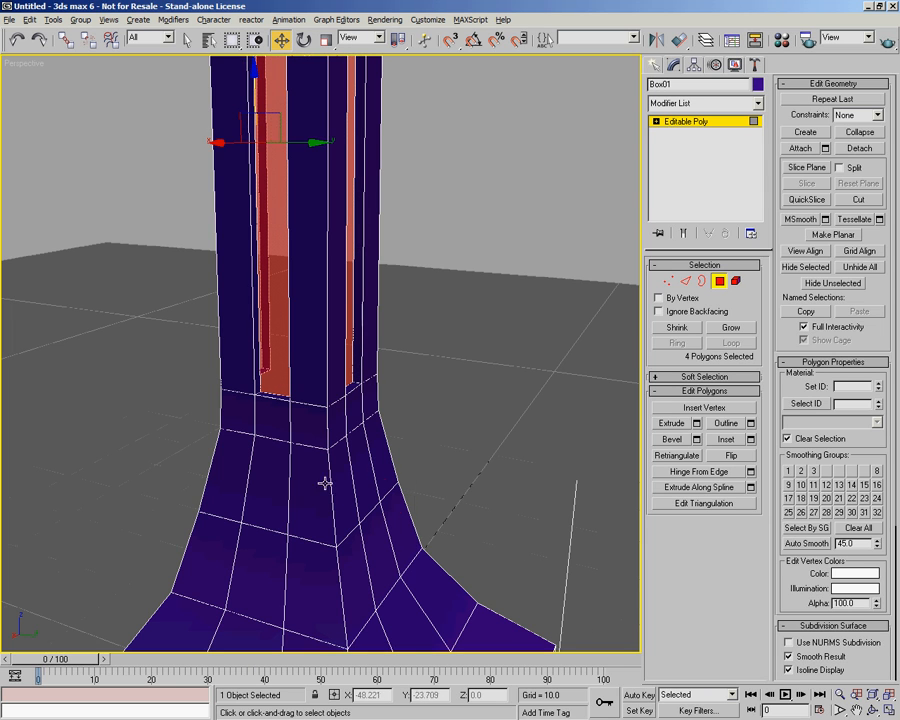
Step: Bevel the four recessed polygons as a group with height -0.5 and outline amount -0.51, then clear the selection
alt+middle_drag(325, 482, 344, 468)
middle_drag(331, 407, 356, 494)
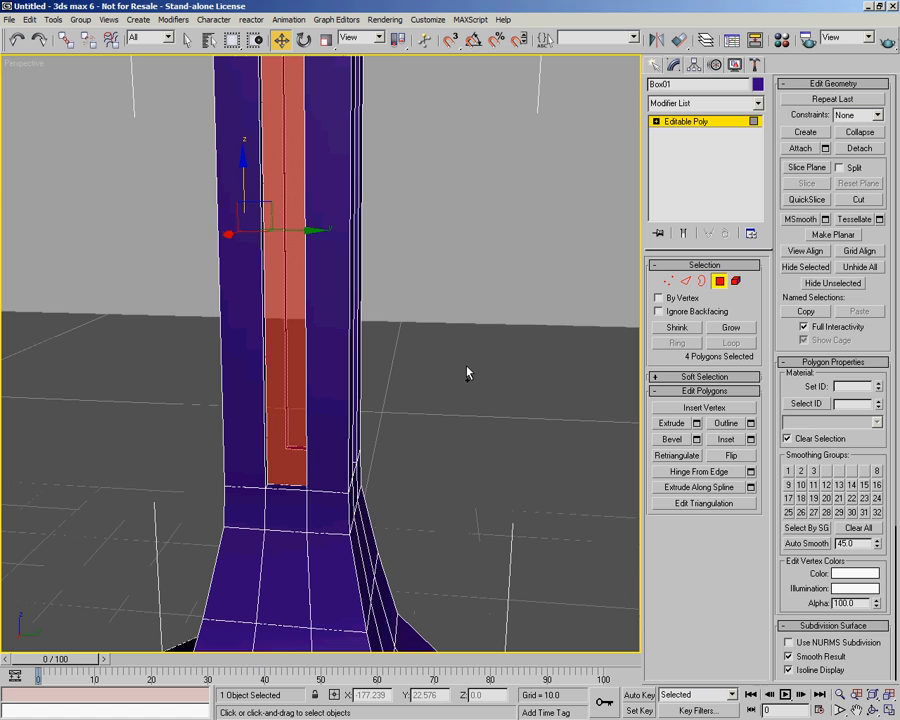
alt+middle_drag(474, 464, 428, 464)
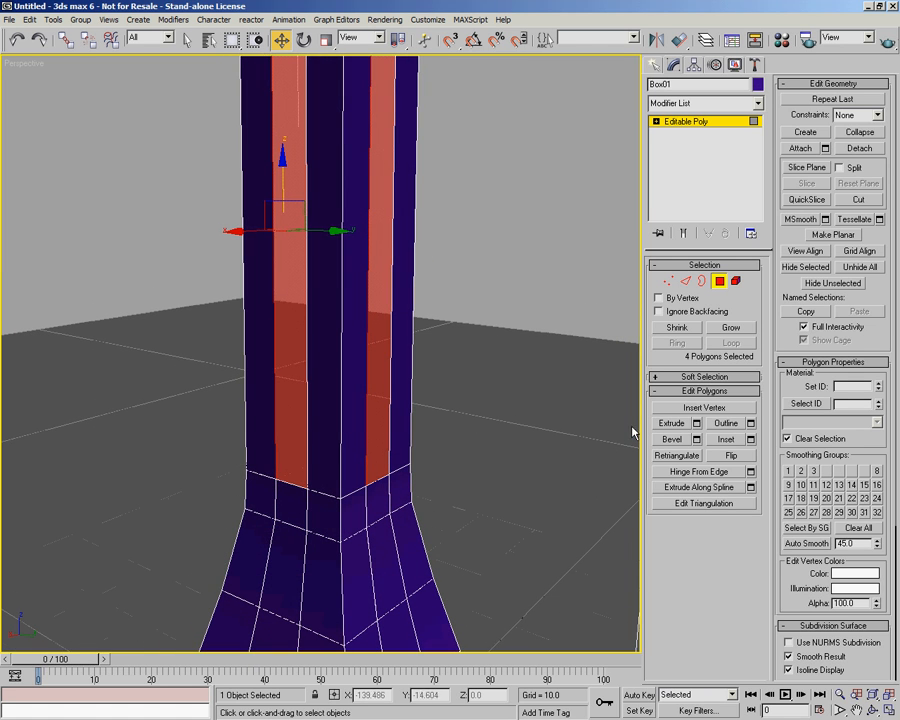
click(697, 443)
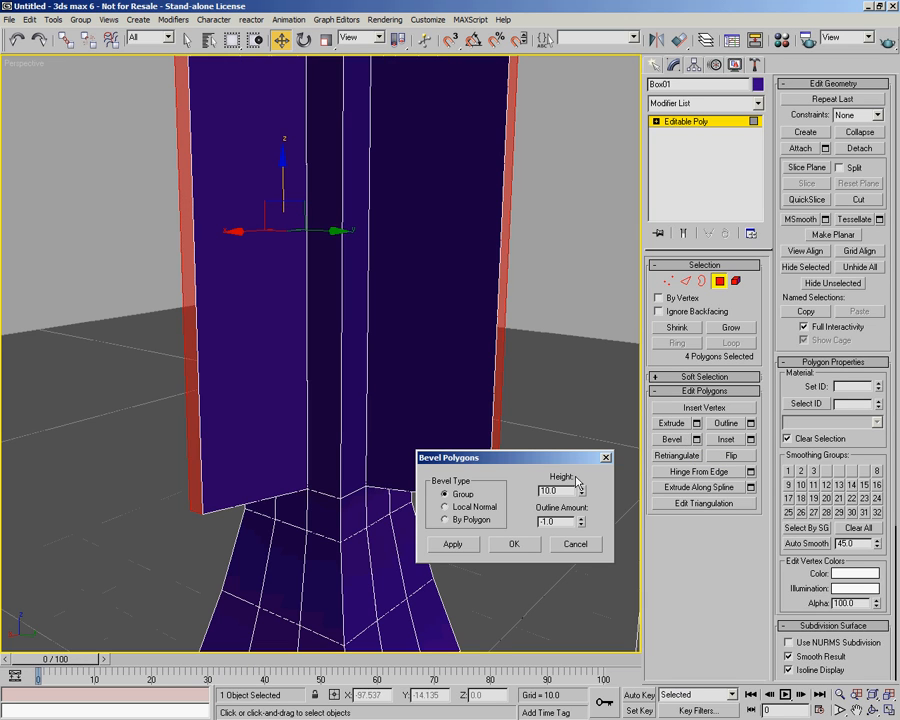
drag(581, 497, 586, 568)
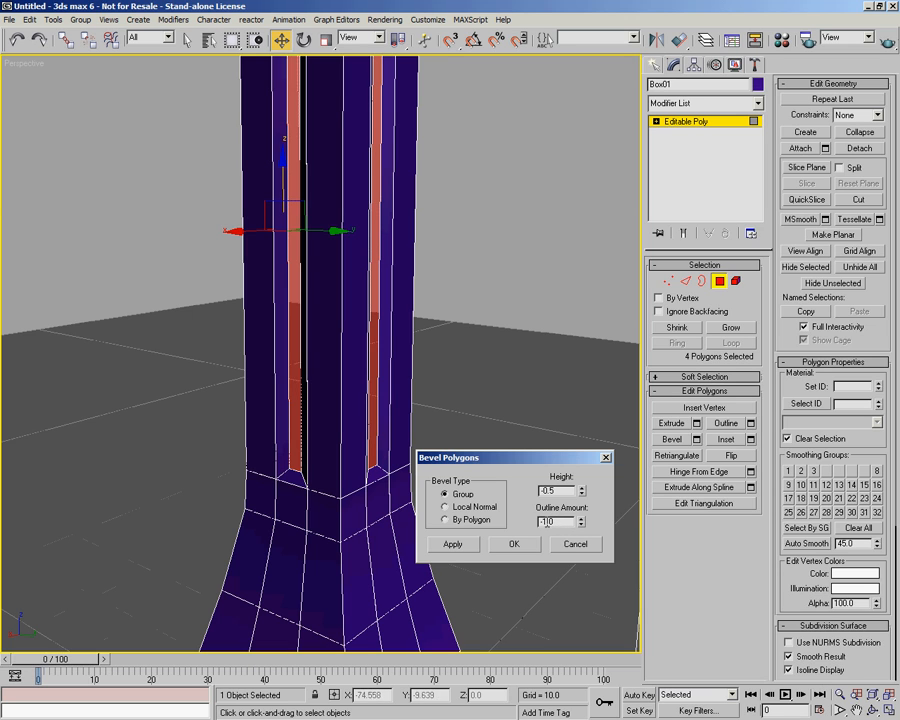
drag(582, 529, 591, 489)
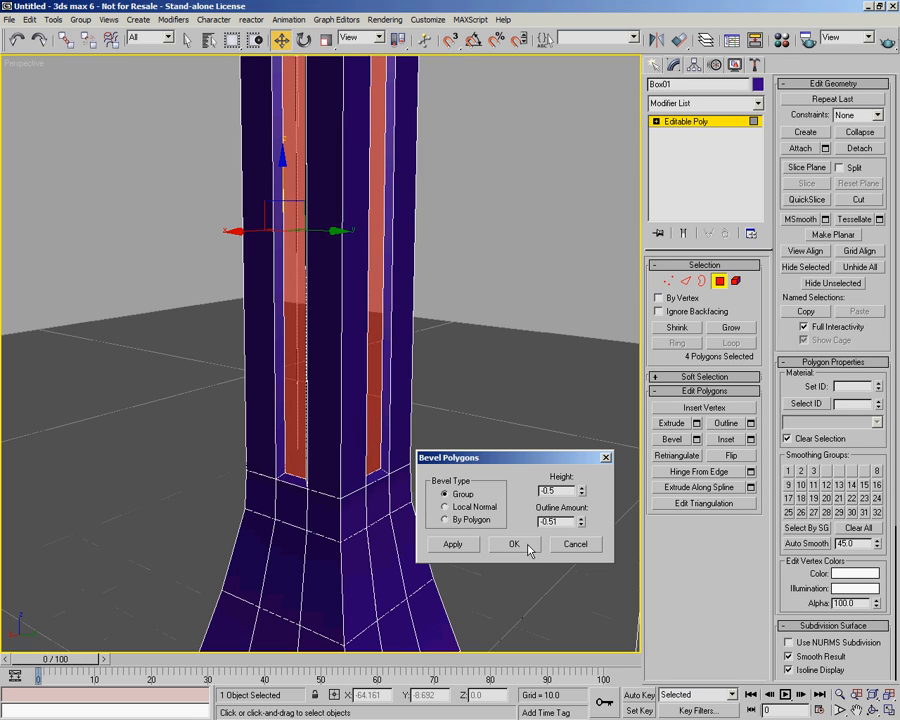
click(513, 544)
click(492, 257)
Step: At edge level with Ignore Backfacing enabled, select one vertical edge on the rim of the round top
alt+middle_drag(492, 257, 345, 402)
scroll(376, 327, down, 5)
scroll(344, 403, up, 3)
scroll(366, 368, up, 5)
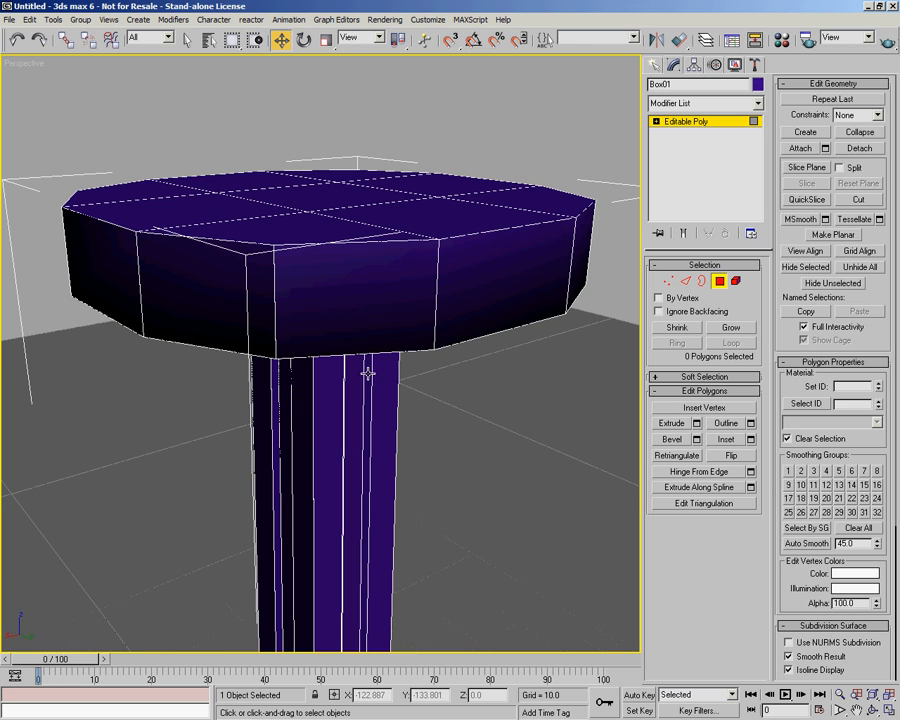
click(440, 272)
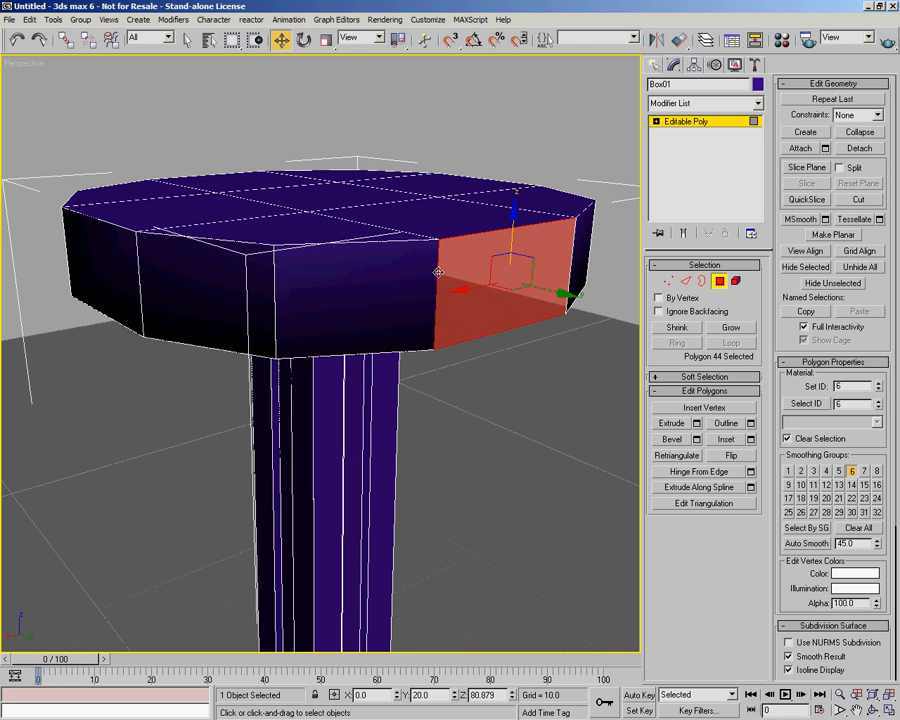
click(686, 281)
click(434, 287)
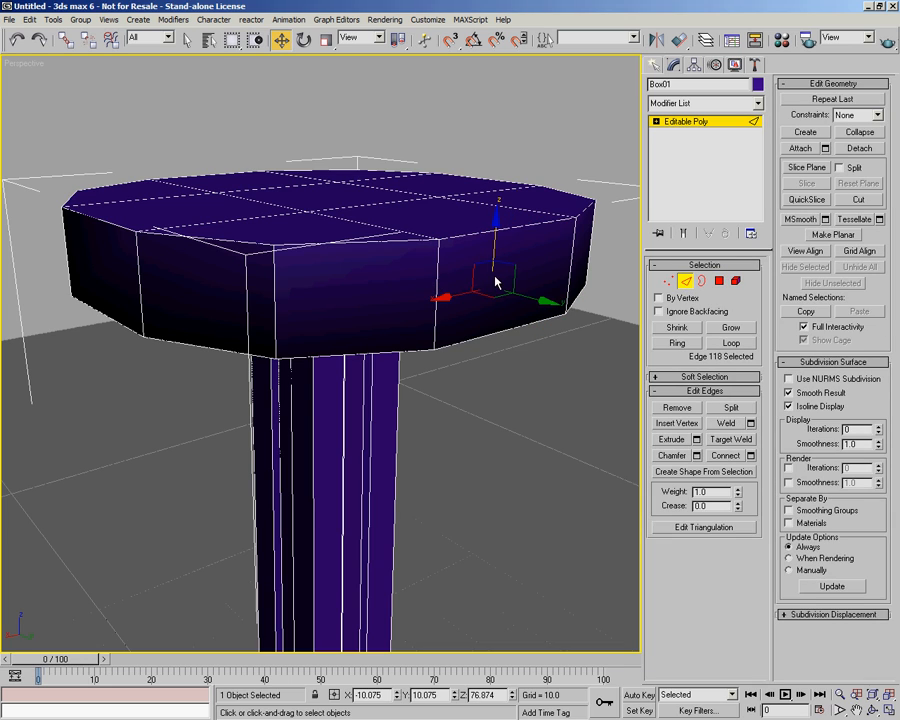
click(440, 276)
alt+middle_drag(440, 276, 388, 334)
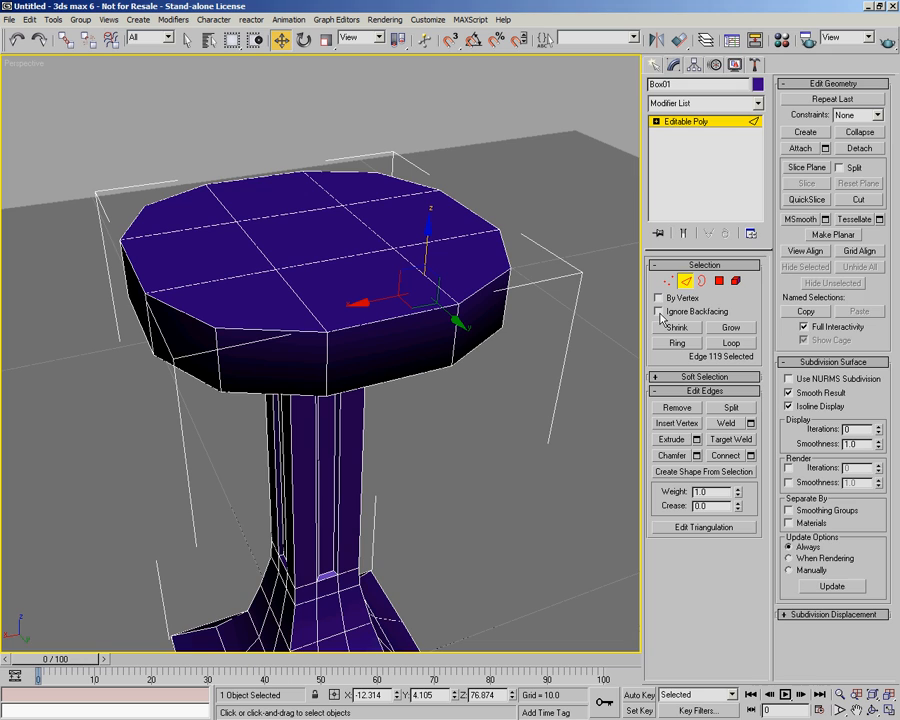
click(501, 179)
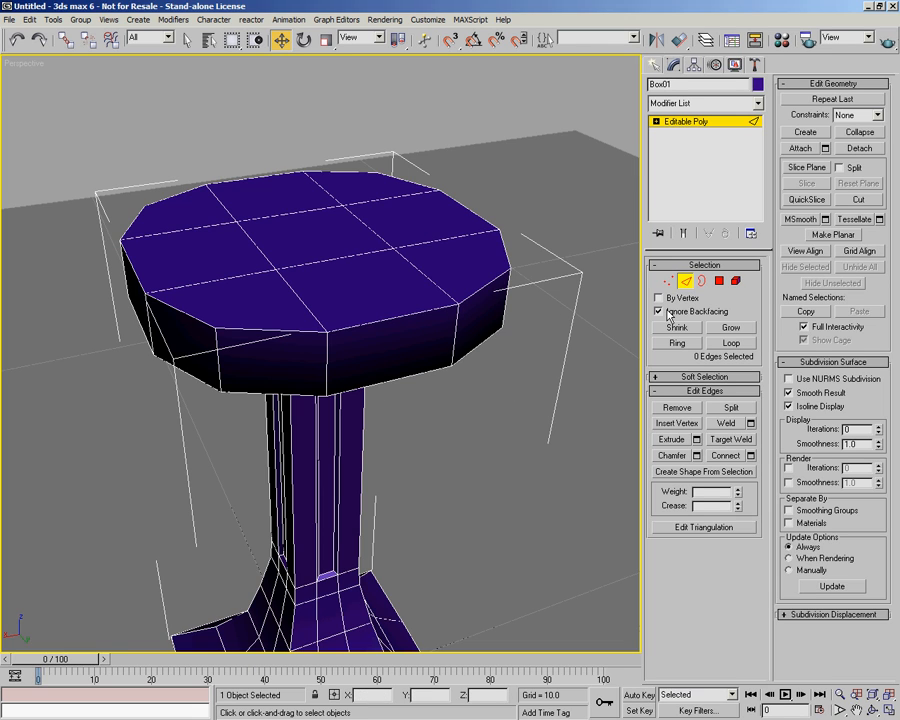
click(327, 357)
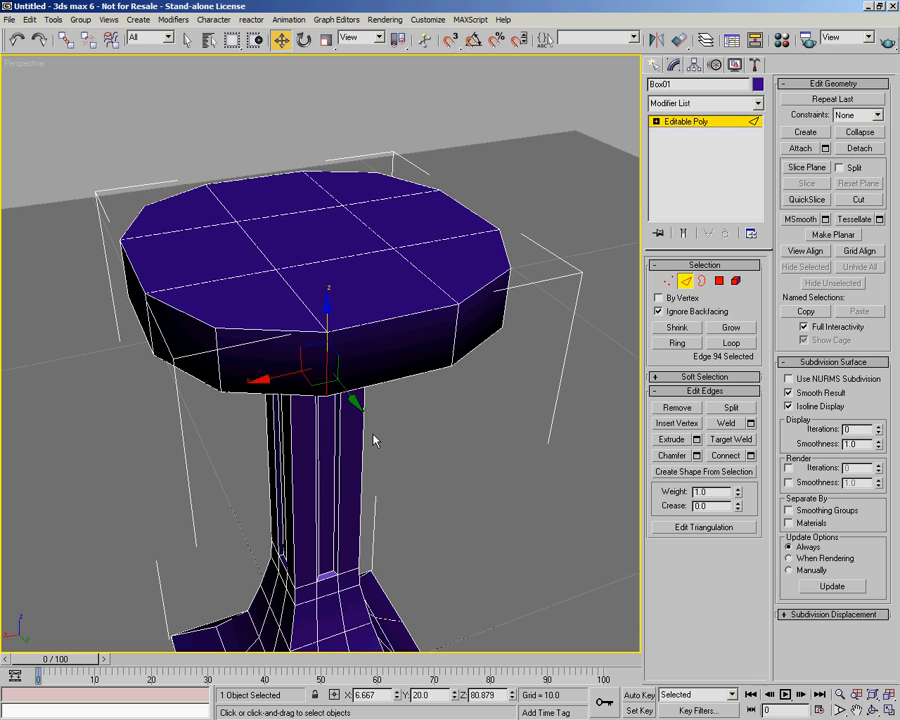
Step: Select the ring of vertical edges around the round top's rim and connect them with 2 segments
alt+middle_drag(374, 440, 437, 421)
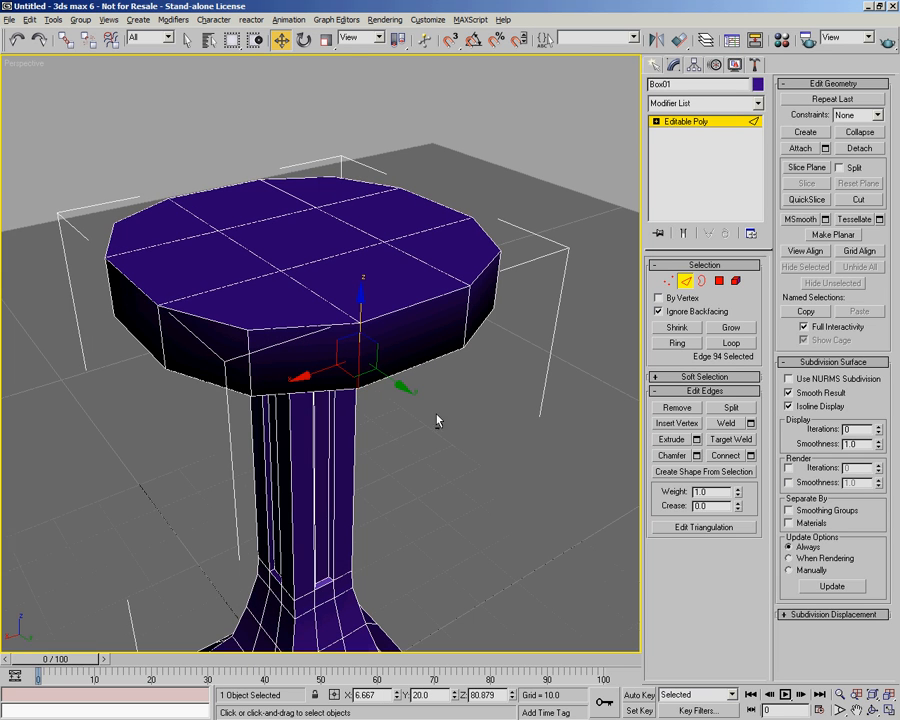
click(679, 344)
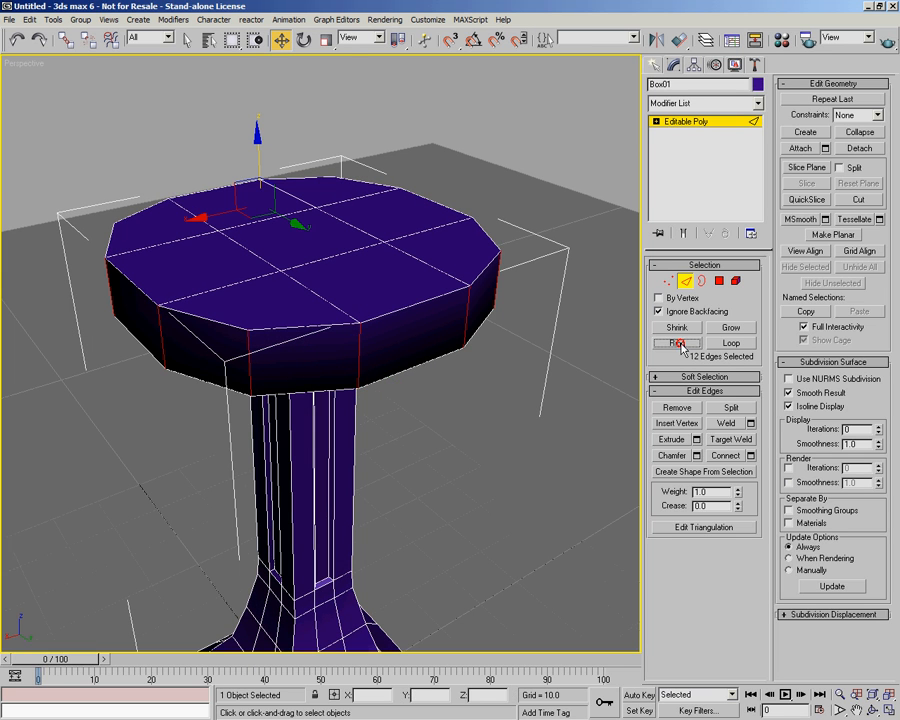
click(751, 456)
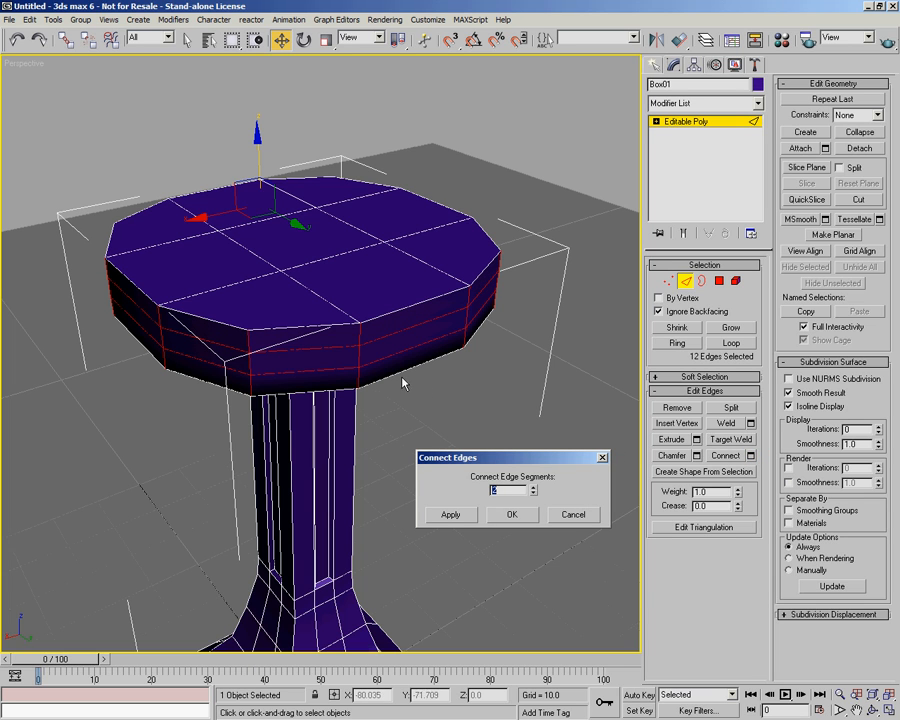
click(511, 514)
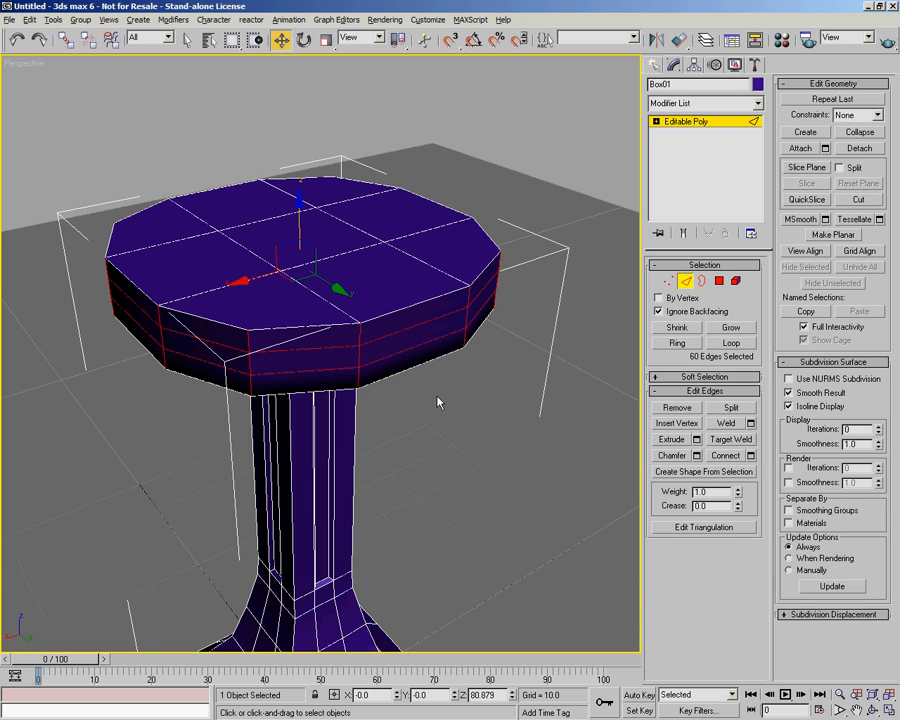
Step: Select the ring of vertical edges between the two new rim loops and scale it vertically, spreading the loops toward the rim's borders
alt+middle_drag(437, 402, 430, 385)
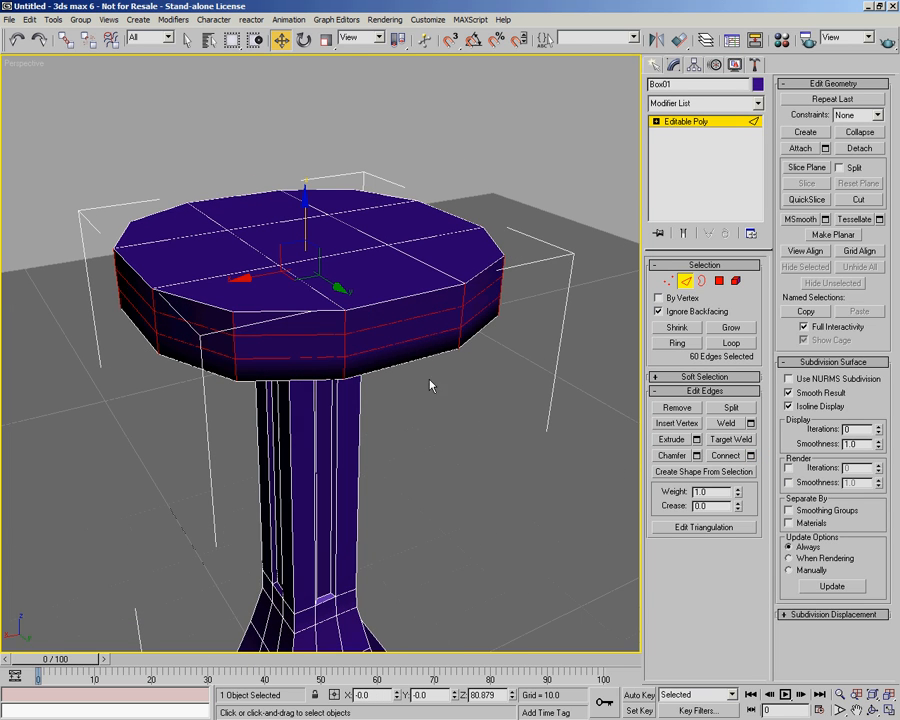
click(343, 344)
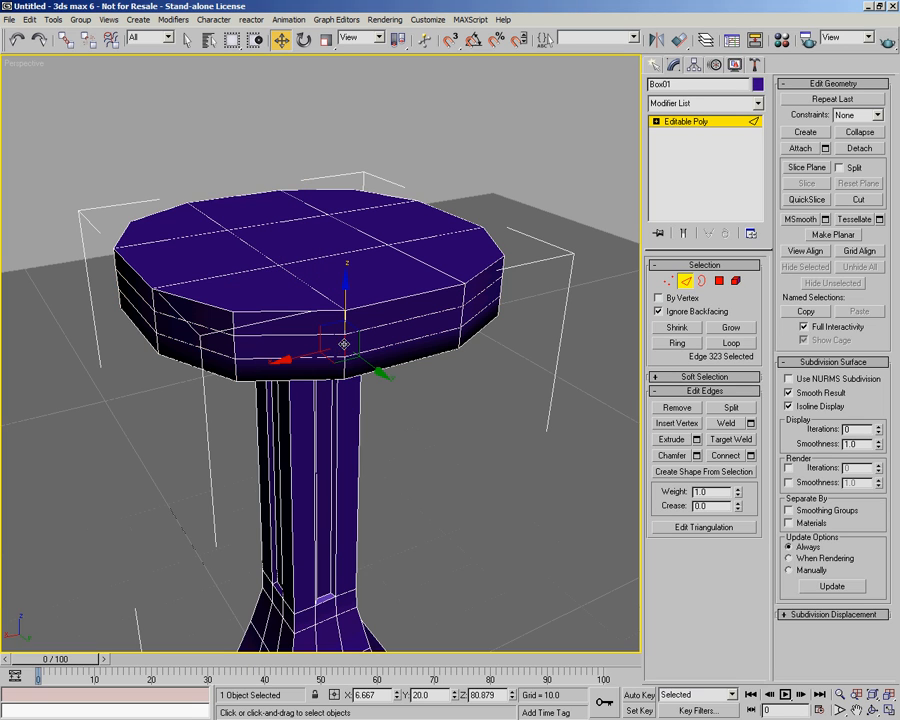
click(676, 345)
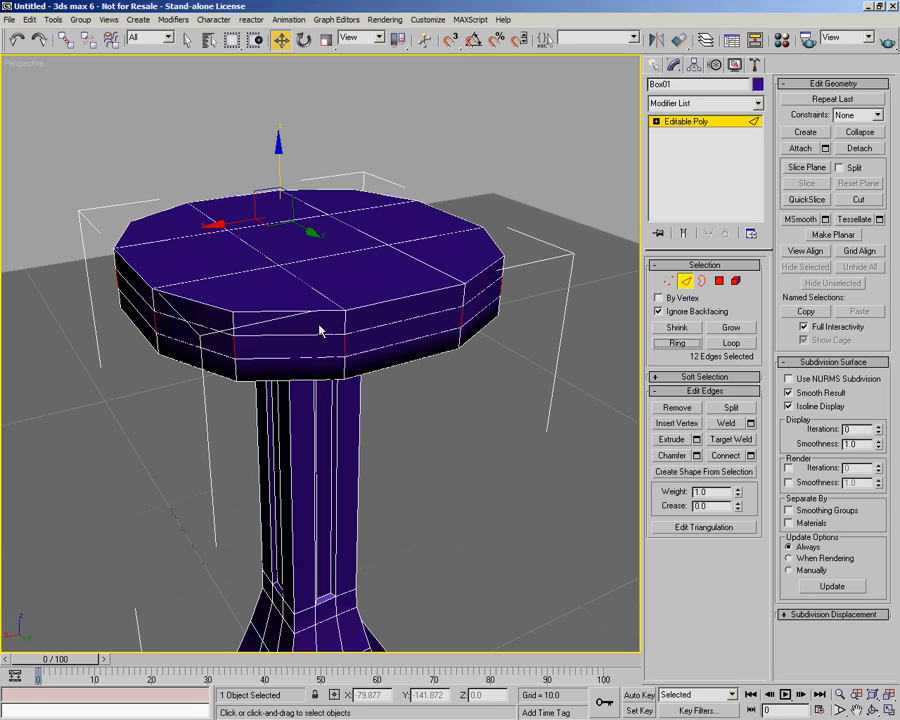
click(327, 40)
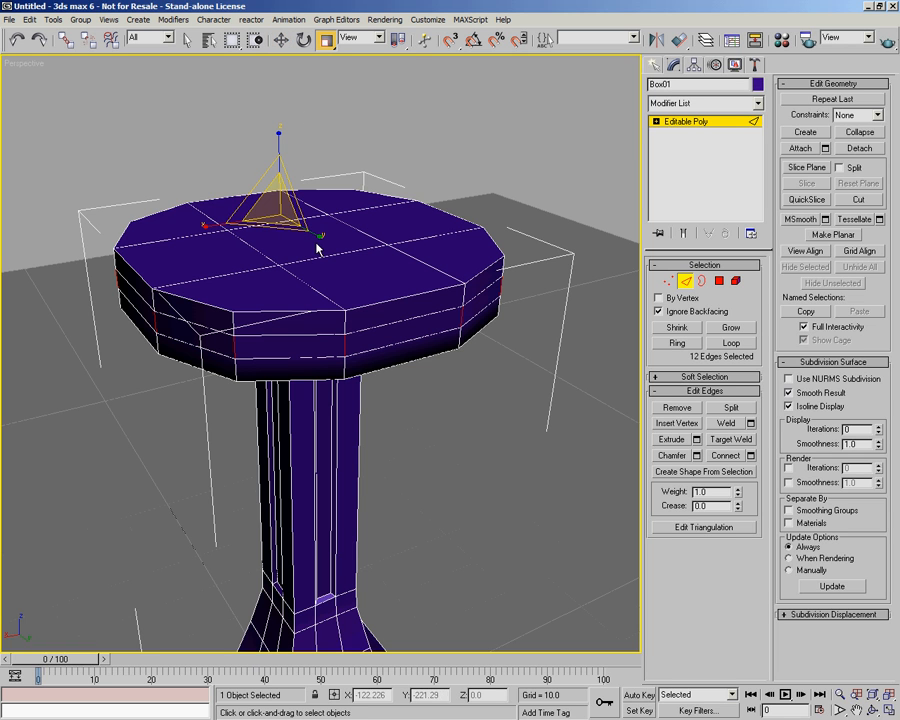
mouse_move(369, 185)
alt+middle_down()
mouse_move(353, 249)
mouse_move(378, 187)
mouse_move(367, 176)
alt+middle_up()
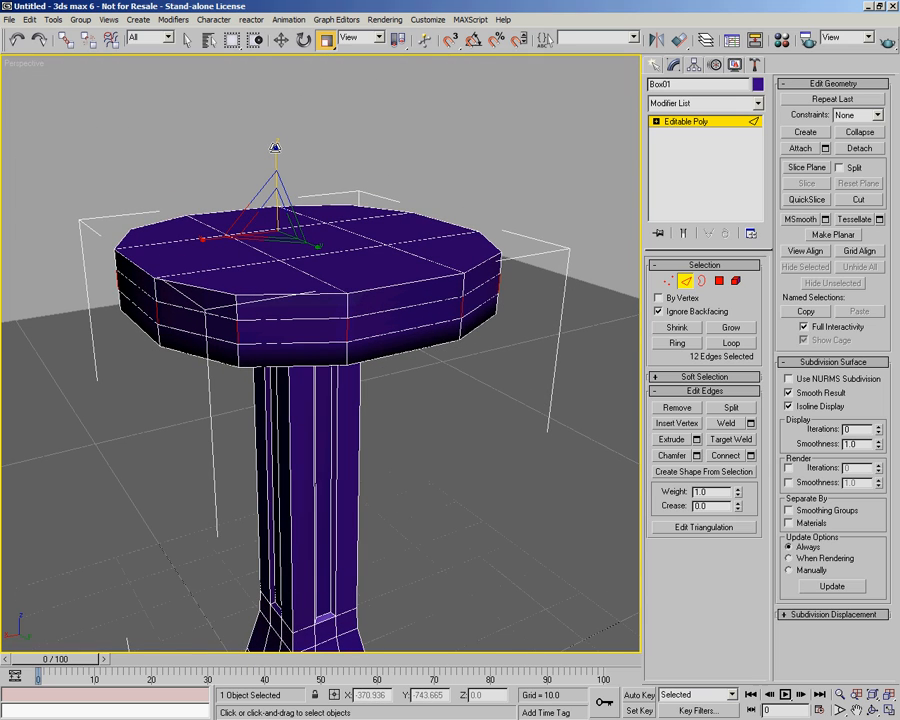
drag(275, 148, 285, 90)
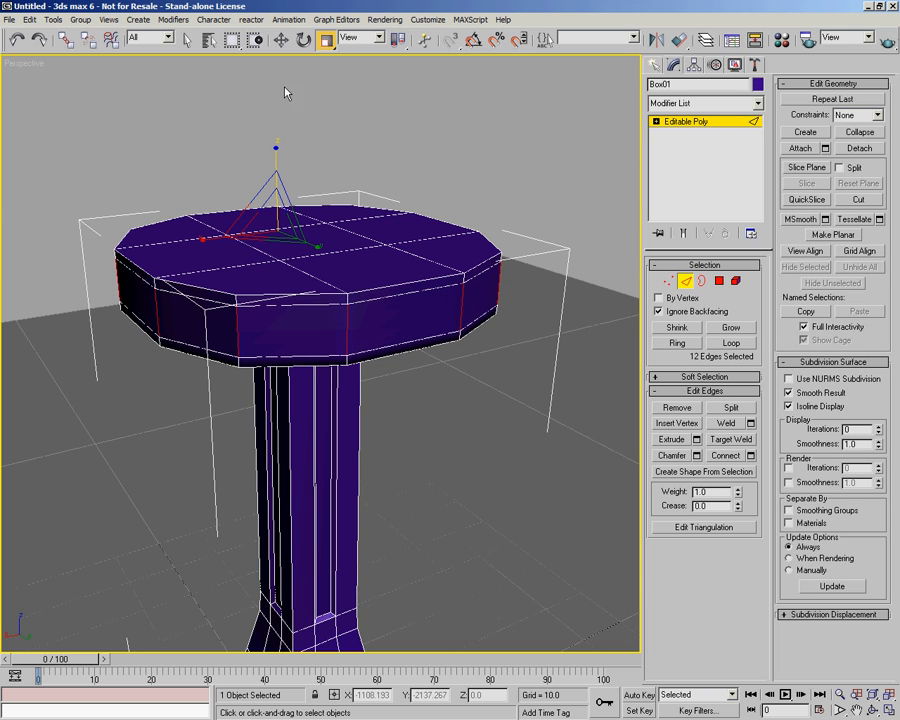
Step: Using the selection center, scale the rim's middle edge ring uniformly outward, then stretch it vertically to 116%
alt+middle_drag(376, 200, 330, 250)
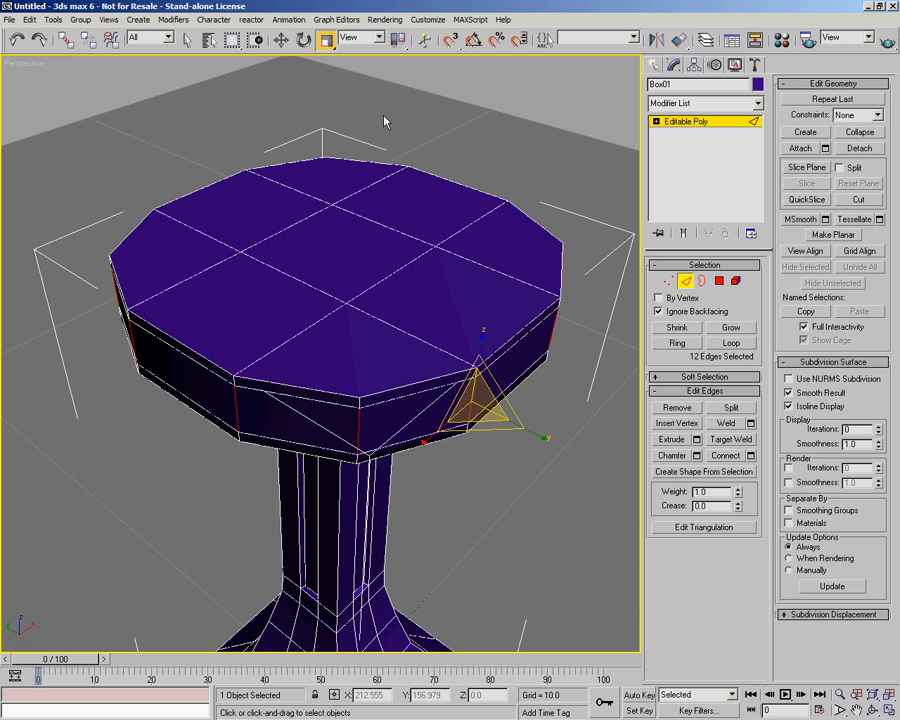
click(400, 41)
drag(402, 47, 403, 100)
alt+middle_drag(412, 66, 361, 186)
drag(313, 231, 316, 229)
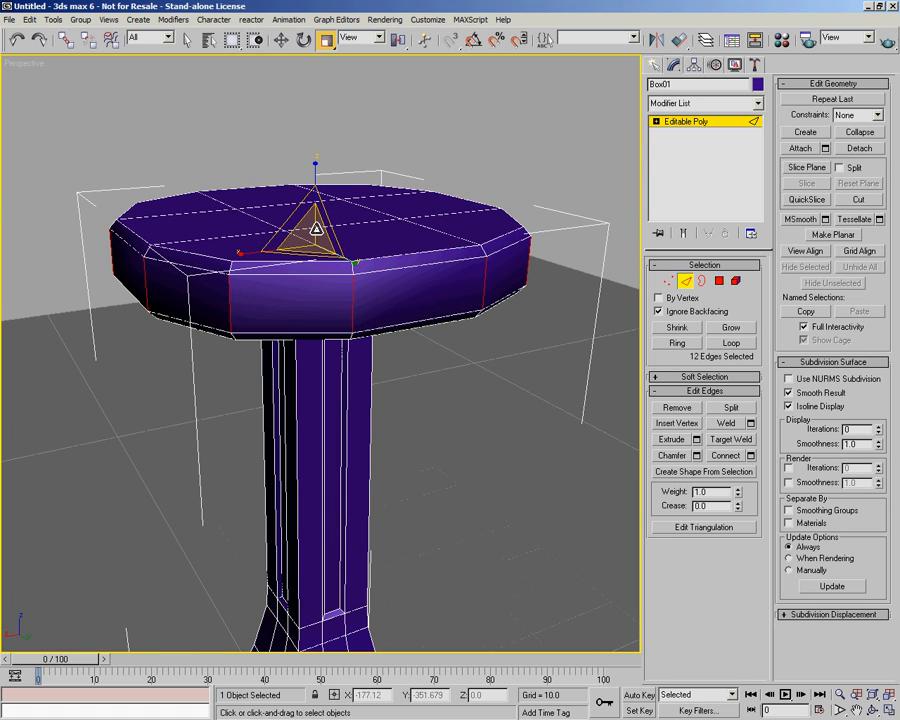
drag(316, 166, 316, 160)
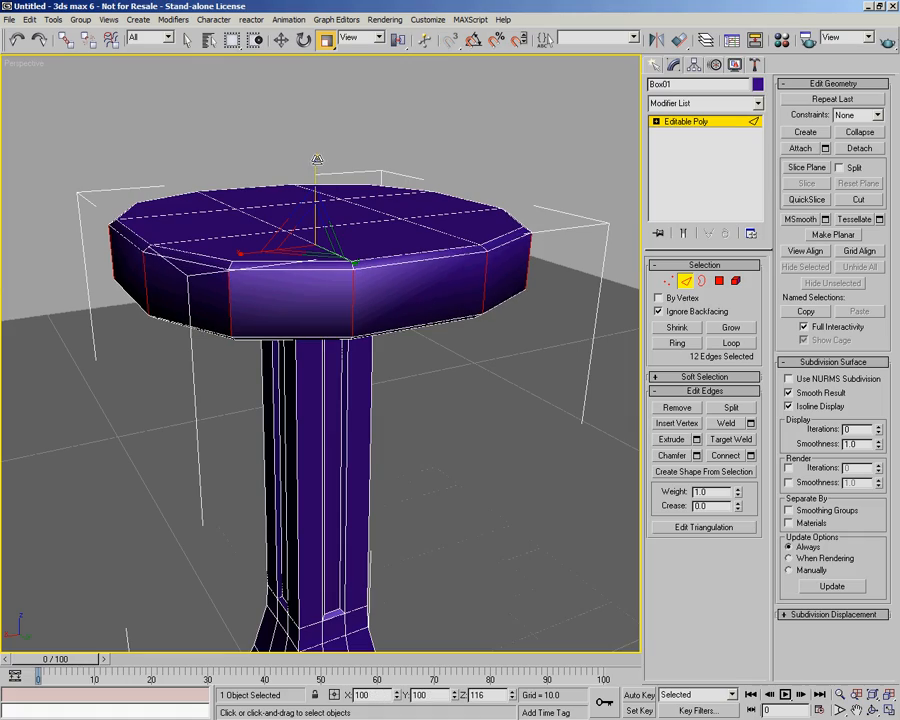
Step: At vertex level with the Move tool, select the middle vertices along the outer edges of two adjacent base sides
alt+middle_drag(316, 160, 364, 357)
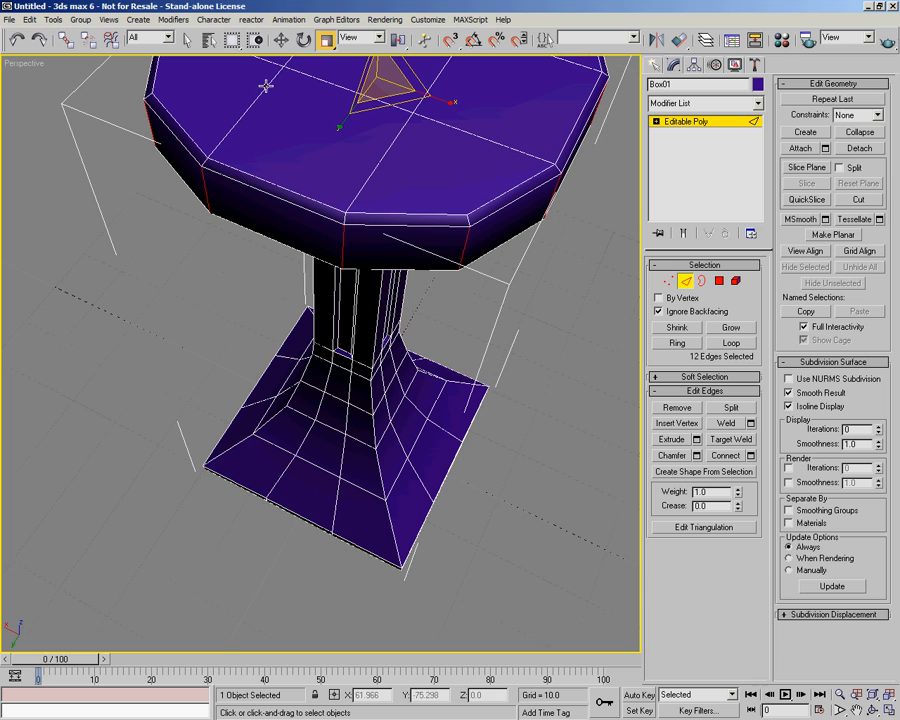
click(281, 40)
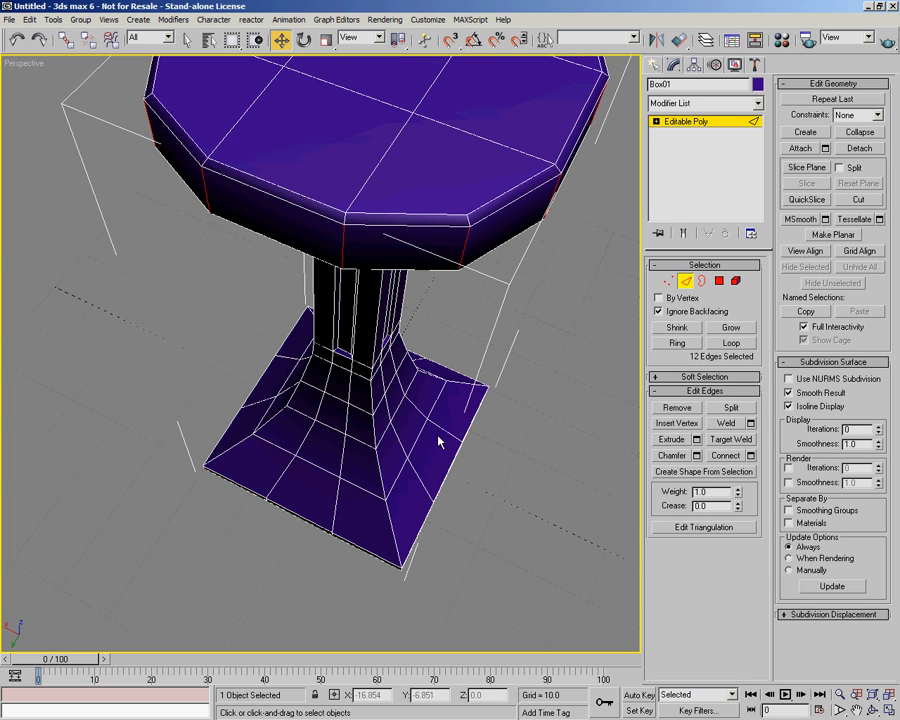
click(668, 281)
drag(467, 455, 429, 521)
alt+middle_drag(470, 515, 315, 388)
ctrl+drag(359, 339, 312, 438)
alt+middle_drag(442, 424, 897, 420)
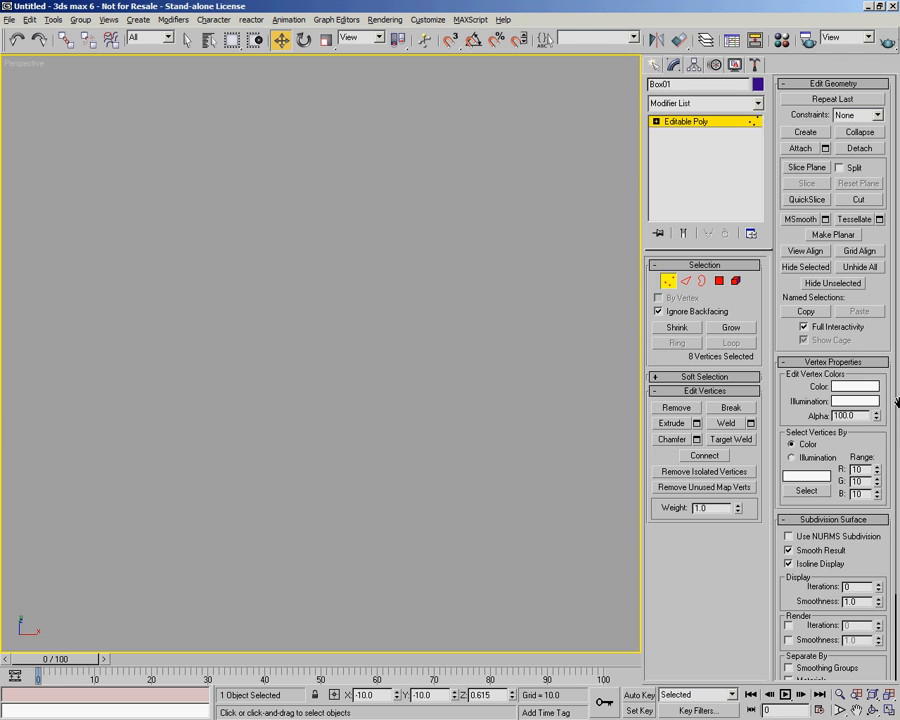
Step: Add the remaining middle vertices along the base's outer edges to the vertex selection on all four sides, and display the model in wireframe
key(t)
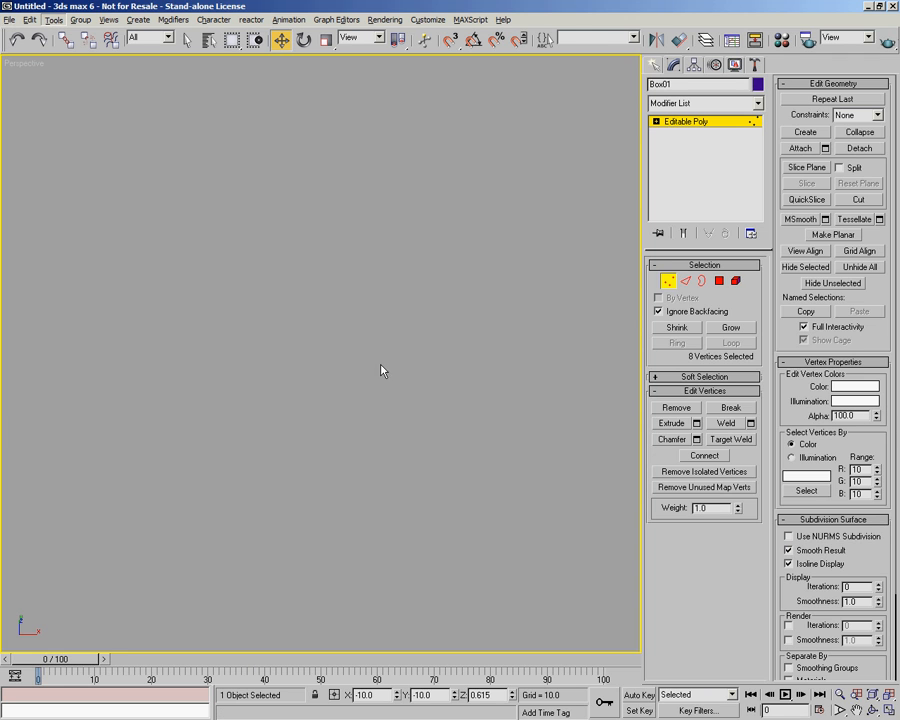
click(666, 284)
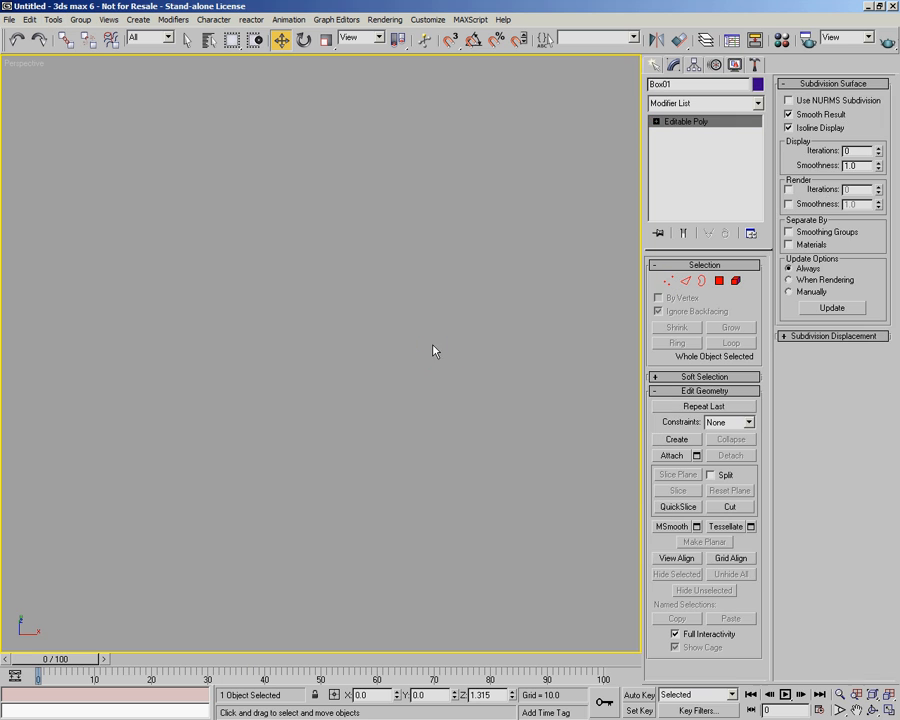
key(z)
alt+middle_drag(432, 346, 357, 388)
middle_drag(357, 388, 350, 284)
scroll(350, 366, up, 4)
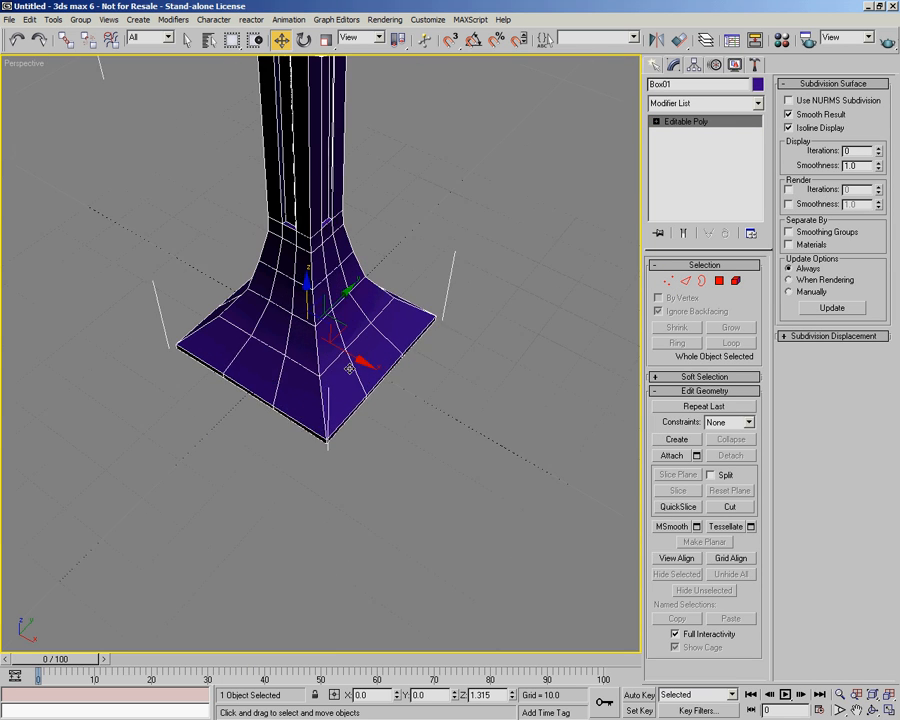
click(674, 283)
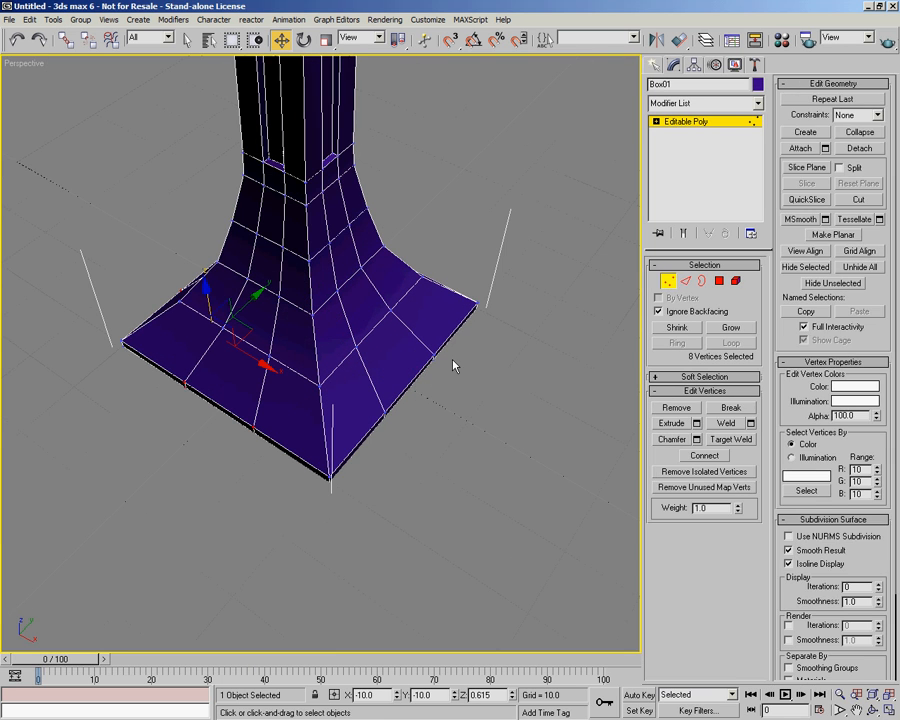
alt+middle_drag(435, 383, 433, 347)
ctrl+drag(373, 390, 372, 392)
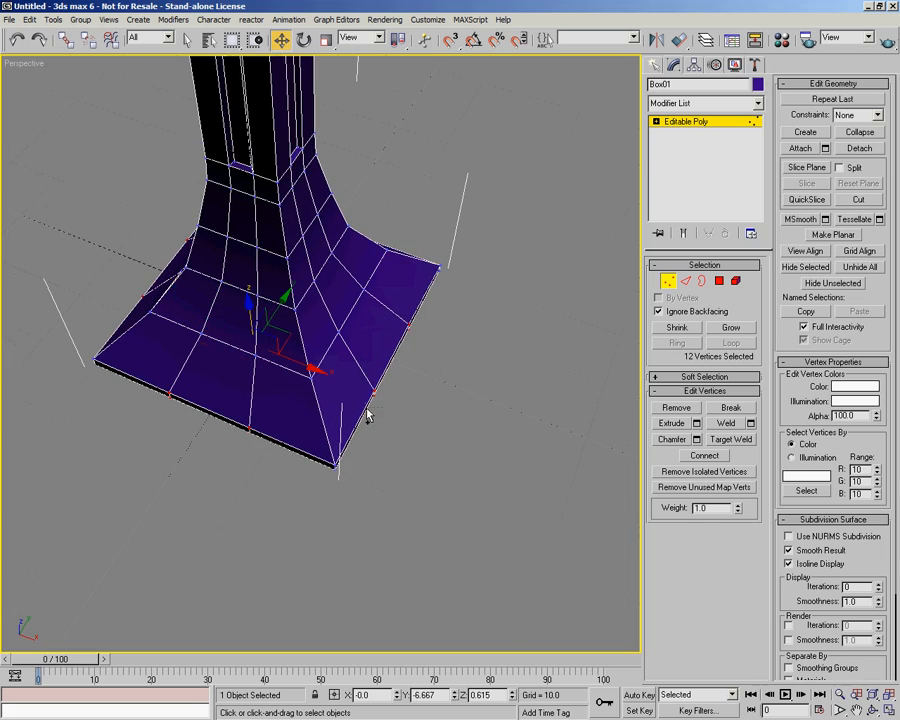
alt+middle_drag(381, 422, 312, 422)
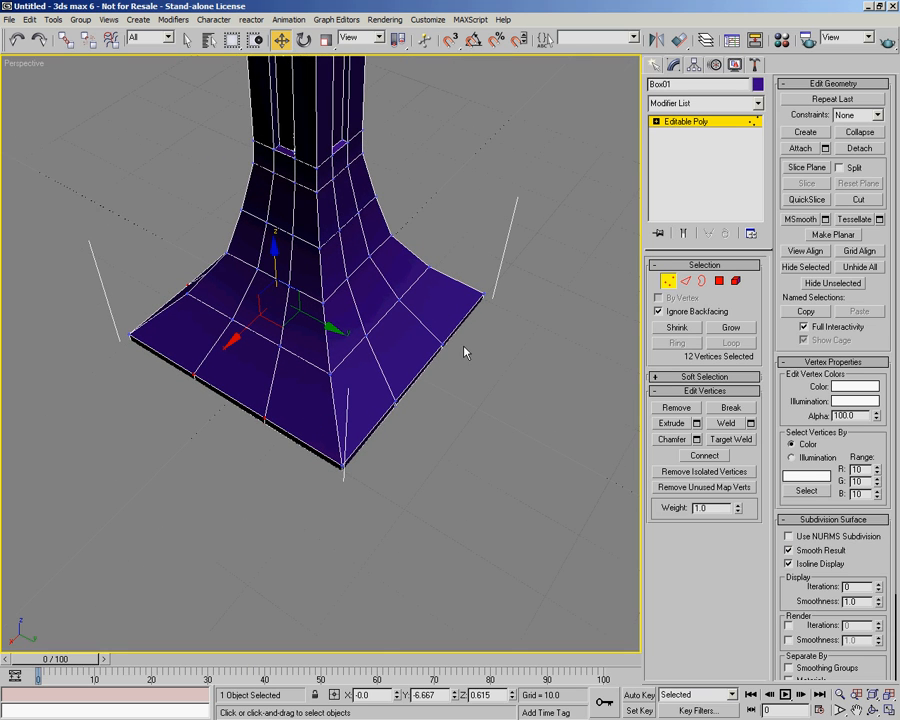
ctrl+drag(459, 337, 431, 361)
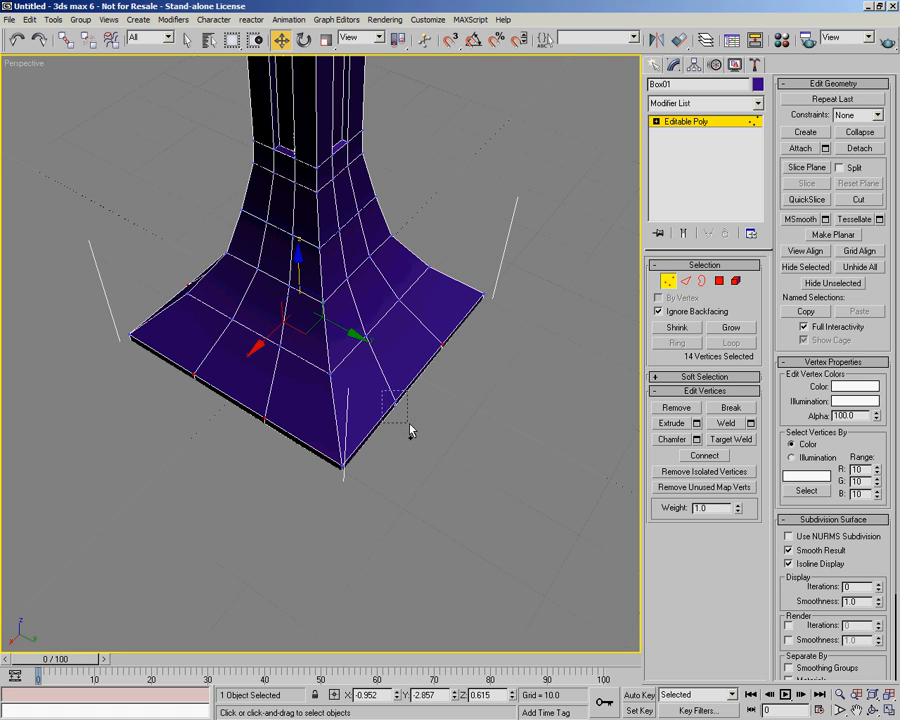
ctrl+drag(409, 424, 411, 424)
mouse_move(378, 420)
alt+middle_down()
mouse_move(408, 336)
mouse_move(414, 384)
mouse_move(378, 415)
mouse_move(352, 462)
mouse_move(354, 447)
mouse_move(330, 430)
mouse_move(231, 412)
mouse_move(368, 440)
mouse_move(298, 409)
mouse_move(358, 398)
mouse_move(340, 388)
mouse_move(317, 418)
mouse_move(366, 400)
mouse_move(281, 392)
mouse_move(398, 444)
alt+middle_up()
key(F3)
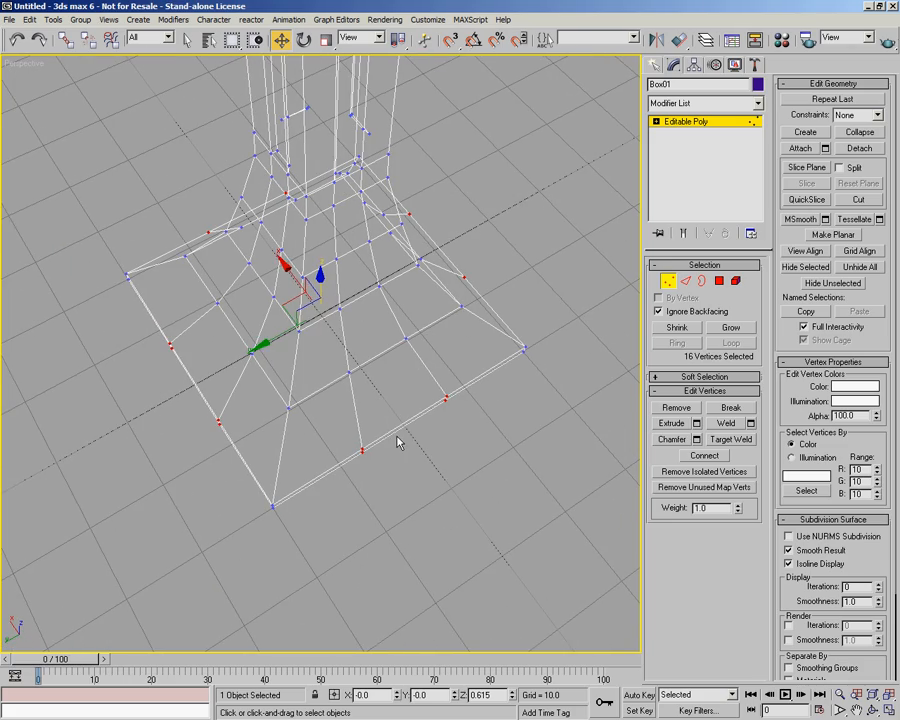
Step: Scale the selected base-edge vertices inward so the four sides of the base curve in, and leave vertex editing
key(r)
alt+middle_drag(298, 398, 369, 386)
mouse_move(336, 333)
mouse_down()
mouse_move(329, 341)
mouse_move(351, 335)
mouse_move(352, 345)
mouse_move(353, 327)
mouse_up()
drag(354, 323, 353, 322)
alt+middle_drag(330, 421, 358, 354)
click(672, 280)
scroll(428, 326, down, 5)
middle_drag(421, 334, 340, 370)
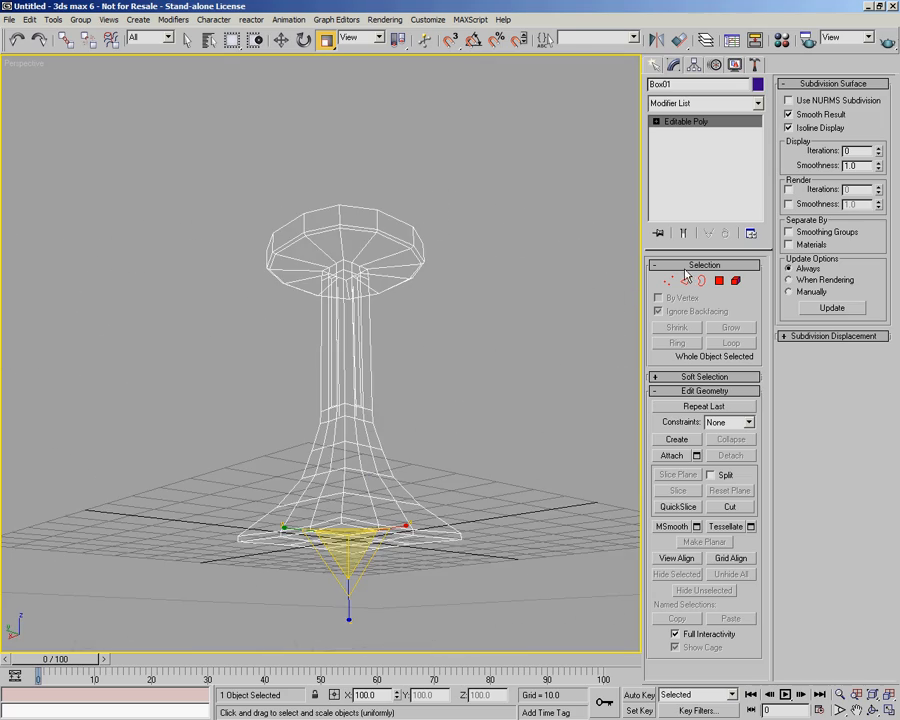
Step: Select the two rows of vertices at the top of the column and lower them along Z to 71.688
alt+middle_drag(474, 305, 343, 236)
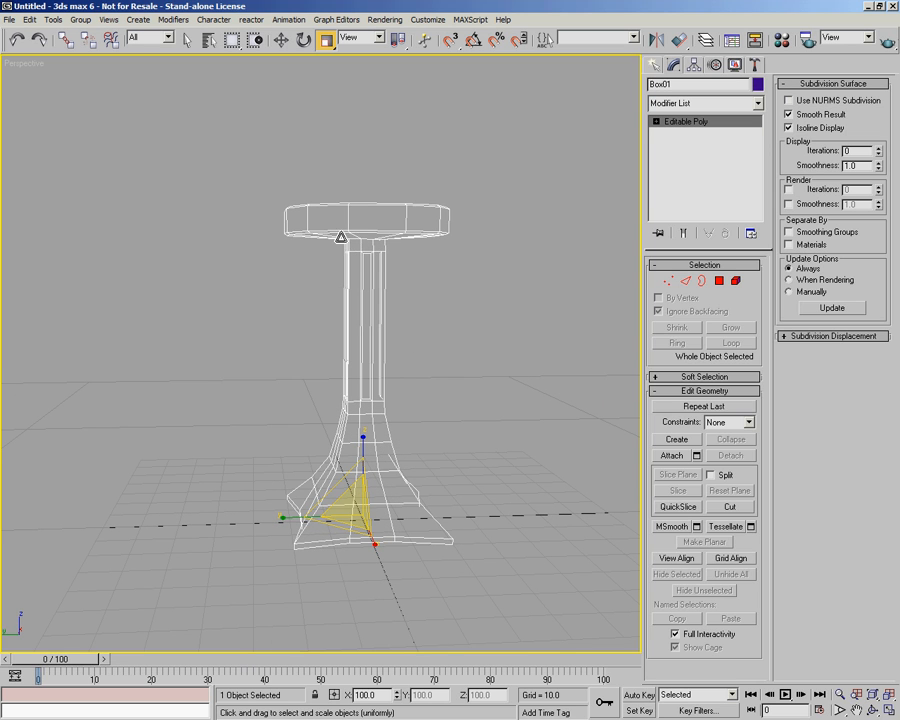
click(669, 284)
scroll(370, 340, up, 3)
alt+middle_drag(370, 340, 345, 270)
drag(305, 198, 446, 260)
alt+middle_drag(237, 311, 418, 319)
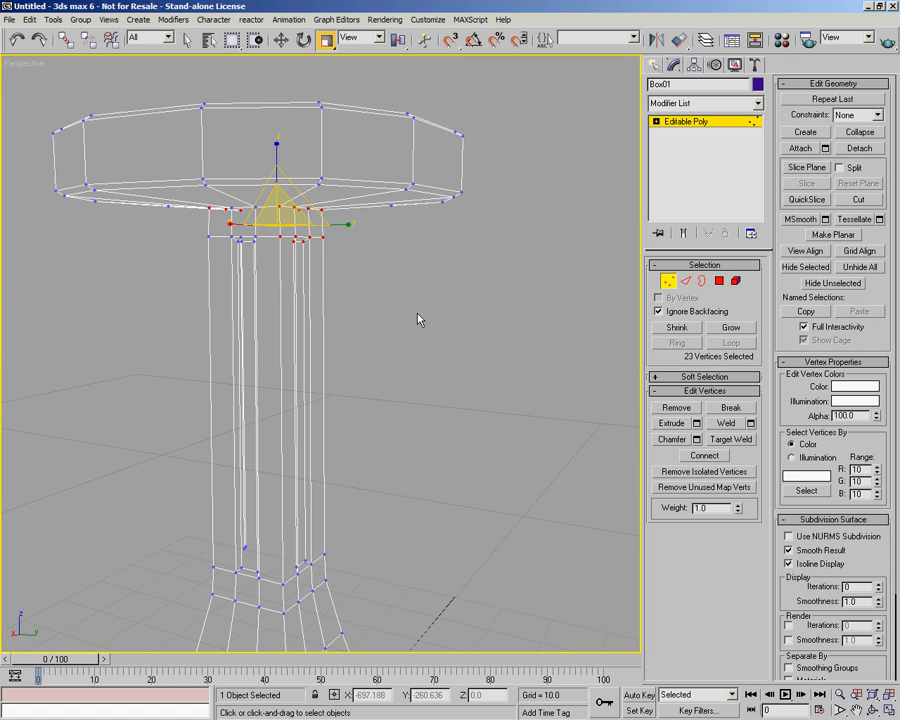
drag(352, 283, 203, 205)
alt+middle_drag(233, 287, 357, 279)
key(w)
alt+middle_drag(321, 315, 337, 208)
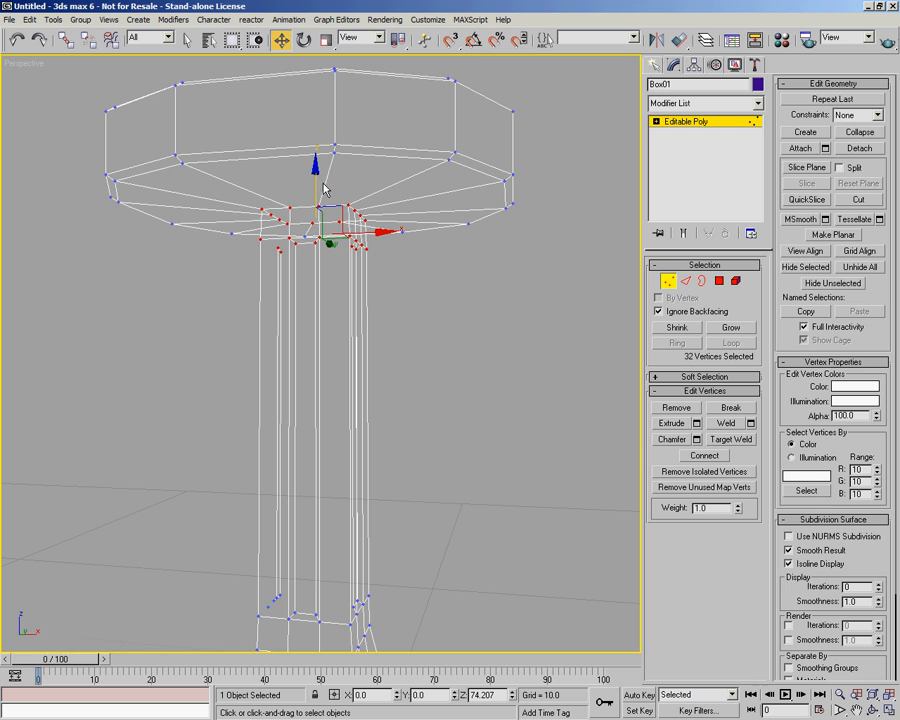
drag(316, 176, 315, 201)
alt+middle_drag(407, 229, 400, 257)
Step: Restore the cleared selection of column-top vertices and lower them further along Z to 70.179
click(399, 347)
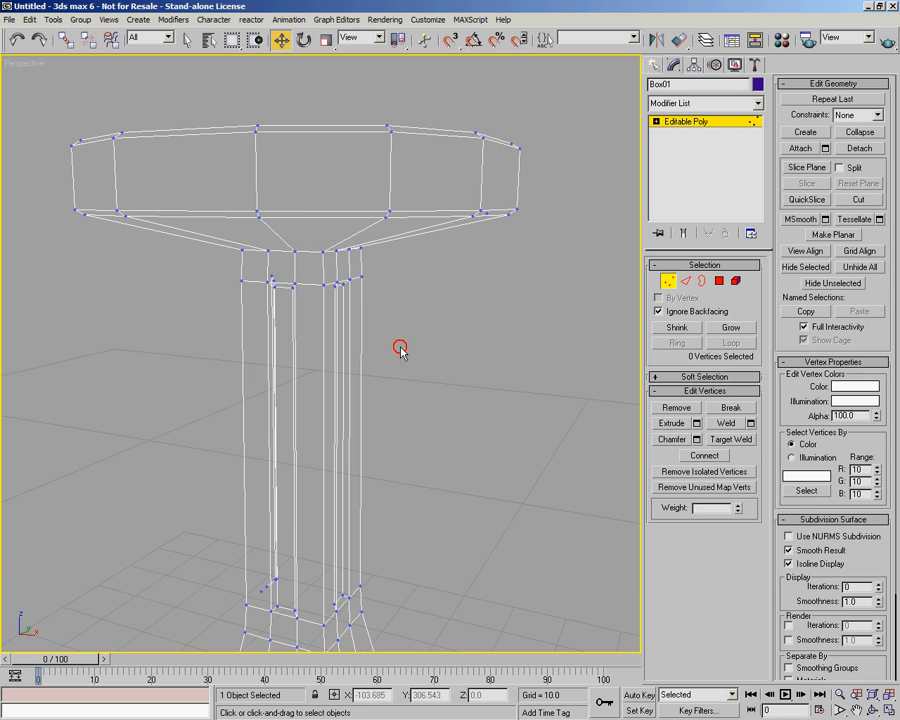
key(t)
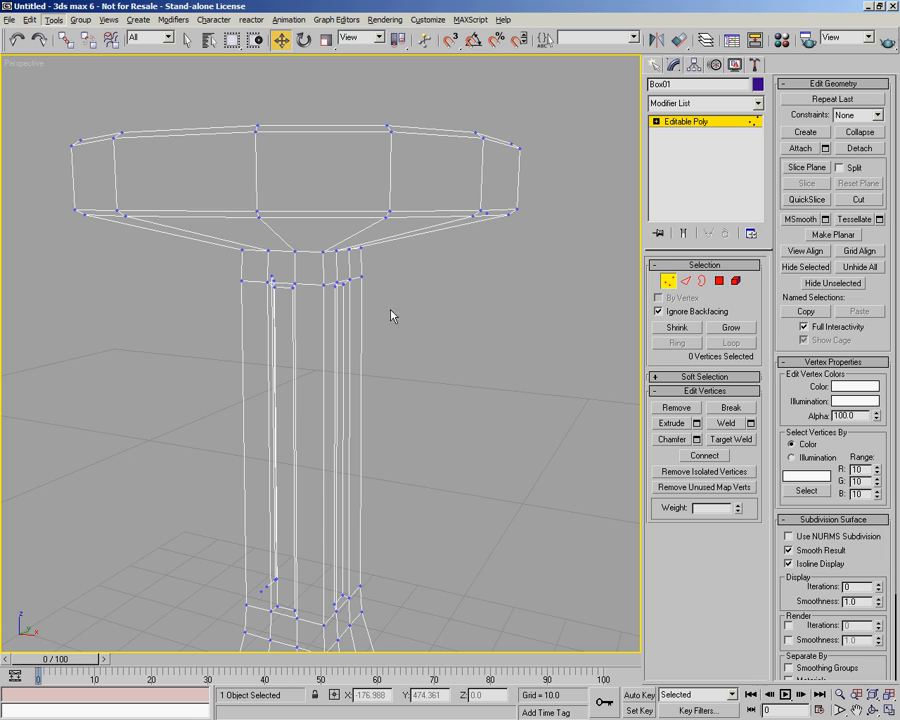
click(17, 40)
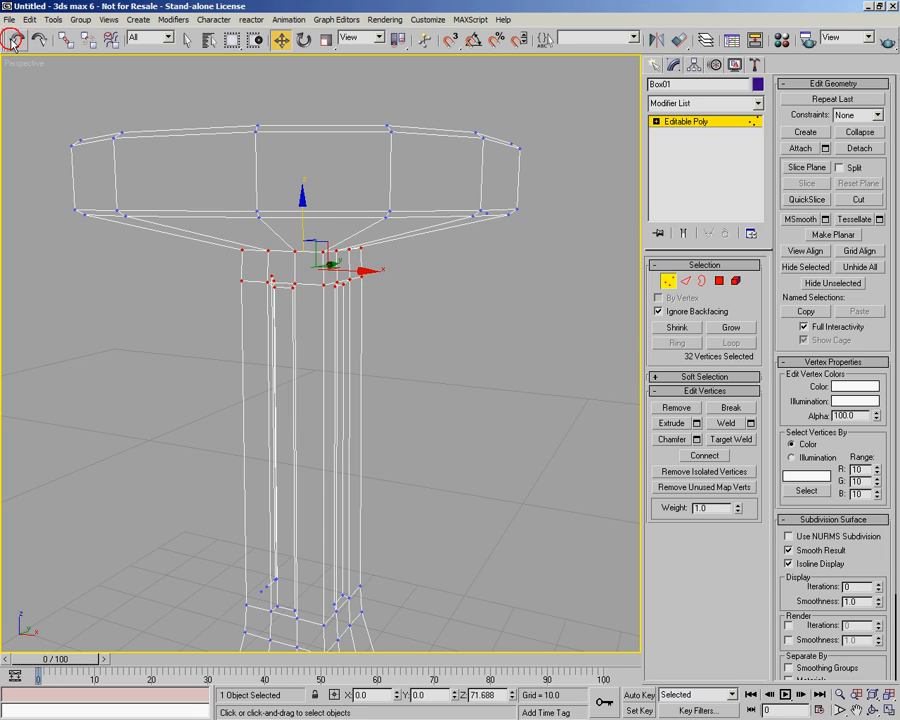
drag(302, 205, 302, 219)
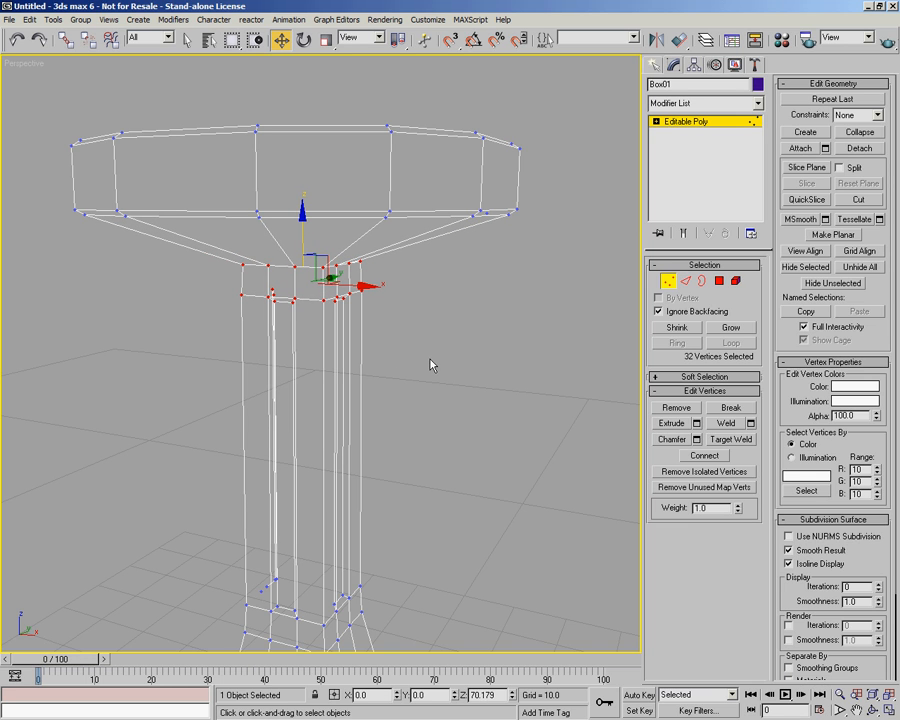
Step: Select the ring of sloping edges on the underside of the round top and connect them with a single segment
click(684, 282)
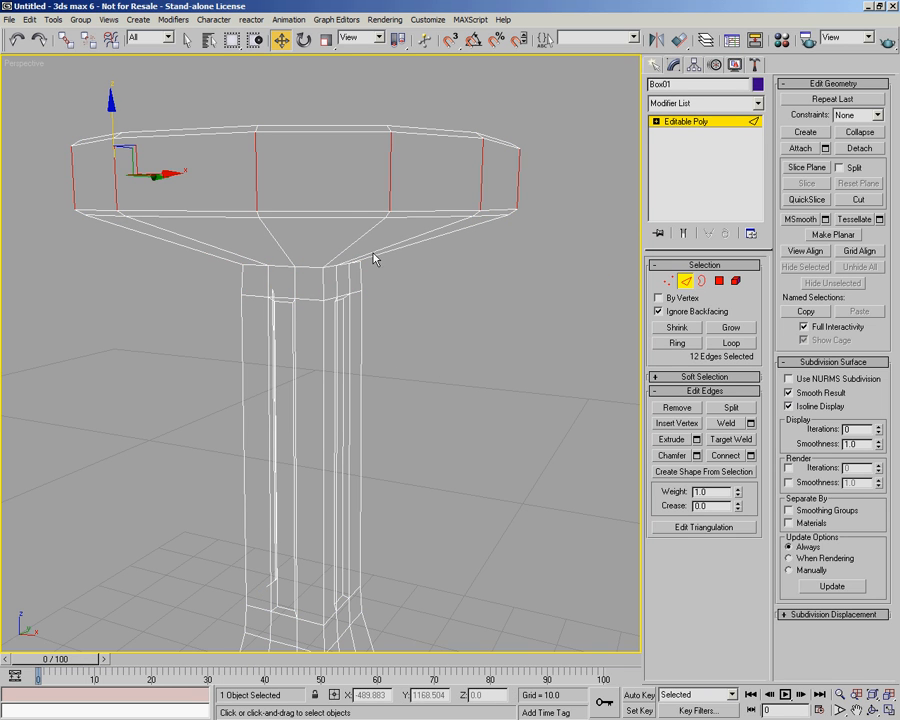
click(353, 241)
click(680, 344)
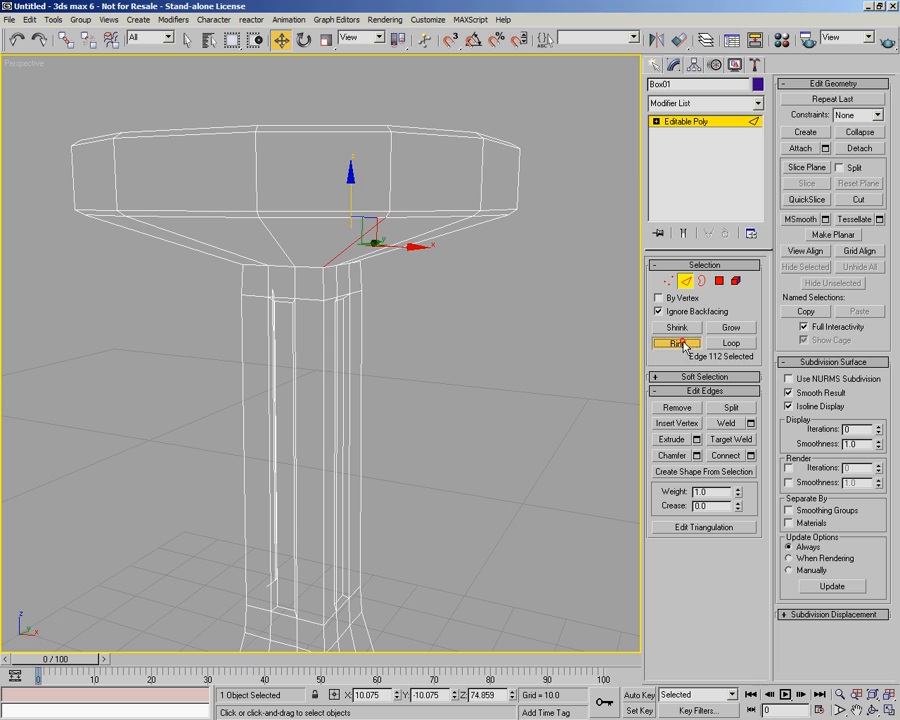
alt+middle_drag(488, 416, 440, 435)
click(751, 455)
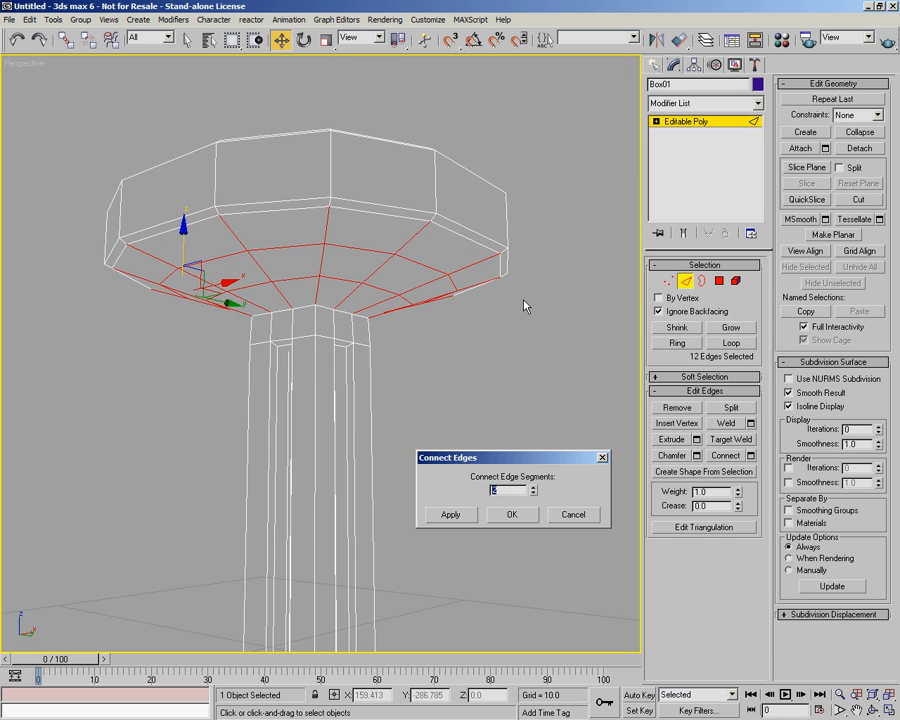
click(533, 489)
click(518, 510)
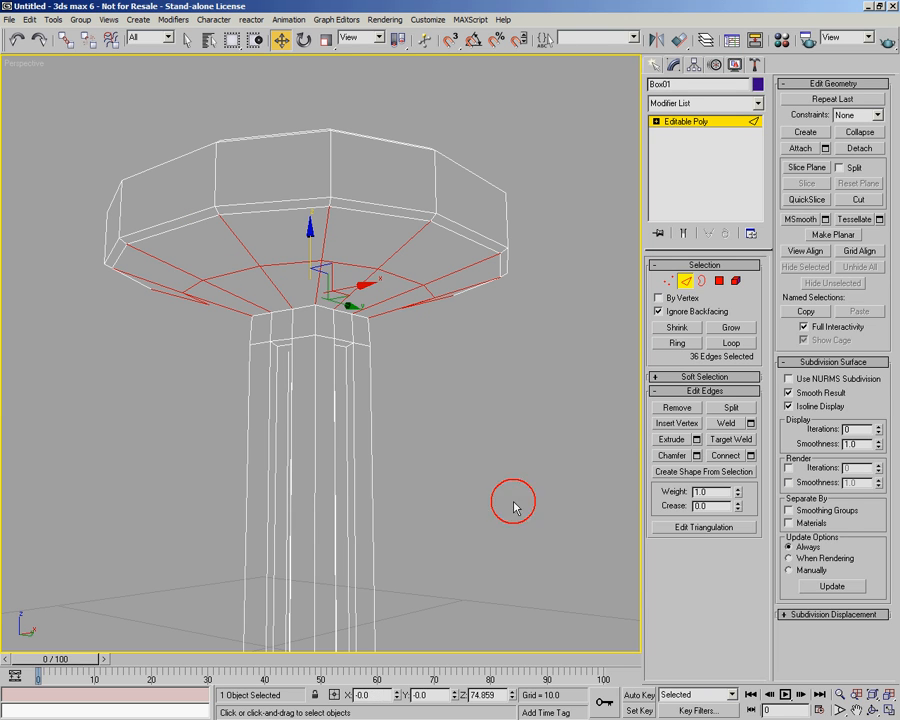
Step: Select the whole new edge loop on the underside of the round top and raise it along Z to 75.63
click(413, 278)
click(402, 276)
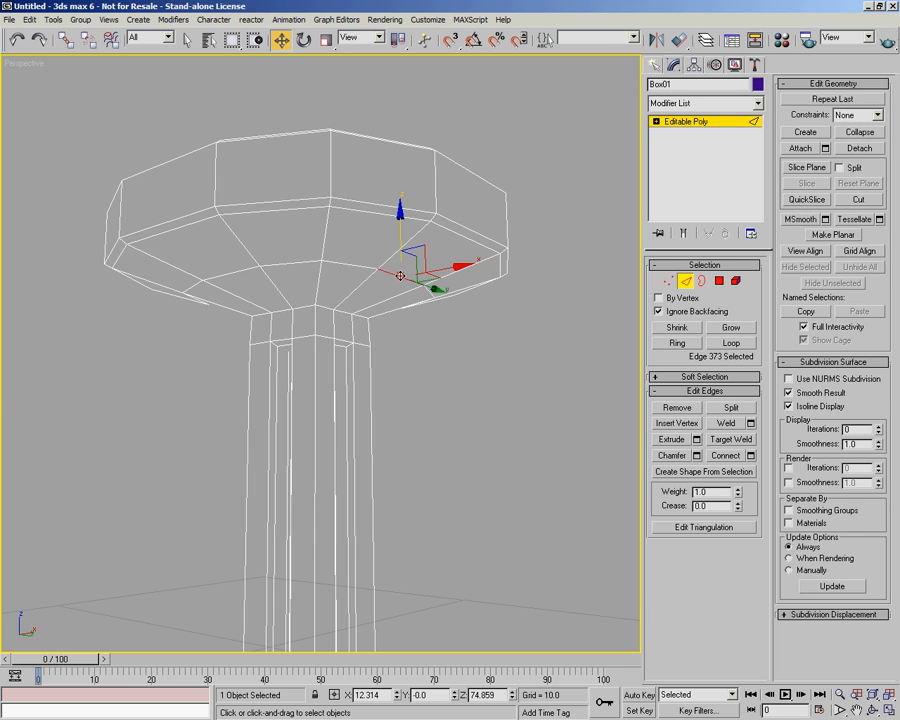
click(729, 344)
alt+middle_drag(397, 301, 396, 322)
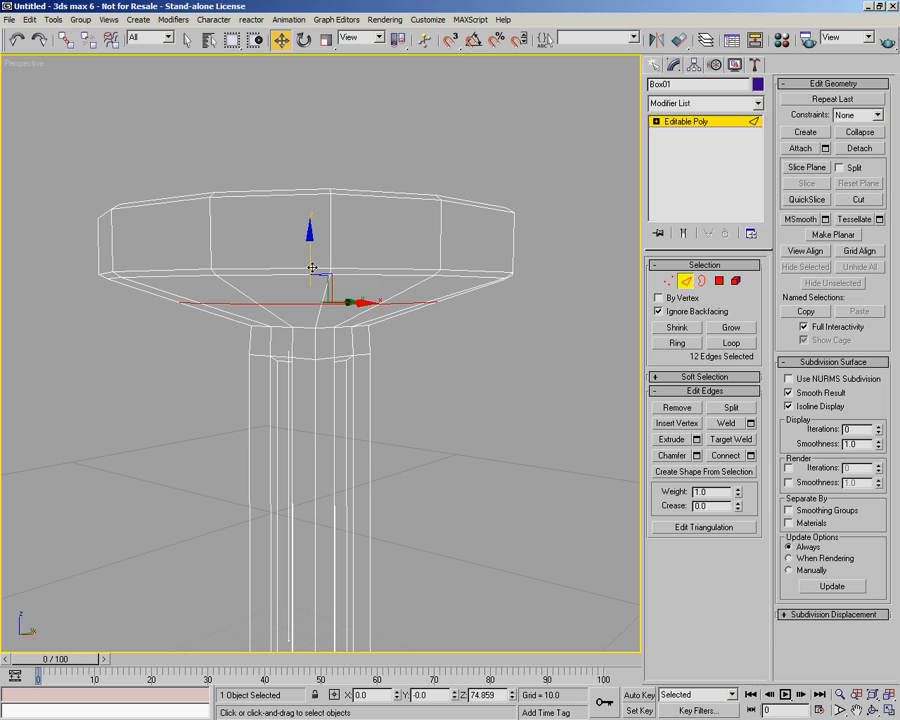
drag(310, 257, 310, 254)
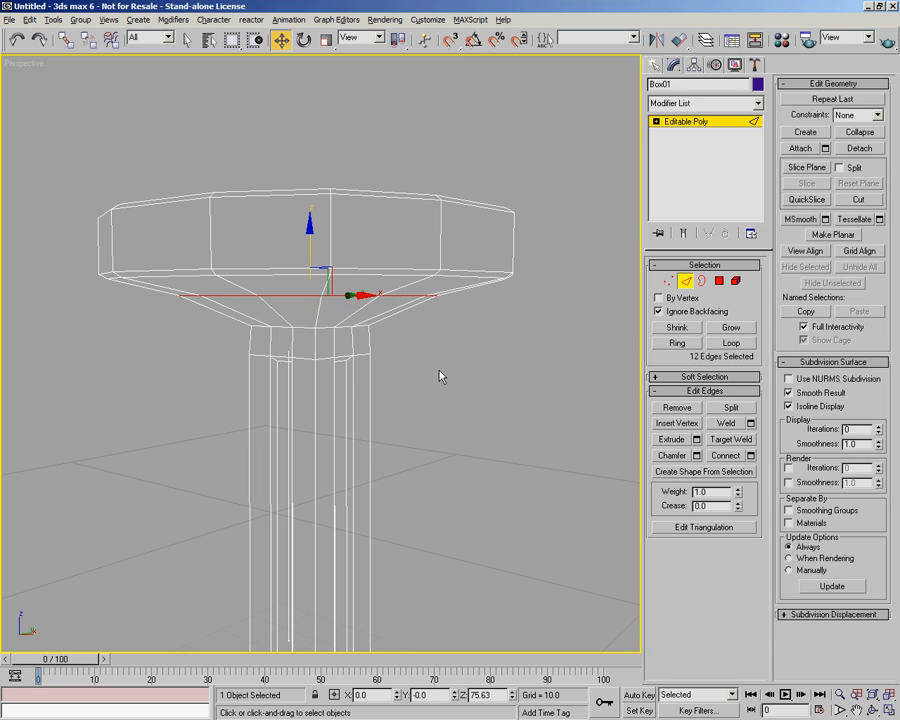
Step: Select the edge loop where the column meets the round top, scale it uniformly to about 119%, and leave edge editing
alt+middle_drag(424, 373, 387, 363)
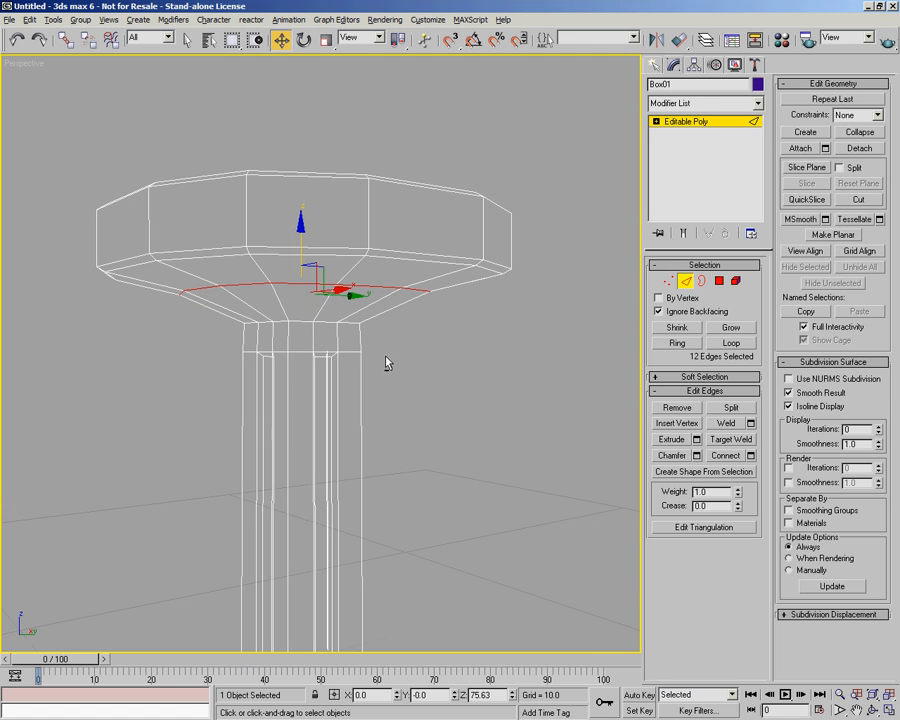
mouse_move(321, 345)
alt+middle_down()
mouse_move(297, 354)
mouse_move(313, 352)
alt+middle_up()
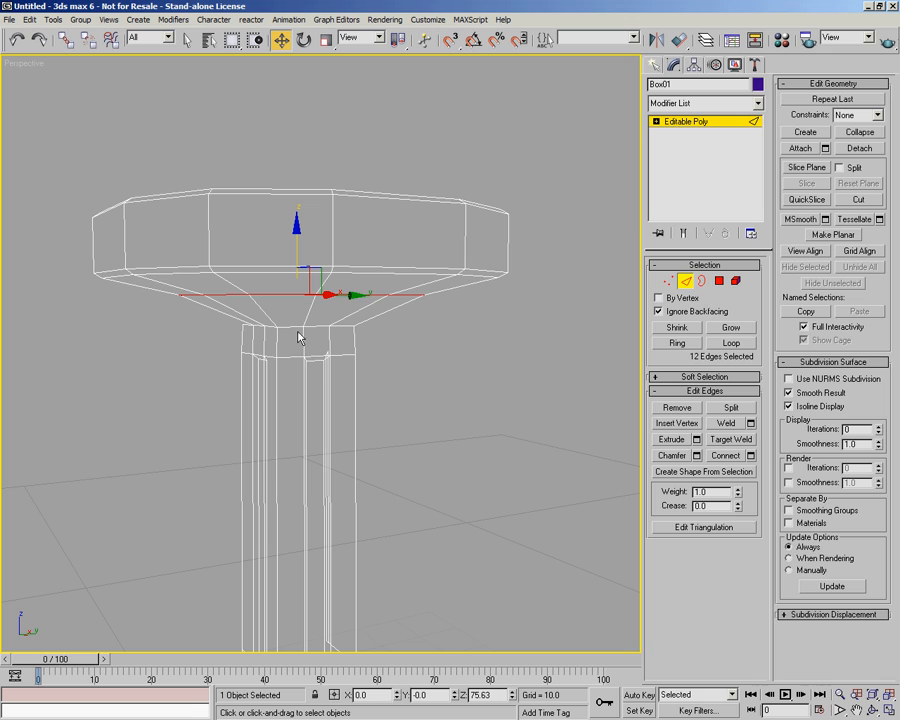
click(290, 327)
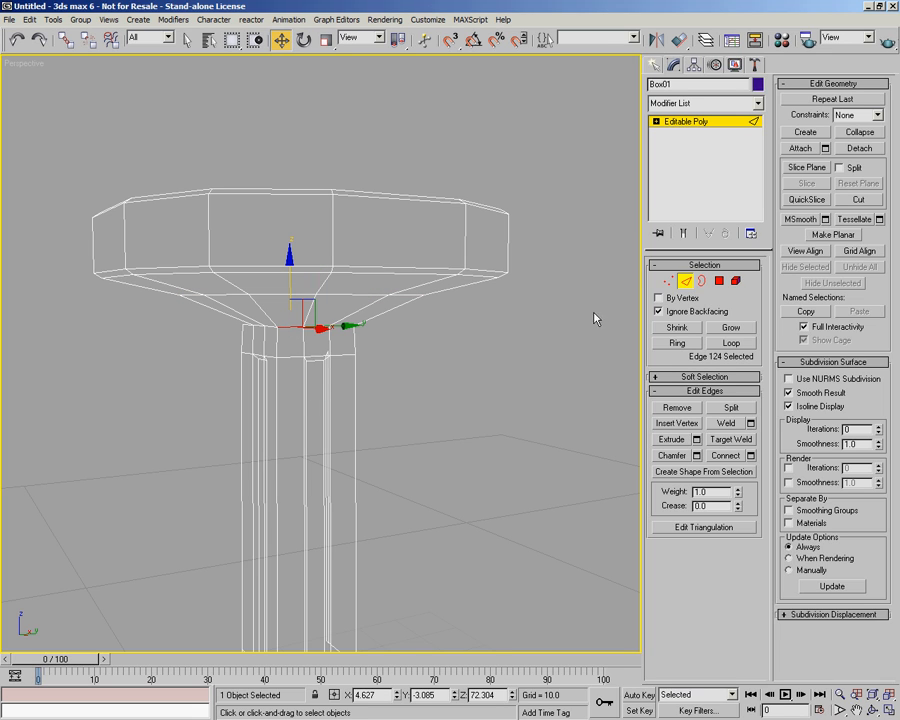
click(731, 343)
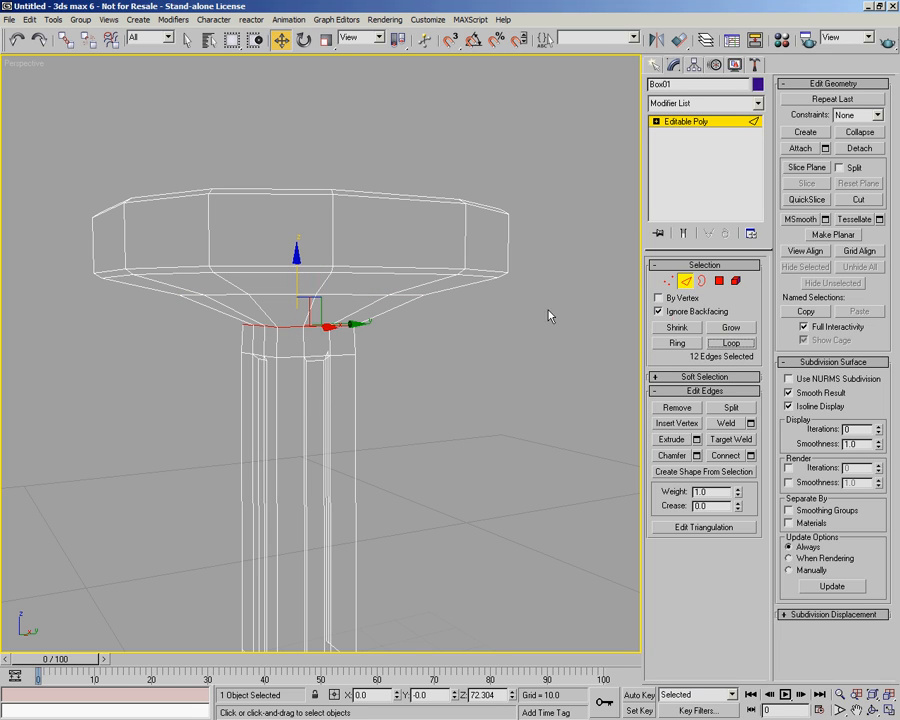
key(r)
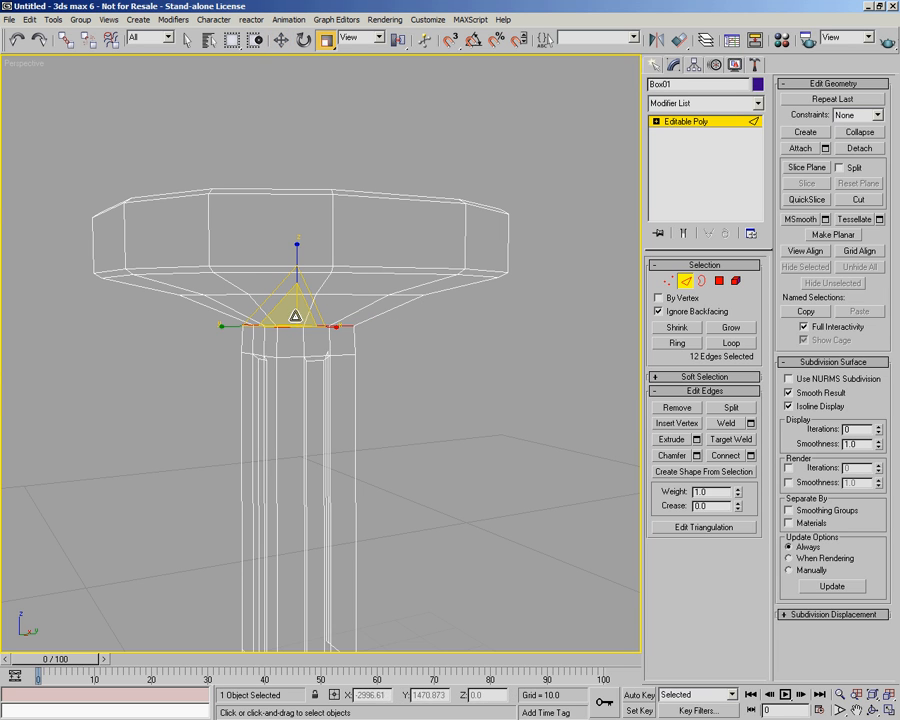
drag(295, 313, 295, 305)
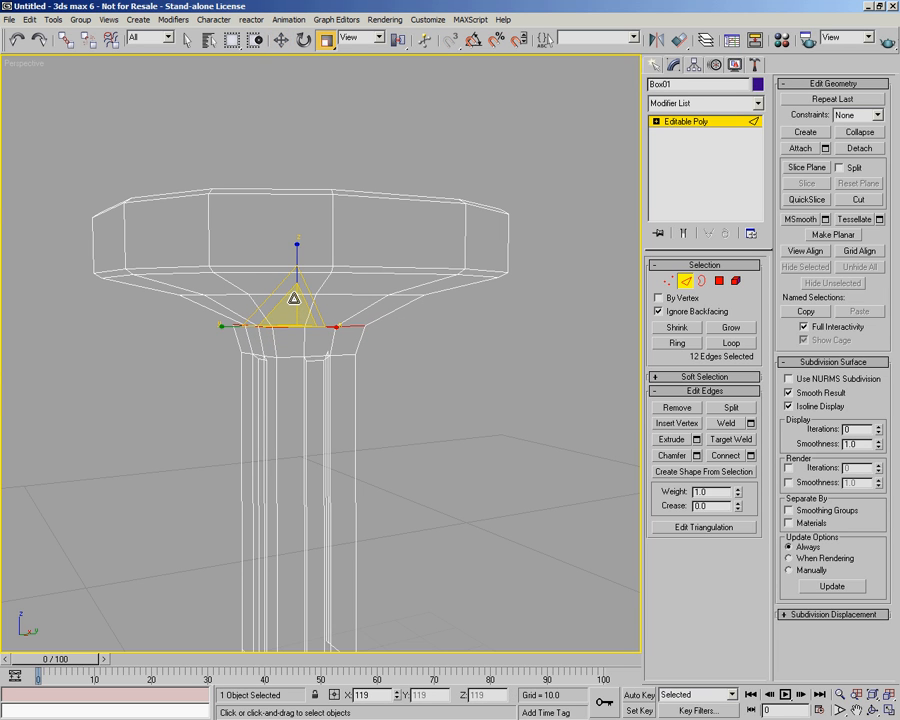
click(687, 281)
Step: Hold the current scene state and return the view to shaded display
alt+middle_drag(560, 305, 428, 340)
scroll(372, 376, down, 4)
alt+middle_drag(428, 340, 407, 331)
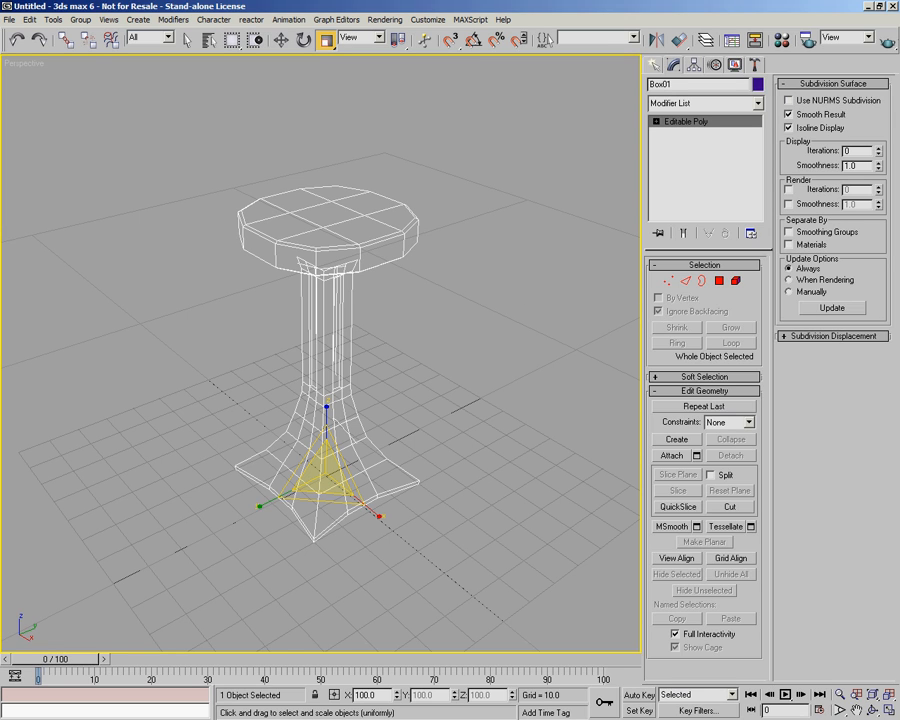
key(ctrl+alt+h)
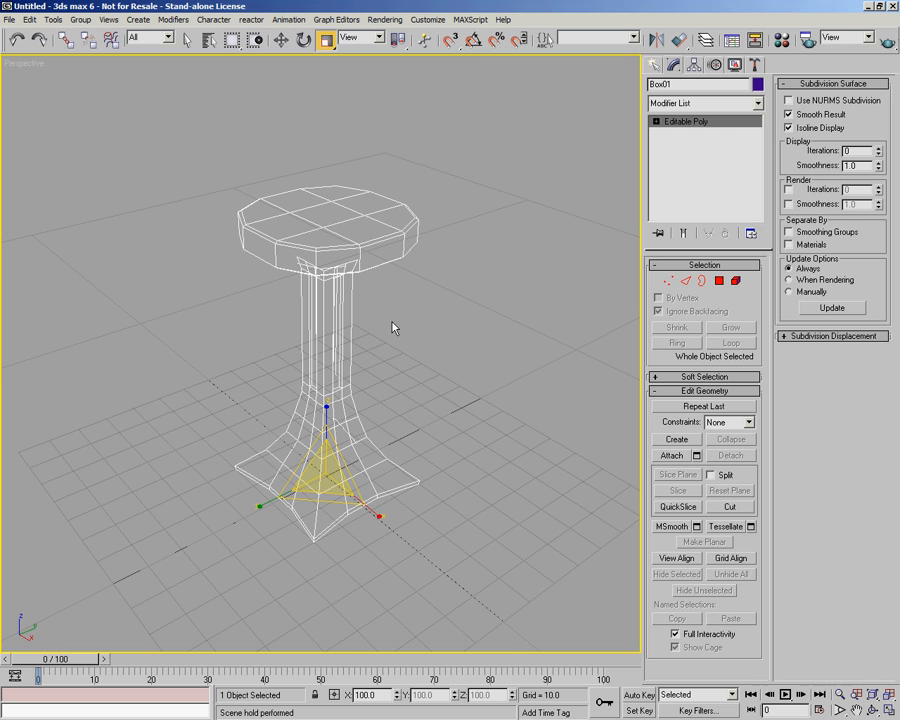
key(F3)
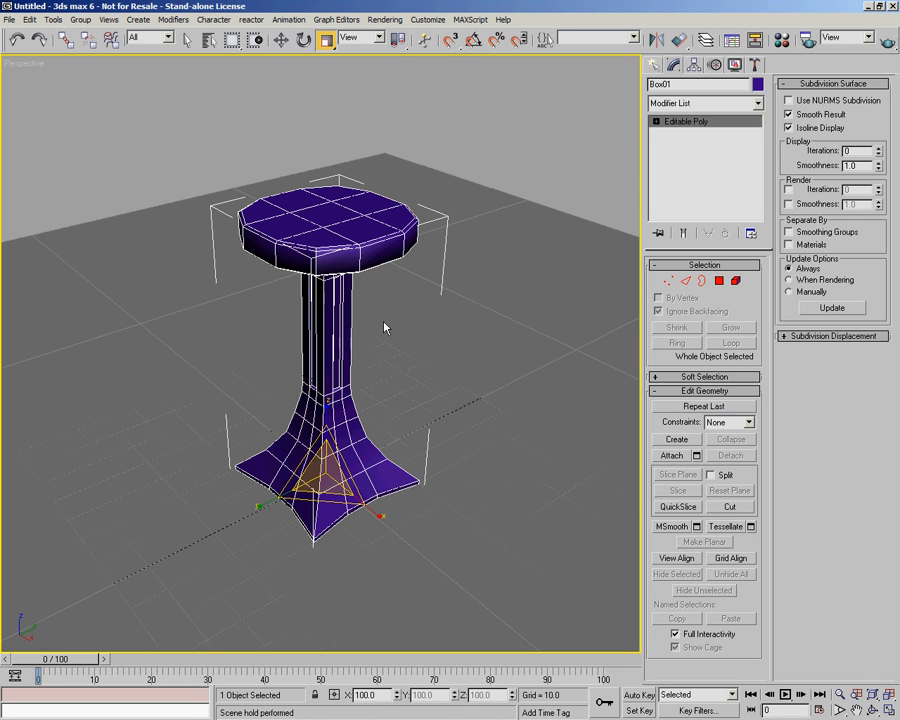
Step: Examine the shaded model from above and below, checking the round top, its underside, the column and the curved base
key(w)
alt+middle_drag(384, 326, 357, 313)
middle_drag(341, 370, 328, 424)
scroll(328, 424, up, 5)
alt+middle_drag(371, 373, 368, 462)
scroll(409, 422, up, 4)
scroll(368, 411, down, 5)
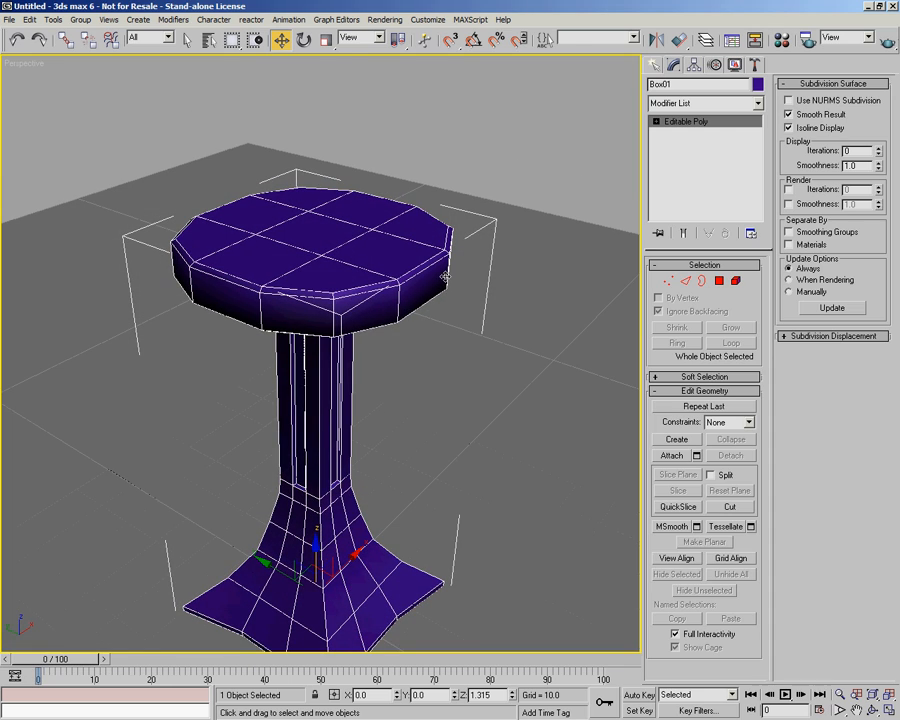
alt+middle_drag(461, 347, 352, 181)
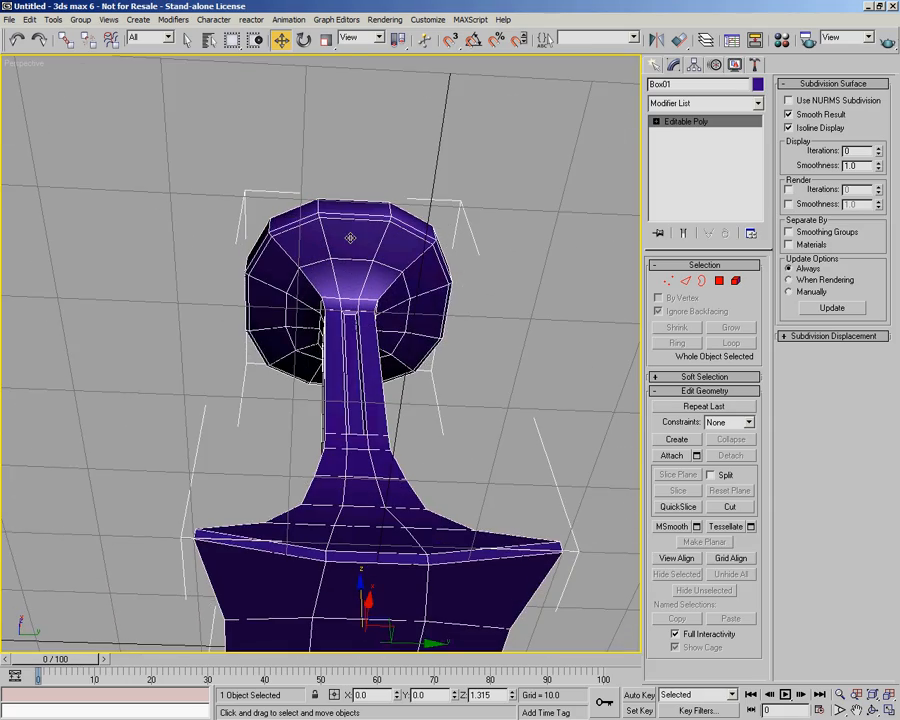
alt+middle_drag(422, 241, 360, 435)
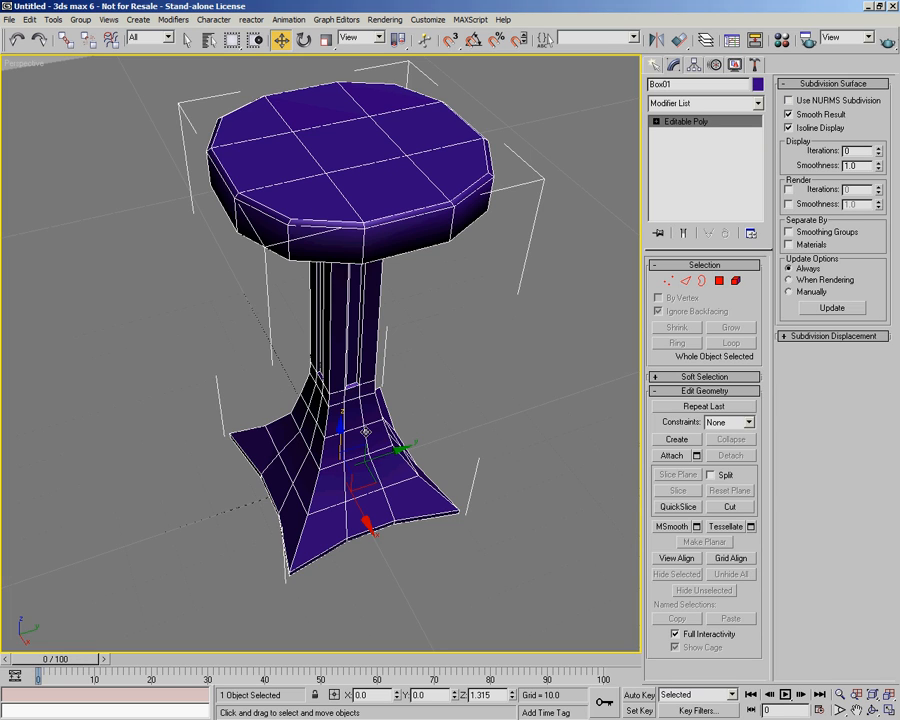
Step: Set the Auto Smooth threshold to 18 in polygon editing, apply it to the selected polygons and clear the selection
click(721, 282)
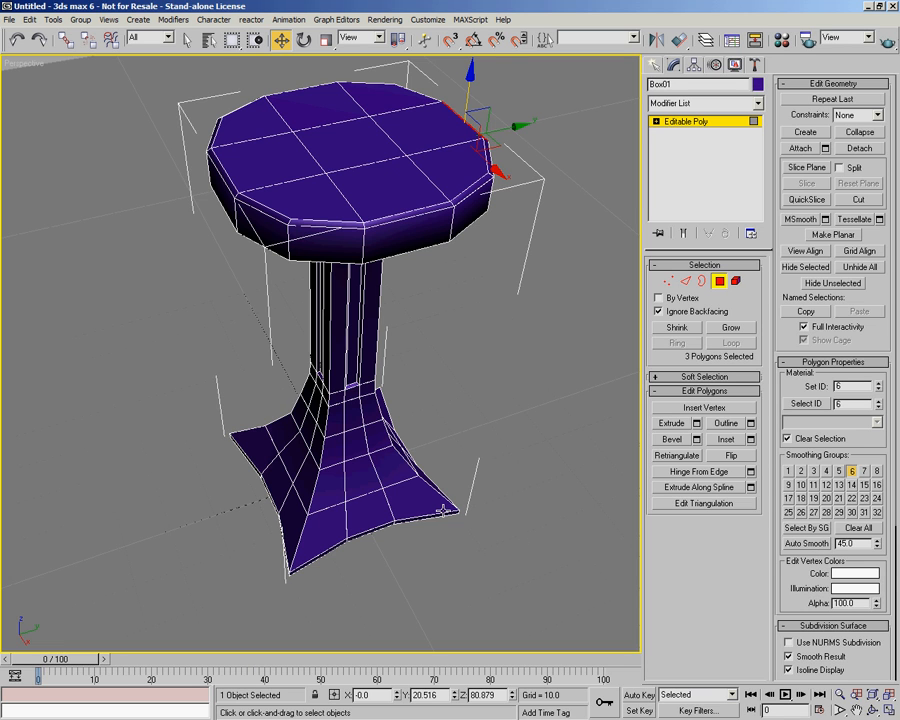
middle_drag(443, 511, 451, 481)
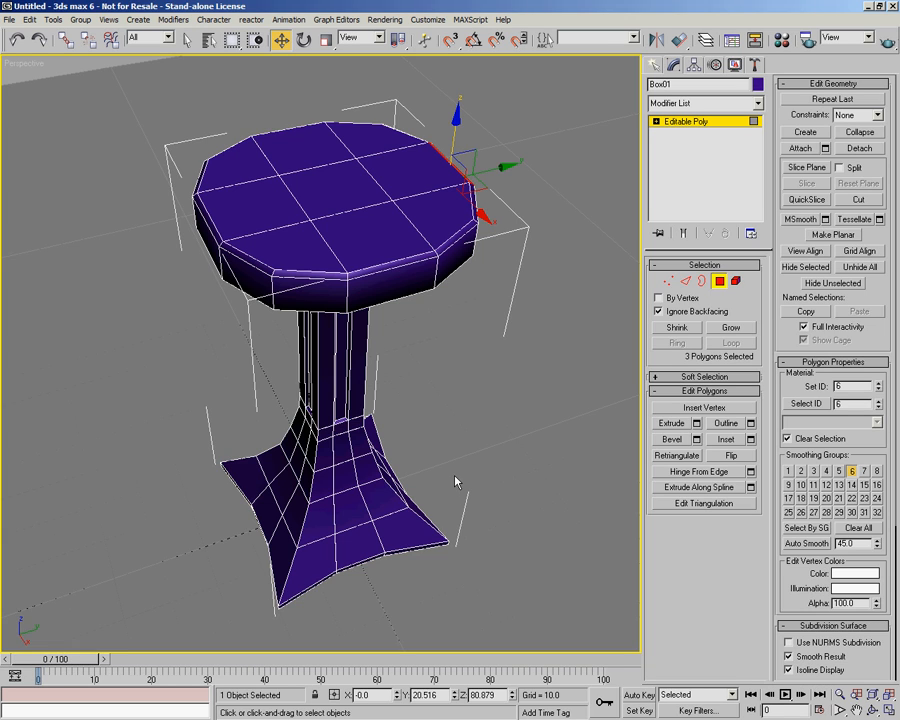
double_click(850, 543)
text(18)
click(810, 545)
click(556, 305)
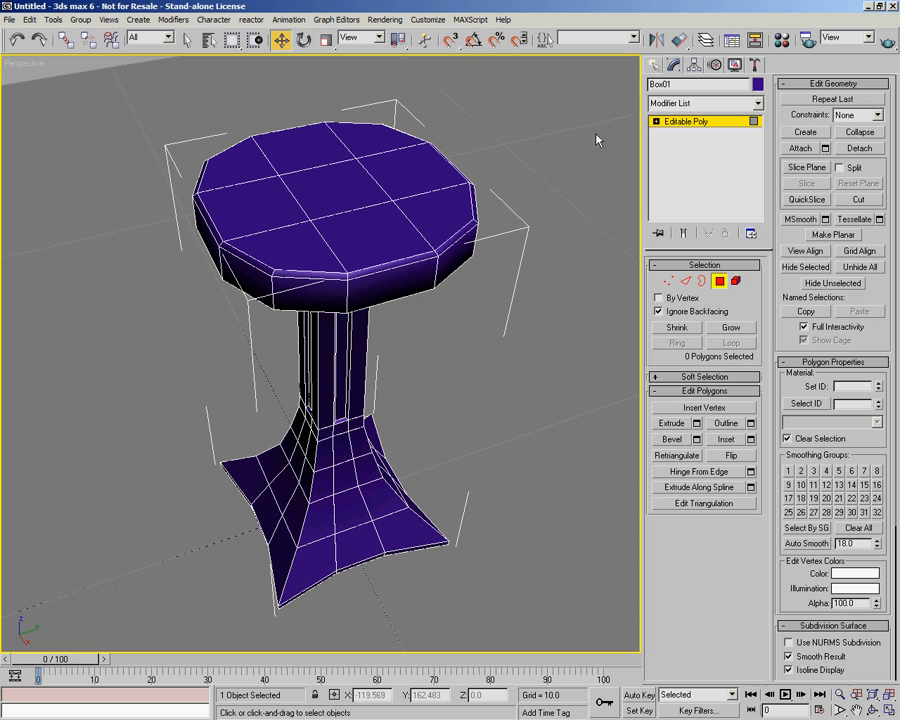
Step: Select the whole pedestal as an element, auto-smooth it with the 18 threshold and deselect it
click(737, 282)
click(437, 243)
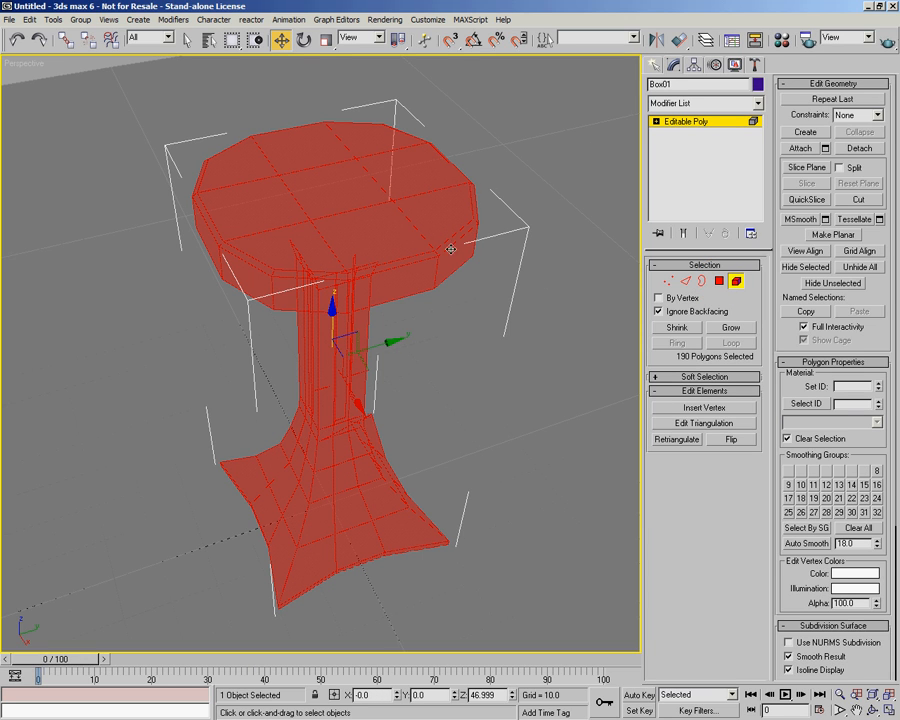
click(803, 544)
click(522, 364)
Step: Examine the smoothed shading on the flared base, the column and the underside of the round top, leaving element editing
alt+middle_drag(522, 364, 453, 402)
alt+middle_drag(510, 420, 572, 436)
alt+middle_drag(420, 396, 333, 446)
scroll(335, 428, up, 5)
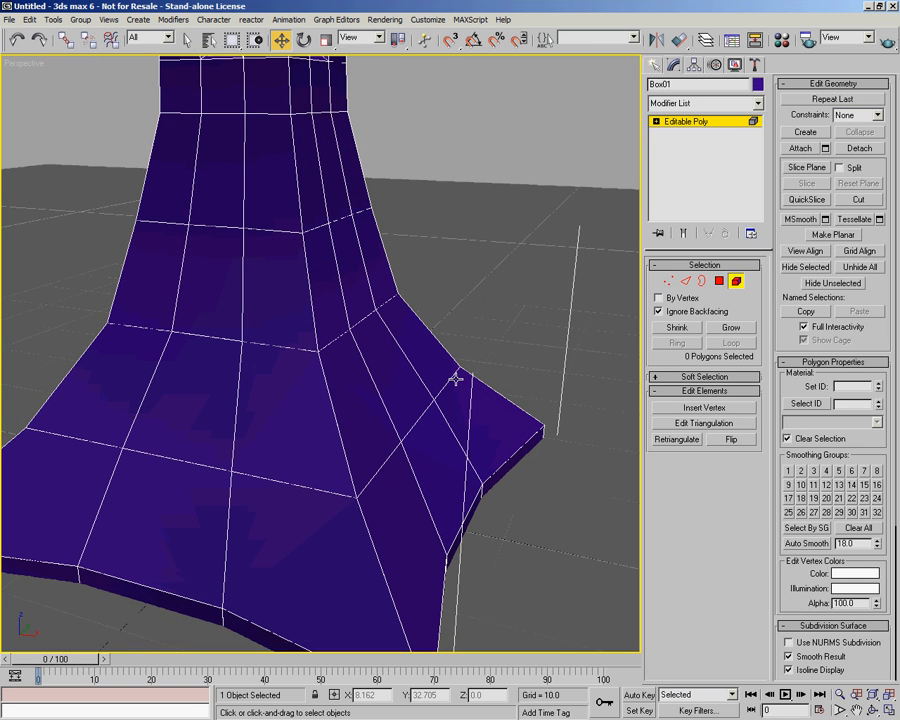
alt+middle_drag(478, 396, 437, 389)
scroll(430, 305, down, 5)
alt+middle_drag(430, 305, 650, 352)
scroll(466, 457, up, 5)
click(736, 283)
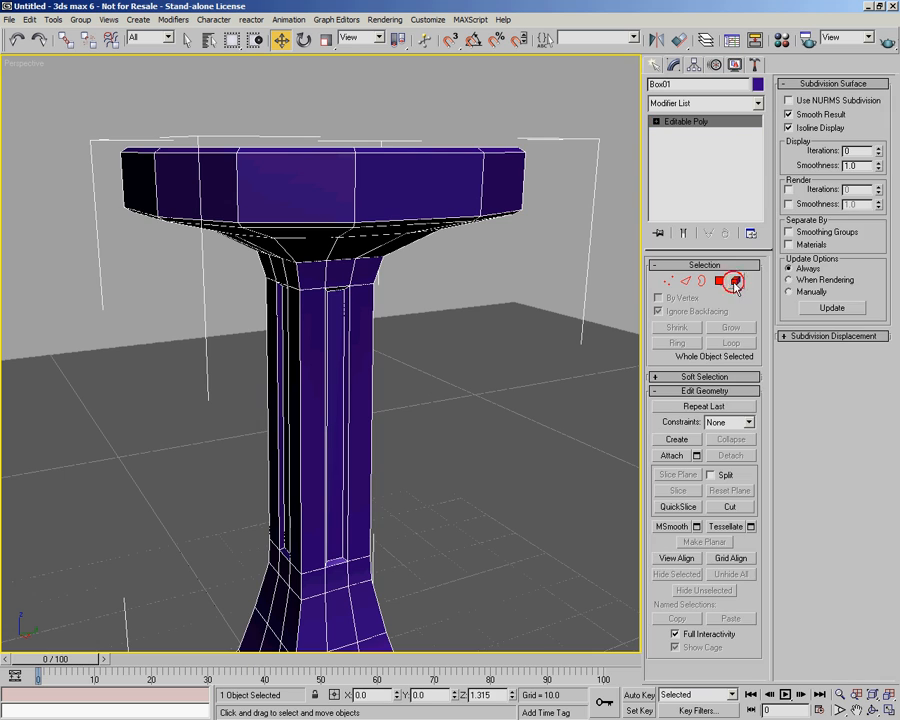
alt+middle_drag(489, 392, 442, 335)
scroll(422, 398, down, 4)
scroll(426, 386, up, 2)
scroll(442, 335, down, 2)
scroll(430, 330, up, 2)
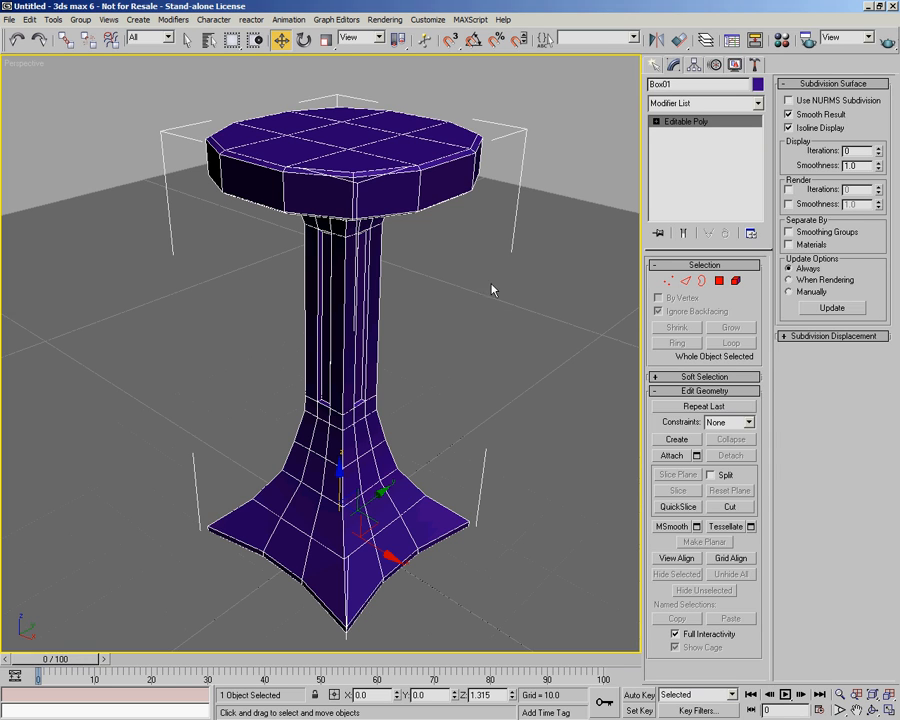
Step: Create a teapot with a radius of about 11.3 on the ground grid beside the pedestal
click(656, 65)
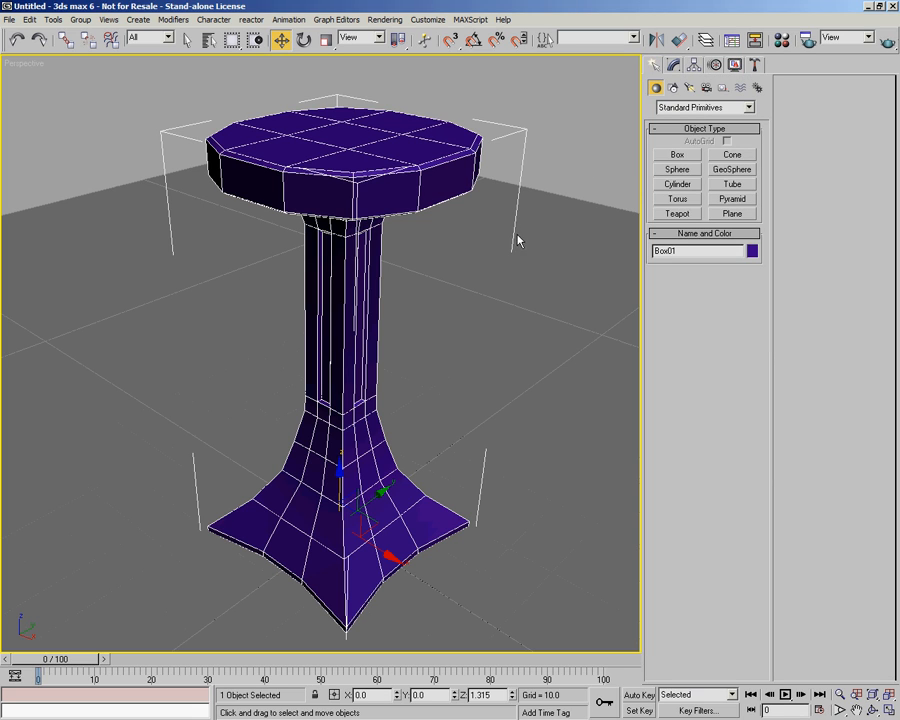
click(679, 215)
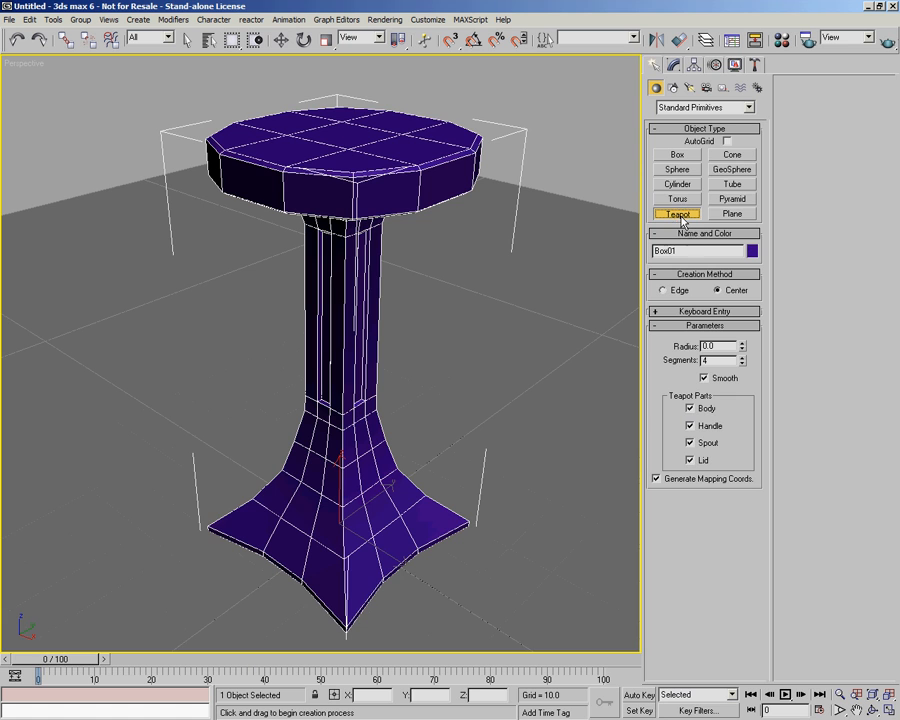
alt+middle_drag(521, 278, 469, 319)
scroll(498, 290, down, 3)
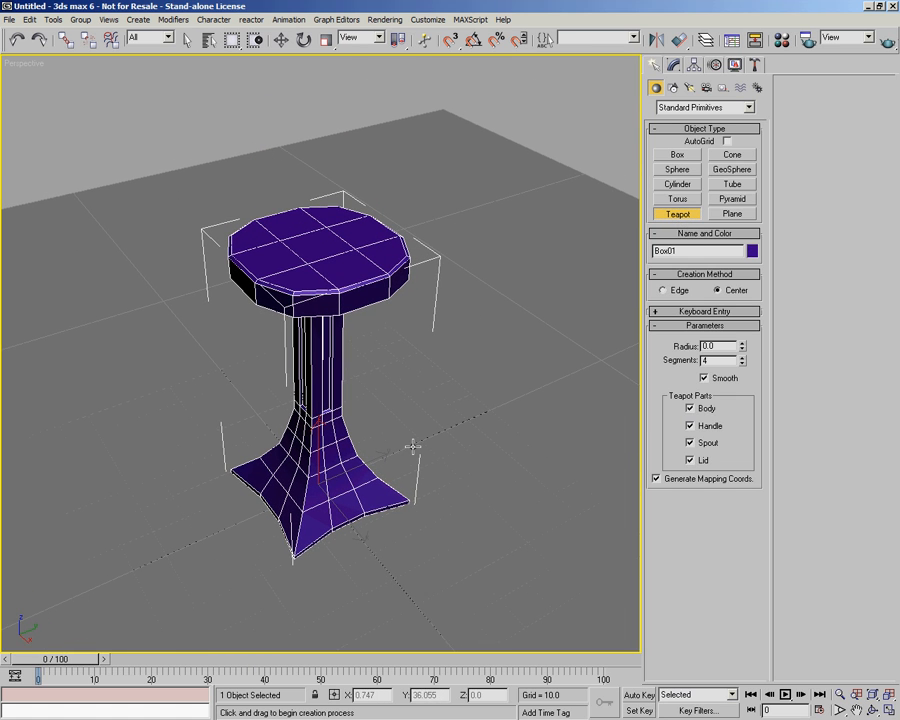
drag(414, 440, 427, 462)
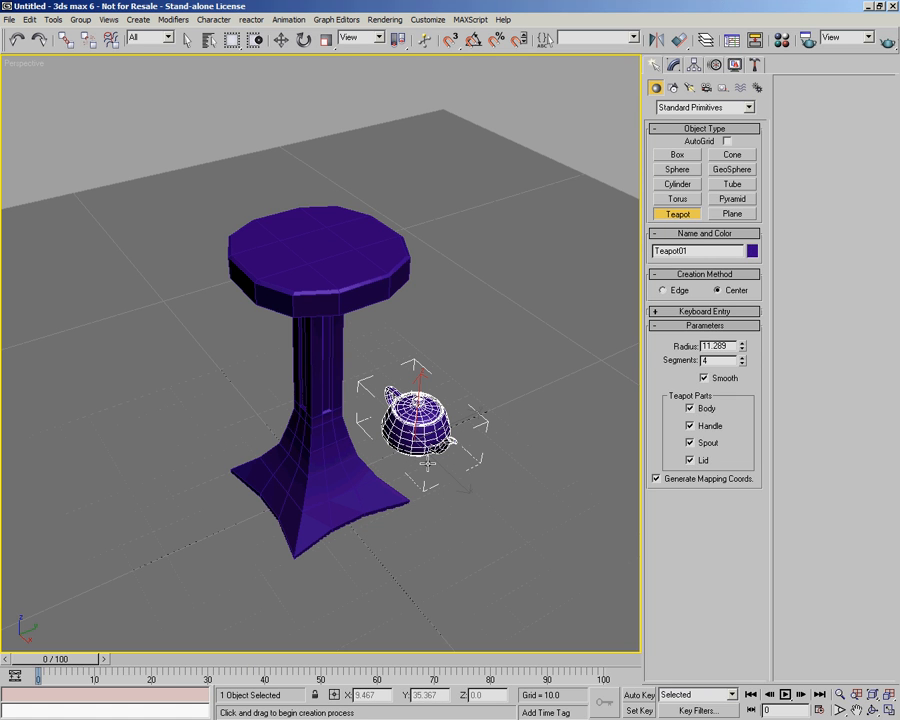
Step: Move the teapot onto the middle of the pedestal's round top, to about Y -0.26 and Z 84.27
click(283, 42)
alt+middle_drag(544, 466, 510, 439)
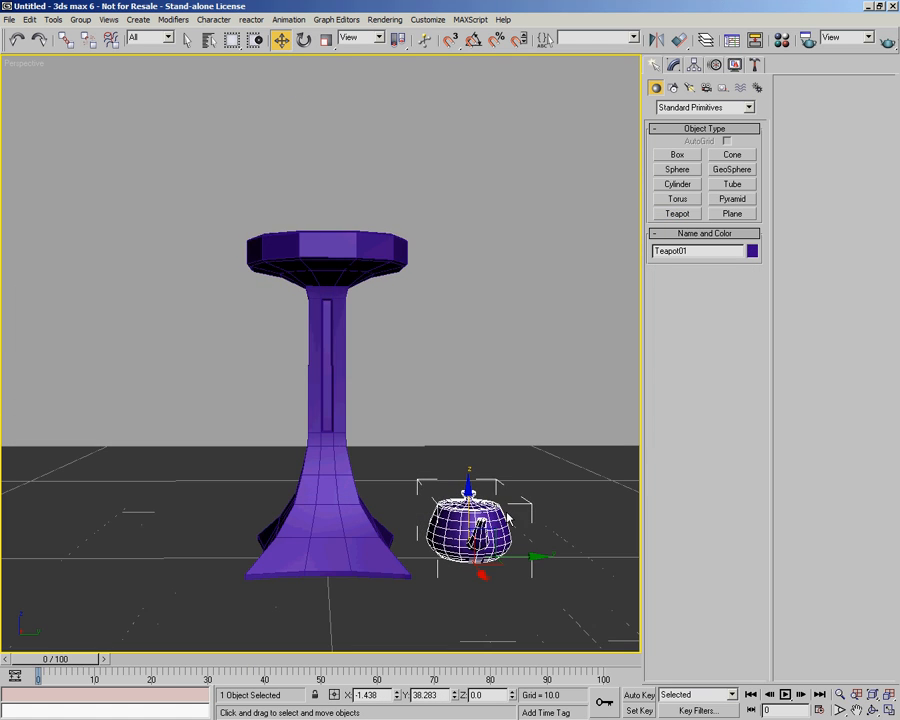
drag(507, 517, 362, 192)
alt+middle_drag(334, 336, 361, 411)
scroll(321, 432, up, 5)
alt+middle_drag(395, 303, 399, 303)
drag(372, 296, 370, 319)
alt+middle_drag(386, 358, 597, 320)
scroll(441, 436, down, 5)
middle_drag(443, 423, 474, 397)
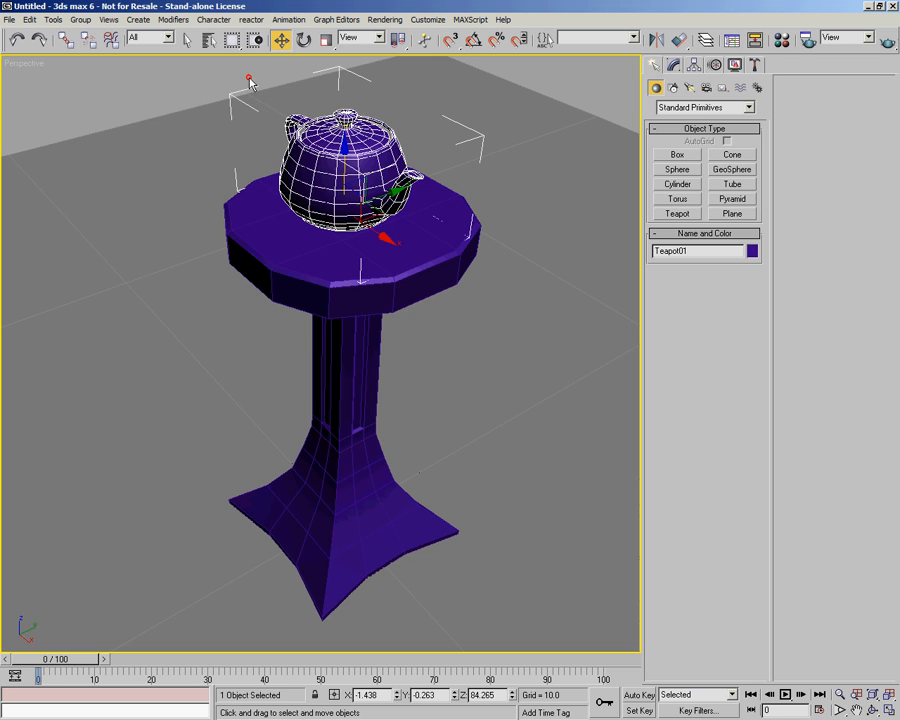
Step: Delete the teapot standing on the round top
click(250, 82)
click(345, 119)
key(Delete)
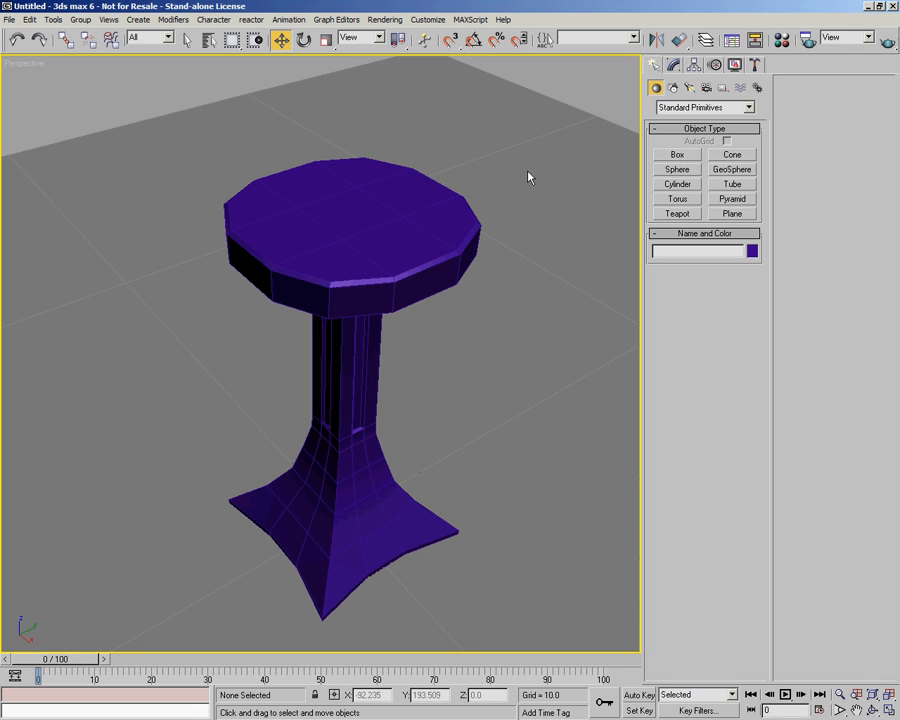
Step: Start teapot creation with AutoGrid on, try teapots of radius about 4.6 on the column and 4.7 on the base, and remove both
click(681, 216)
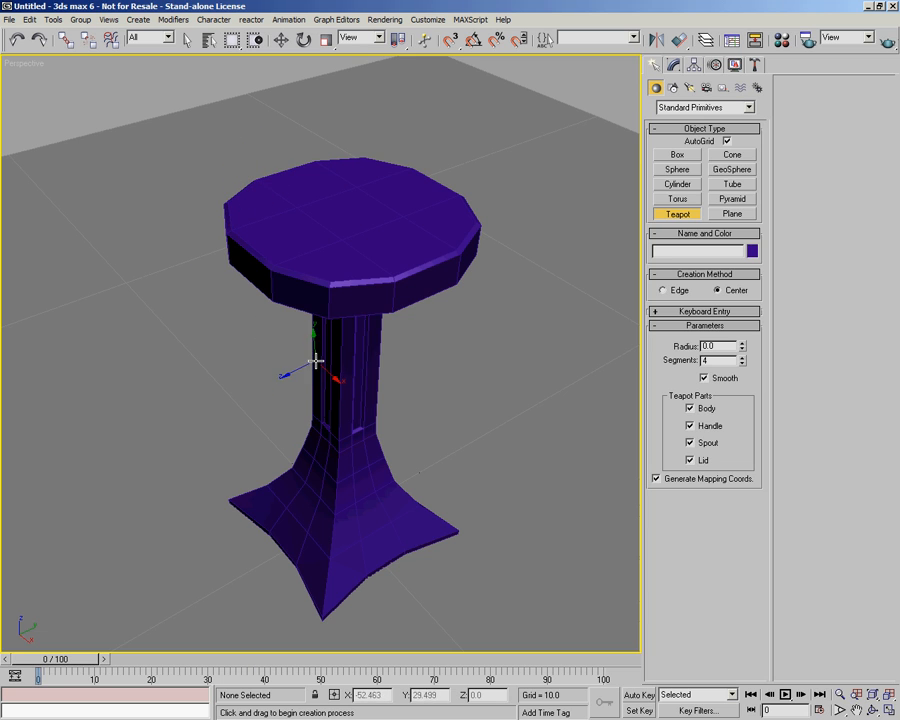
drag(309, 417, 307, 440)
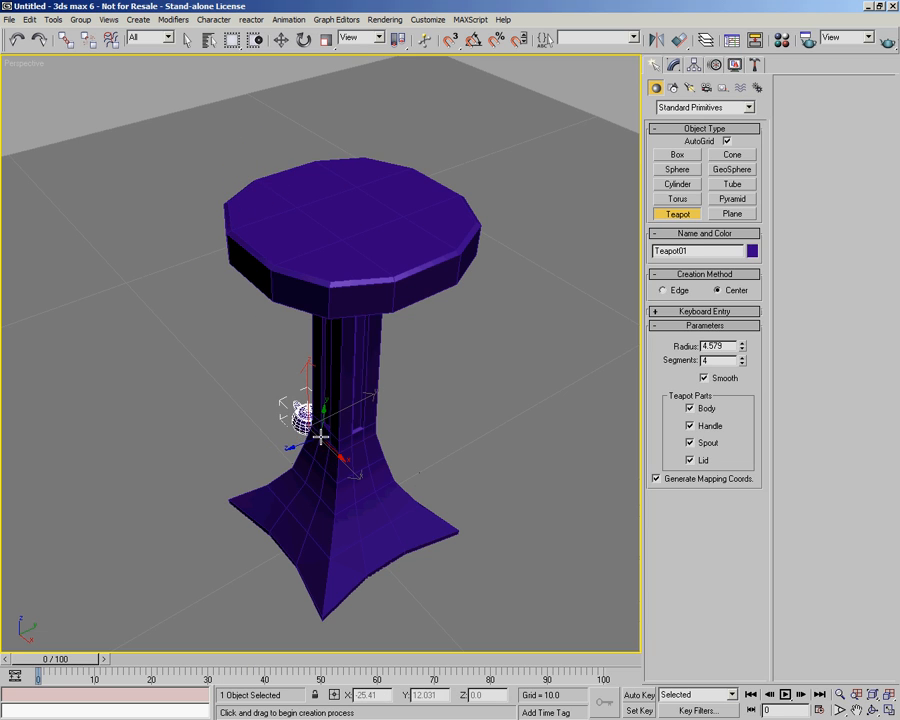
key(Delete)
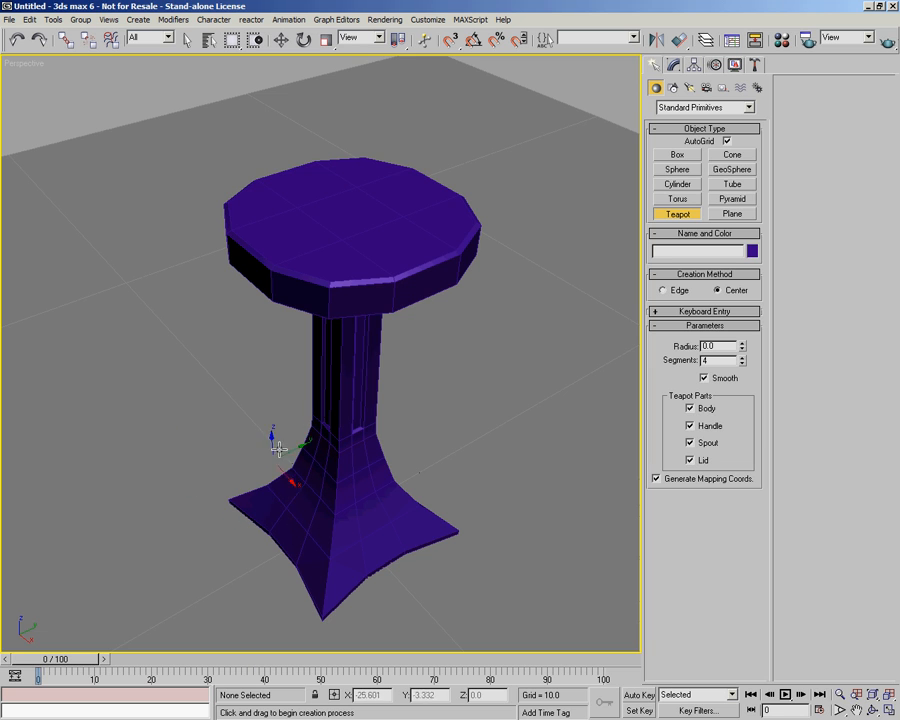
drag(371, 511, 396, 505)
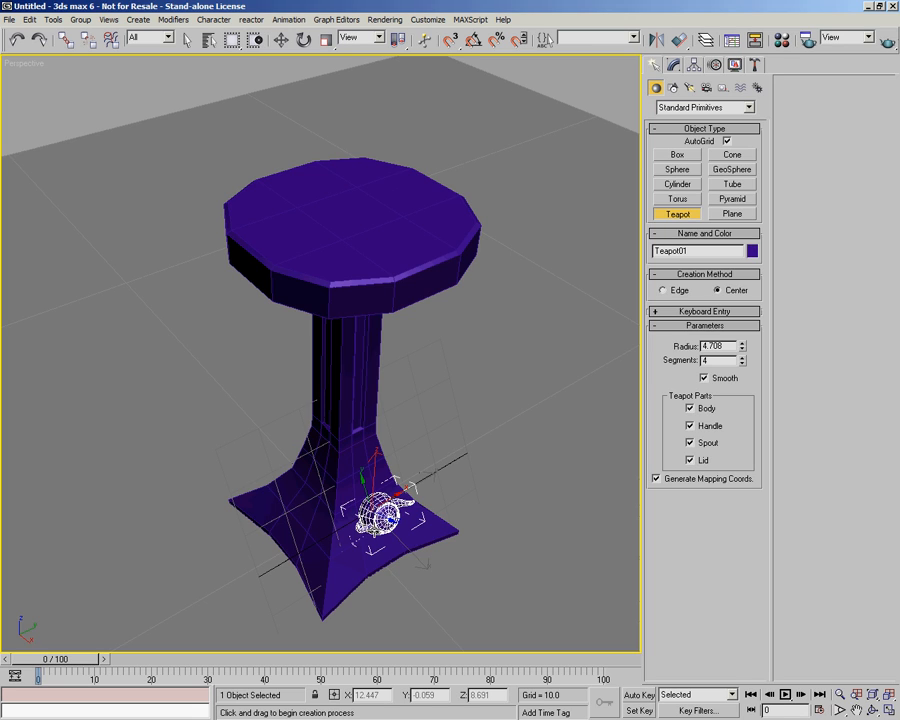
key(ctrl+z)
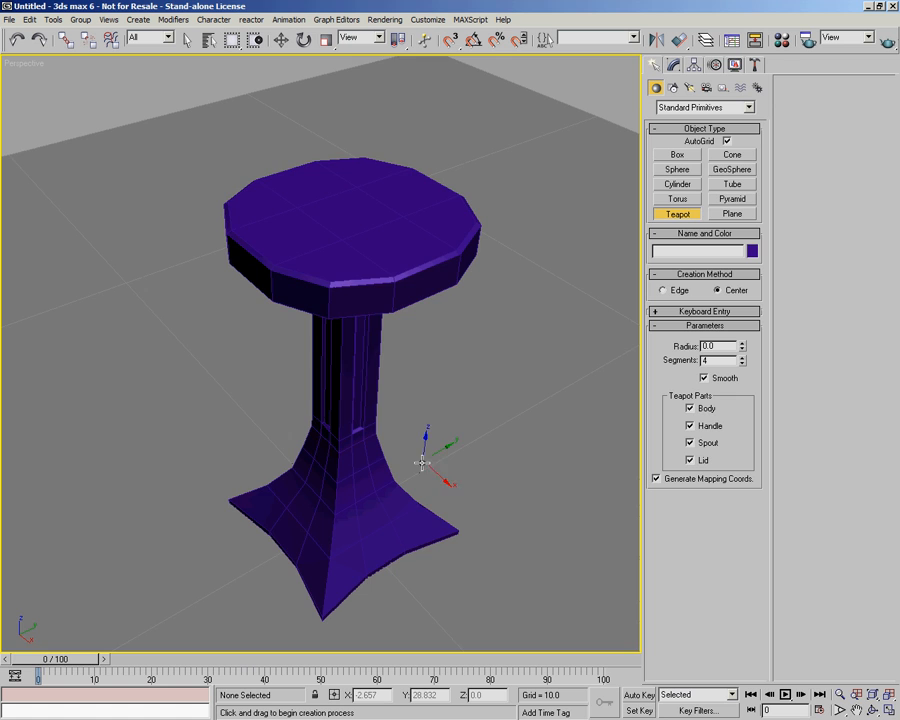
Step: Switch to wireframe display and create AutoGrid teapots of radius about 8.6 and 5.4 on two faces of the flared base
key(F3)
middle_drag(400, 515, 398, 397)
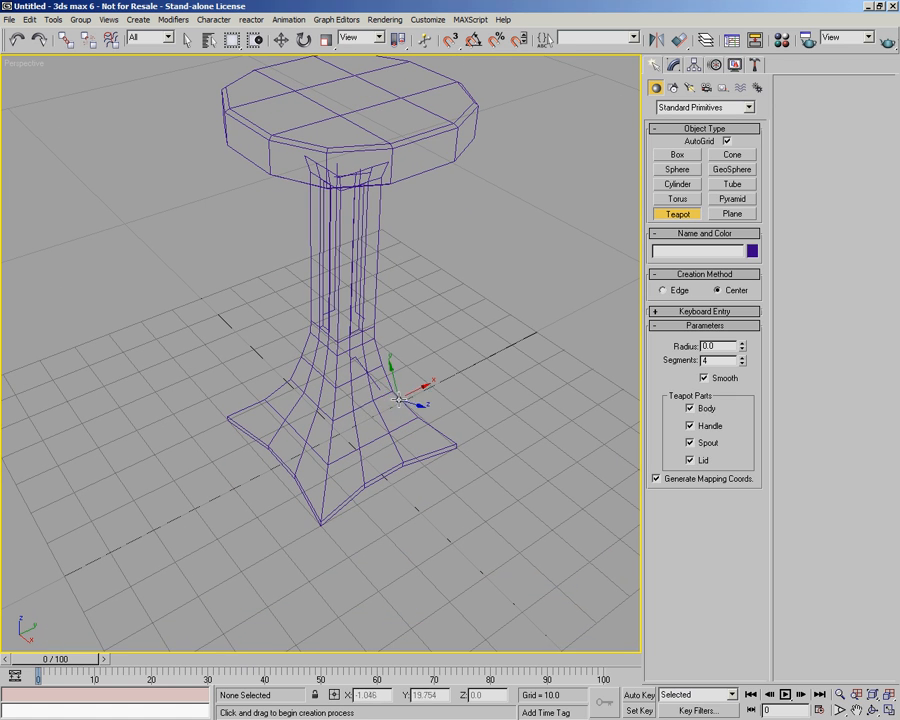
drag(369, 427, 383, 458)
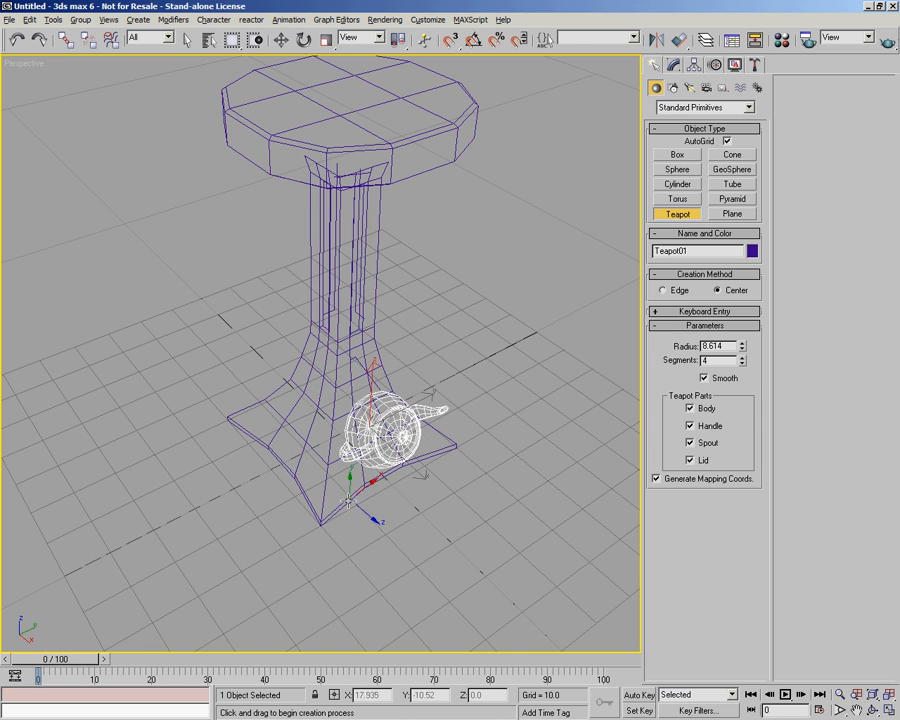
alt+middle_drag(350, 496, 403, 480)
drag(250, 467, 251, 436)
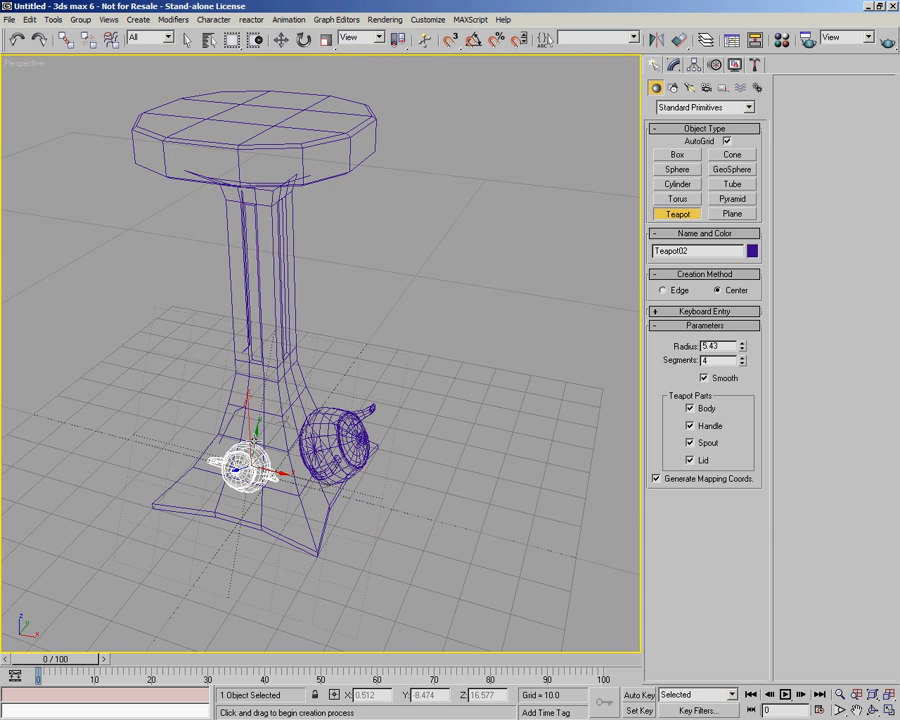
Step: Create two AutoGrid teapots against the underside of the round top and one of radius about 4.6 on another base face
drag(231, 193, 232, 182)
alt+middle_drag(380, 284, 327, 261)
drag(419, 206, 424, 196)
alt+middle_drag(585, 338, 400, 300)
drag(384, 496, 424, 497)
alt+middle_drag(424, 497, 355, 358)
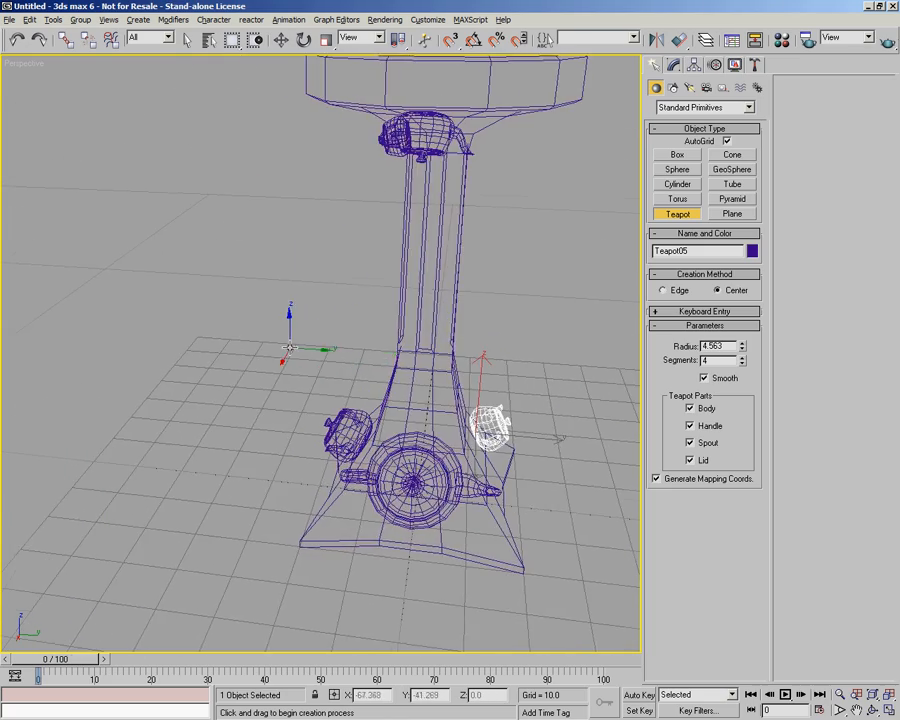
Step: View the surface-aligned teapots from several sides and undo the creation of all five
alt+middle_drag(289, 348, 356, 358)
alt+middle_drag(260, 351, 221, 335)
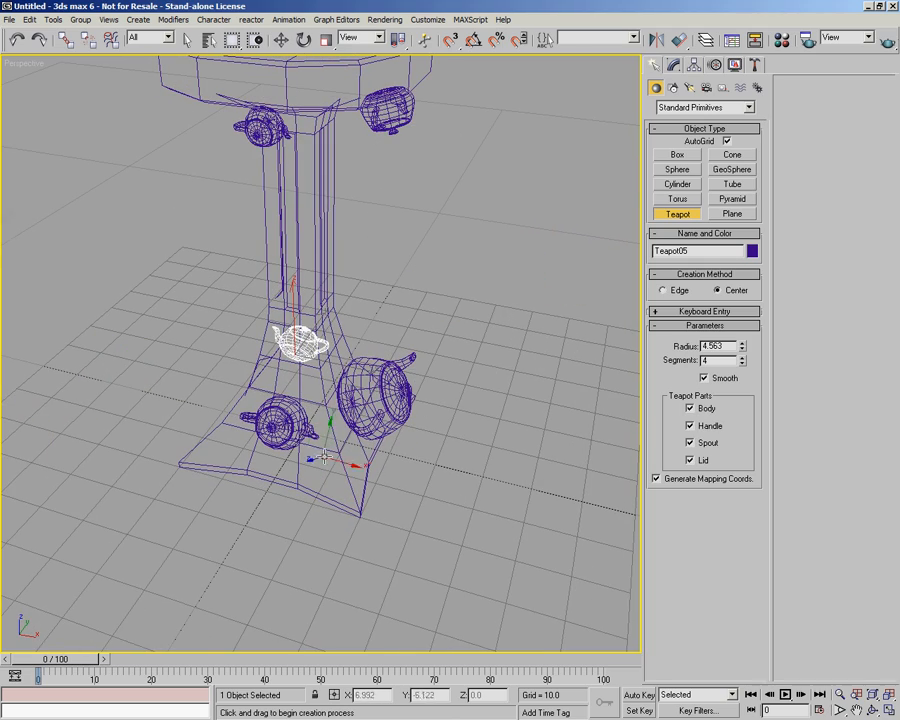
alt+middle_drag(376, 279, 389, 389)
scroll(358, 307, down, 3)
scroll(362, 332, up, 3)
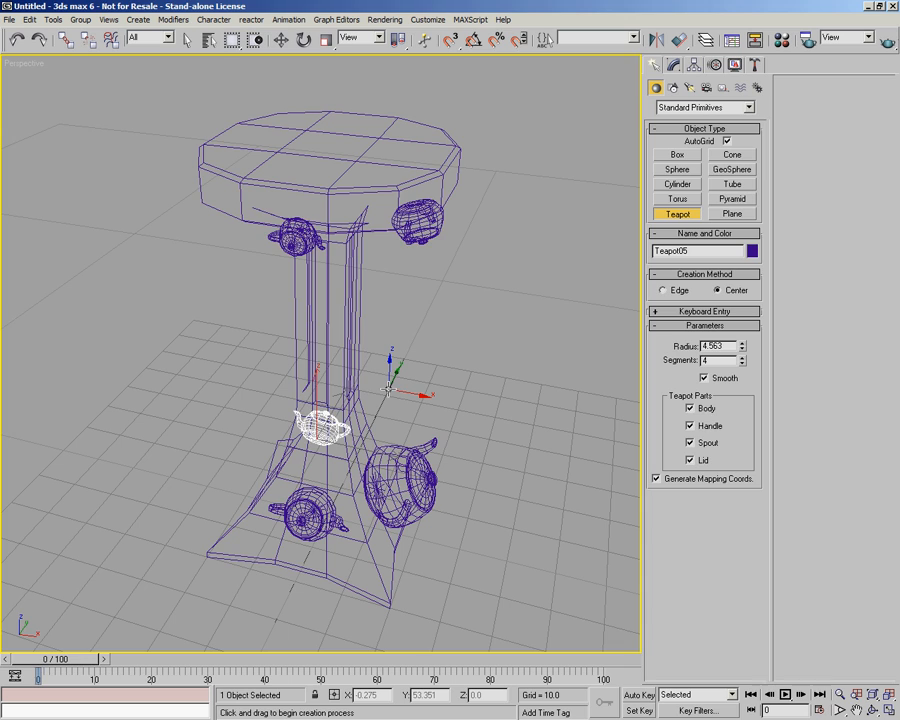
key(ctrl+z)
key(ctrl+z)
key(ctrl+z)
key(ctrl+z)
key(ctrl+z)
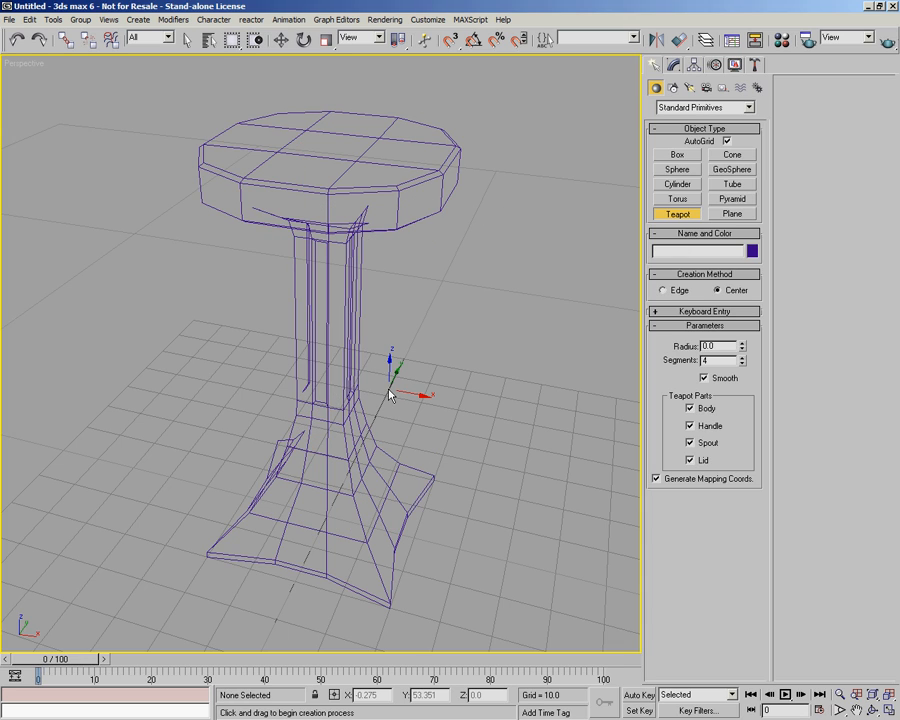
Step: Create an AutoGrid teapot with a radius of about 11.3 at the centre of the round top and leave teapot creation
alt+middle_drag(434, 283, 346, 327)
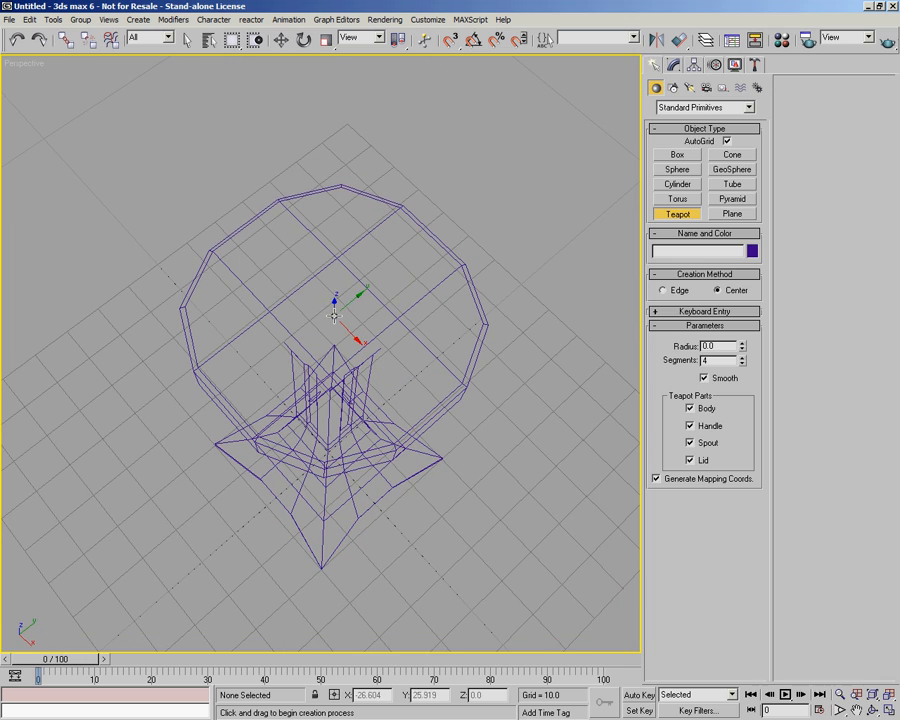
drag(335, 315, 357, 250)
alt+middle_drag(310, 233, 371, 347)
scroll(331, 361, down, 3)
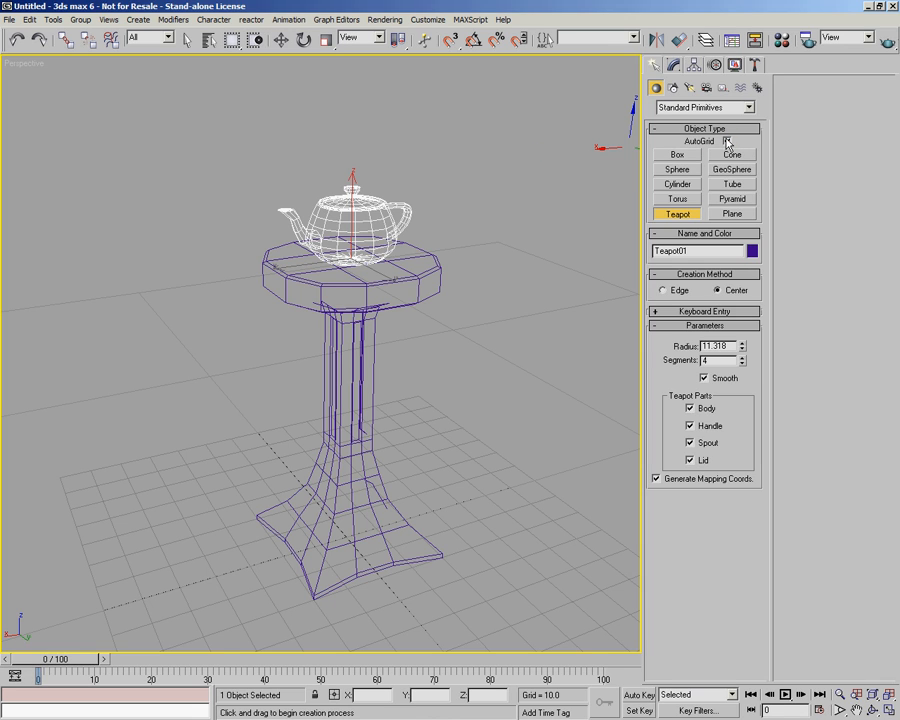
click(188, 42)
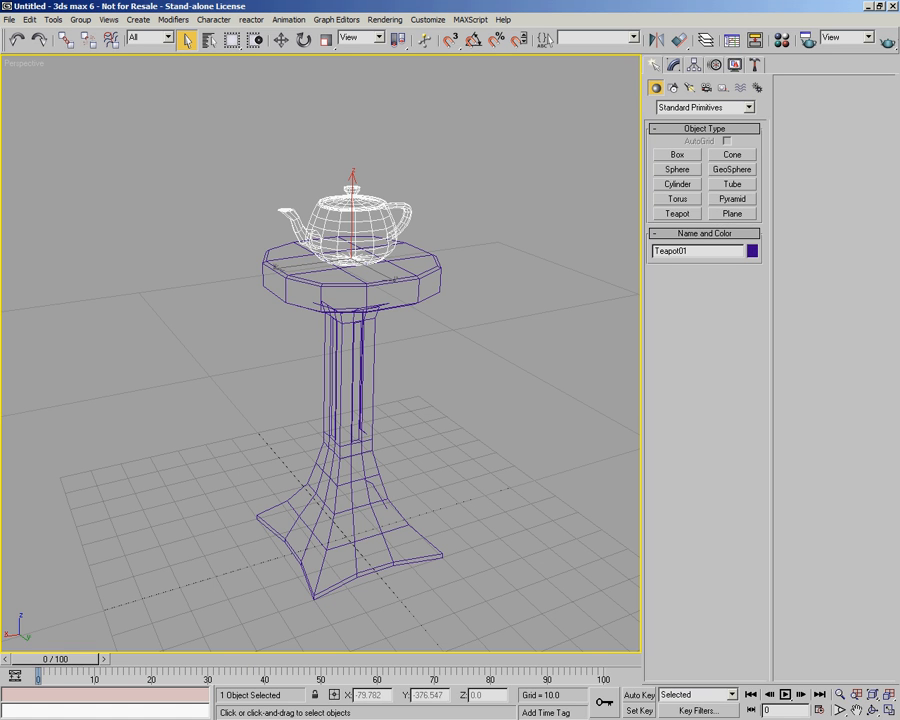
alt+middle_drag(208, 240, 253, 266)
middle_drag(287, 303, 290, 298)
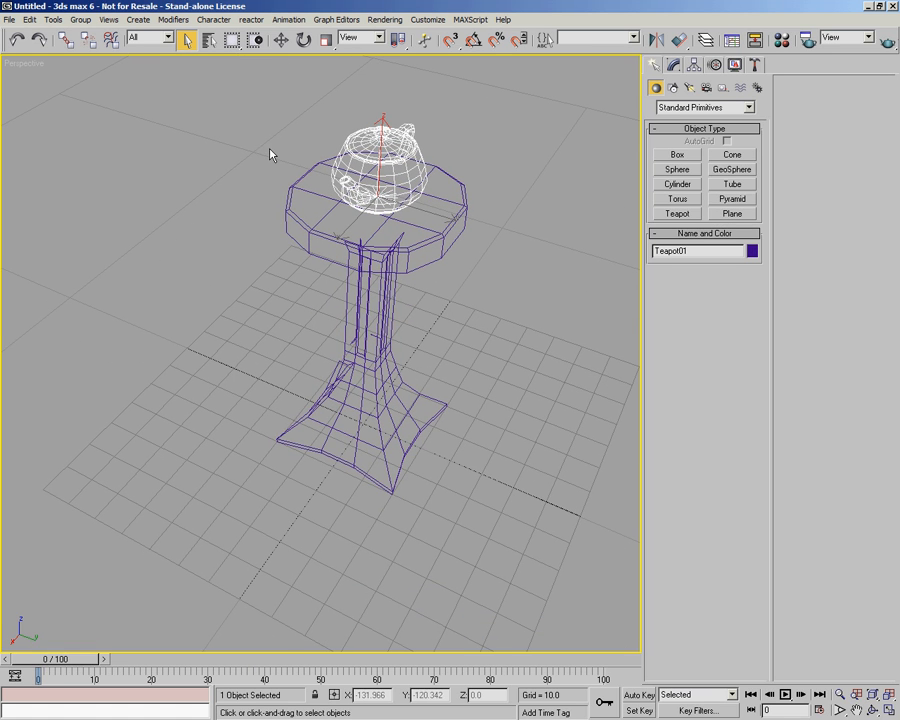
Step: Select the pedestal and clone it along negative Y at a spacing of about 55.5, as eight independent copies
click(282, 40)
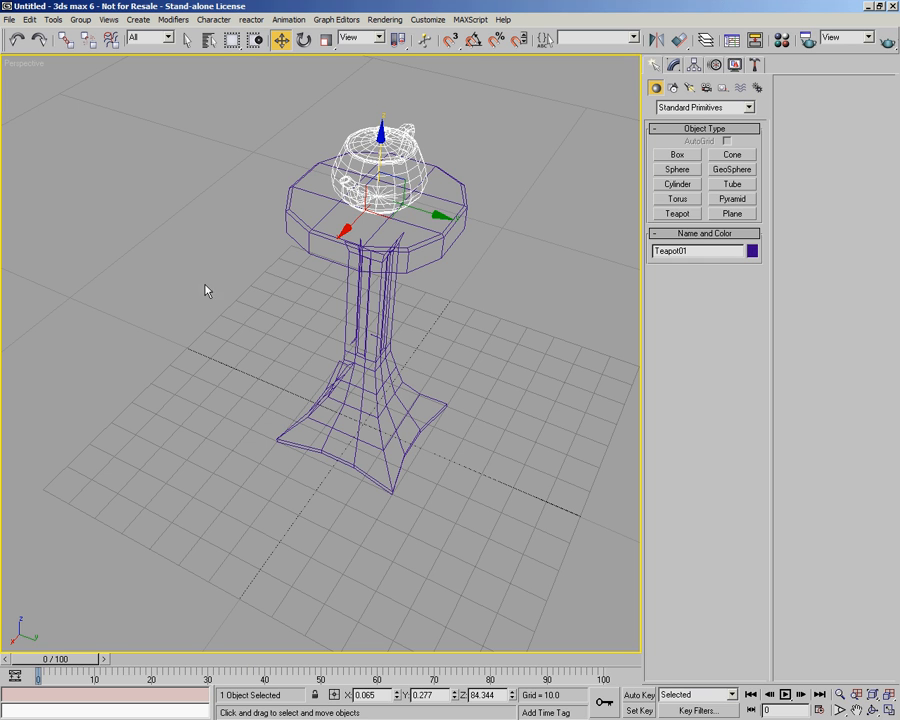
click(408, 246)
alt+middle_drag(408, 247, 396, 400)
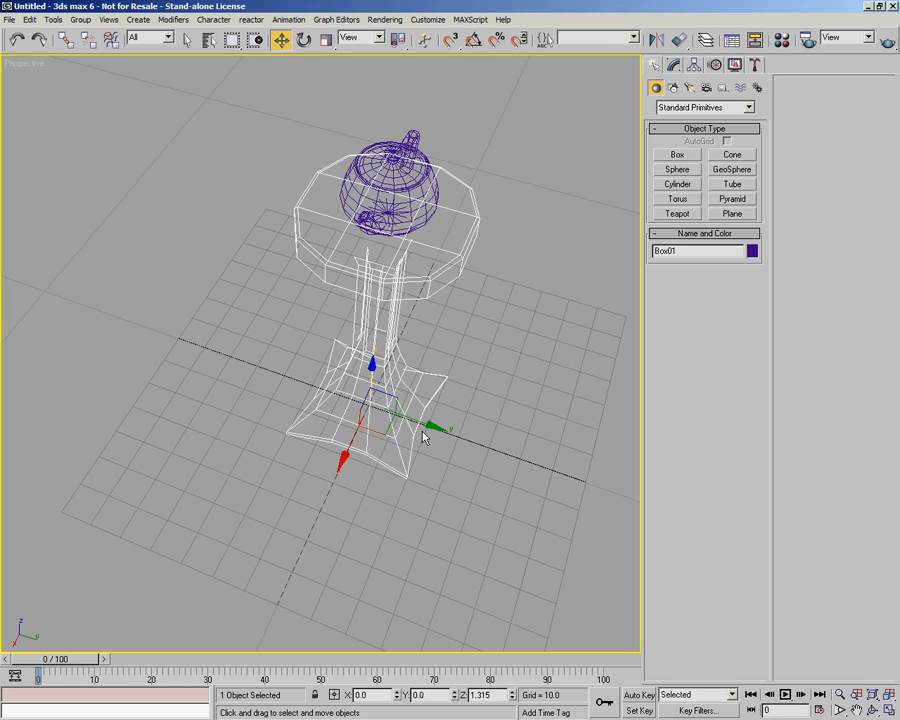
mouse_move(430, 426)
shift+mouse_down()
mouse_move(262, 384)
mouse_move(268, 388)
shift+mouse_up()
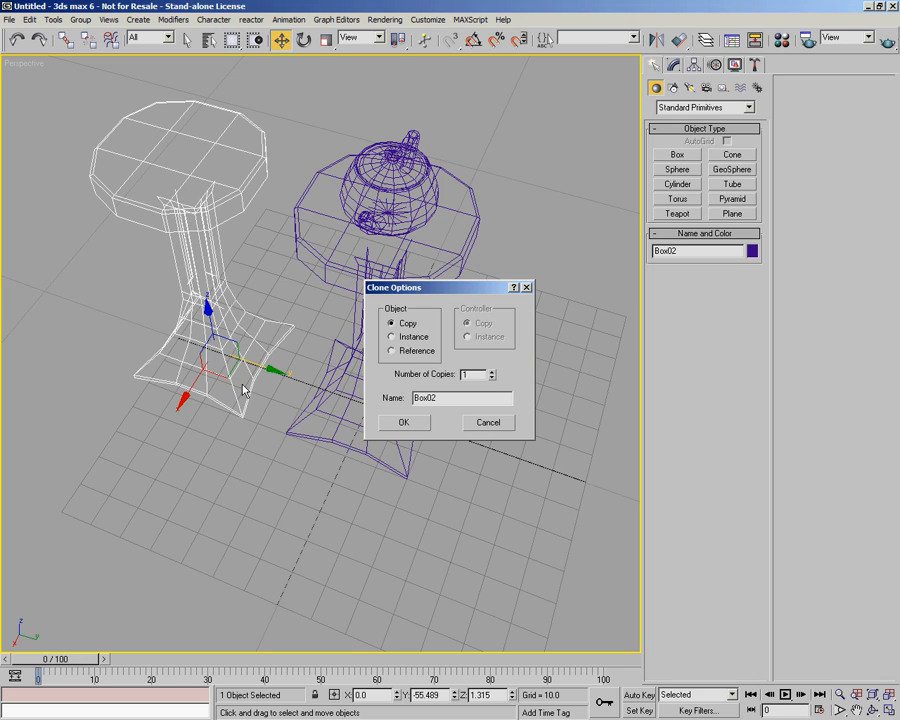
click(491, 372)
click(491, 372)
click(491, 372)
click(491, 372)
click(491, 372)
click(404, 422)
Step: View the row of cloned pedestals and undo the cloning
scroll(448, 452, up, 3)
scroll(390, 415, down, 3)
alt+middle_drag(356, 422, 352, 475)
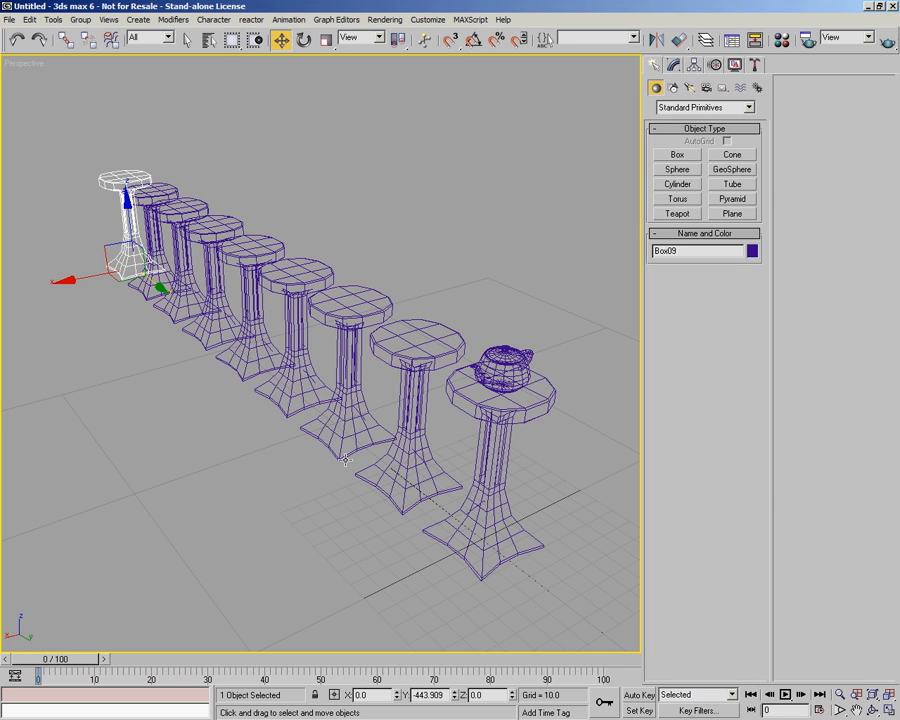
key(ctrl+z)
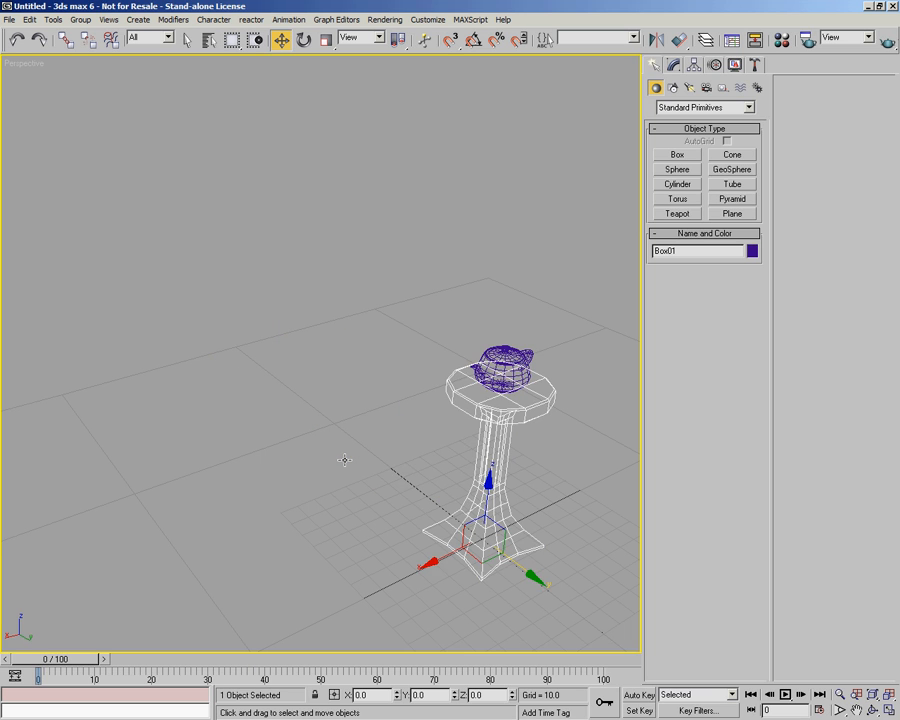
Step: Clone the pedestal along negative Y as a single instance about 51.9 units from the original
alt+middle_drag(343, 459, 297, 442)
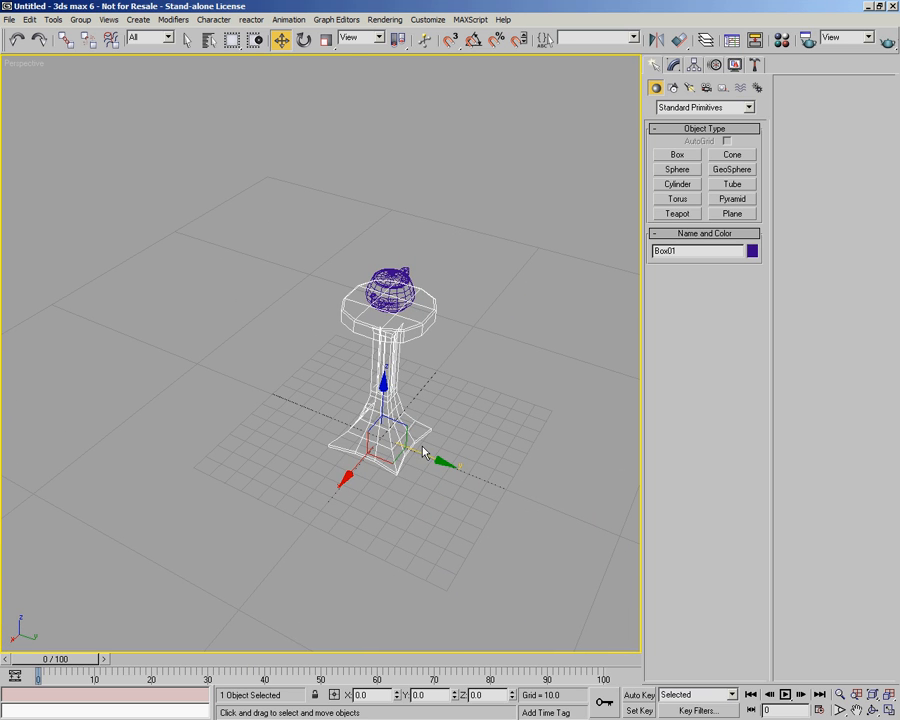
shift+drag(425, 458, 337, 420)
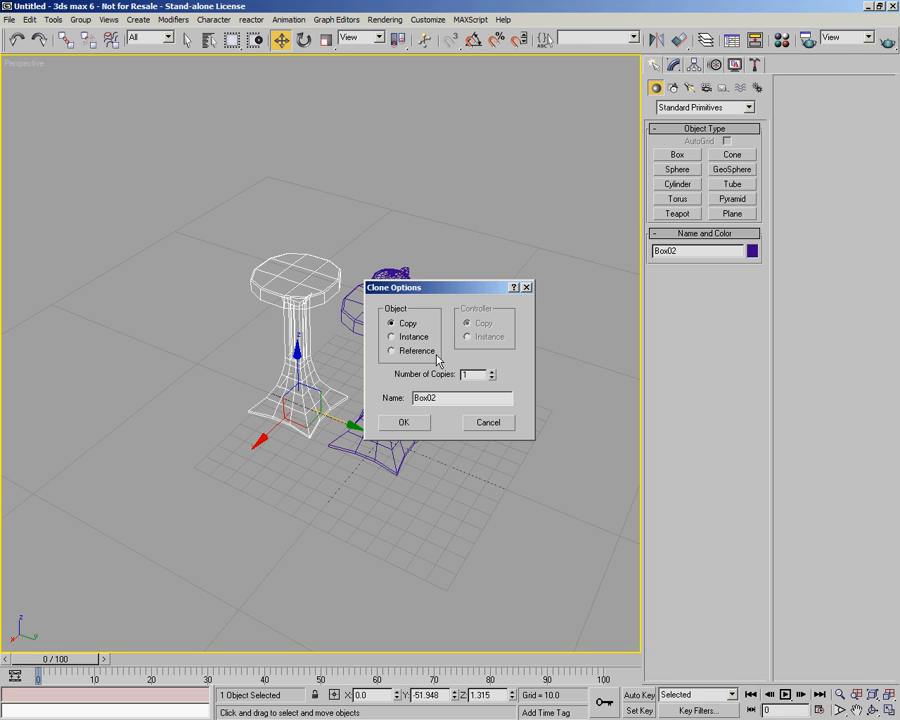
click(410, 337)
click(414, 423)
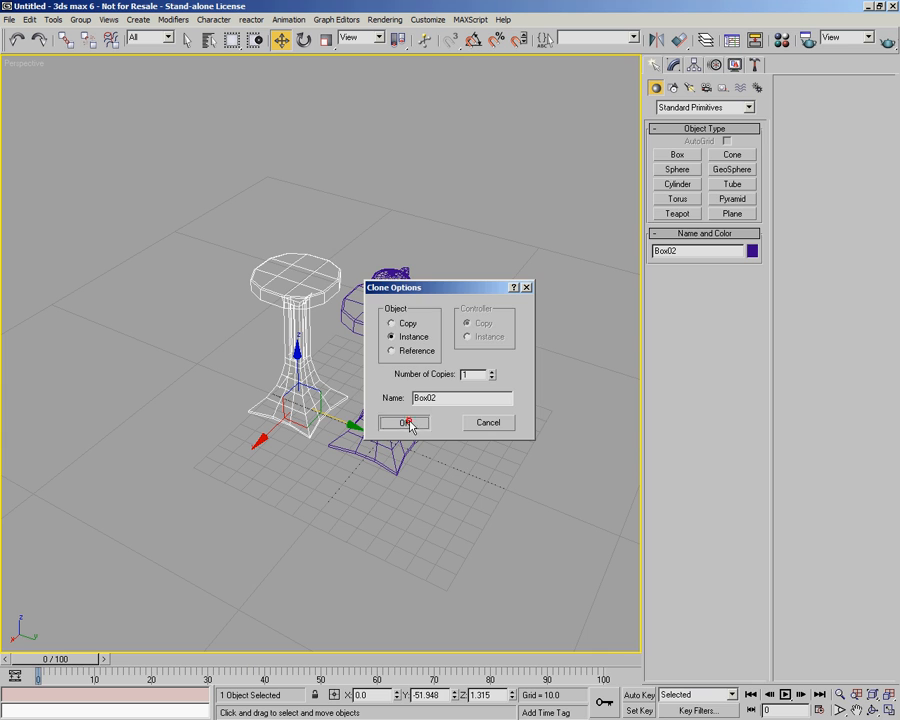
Step: Clone the original pedestal along positive Y as a single reference about 54.7 units away, and clear the selection
alt+middle_drag(397, 383, 409, 398)
click(385, 394)
mouse_move(422, 418)
shift+mouse_down()
mouse_move(528, 436)
mouse_move(520, 436)
shift+mouse_up()
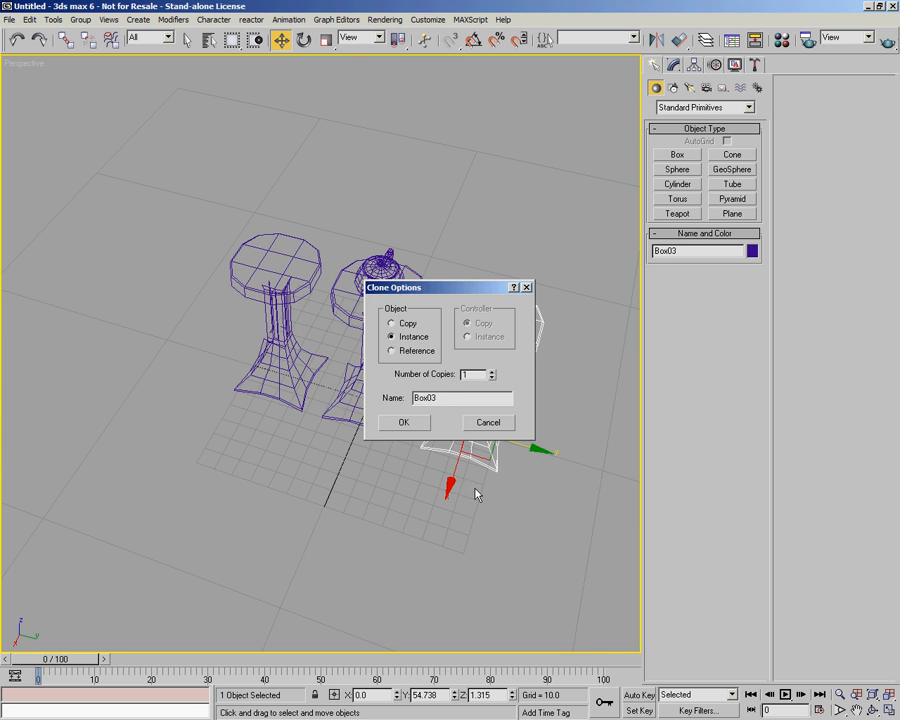
click(391, 350)
click(405, 423)
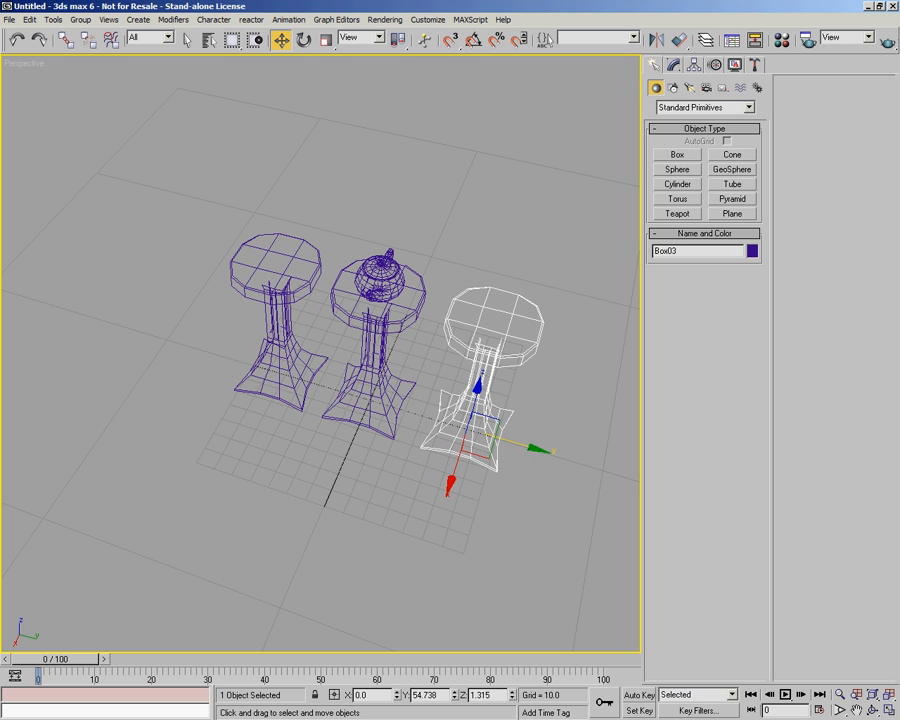
click(213, 224)
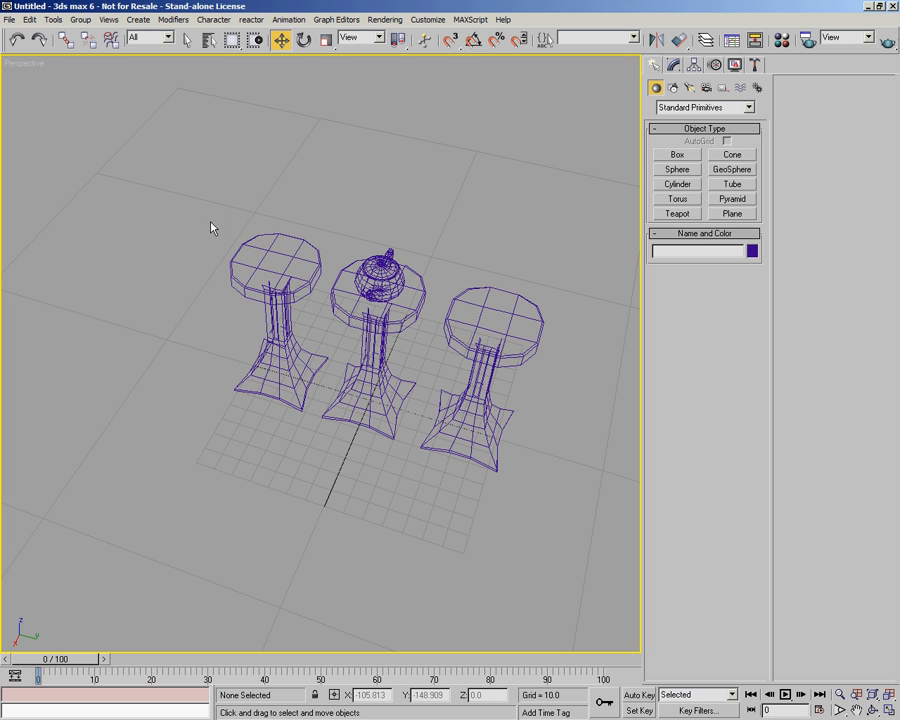
Step: Add a Twist modifier to the original middle pedestal and set its angle to -1.0 about the Z axis
mouse_move(235, 315)
alt+middle_down()
mouse_move(233, 345)
mouse_move(301, 362)
mouse_move(257, 372)
mouse_move(257, 380)
alt+middle_up()
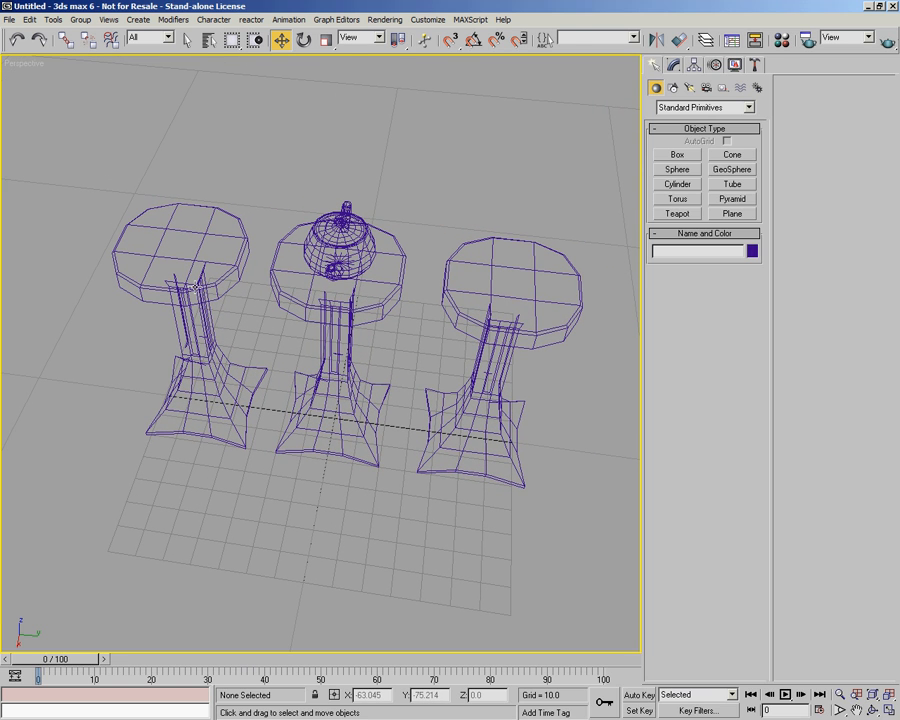
click(322, 370)
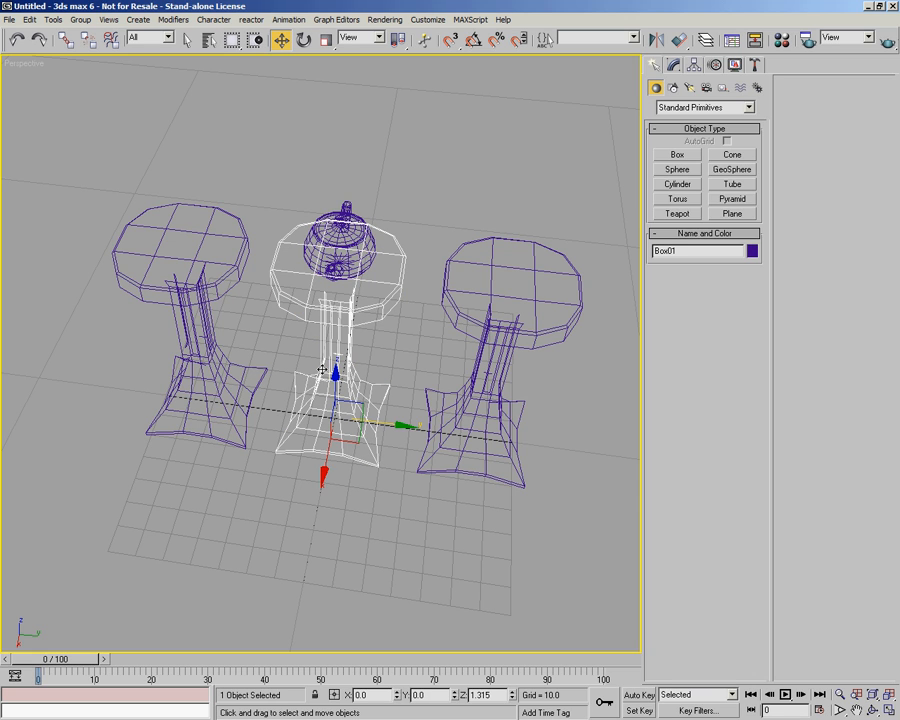
click(673, 65)
click(757, 103)
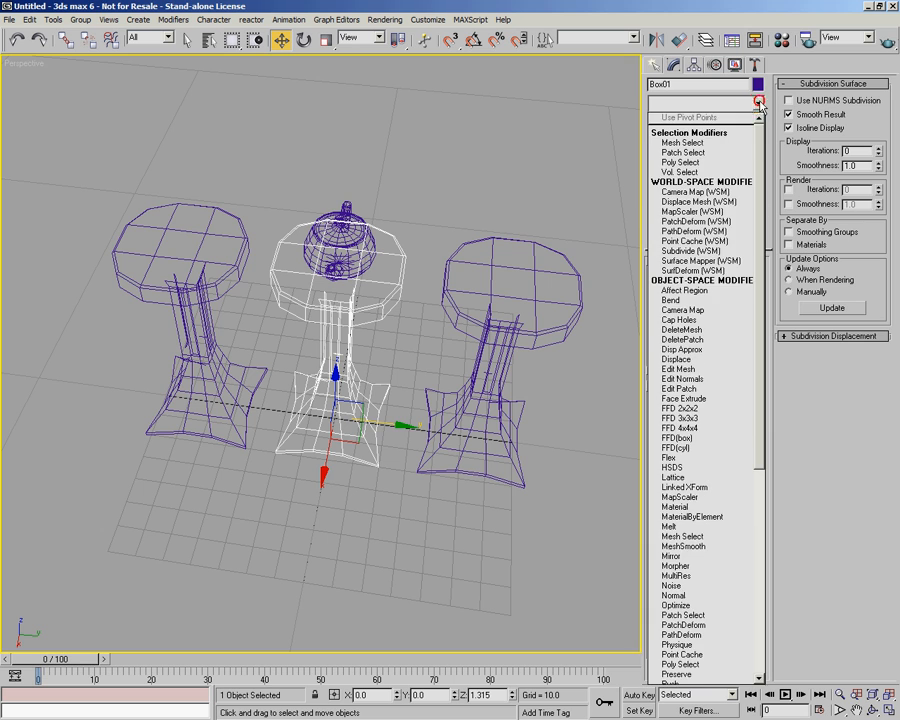
drag(760, 148, 756, 422)
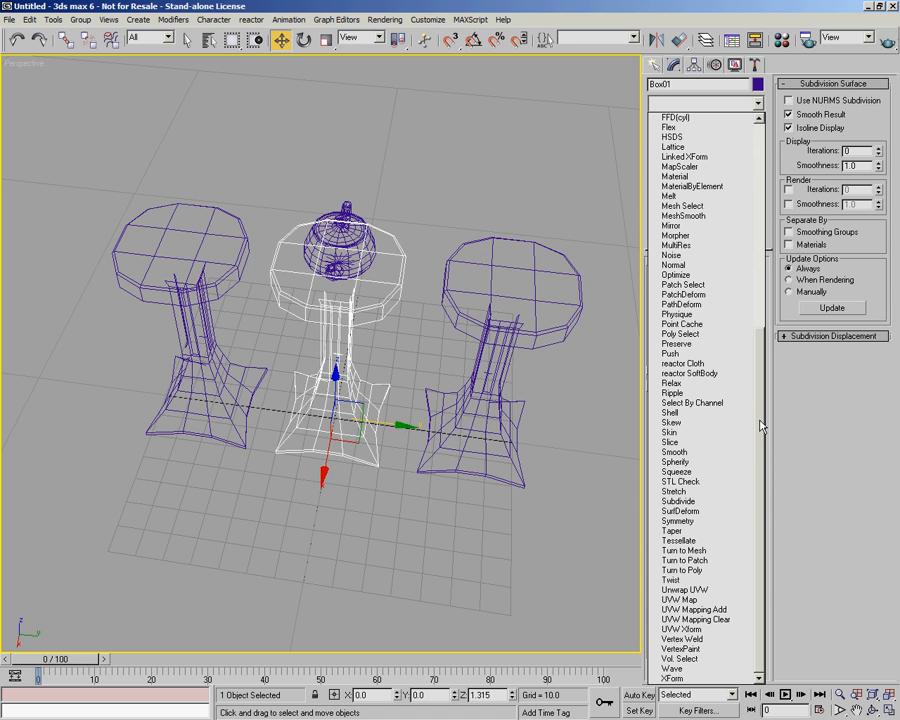
click(712, 580)
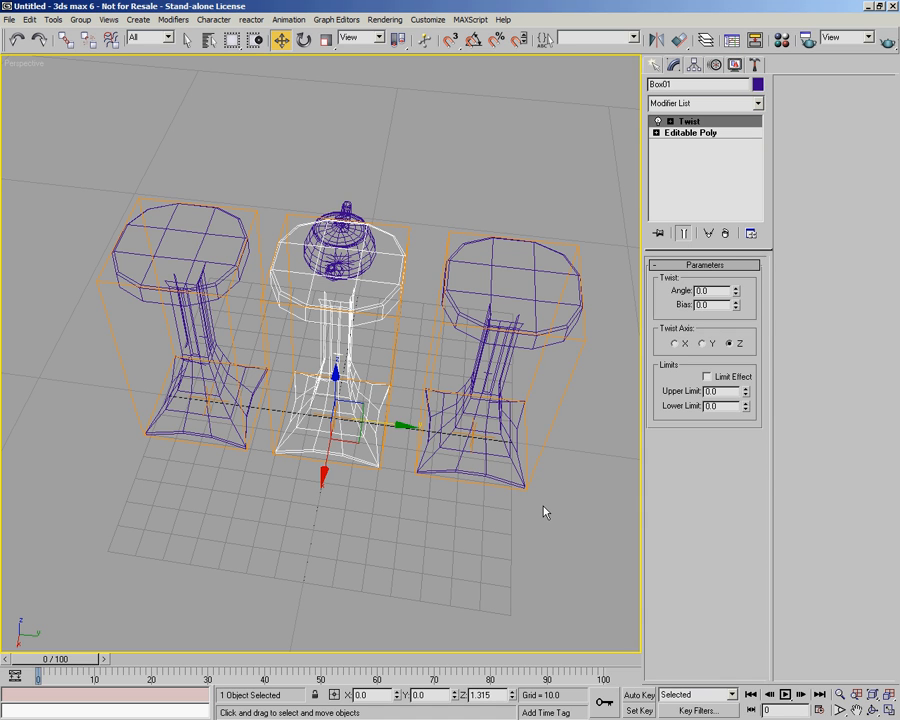
alt+middle_drag(480, 503, 420, 472)
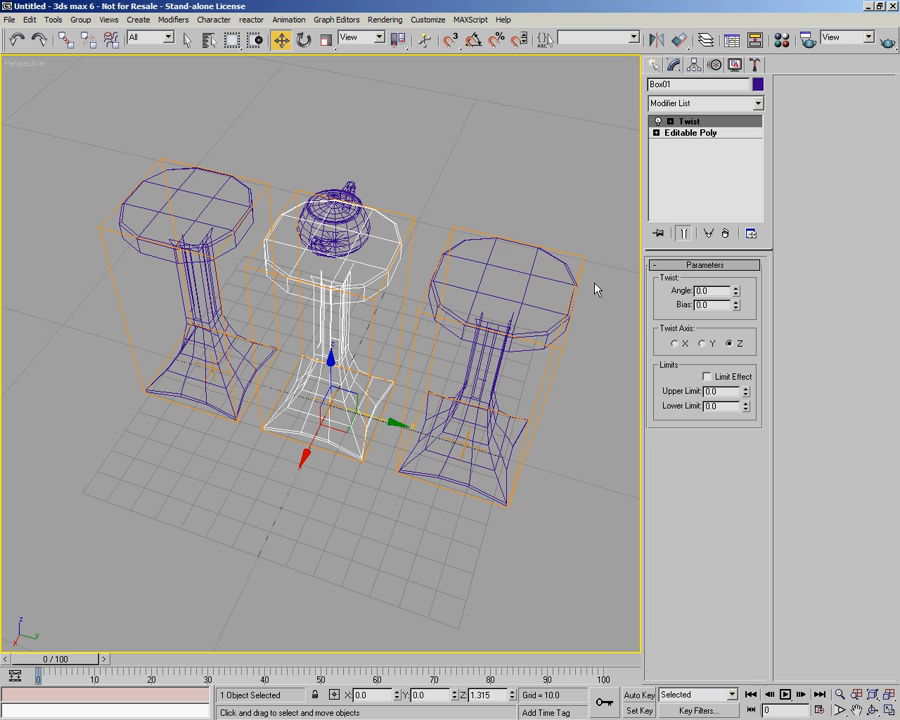
alt+middle_drag(318, 380, 349, 397)
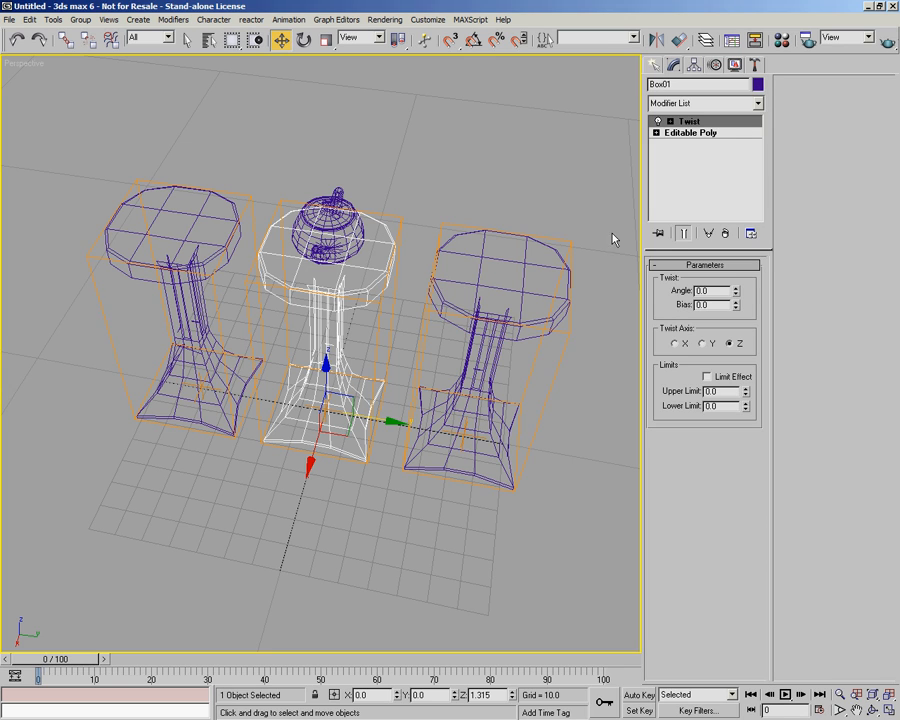
drag(736, 290, 706, 294)
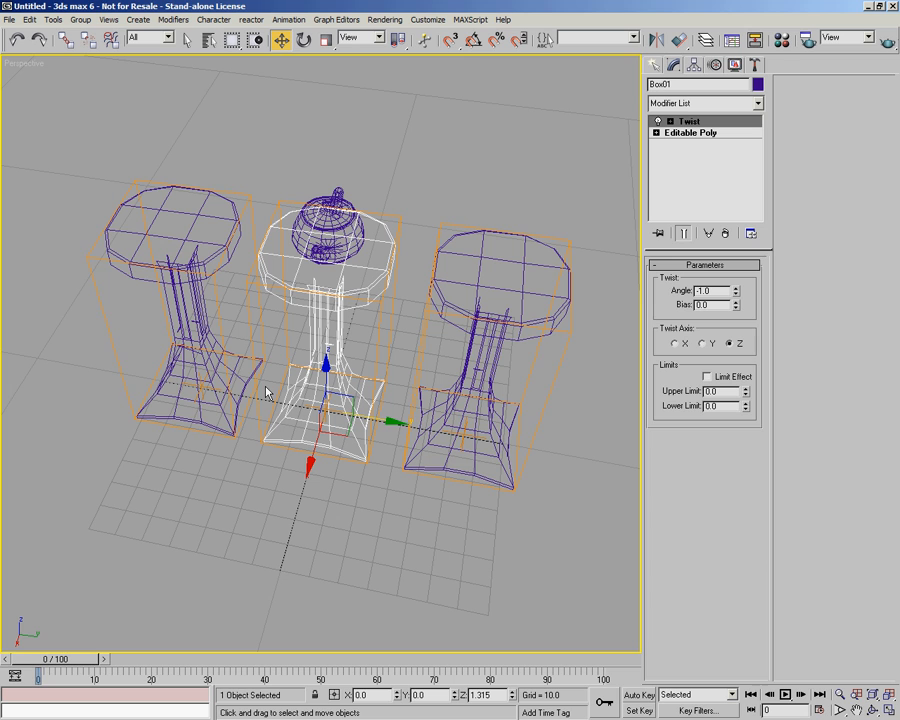
Step: Add a Taper modifier to the reference pedestal only, with an amount of -0.65 and a curve of -1.7
click(524, 264)
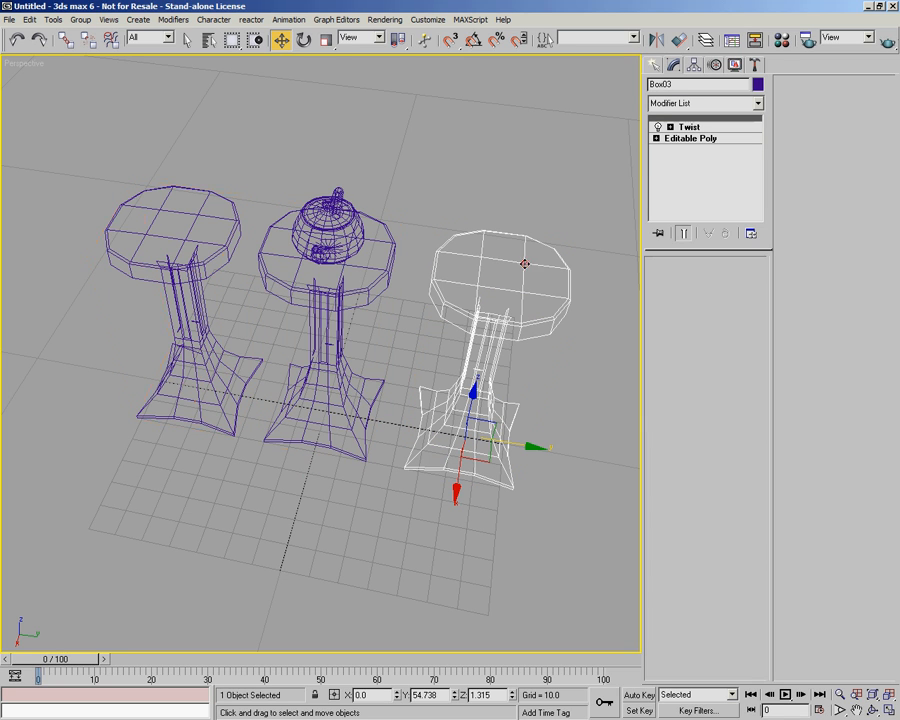
click(758, 104)
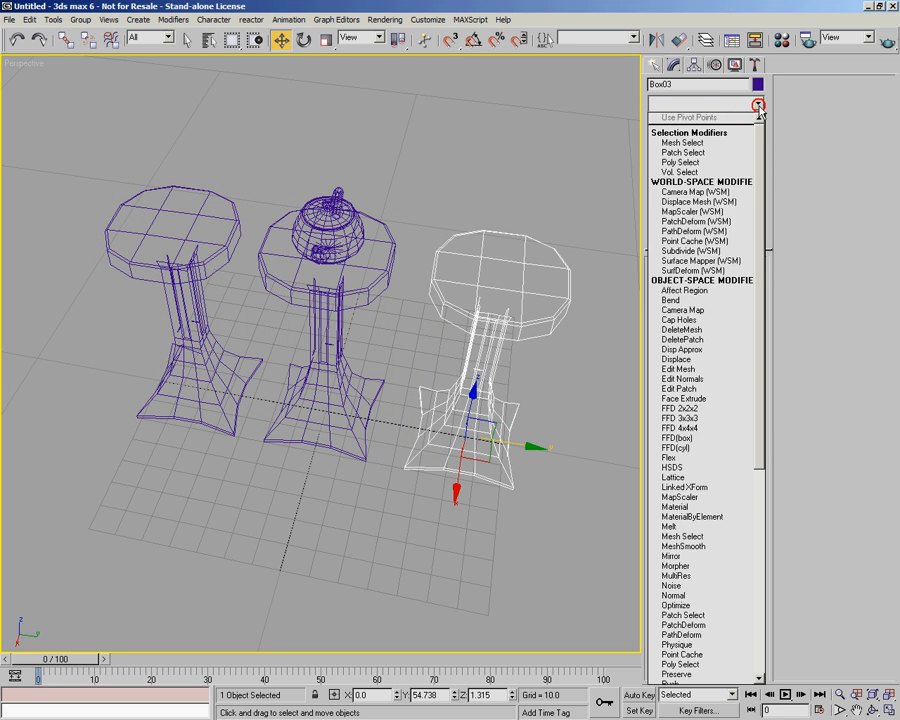
scroll(720, 450, down, 11)
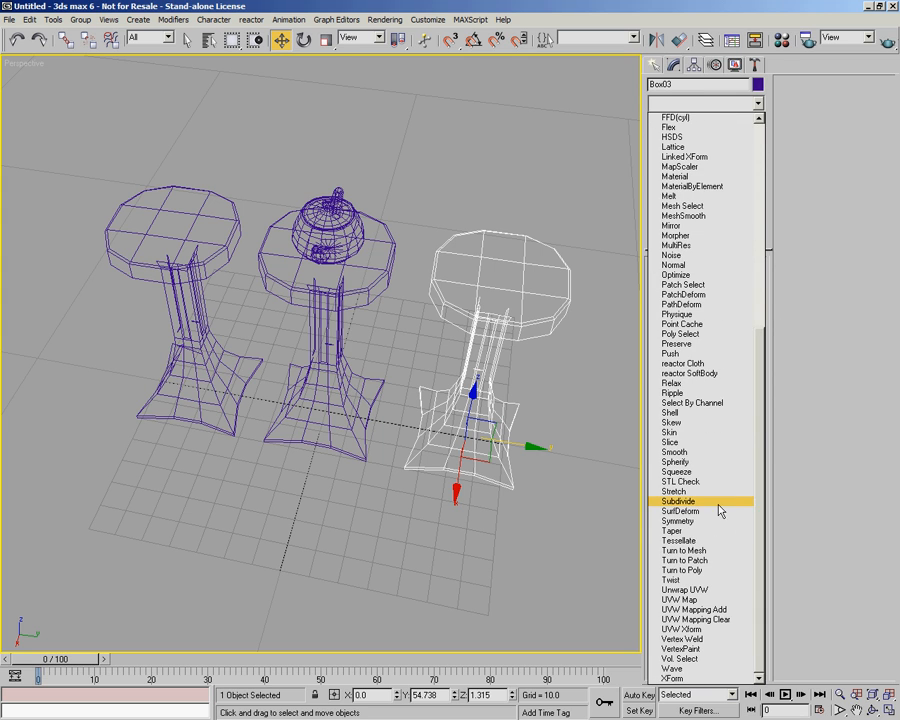
click(704, 531)
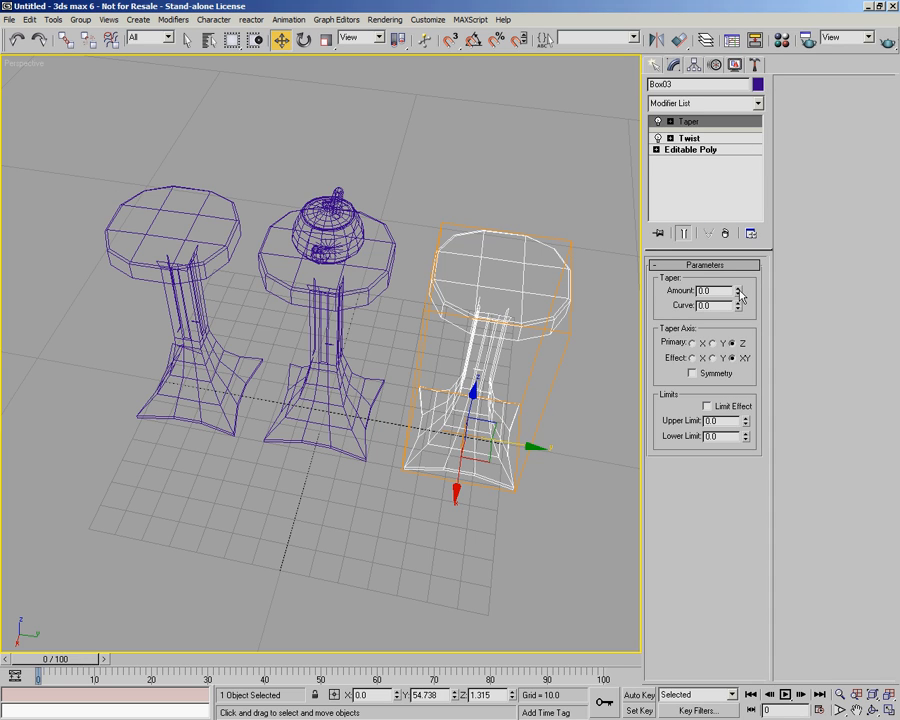
drag(741, 295, 726, 351)
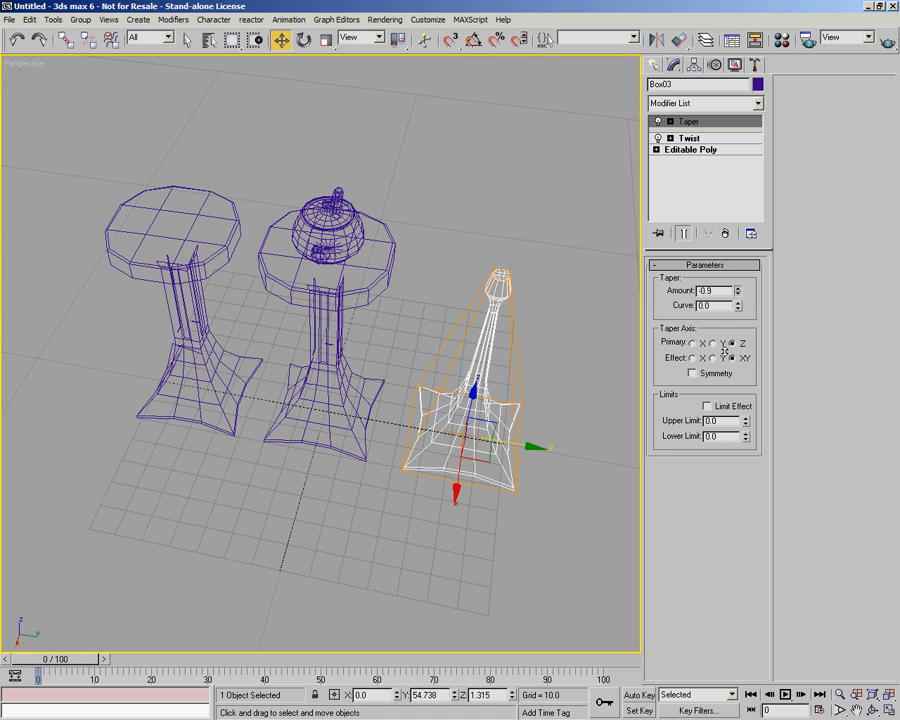
drag(740, 308, 743, 422)
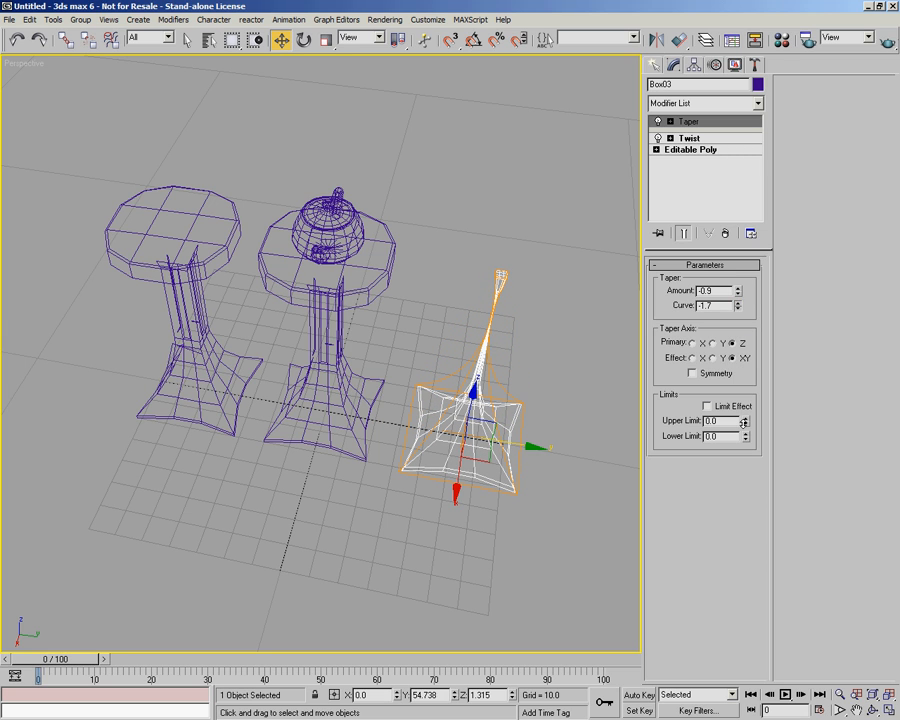
drag(737, 289, 741, 270)
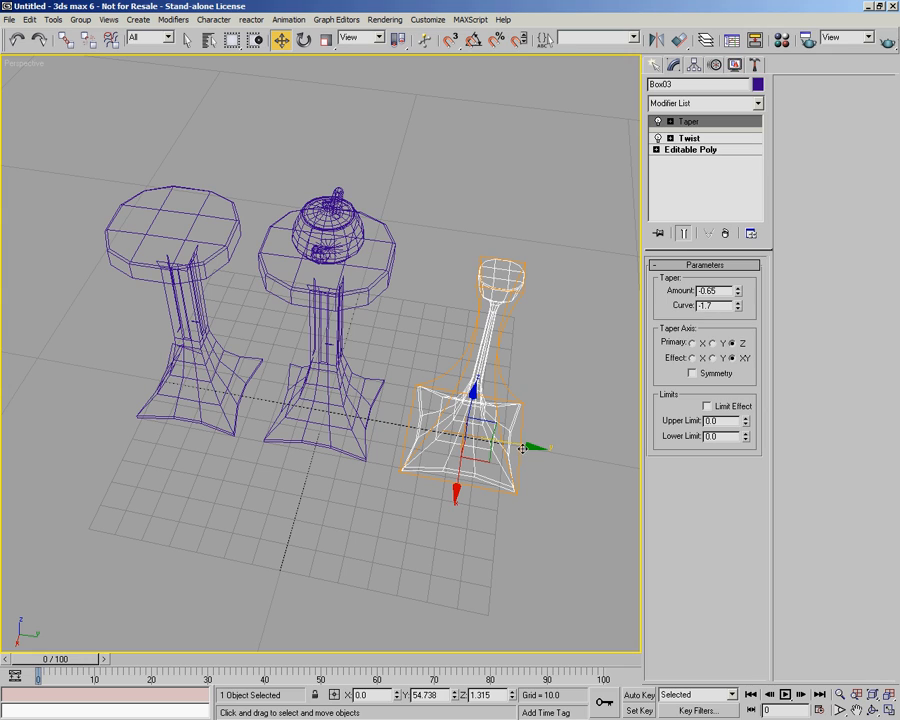
alt+middle_drag(520, 440, 490, 428)
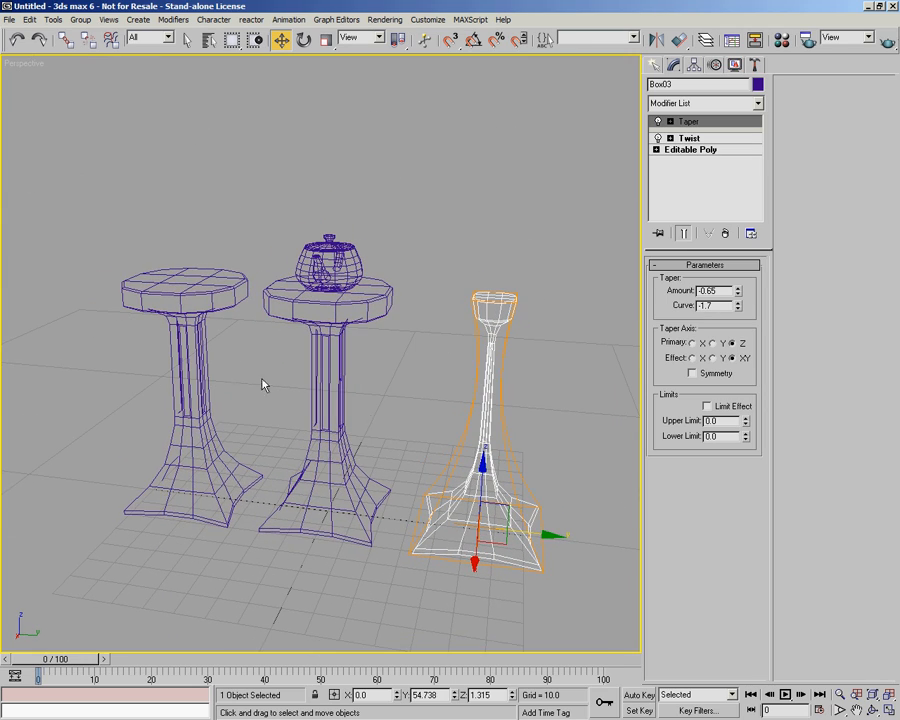
Step: Set the Twist angle of the original middle pedestal to 90.5
click(346, 304)
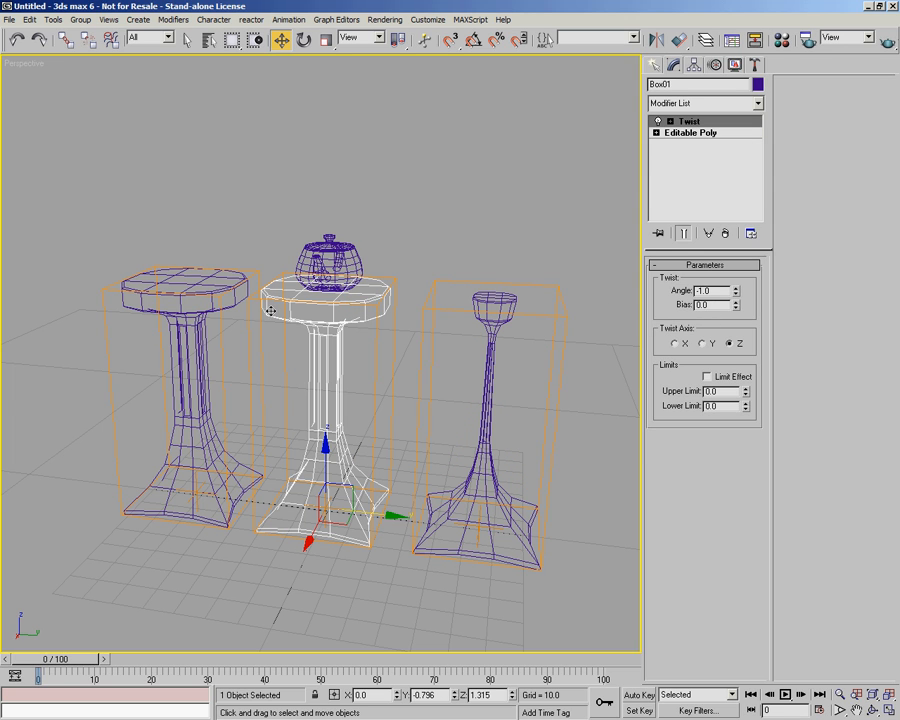
drag(735, 292, 722, 160)
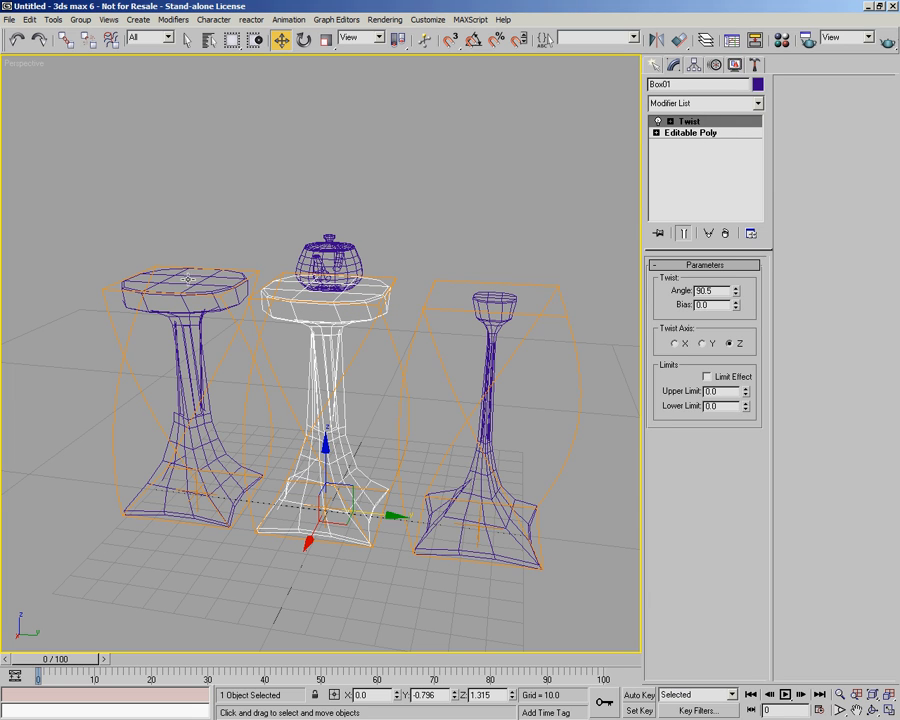
Step: Select the instanced, original and reference pedestals in turn to compare their modifier stacks and shapes
click(190, 275)
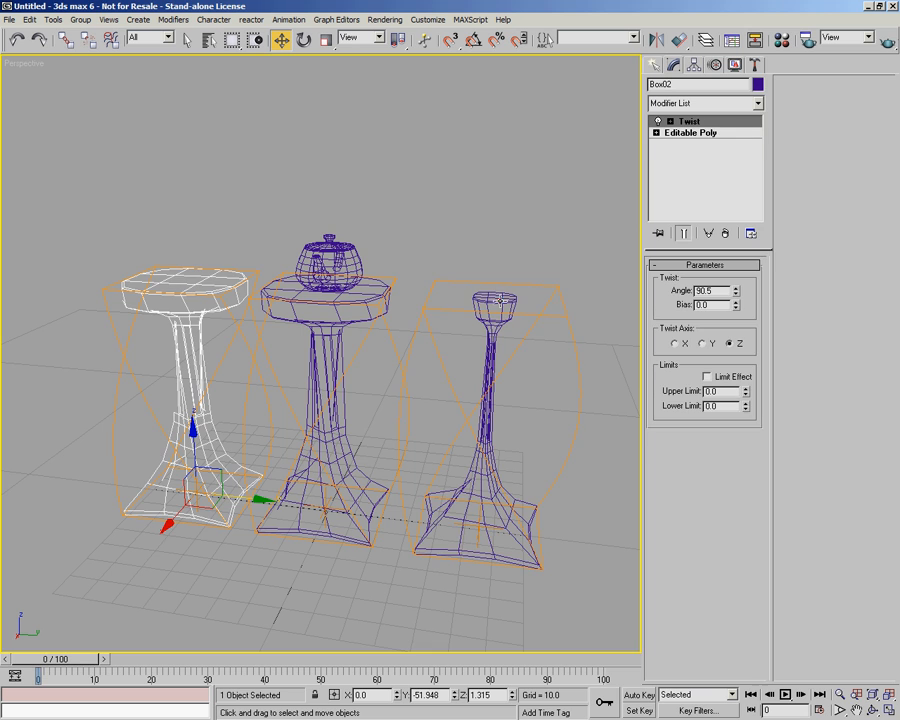
click(480, 370)
click(577, 259)
click(490, 296)
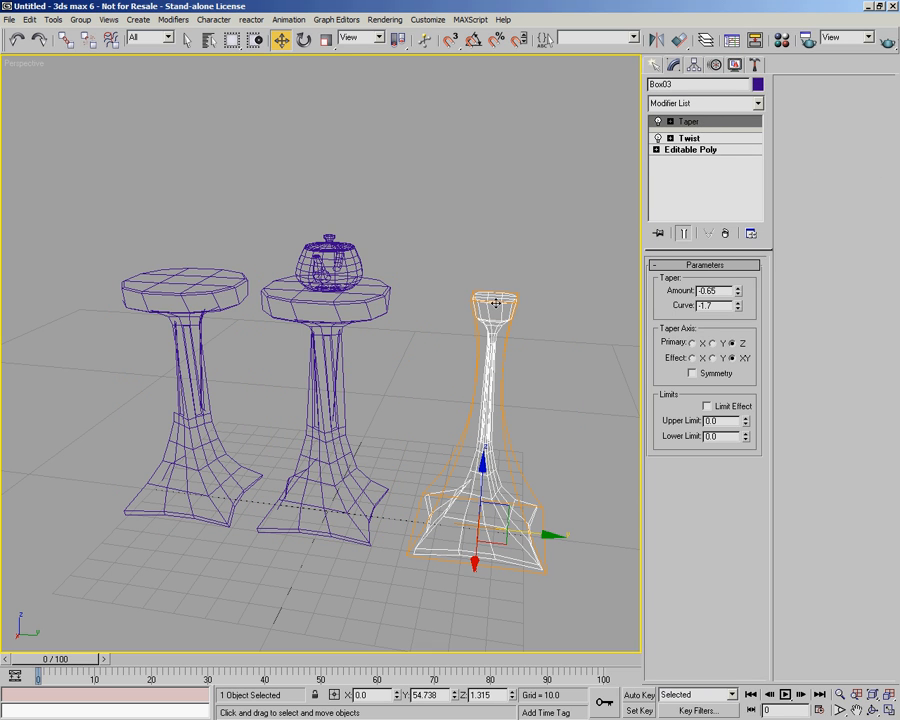
click(333, 298)
click(197, 291)
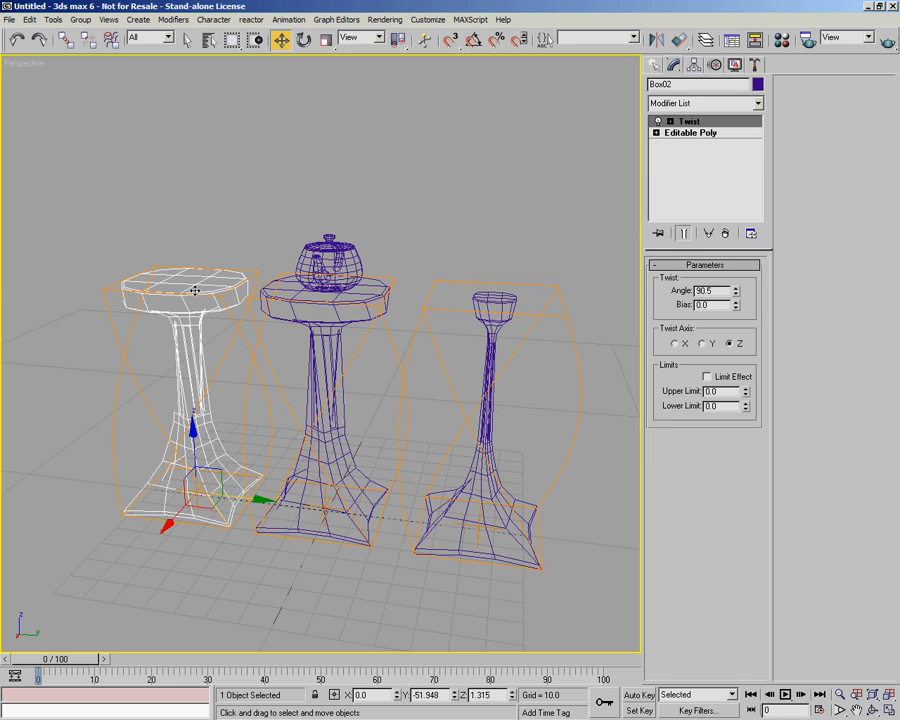
click(491, 298)
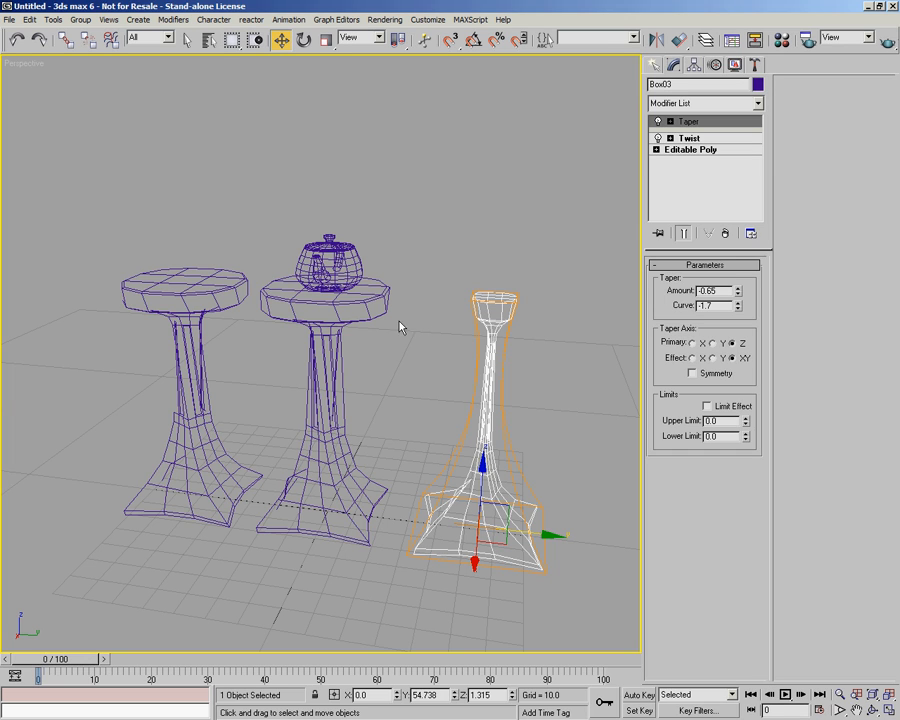
click(343, 308)
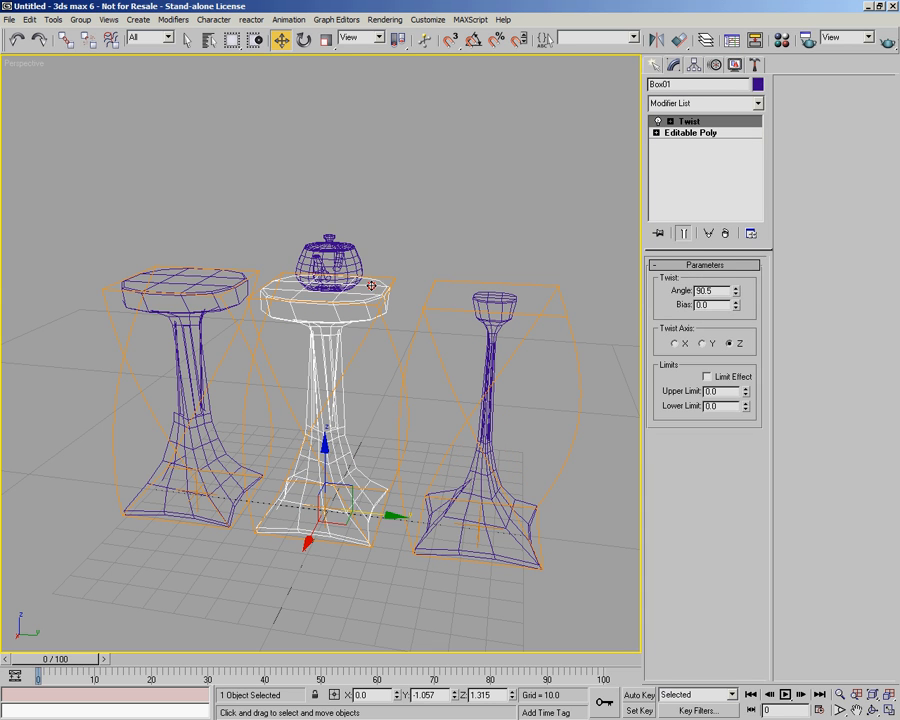
click(220, 285)
click(294, 297)
click(233, 306)
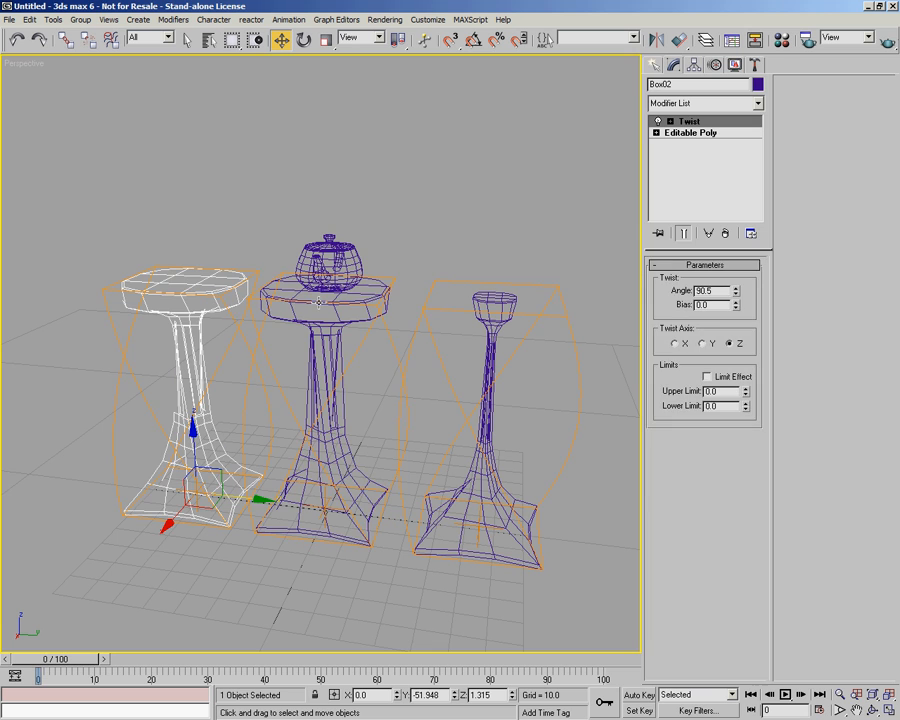
click(487, 345)
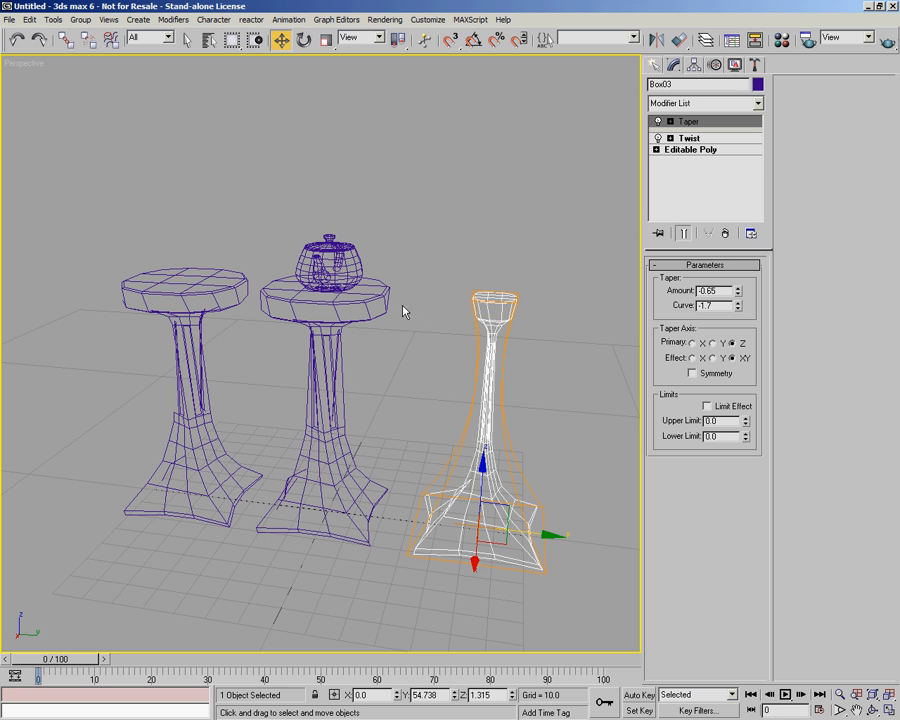
click(283, 296)
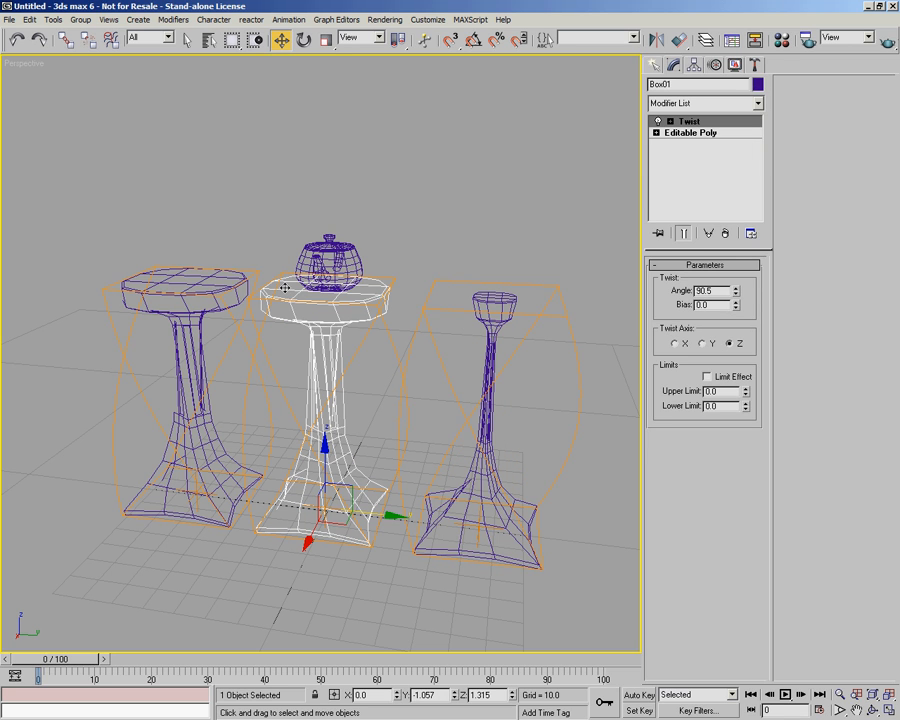
click(184, 280)
click(282, 293)
click(209, 283)
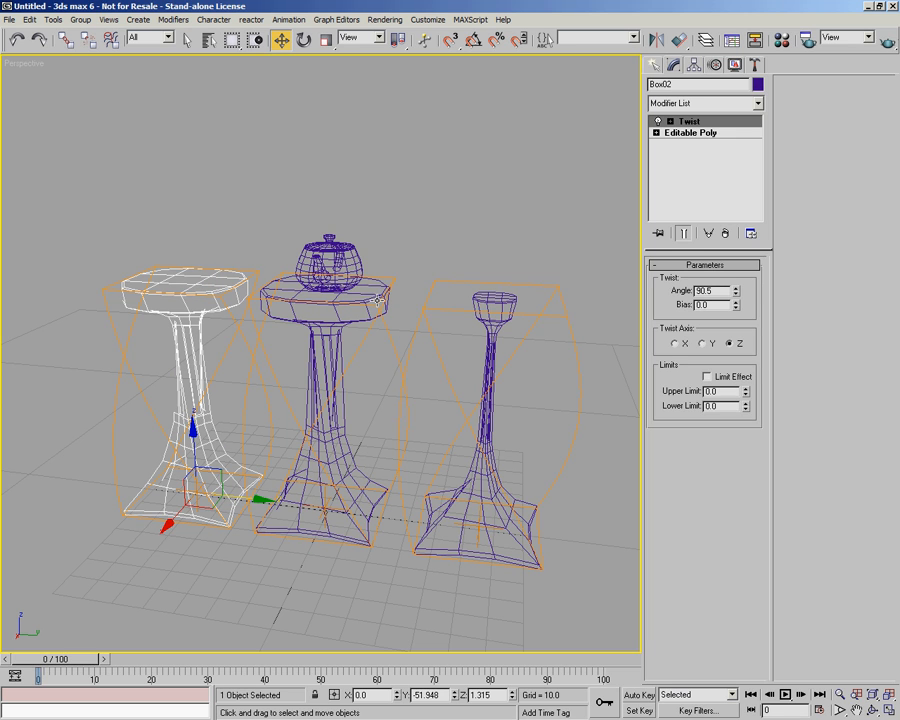
click(503, 362)
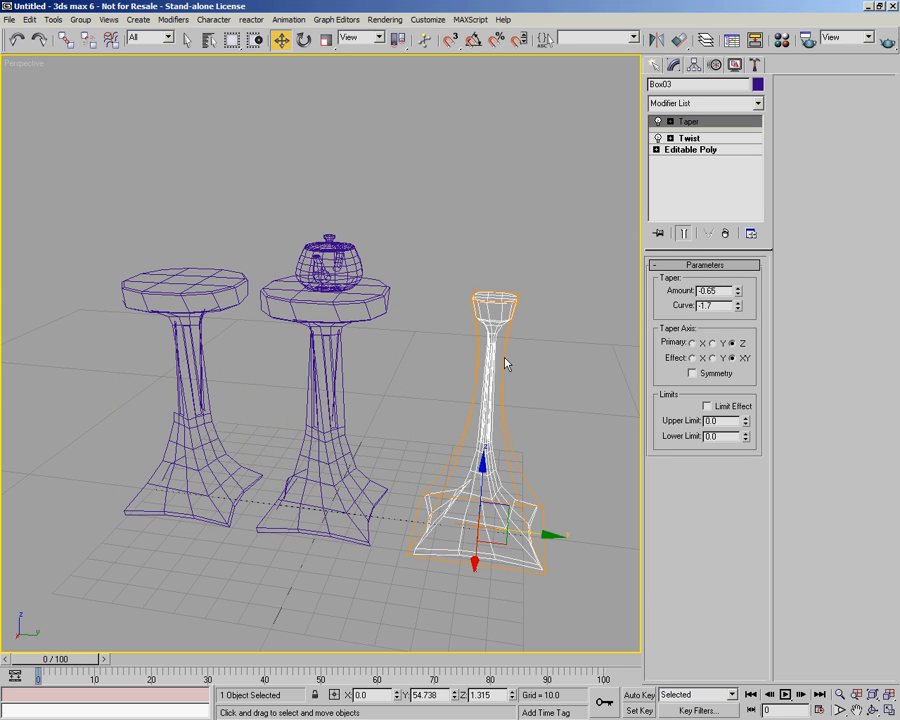
alt+middle_drag(460, 394, 449, 434)
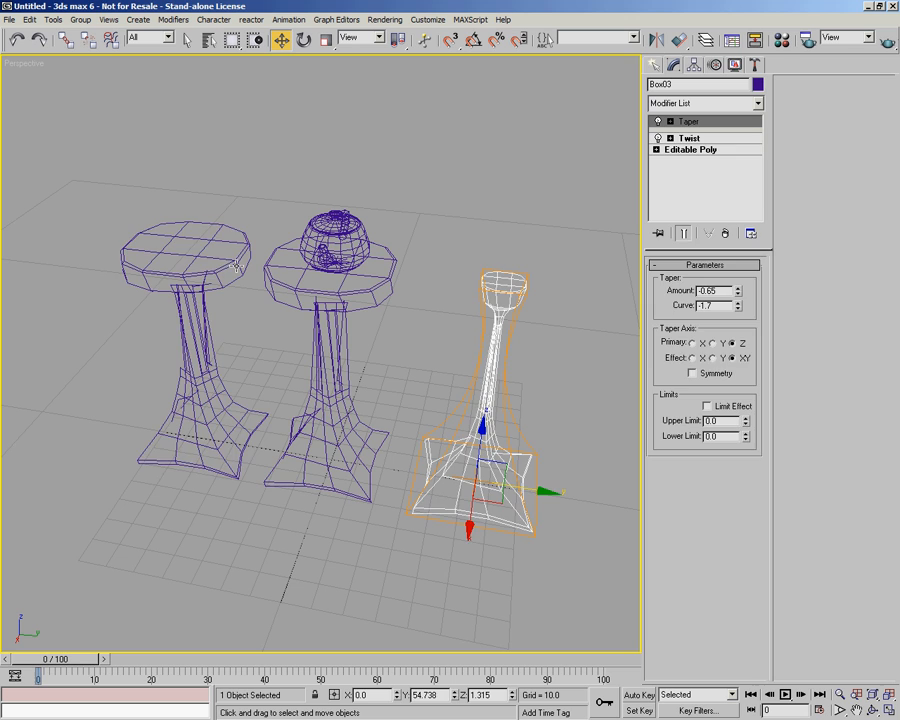
Step: Add a Bend modifier to the instanced pedestal, set its angle to 72.5 about the Z axis, and inspect all three pedestals
click(190, 291)
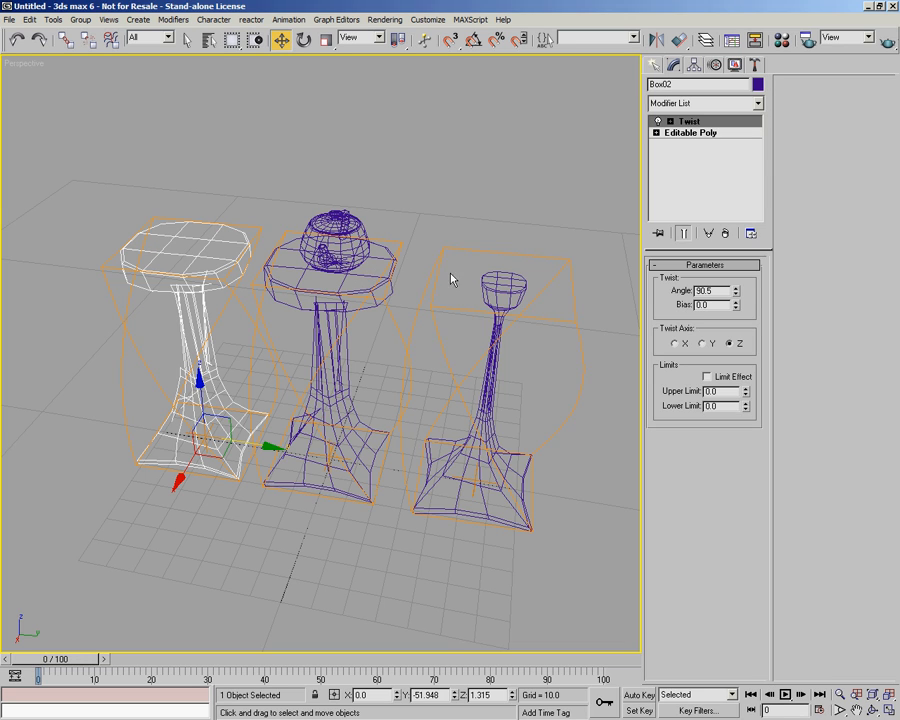
click(757, 103)
scroll(700, 250, down, 3)
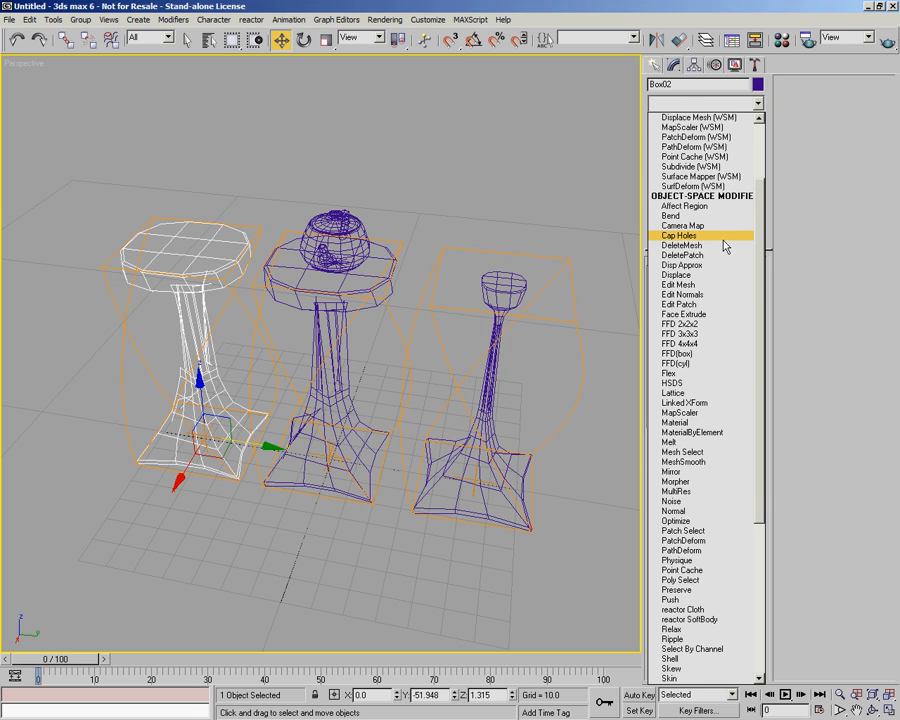
click(722, 216)
drag(741, 290, 687, 186)
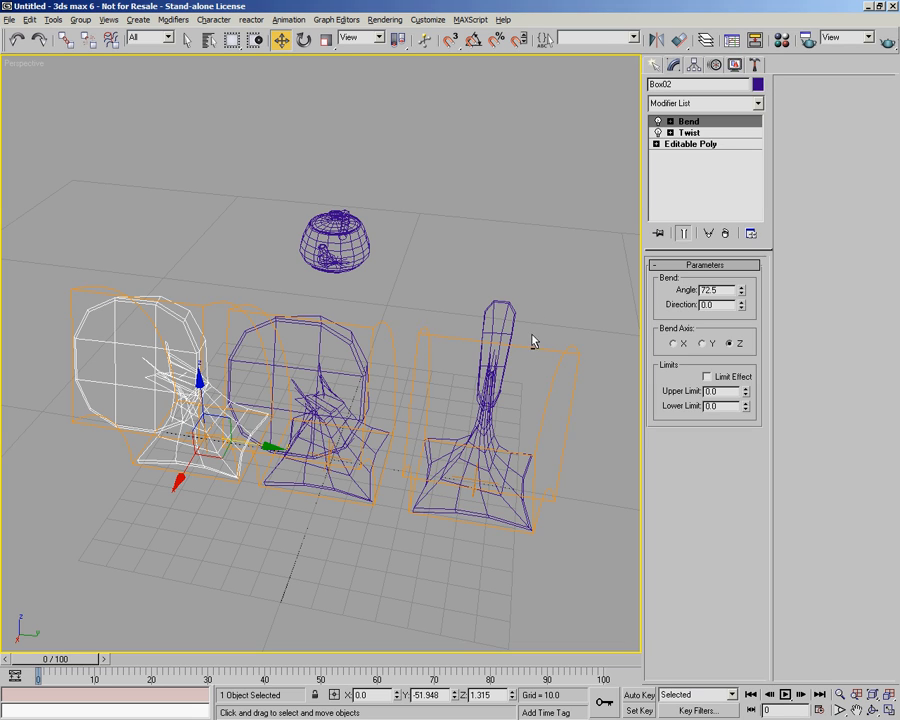
alt+middle_drag(541, 390, 408, 420)
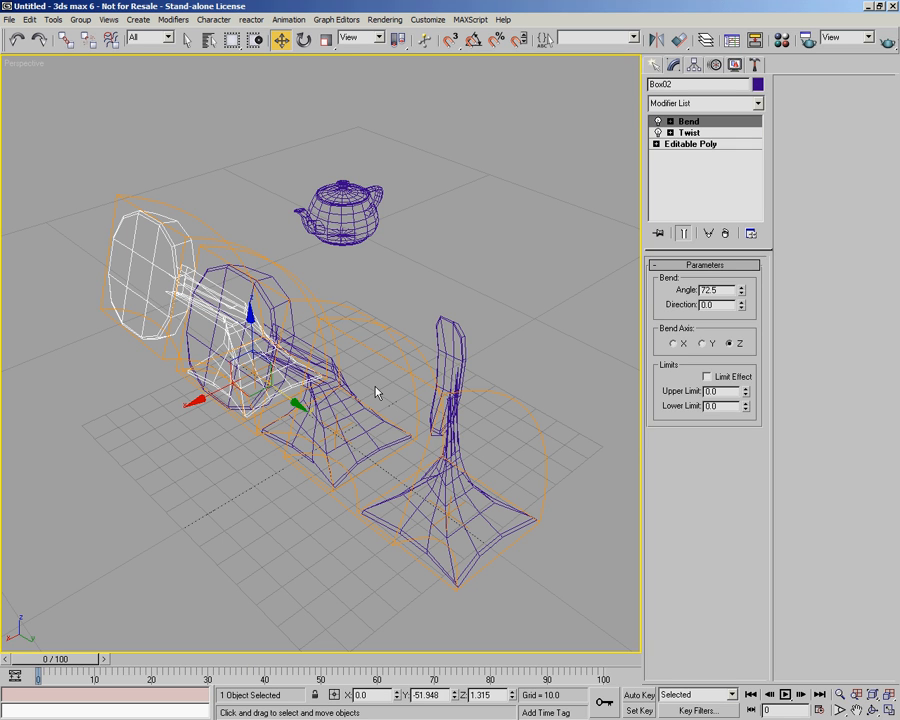
alt+middle_drag(378, 393, 421, 456)
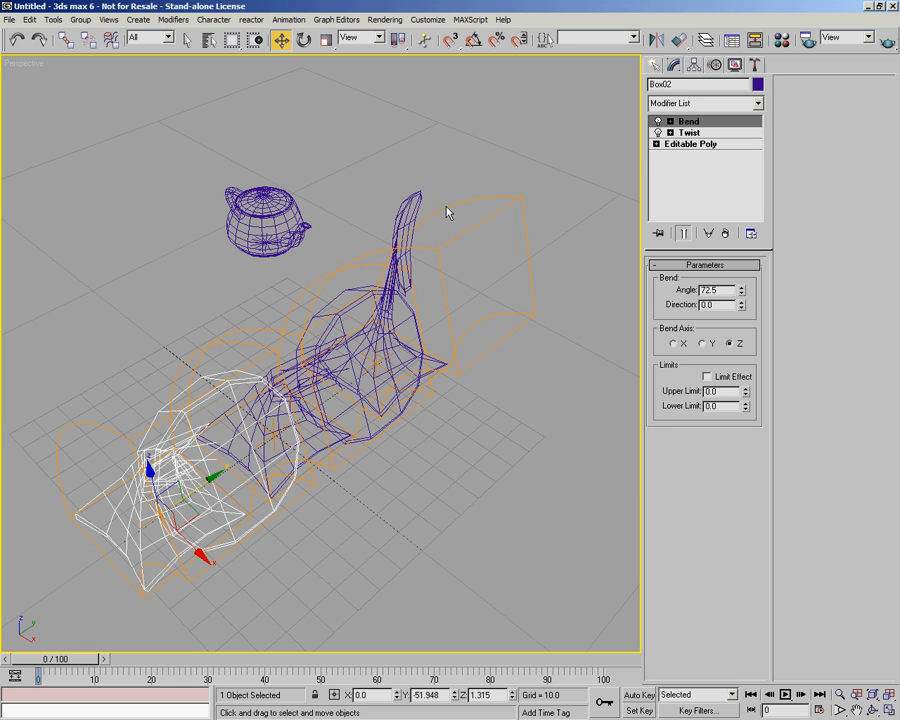
Step: Delete the reference pedestal and remove the Bend and Twist modifiers from the instanced pedestal
click(410, 201)
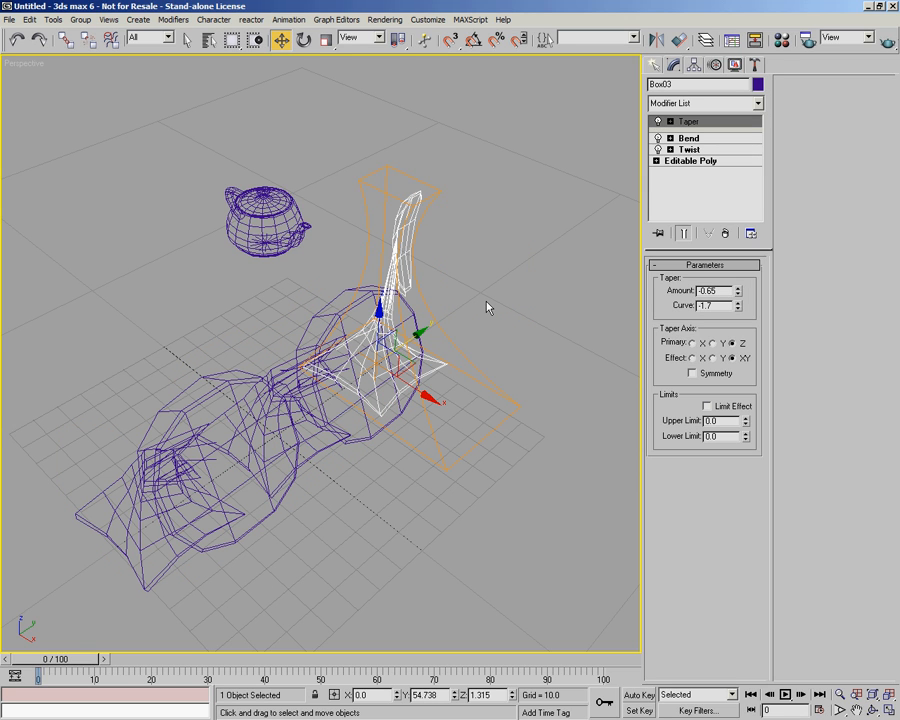
key(Delete)
click(207, 392)
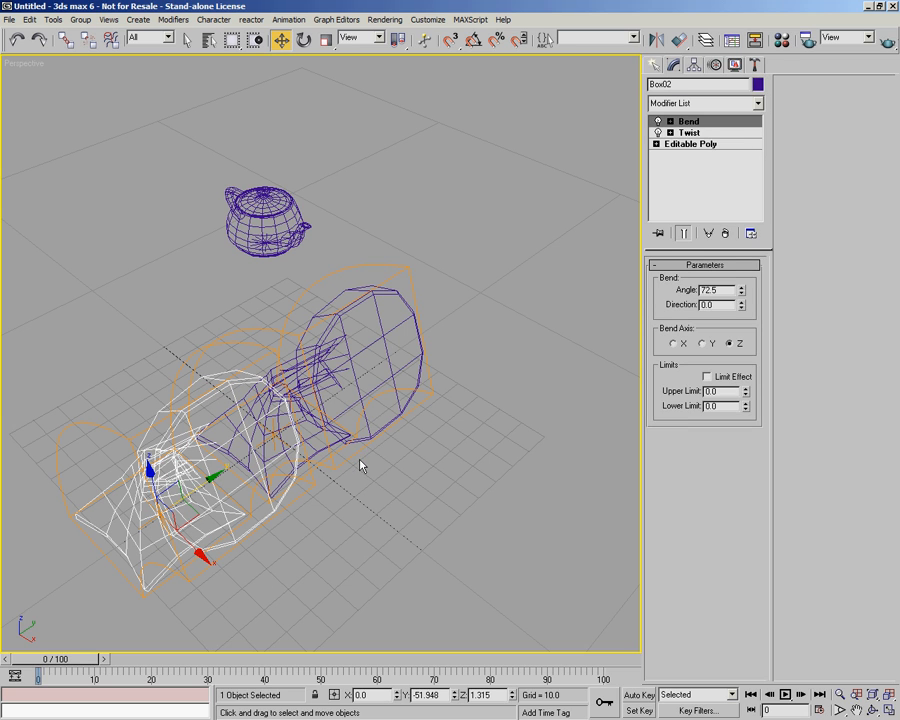
click(725, 233)
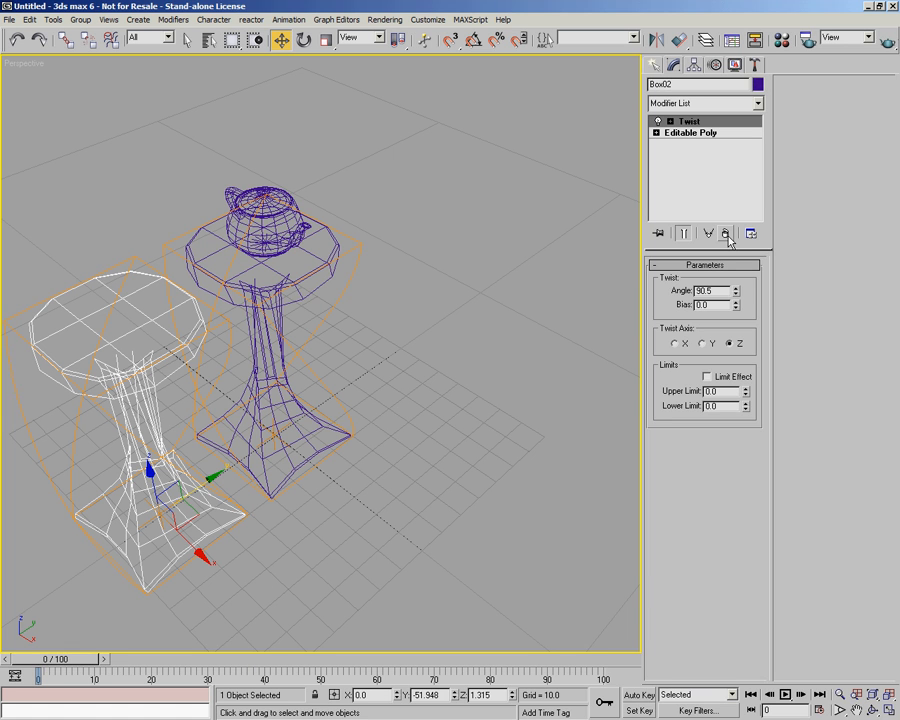
click(725, 233)
Step: Try moving a group of the instanced pedestal's column and tabletop vertices downward, and undo the move
alt+middle_drag(610, 340, 424, 436)
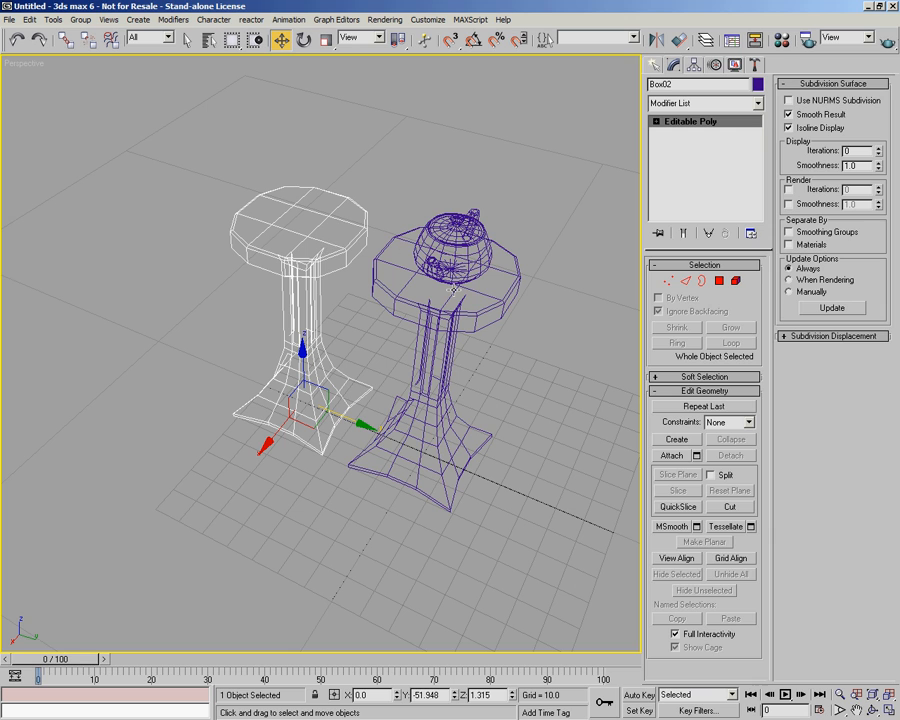
click(669, 281)
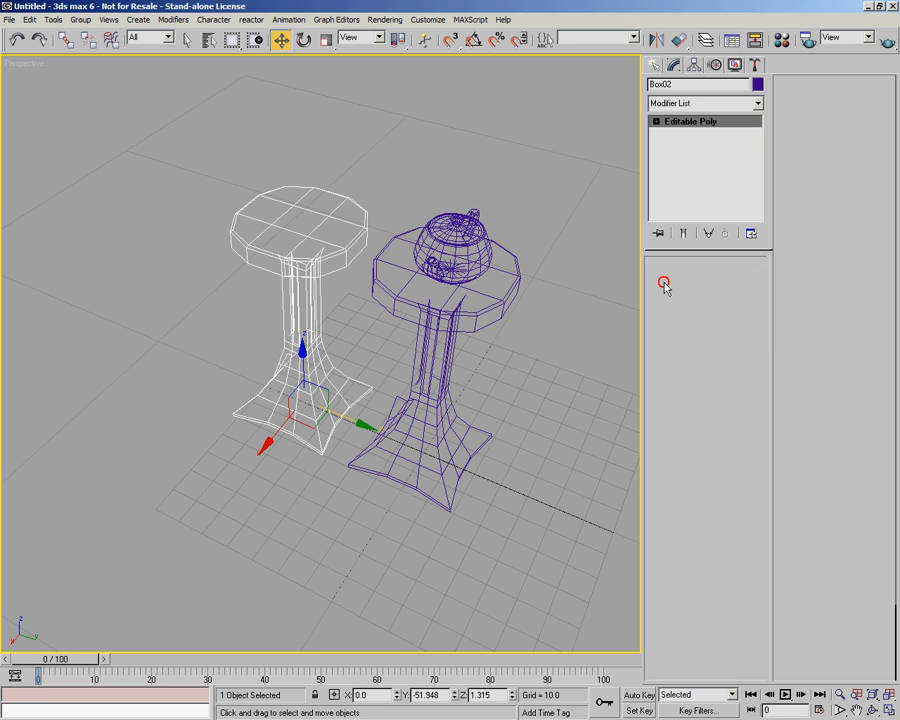
drag(272, 180, 340, 378)
drag(325, 286, 348, 328)
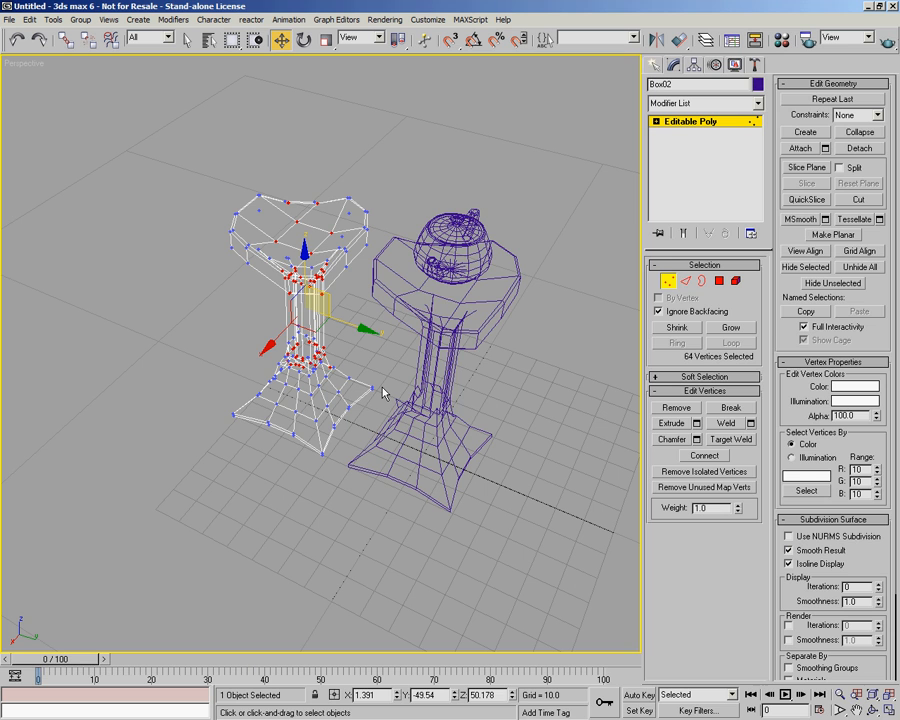
key(ctrl+z)
click(669, 281)
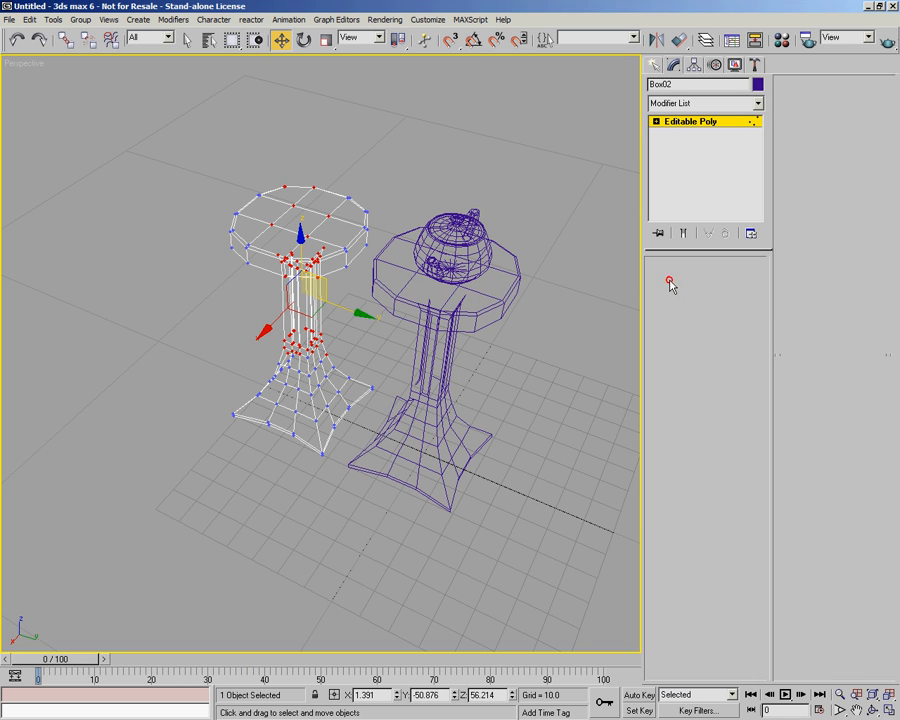
Step: Make the instanced pedestal unique so its mesh is independent of the original
alt+middle_drag(319, 249, 409, 368)
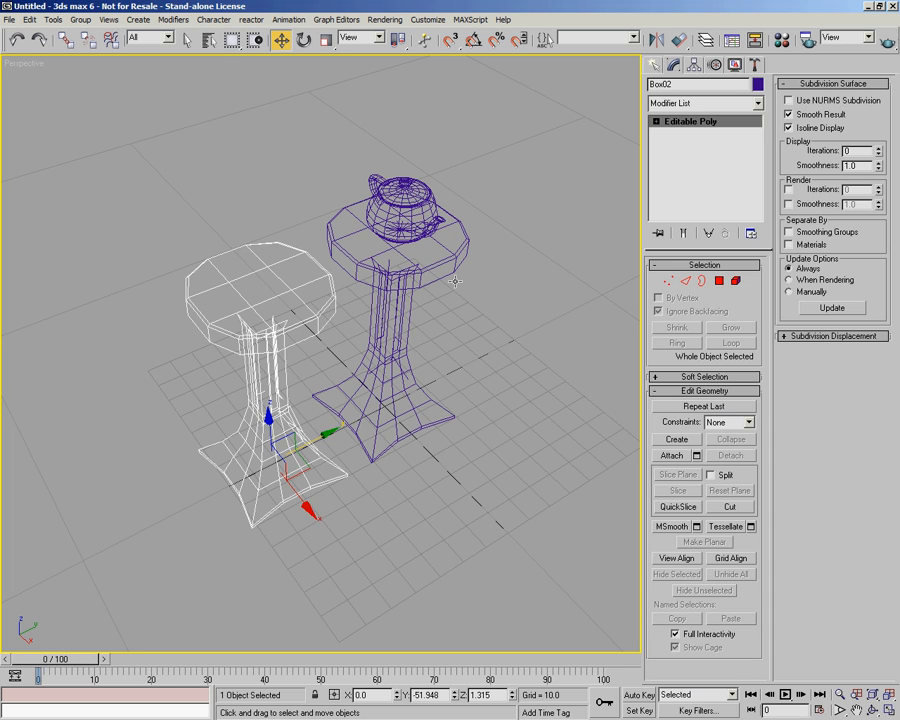
click(710, 236)
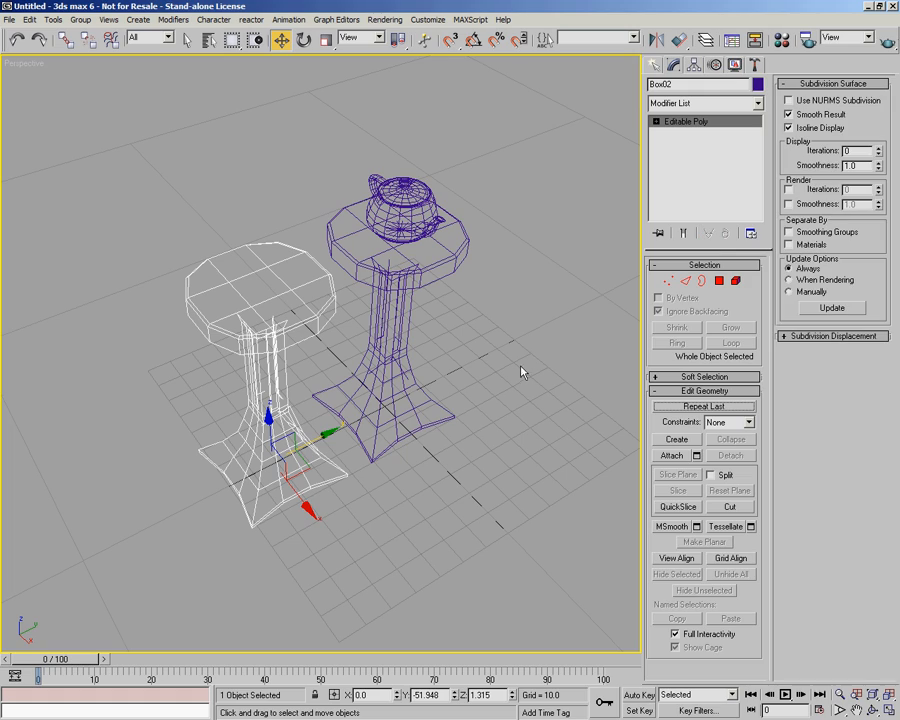
alt+middle_drag(527, 381, 461, 380)
alt+middle_drag(569, 406, 411, 377)
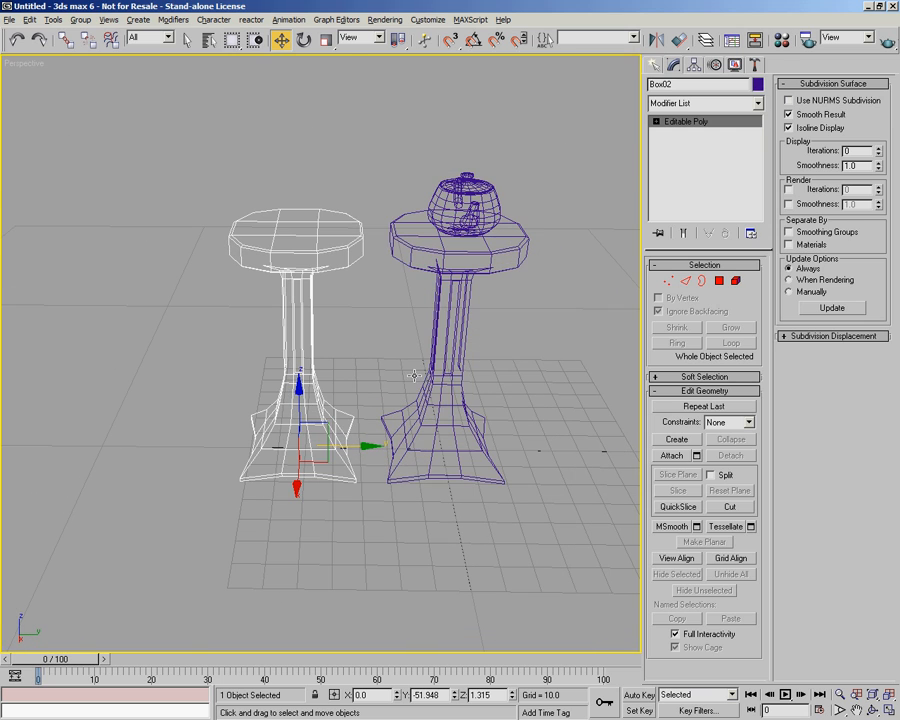
Step: Select the full ring of vertical edges around the unique pedestal's column and connect them across the middle
click(719, 281)
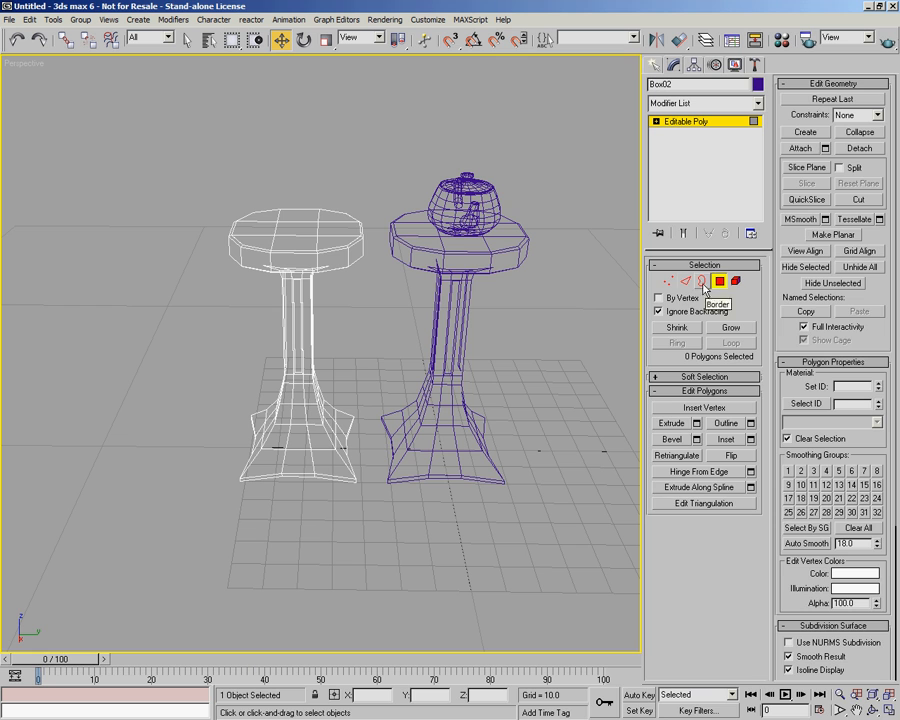
click(686, 281)
scroll(323, 430, up, 4)
alt+middle_drag(316, 429, 369, 375)
click(325, 294)
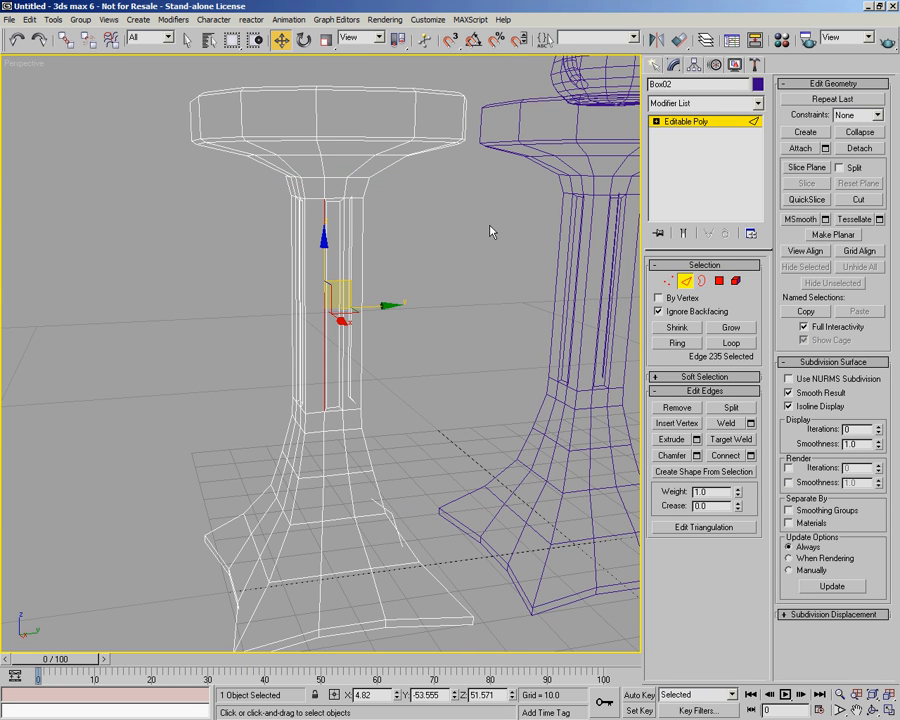
click(677, 343)
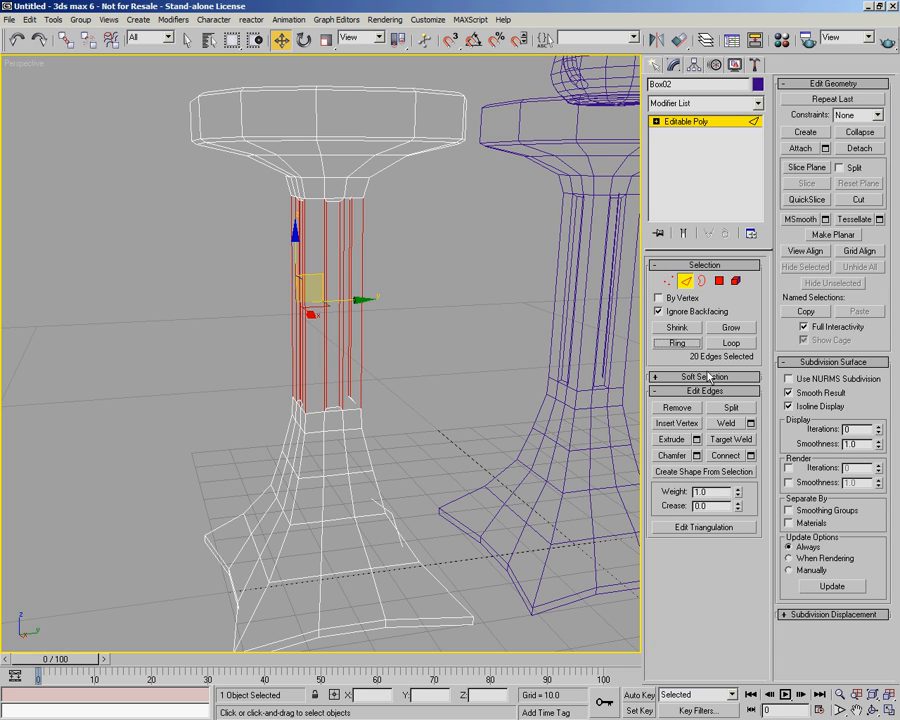
click(730, 457)
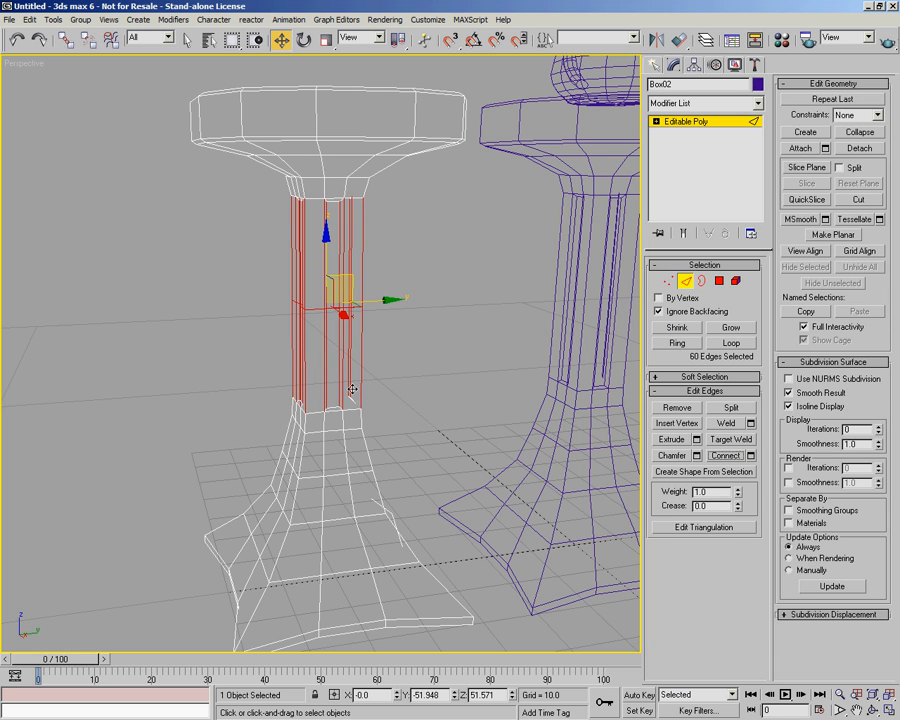
Step: Isolate the new mid-column vertices of the pedestal and set the vertex movement constraint to Edge
middle_drag(405, 408, 340, 380)
scroll(363, 406, up, 5)
click(668, 281)
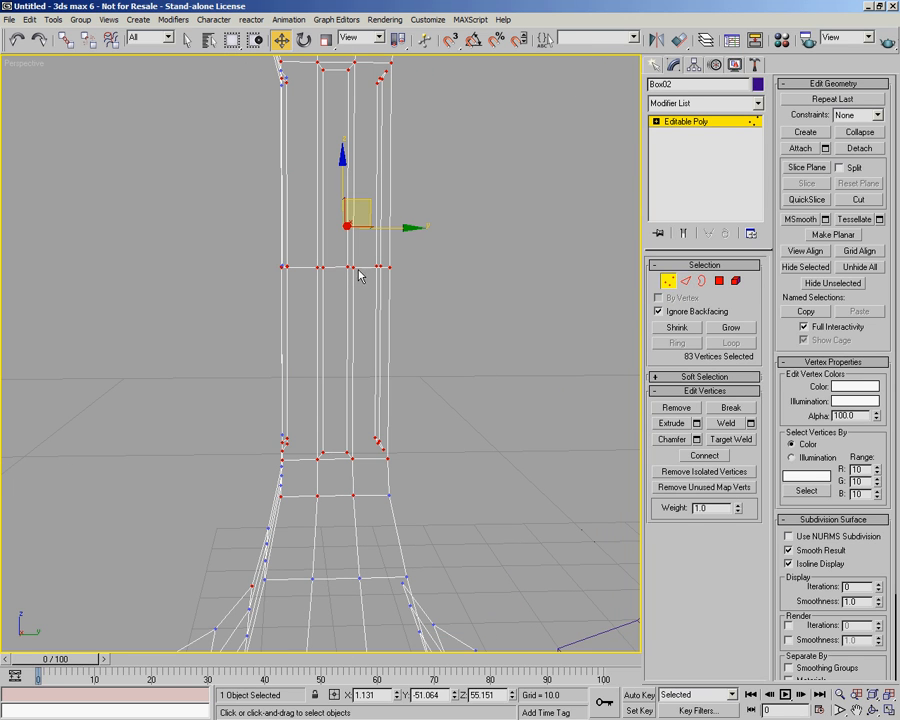
drag(520, 328, 520, 328)
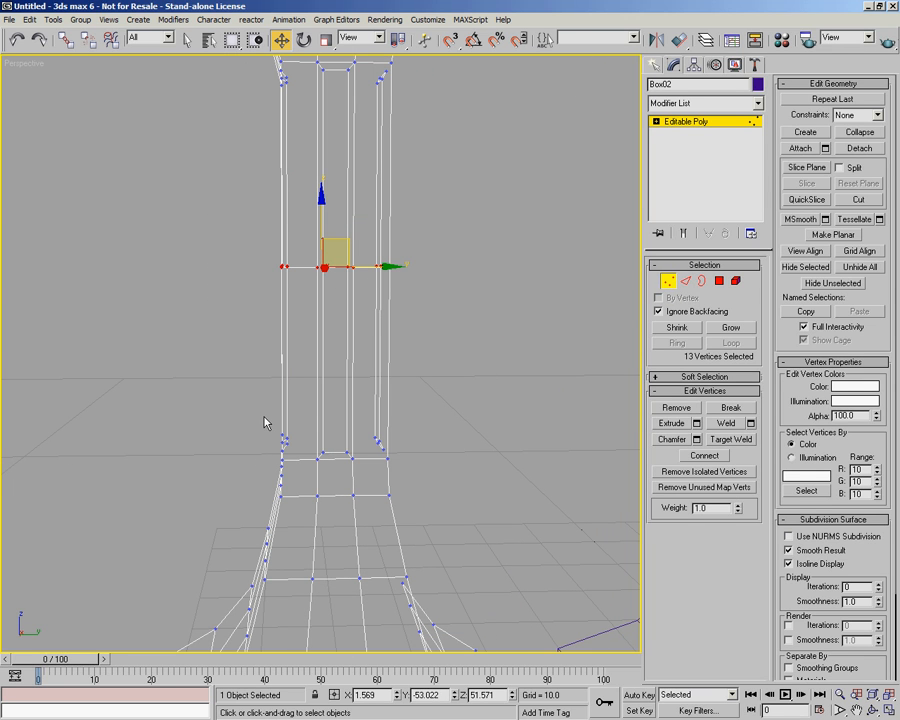
alt+middle_drag(376, 332, 440, 434)
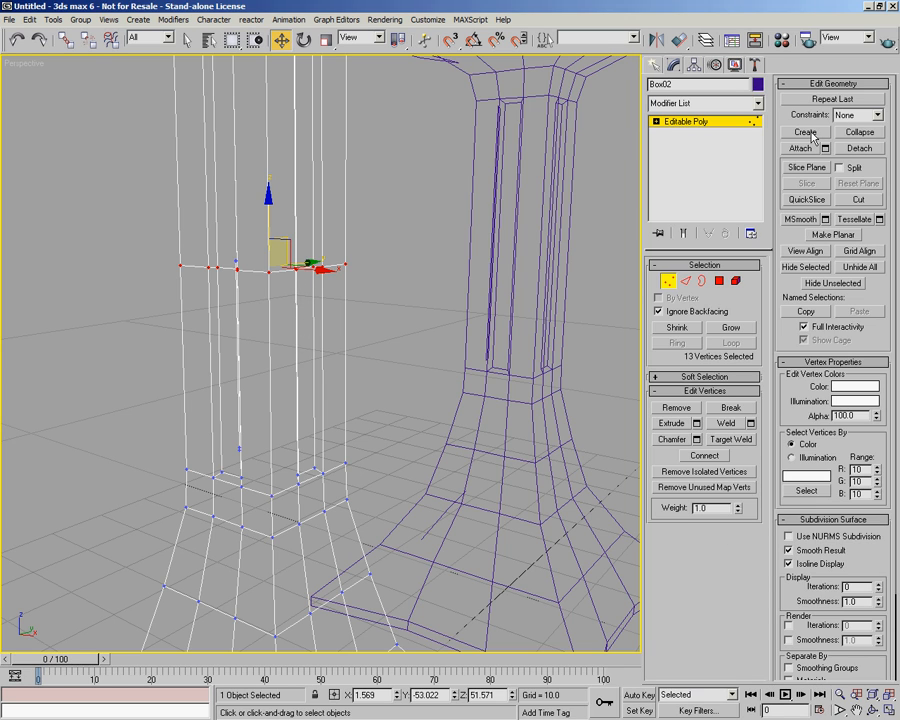
click(877, 115)
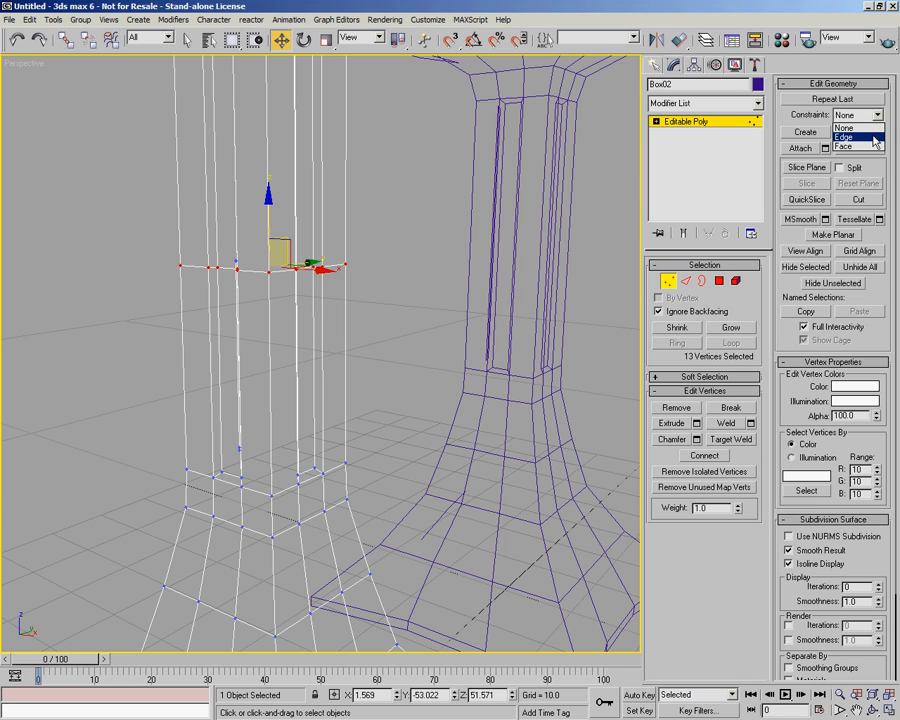
click(874, 136)
click(396, 230)
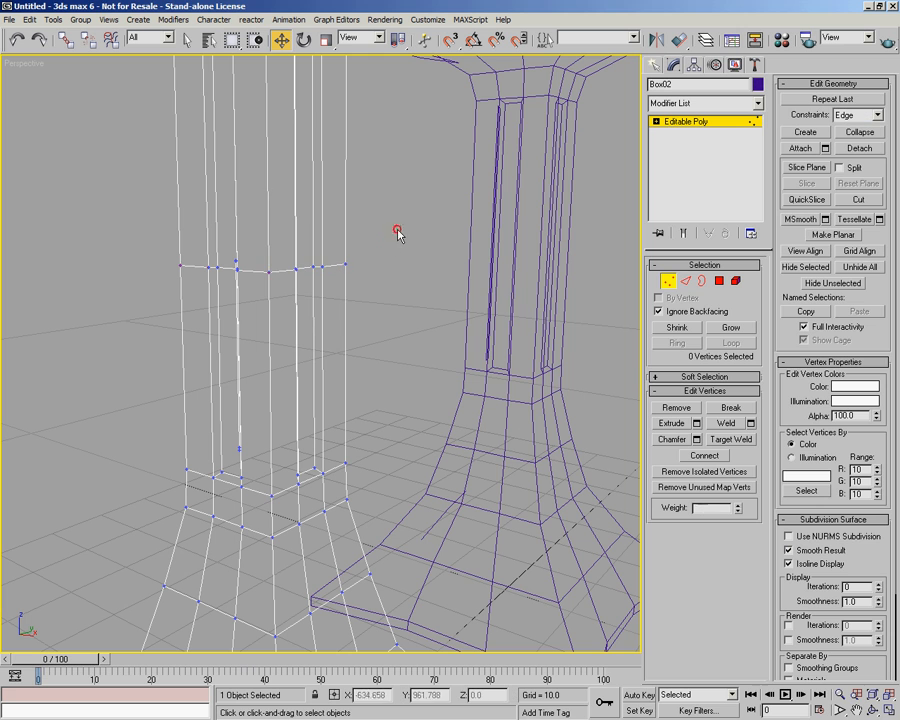
Step: Slide individual vertices of the mid-column loop along their edges to form an irregular, jagged break line around the column
click(279, 269)
alt+middle_drag(285, 334, 380, 340)
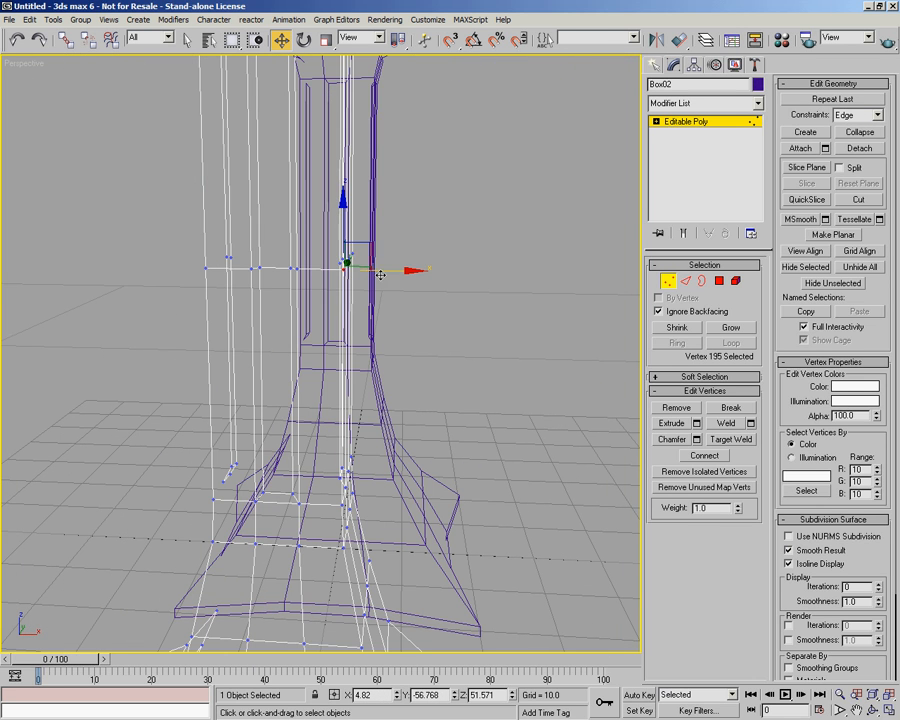
drag(344, 221, 345, 273)
alt+middle_drag(492, 312, 246, 300)
click(262, 259)
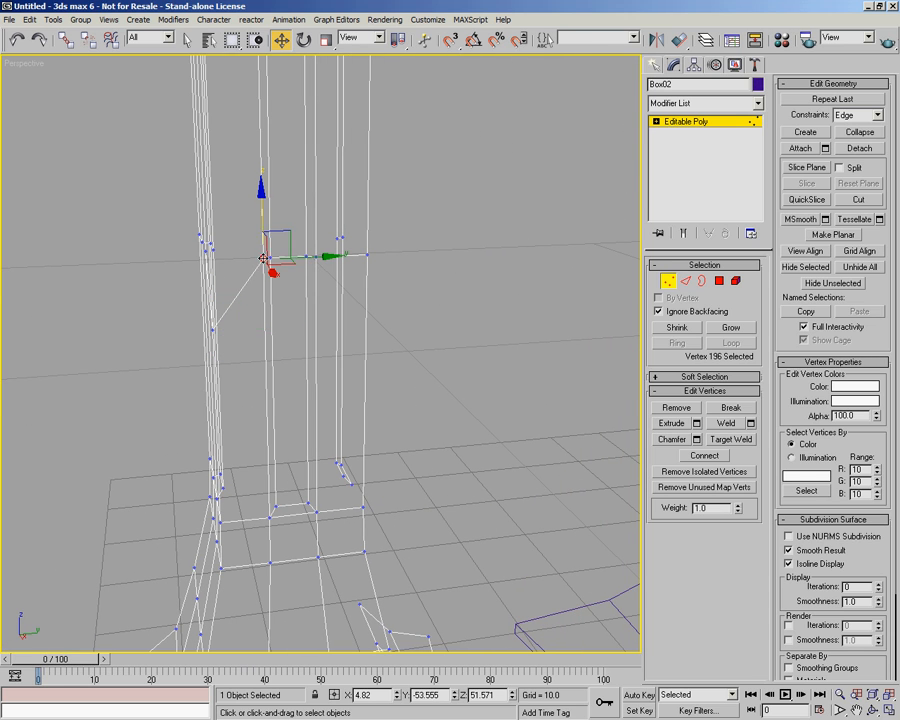
drag(264, 224, 276, 259)
click(275, 253)
alt+middle_drag(243, 281, 312, 296)
drag(270, 257, 298, 282)
alt+middle_drag(298, 282, 437, 309)
drag(428, 211, 426, 265)
drag(366, 250, 398, 298)
alt+middle_drag(397, 300, 441, 317)
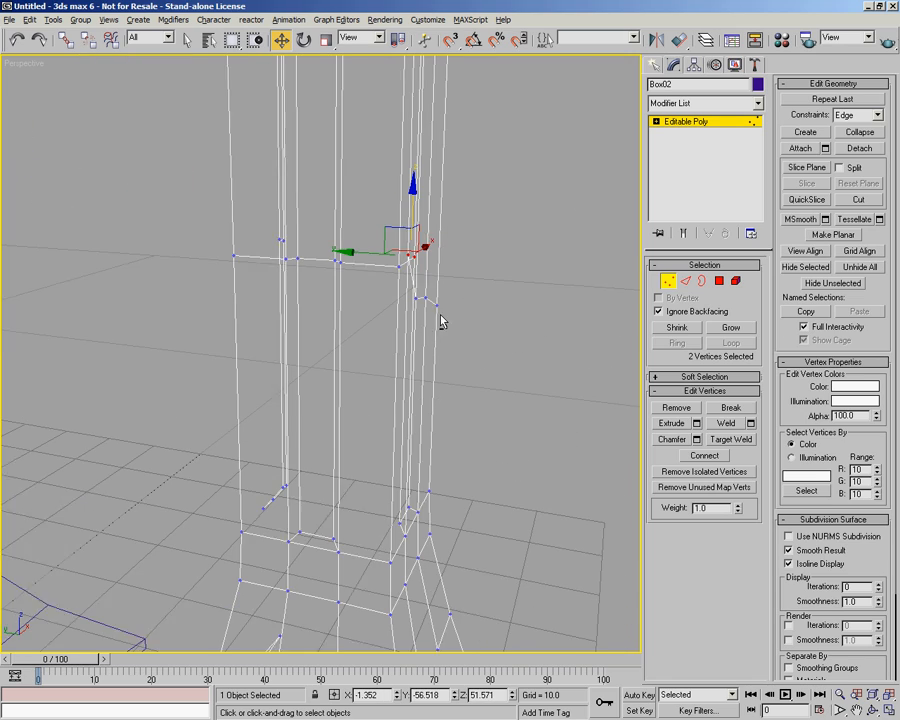
drag(412, 217, 411, 258)
alt+middle_drag(411, 258, 280, 230)
drag(297, 249, 297, 250)
alt+middle_drag(358, 237, 341, 269)
click(422, 273)
alt+middle_drag(352, 331, 281, 217)
drag(281, 217, 310, 263)
drag(296, 197, 299, 223)
alt+middle_drag(366, 285, 245, 376)
Step: Select all polygons of the pedestal above the jagged break line, including the whole tabletop and upper column
scroll(313, 364, down, 3)
middle_drag(313, 370, 400, 380)
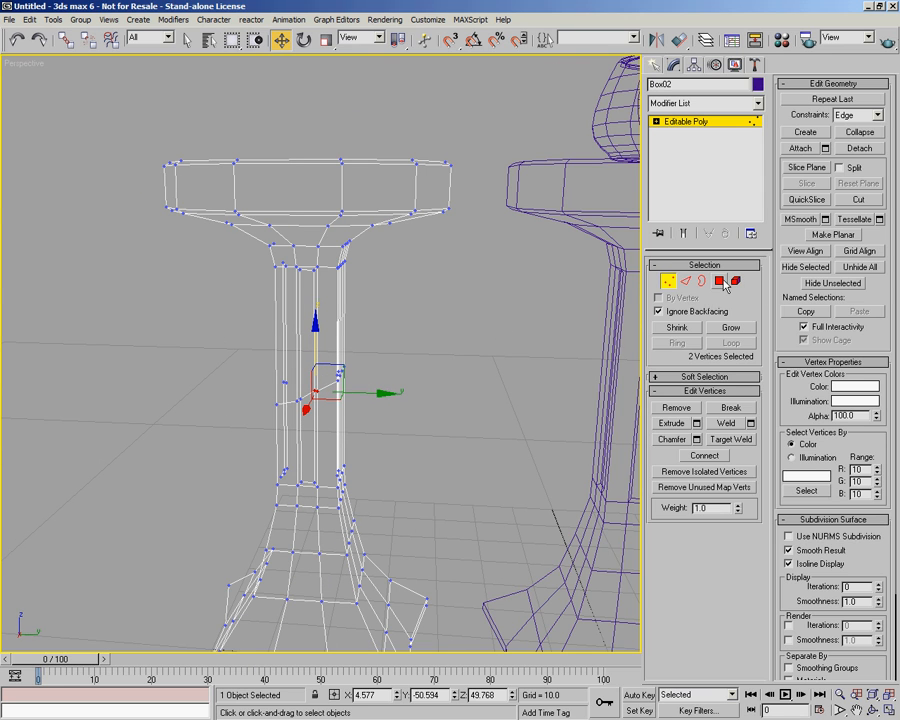
key(4)
drag(121, 106, 407, 361)
alt+middle_drag(407, 361, 544, 360)
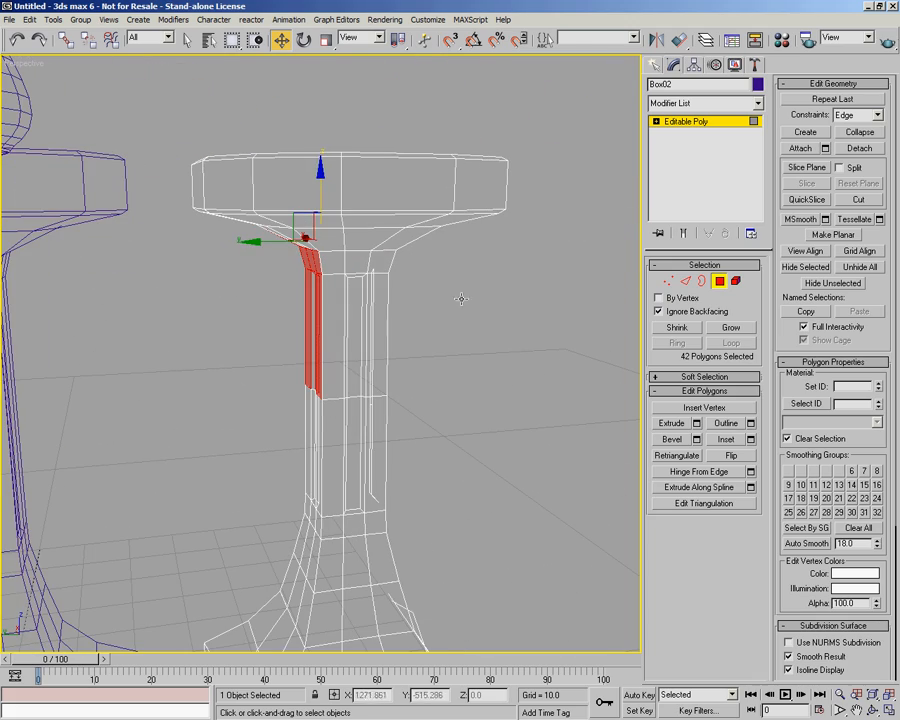
drag(168, 107, 528, 337)
alt+middle_drag(528, 337, 291, 326)
ctrl+drag(541, 128, 288, 336)
alt+middle_drag(533, 332, 405, 211)
ctrl+drag(165, 93, 589, 251)
alt+middle_drag(583, 247, 337, 316)
scroll(369, 338, down, 3)
scroll(359, 337, up, 3)
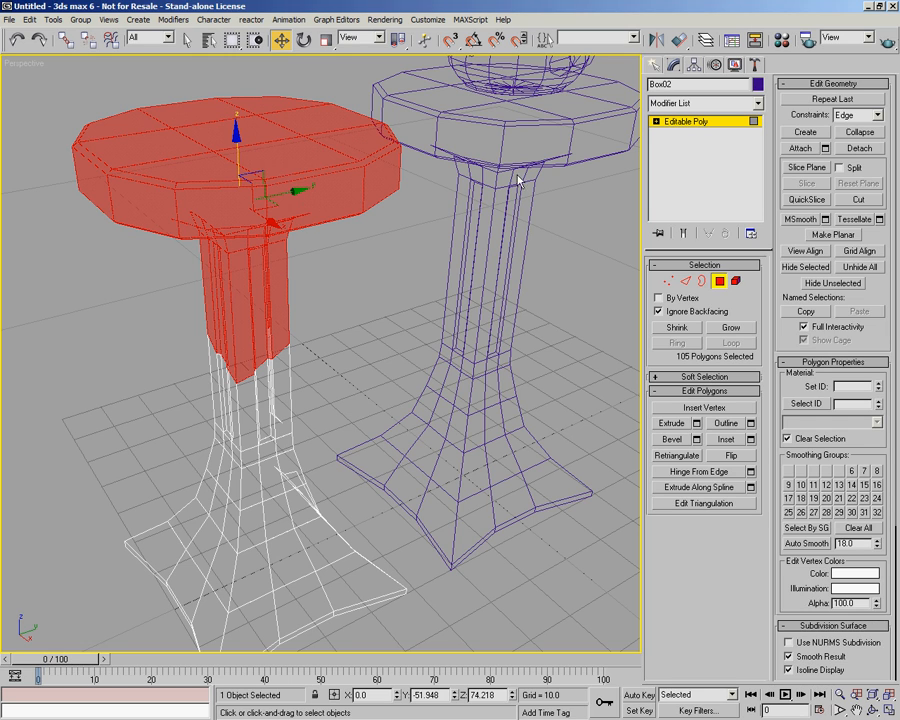
Step: Detach the selected upper polygons to a separate element within the same pedestal mesh
click(860, 149)
drag(478, 461, 444, 349)
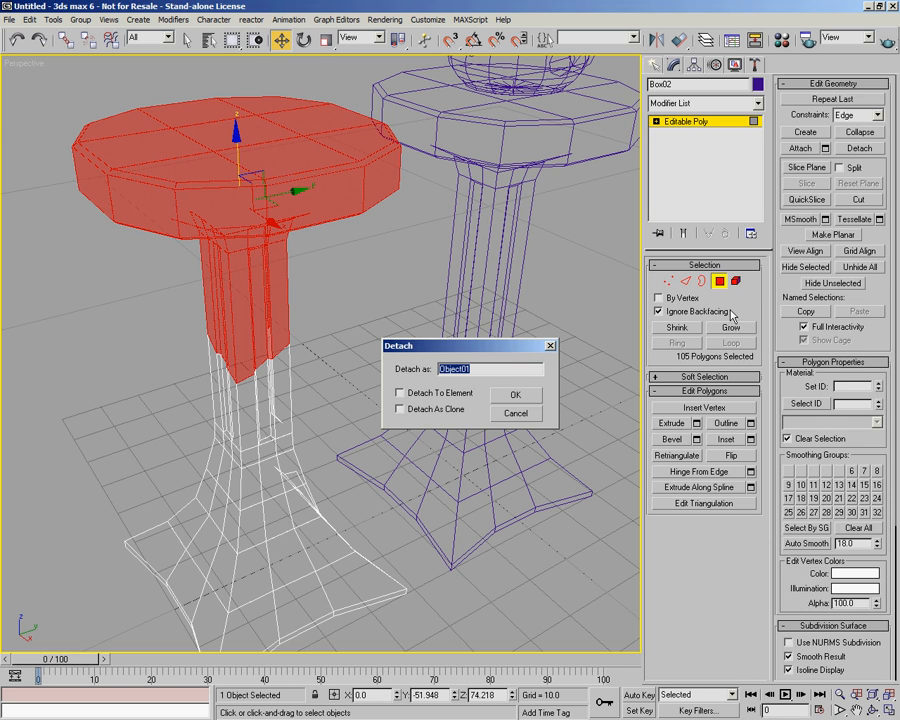
click(401, 409)
click(401, 393)
click(525, 400)
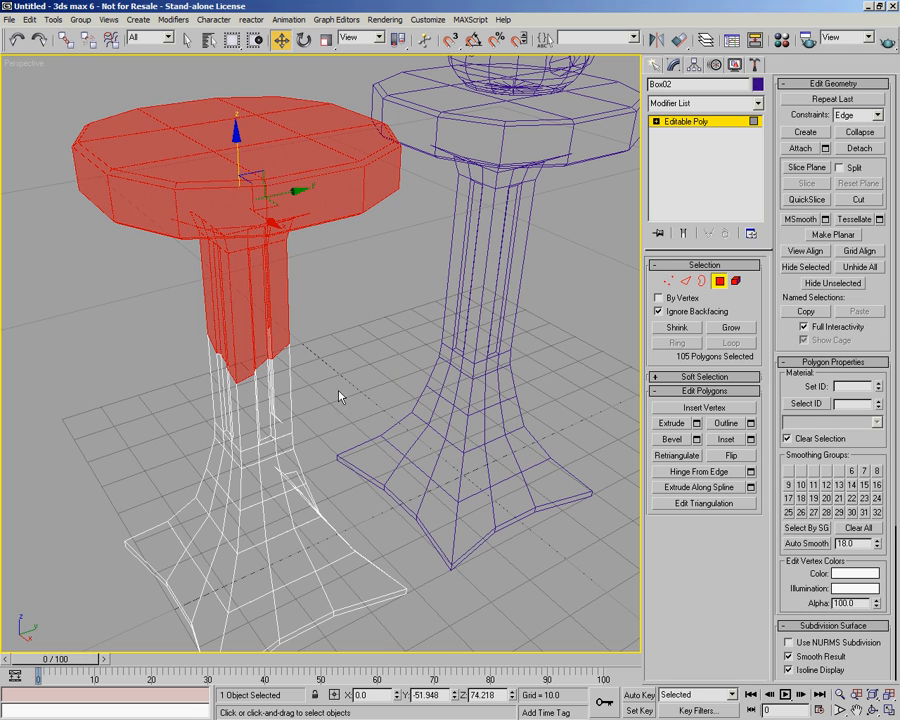
click(340, 392)
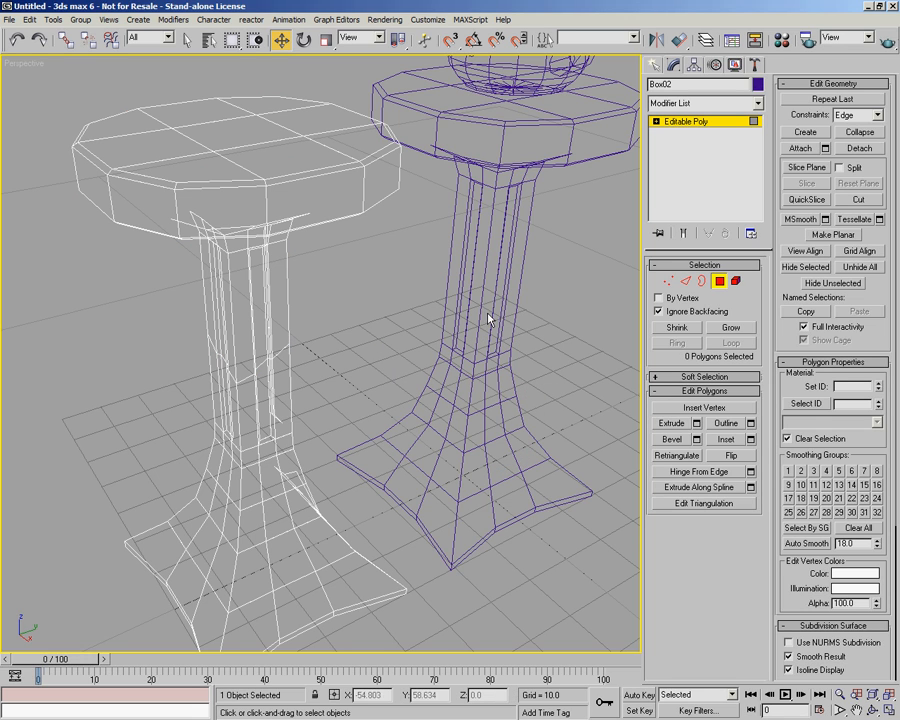
Step: Select the pedestal's detached upper piece at Element level
click(737, 281)
click(276, 186)
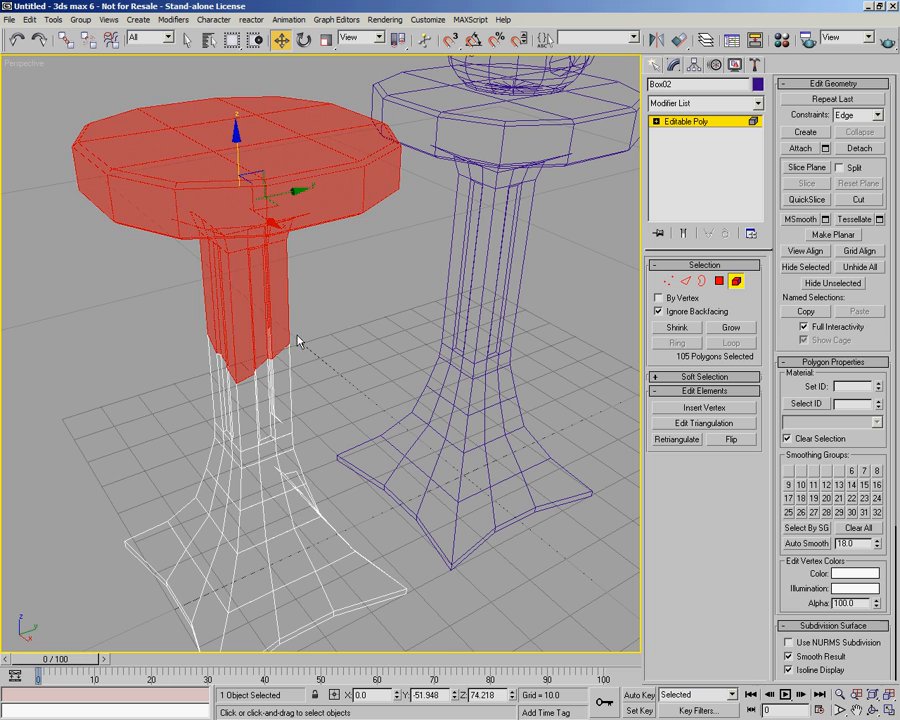
click(296, 340)
click(226, 236)
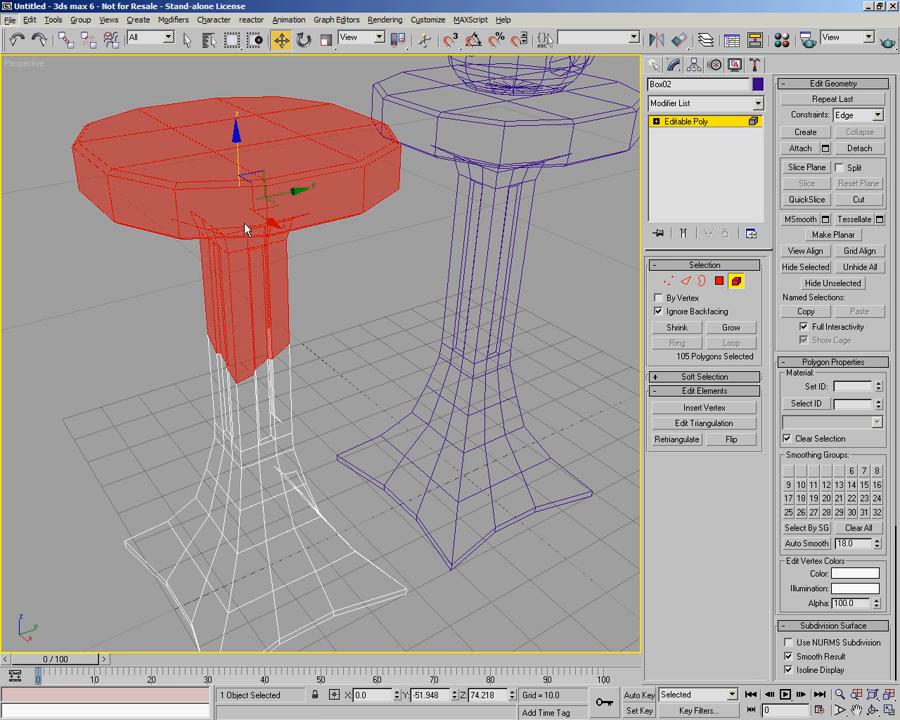
Step: Select the pedestal's lower and upper pieces in turn at Element level to check their separation
click(250, 520)
click(268, 113)
click(255, 370)
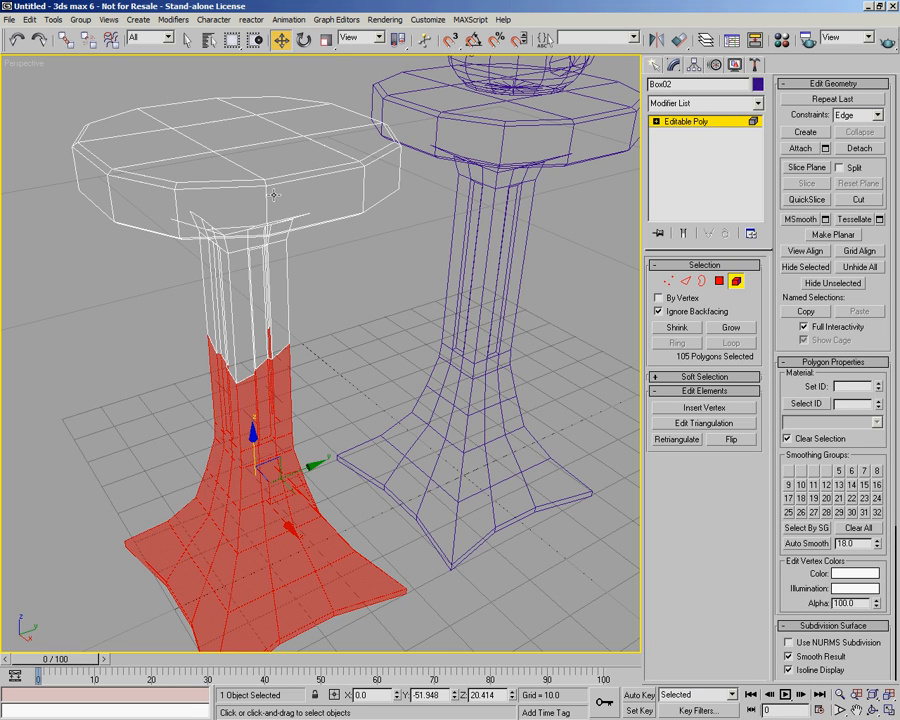
Step: Detach the pedestal's upper piece as its own object instead of an element, then leave polygon editing
click(188, 134)
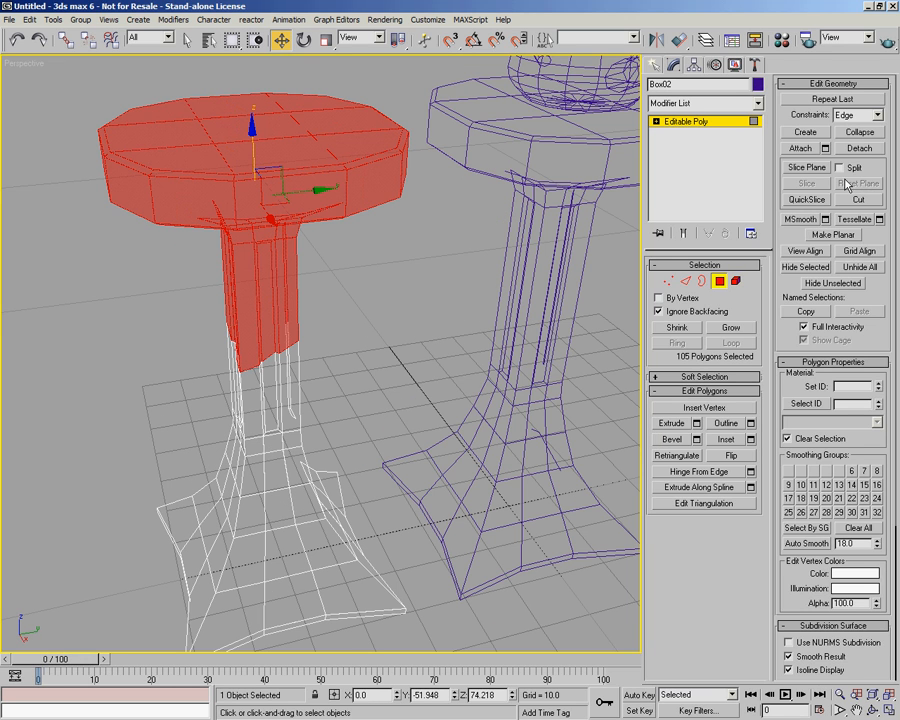
click(859, 148)
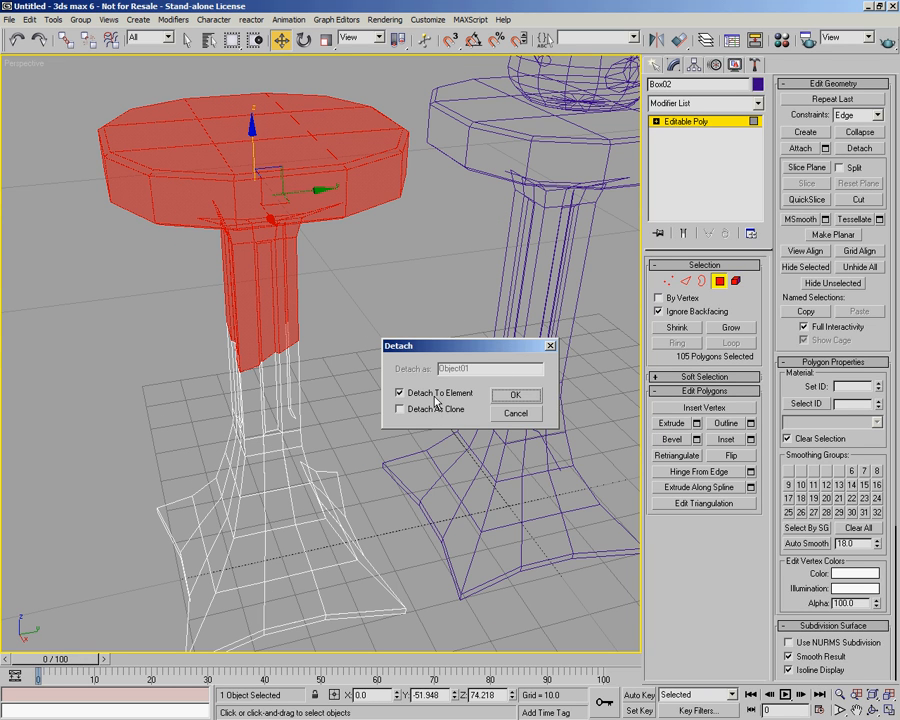
click(437, 395)
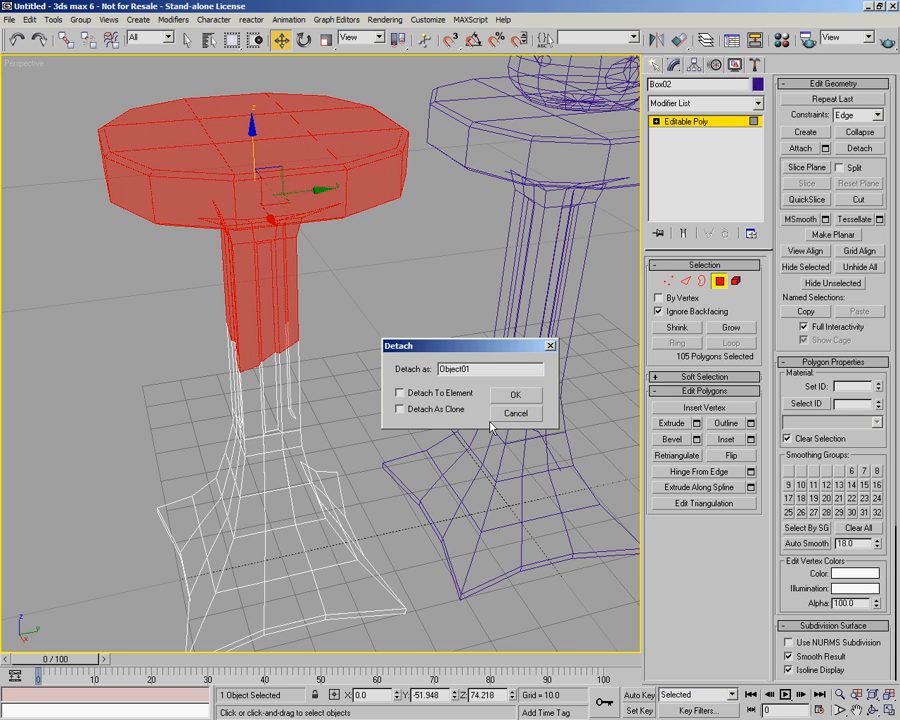
click(516, 399)
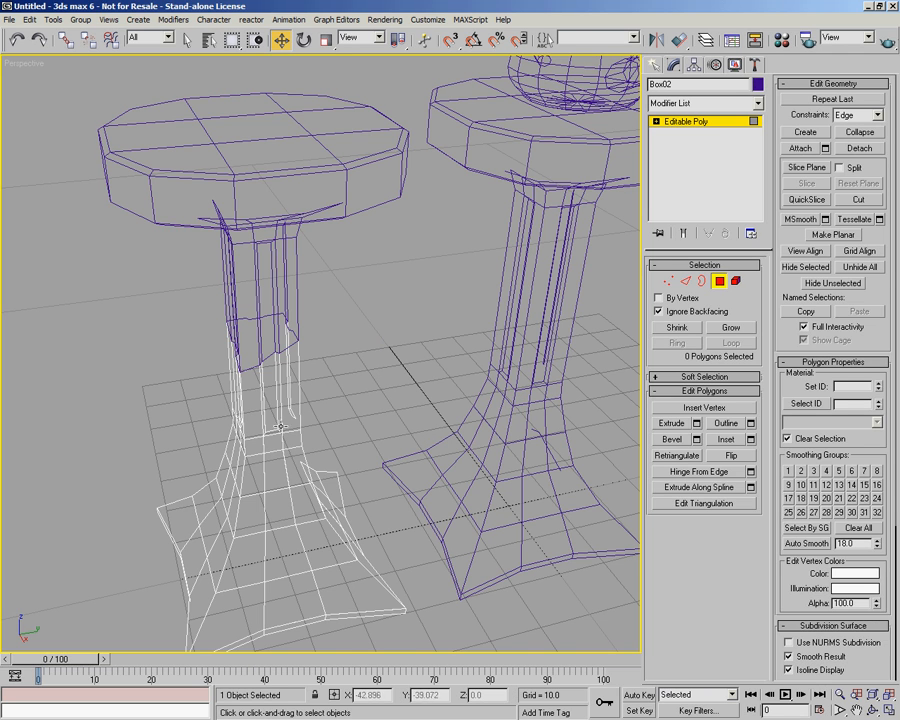
middle_drag(281, 427, 307, 364)
click(718, 281)
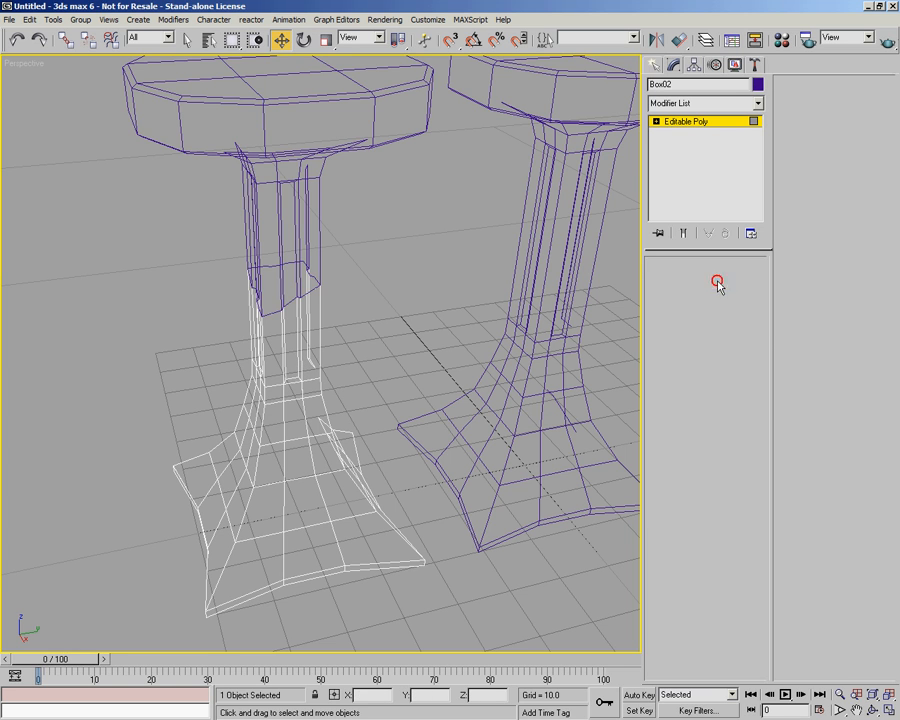
Step: Raise only the pivot of the detached upper piece into its column, to about Z 63
click(323, 328)
click(318, 318)
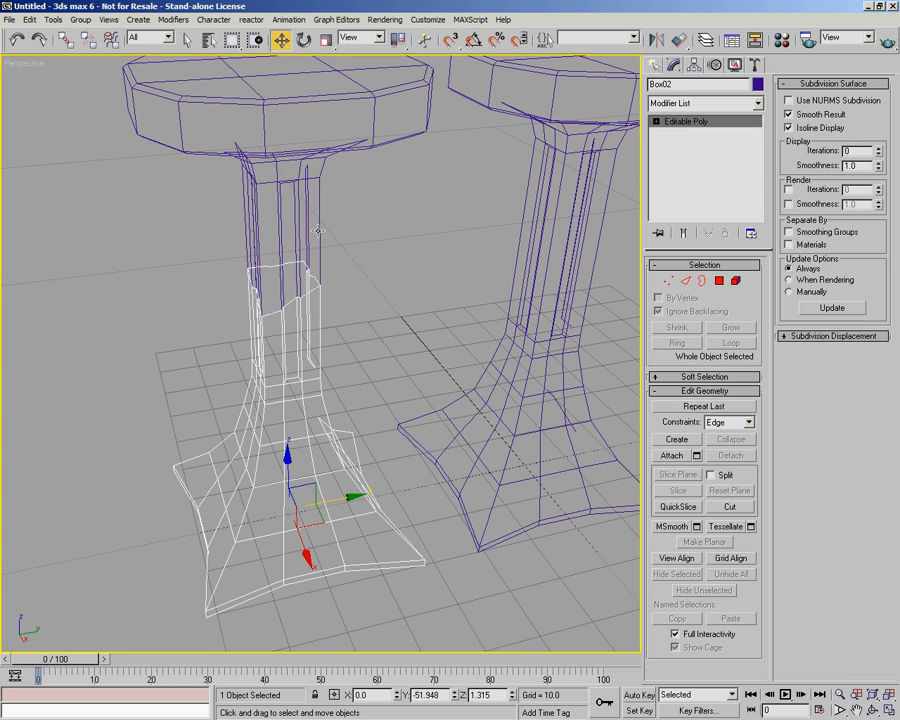
click(318, 231)
alt+middle_drag(324, 326, 339, 354)
scroll(339, 354, up, 4)
scroll(342, 172, up, 2)
scroll(330, 315, down, 3)
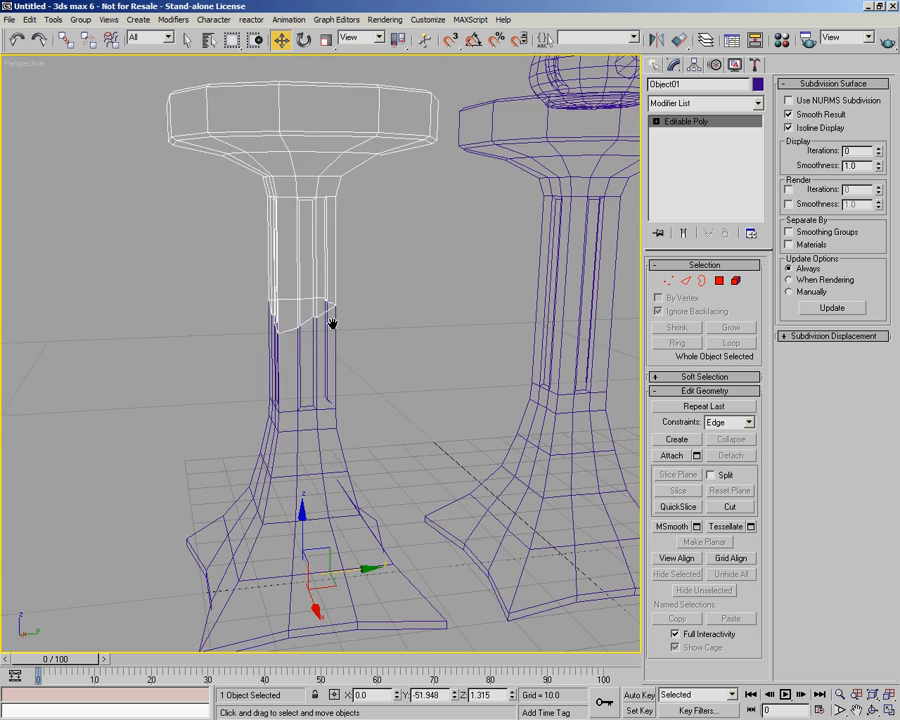
scroll(344, 381, up, 2)
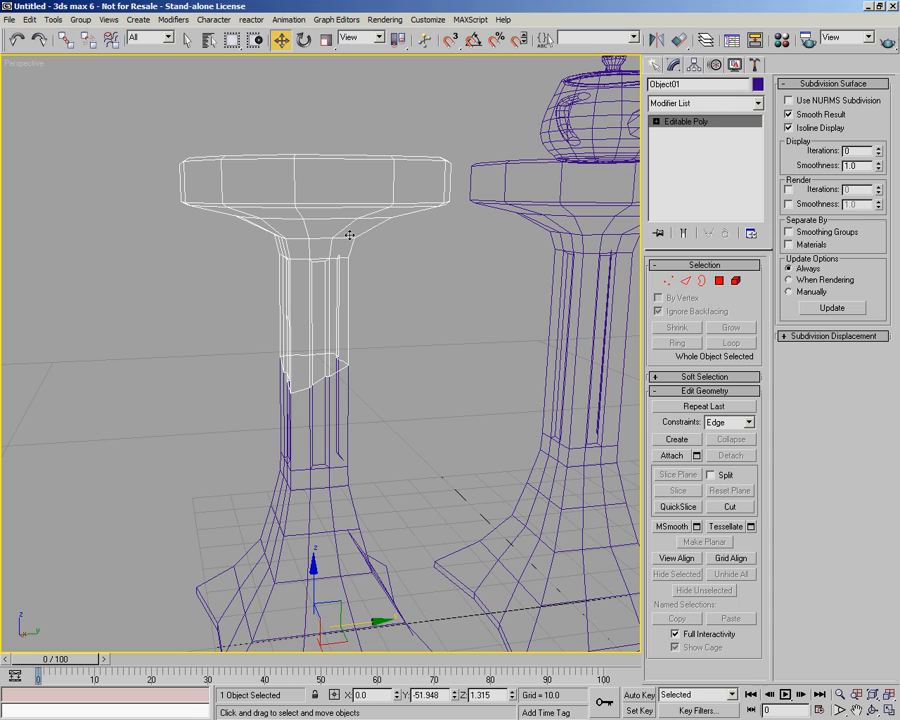
click(693, 65)
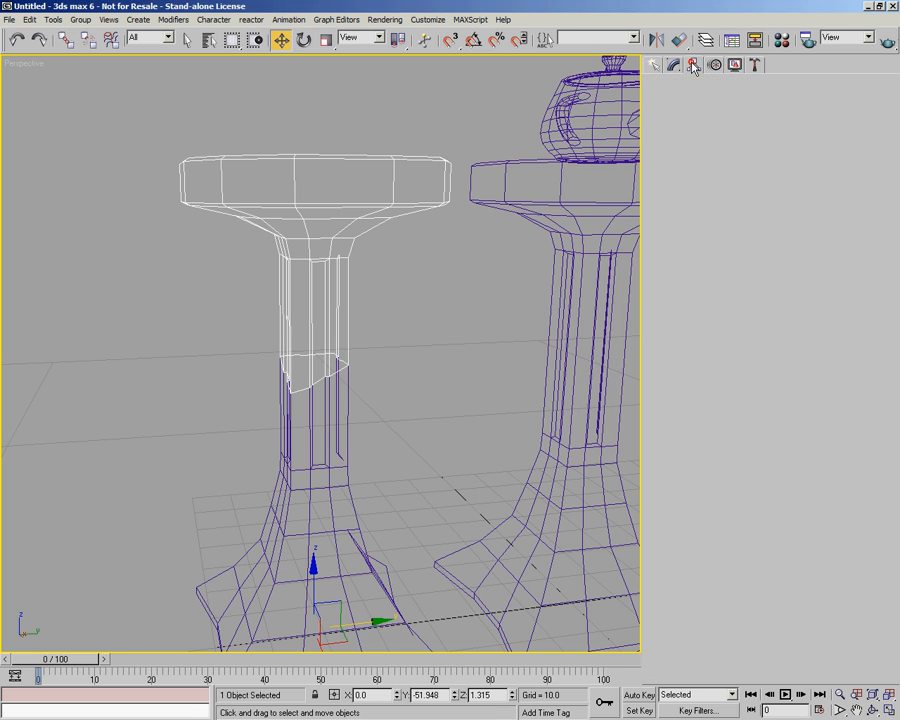
click(693, 154)
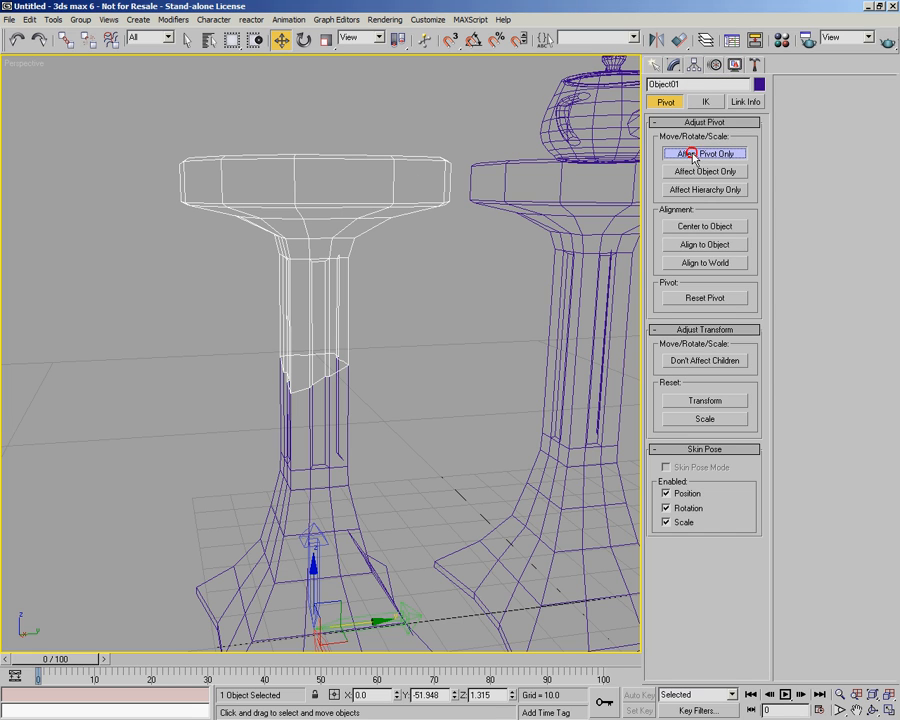
drag(313, 568, 314, 230)
middle_drag(403, 388, 393, 390)
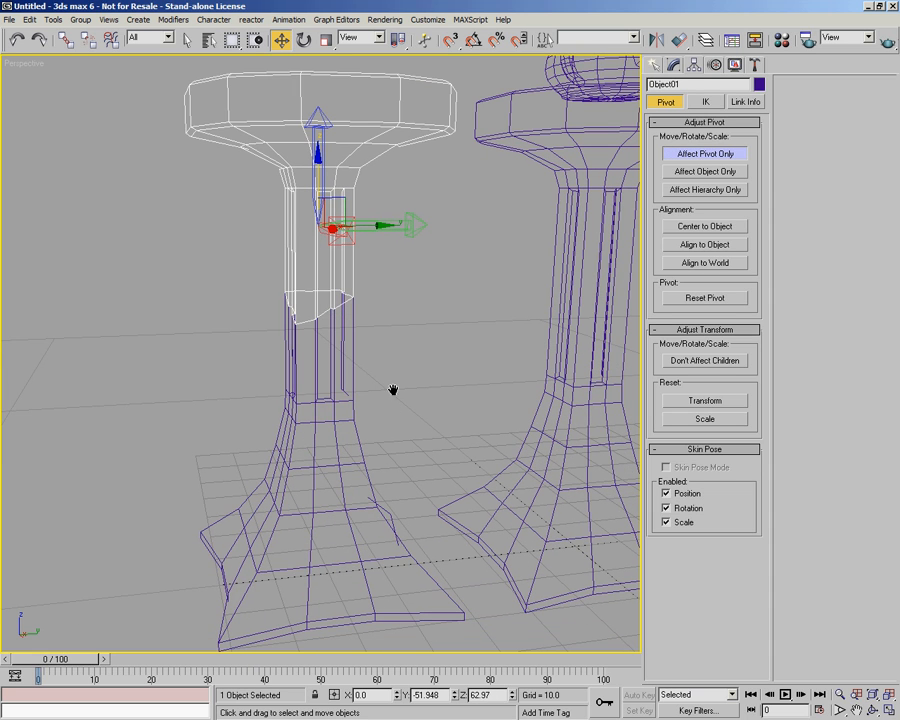
Step: Raise only the base piece's pivot to about Z 24 and finish pivot editing
click(352, 346)
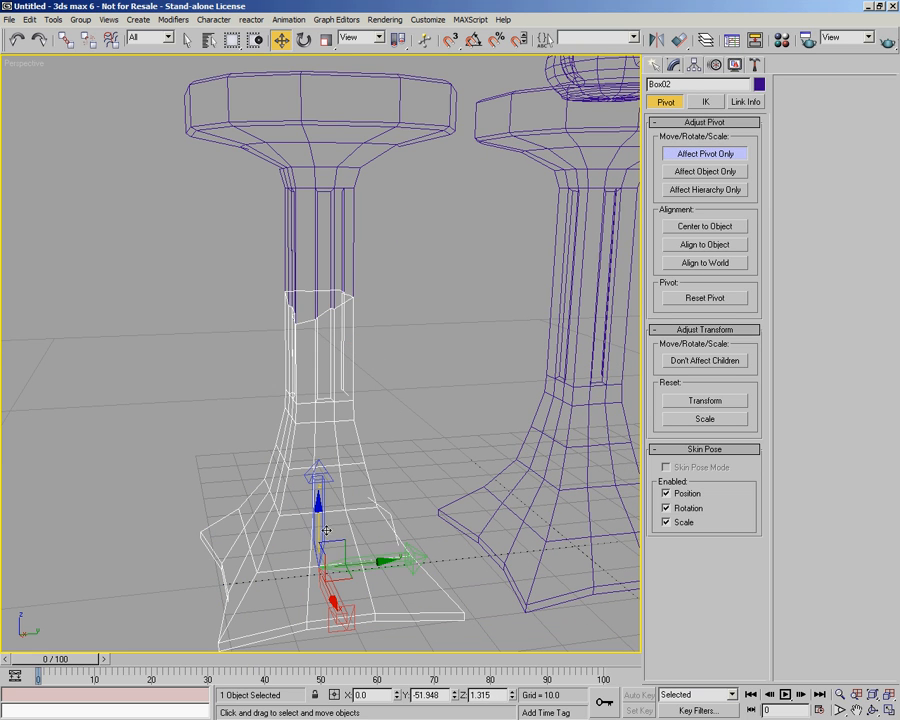
drag(316, 523, 324, 404)
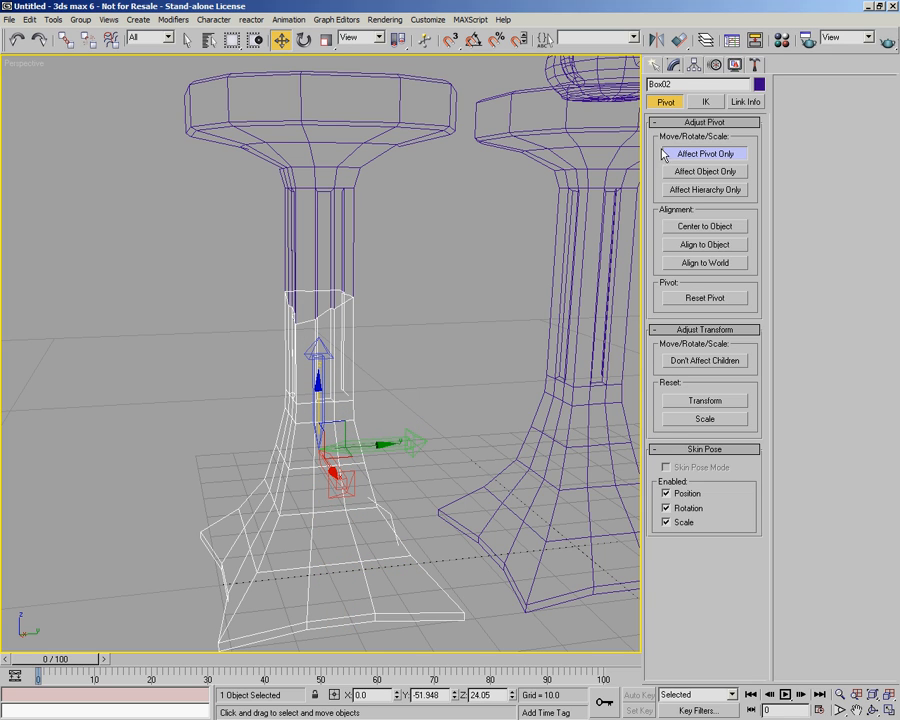
click(668, 68)
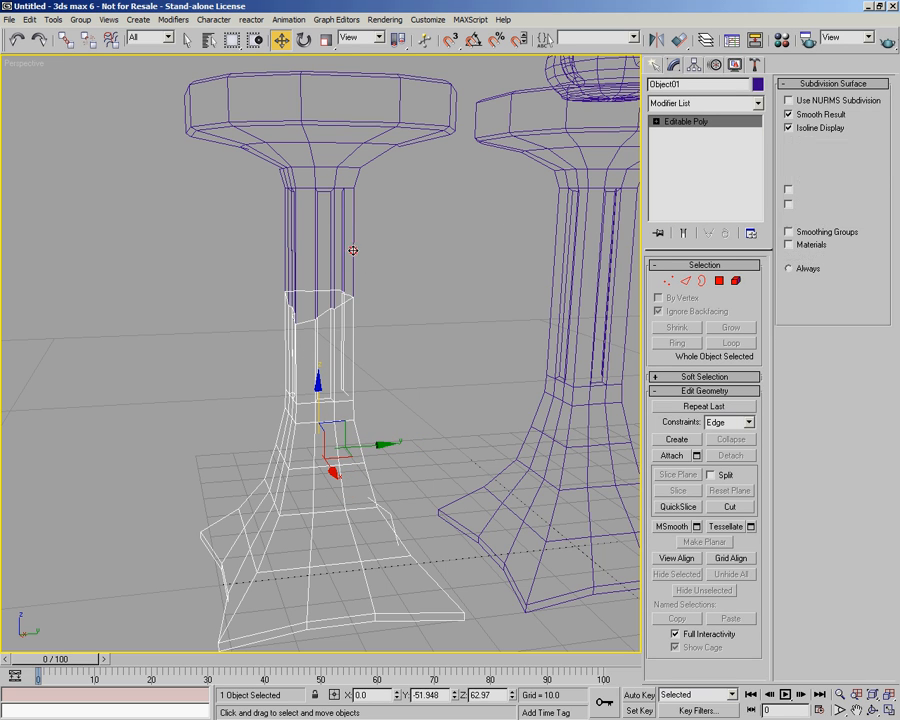
Step: Switch to shaded display and lift the upper piece clear of the base, to about Z 73
click(318, 290)
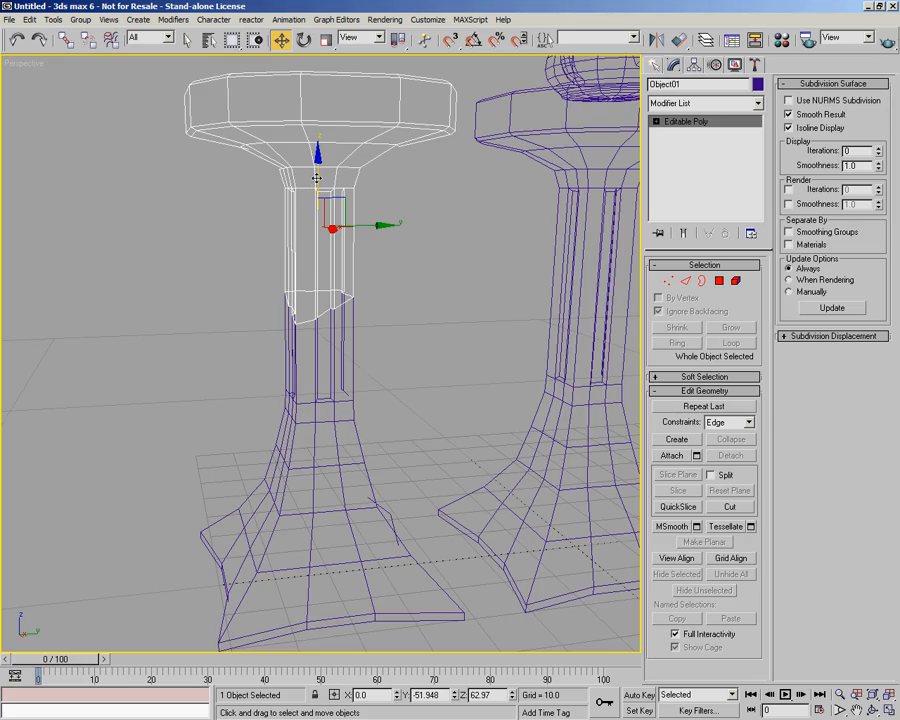
key(F3)
drag(318, 184, 322, 121)
alt+middle_drag(329, 229, 339, 331)
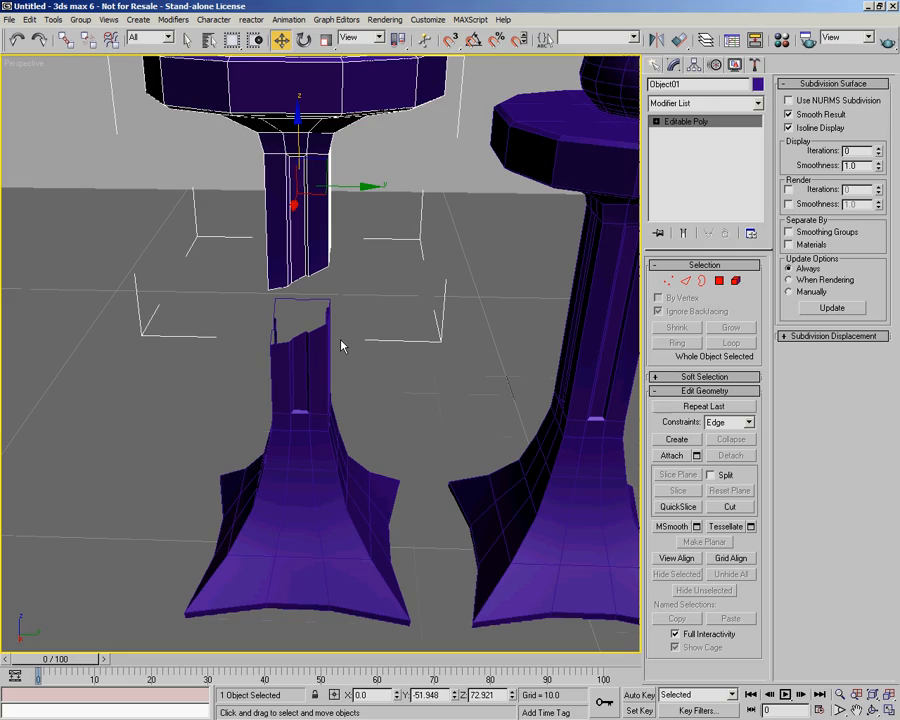
scroll(311, 346, up, 5)
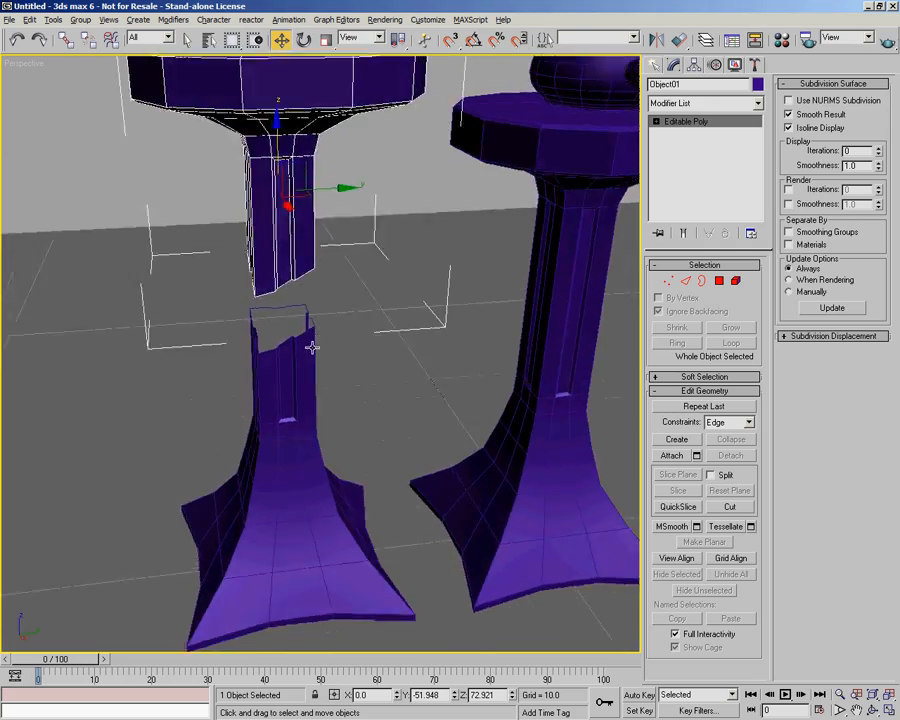
alt+middle_drag(302, 373, 343, 444)
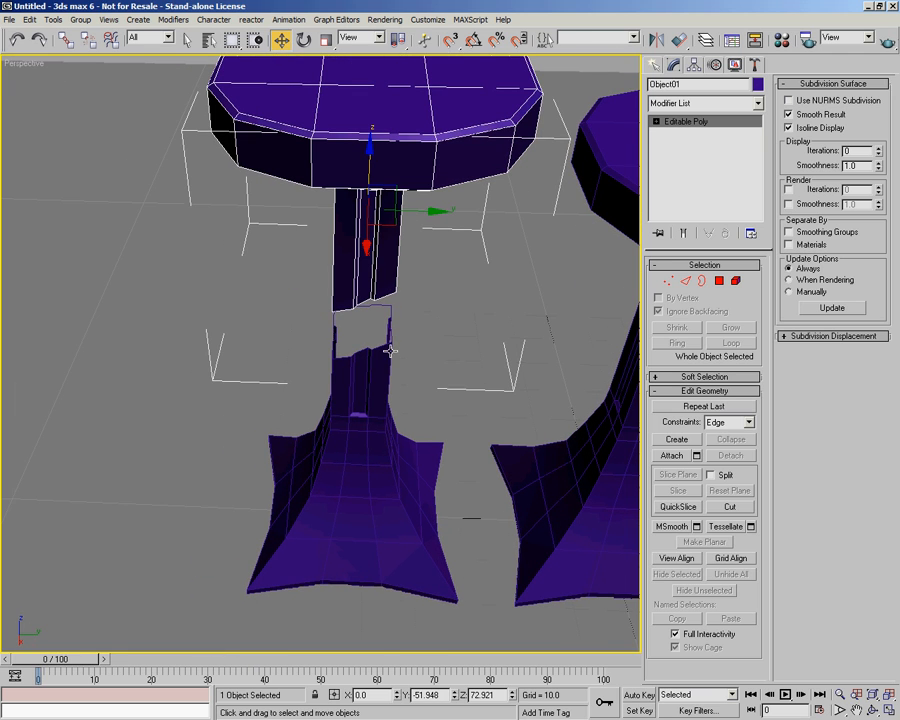
Step: Cap the open jagged border at the bottom of the upper piece's broken column
click(703, 281)
alt+middle_drag(378, 404, 324, 346)
scroll(411, 451, up, 4)
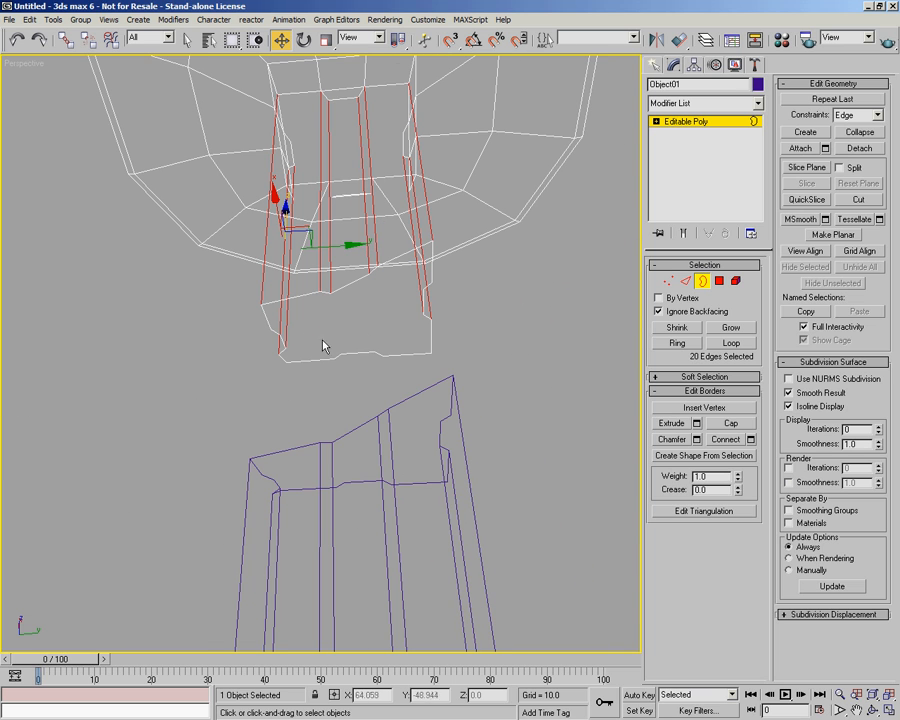
double_click(351, 285)
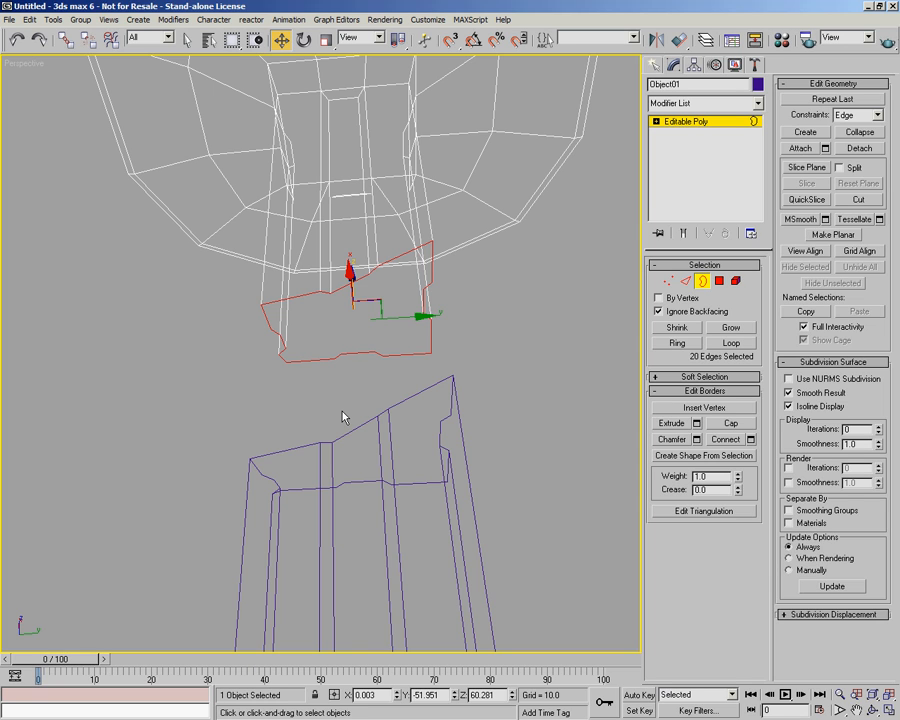
key(F3)
mouse_move(290, 356)
alt+middle_down()
mouse_move(397, 365)
mouse_move(362, 358)
mouse_move(418, 354)
mouse_move(425, 363)
alt+middle_up()
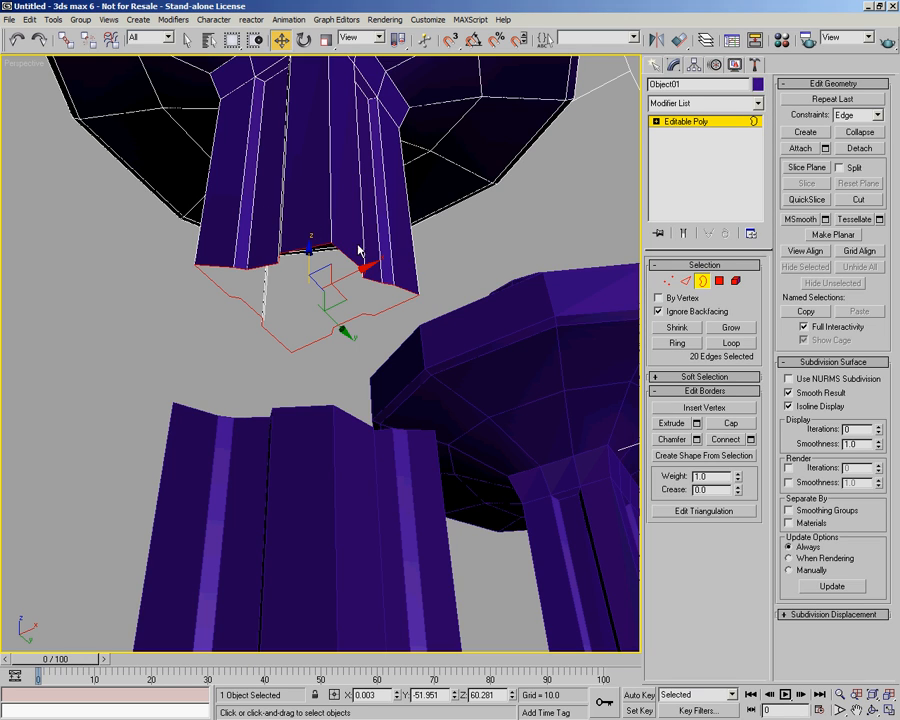
click(732, 423)
alt+middle_drag(237, 382, 555, 309)
click(702, 283)
Step: Cap the open jagged border at the top of the base's broken column
click(350, 475)
alt+middle_drag(350, 475, 478, 350)
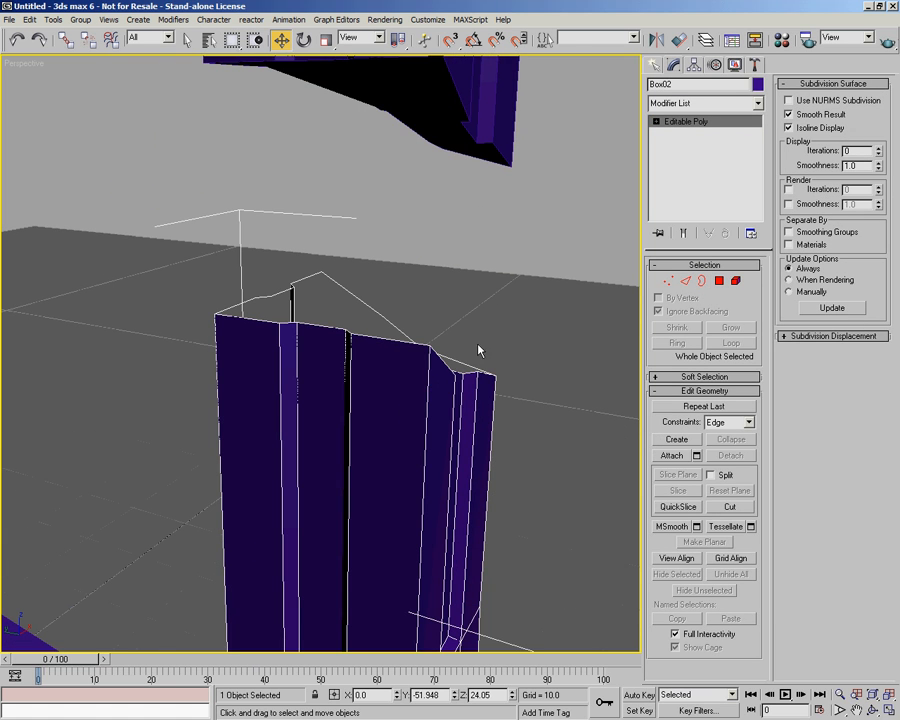
click(701, 281)
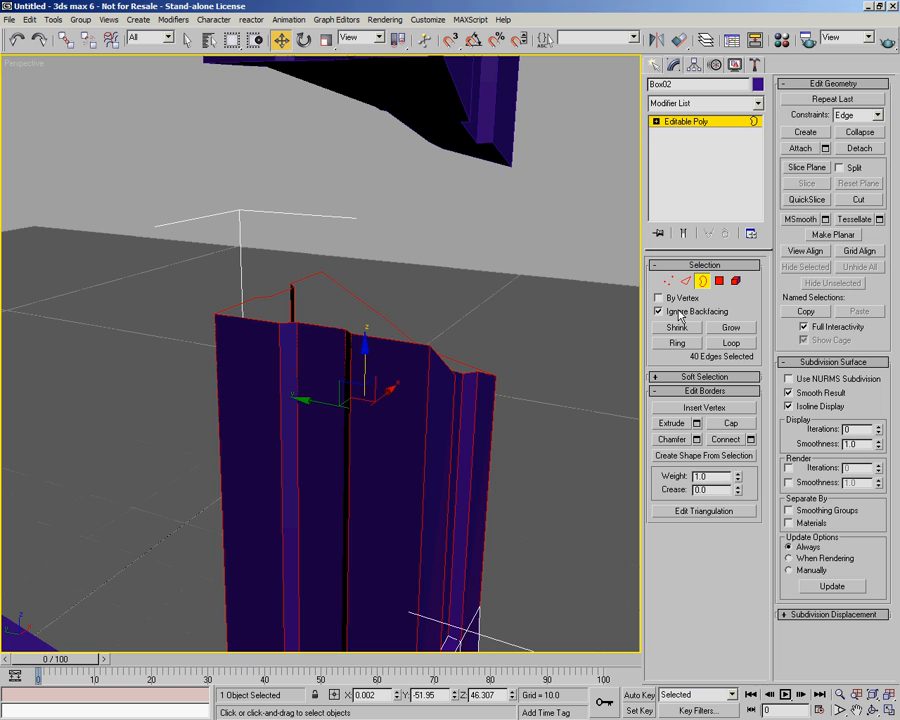
click(340, 287)
alt+middle_drag(558, 357, 380, 347)
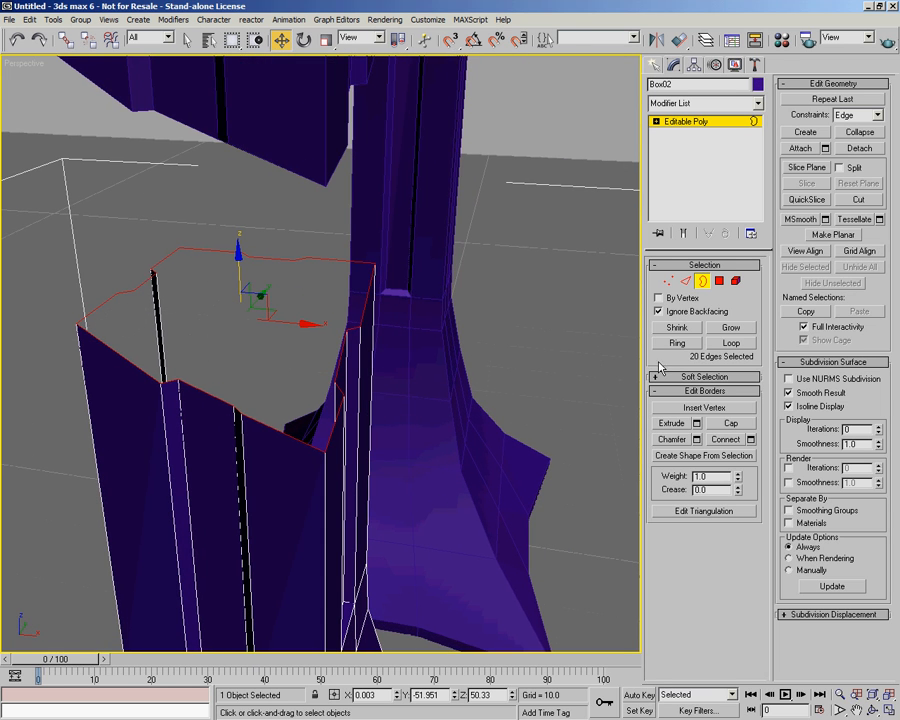
click(731, 423)
alt+middle_drag(450, 345, 380, 430)
click(704, 286)
Step: Rotate the base piece onto its side, about 108 degrees around the Y axis, and turn it slightly
scroll(492, 380, down, 8)
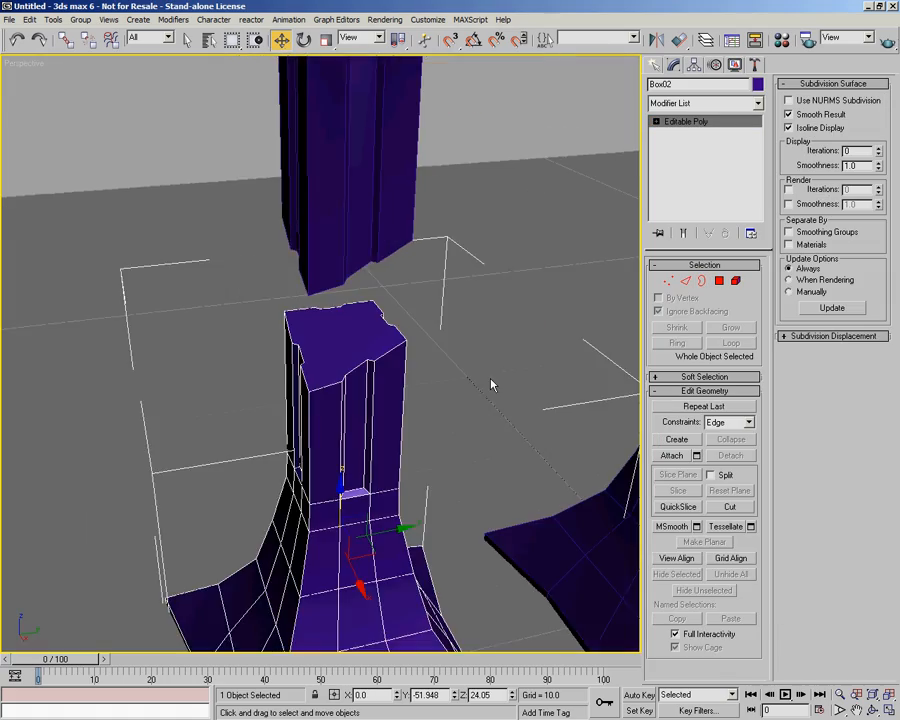
middle_drag(492, 371, 412, 258)
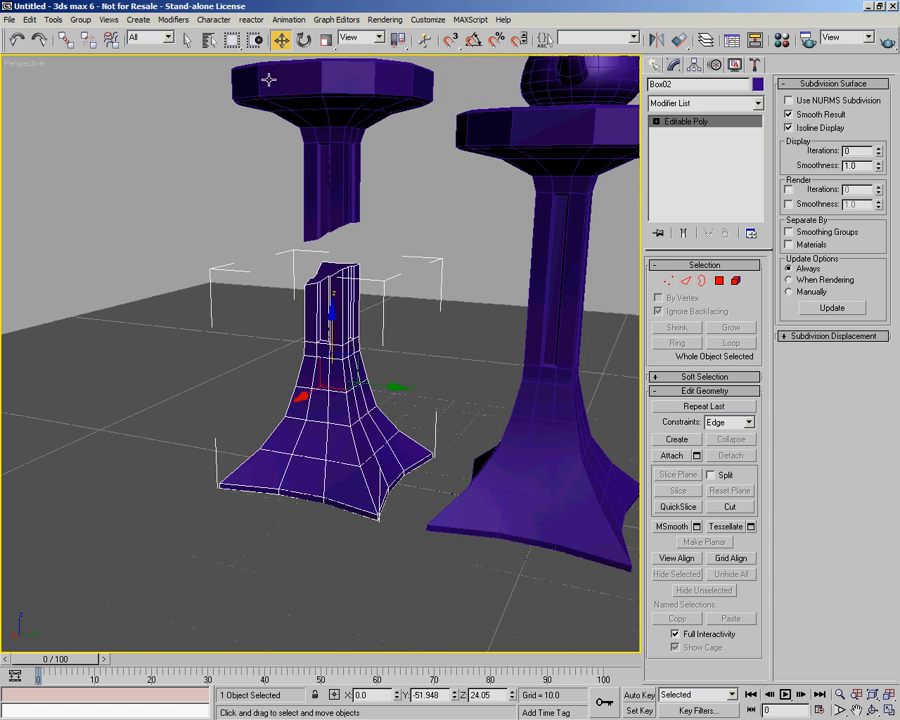
key(e)
alt+middle_drag(323, 328, 376, 355)
drag(331, 275, 283, 426)
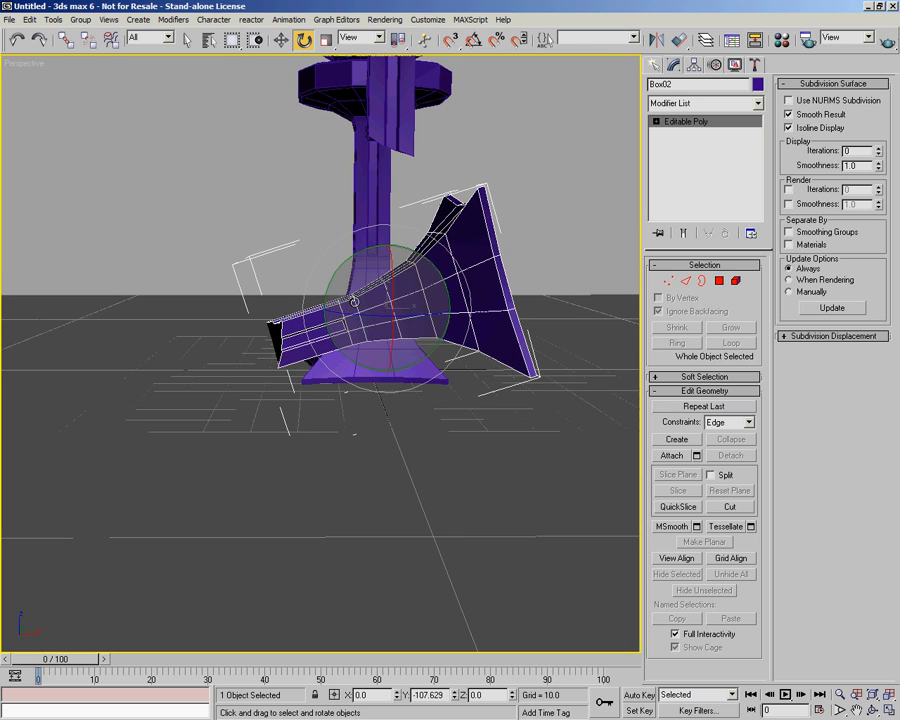
drag(353, 312, 408, 315)
alt+middle_drag(494, 283, 332, 287)
Step: Move the toppled base down to floor level beside the intact pedestal, at about X -38, Y -74, Z 13
click(281, 39)
scroll(374, 353, down, 3)
scroll(374, 353, up, 1)
middle_drag(244, 366, 316, 332)
drag(307, 249, 308, 279)
alt+middle_drag(368, 348, 165, 380)
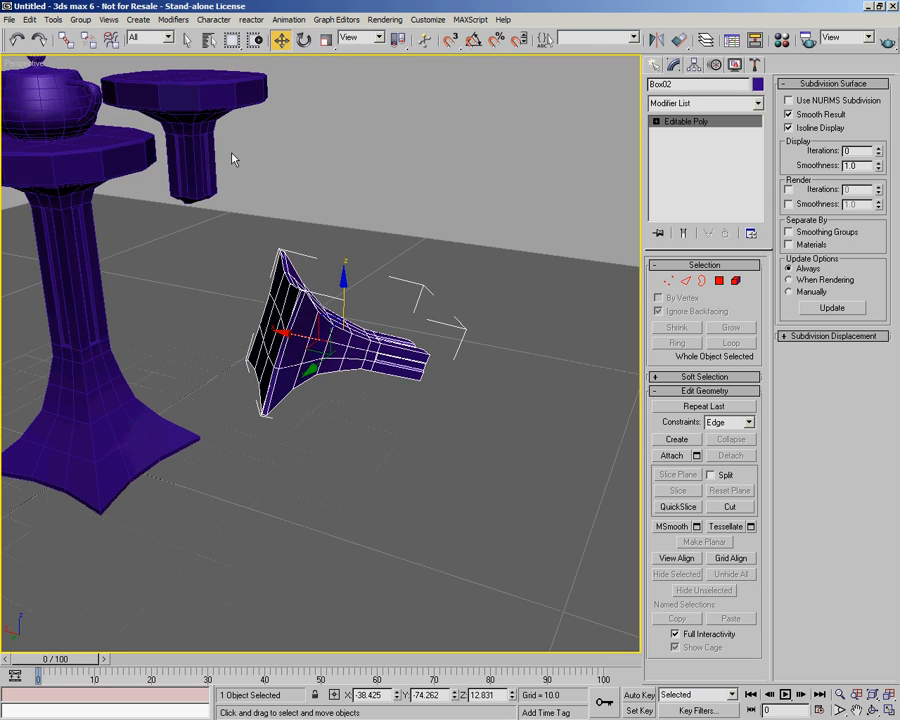
Step: Rotate the upper piece about several axes so its column lies roughly horizontal
click(195, 92)
key(e)
drag(201, 161, 241, 77)
drag(207, 120, 240, 118)
alt+middle_drag(190, 180, 274, 223)
alt+middle_drag(381, 174, 369, 179)
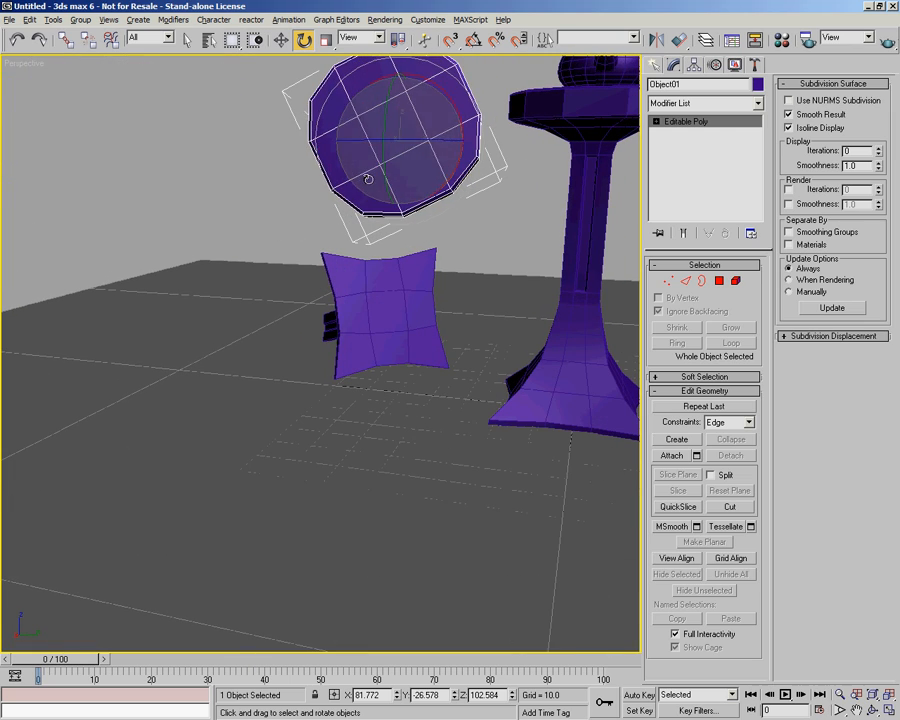
mouse_move(453, 101)
mouse_down()
mouse_move(412, 112)
mouse_move(412, 125)
mouse_move(453, 136)
mouse_move(372, 133)
mouse_up()
Step: Move the upper piece horizontally away from the intact pedestal to the broken-column side of the toppled base
key(w)
alt+middle_drag(372, 133, 423, 265)
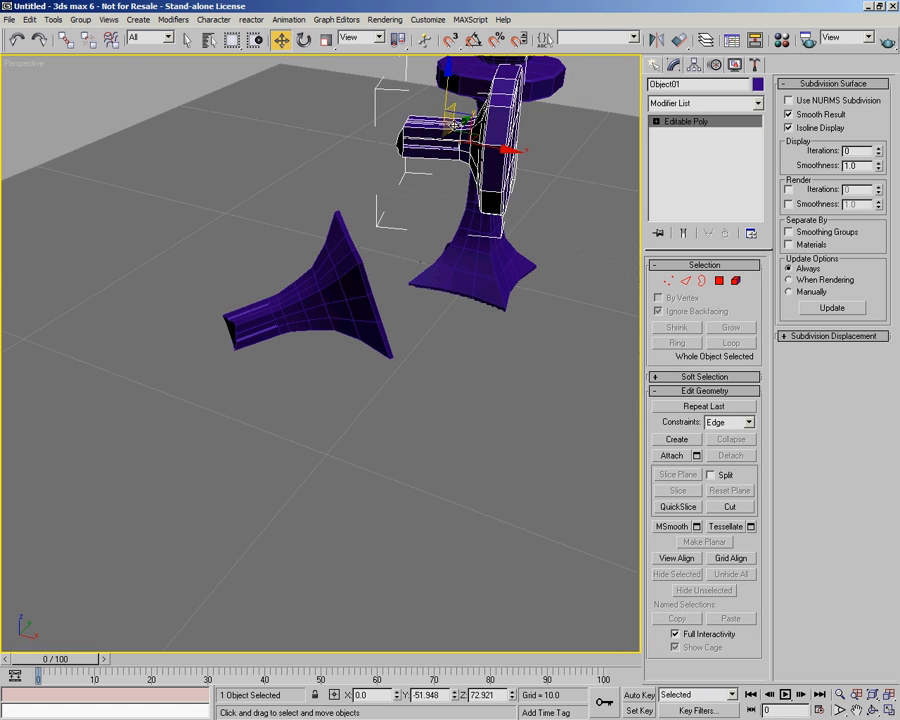
drag(466, 132, 172, 121)
alt+middle_drag(187, 212, 319, 350)
scroll(197, 280, down, 3)
Step: Turn and tilt the upper piece so its tabletop leans and its broken column slopes down toward the toppled base
key(e)
mouse_move(325, 327)
mouse_down()
mouse_move(408, 328)
mouse_move(325, 327)
mouse_up()
drag(253, 331, 290, 343)
alt+middle_drag(285, 400, 308, 350)
scroll(304, 354, up, 3)
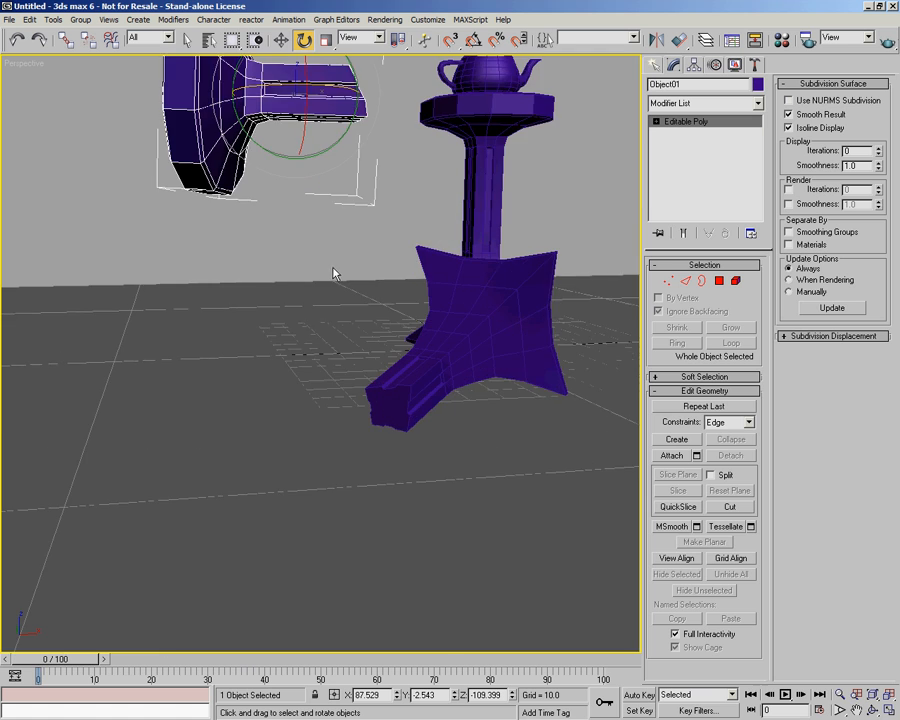
alt+middle_drag(335, 273, 377, 188)
drag(375, 143, 394, 150)
scroll(394, 186, down, 2)
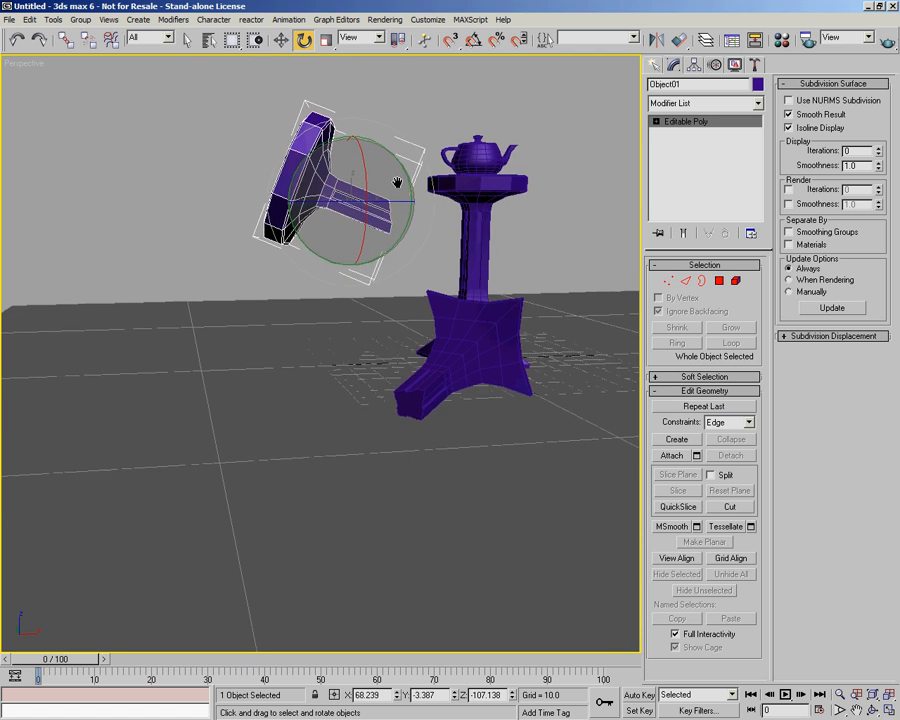
Step: Lower the tilted upper piece to the floor near the toppled base, at about Z 16
key(w)
drag(352, 155, 351, 324)
scroll(336, 386, up, 10)
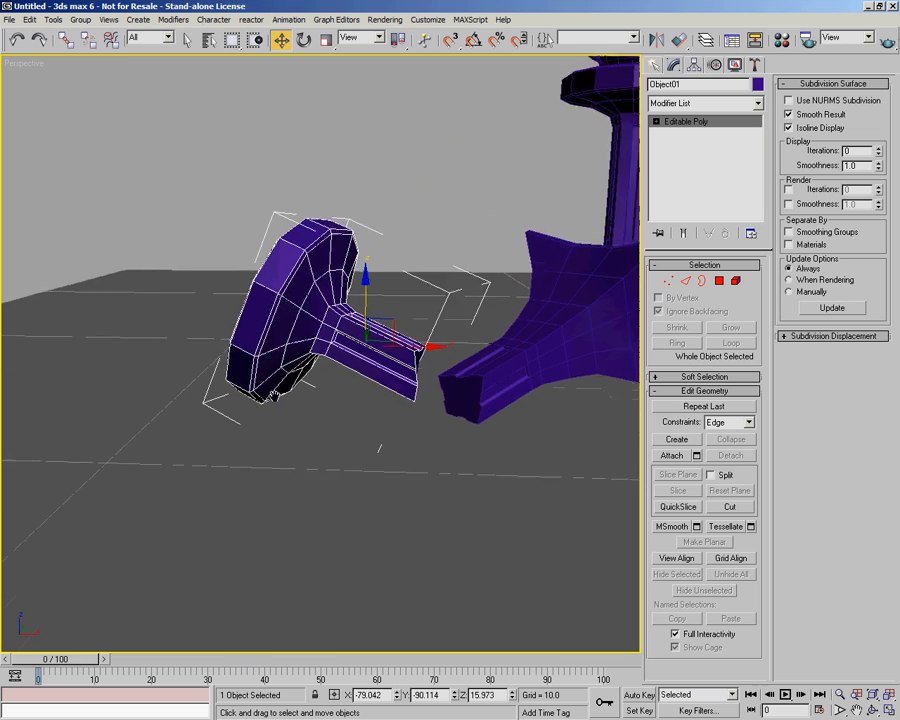
scroll(336, 386, down, 10)
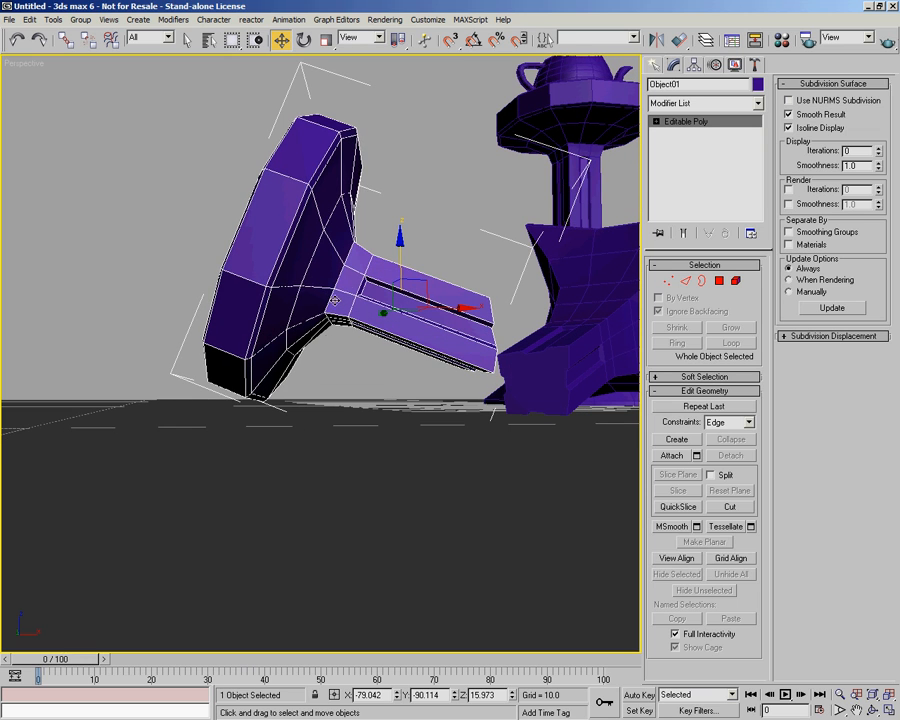
Step: Lower the upper piece and adjust its tilt so it rests on the floor, at about Z 11
drag(403, 254, 402, 262)
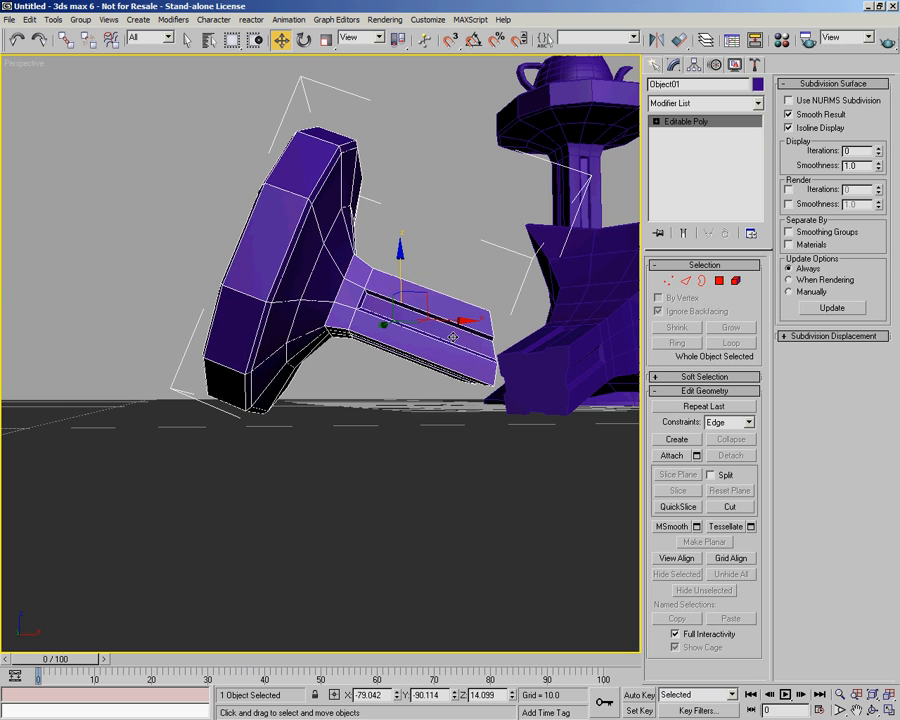
key(e)
drag(440, 272, 402, 280)
key(w)
alt+middle_drag(472, 385, 380, 486)
scroll(333, 463, down, 6)
alt+middle_drag(360, 436, 277, 408)
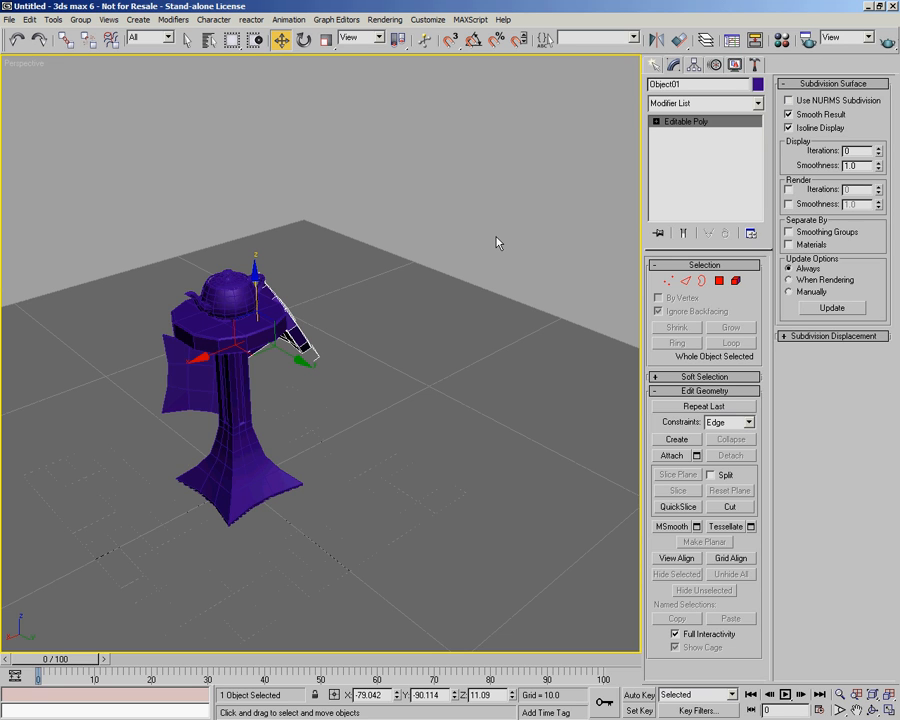
middle_drag(330, 355, 358, 360)
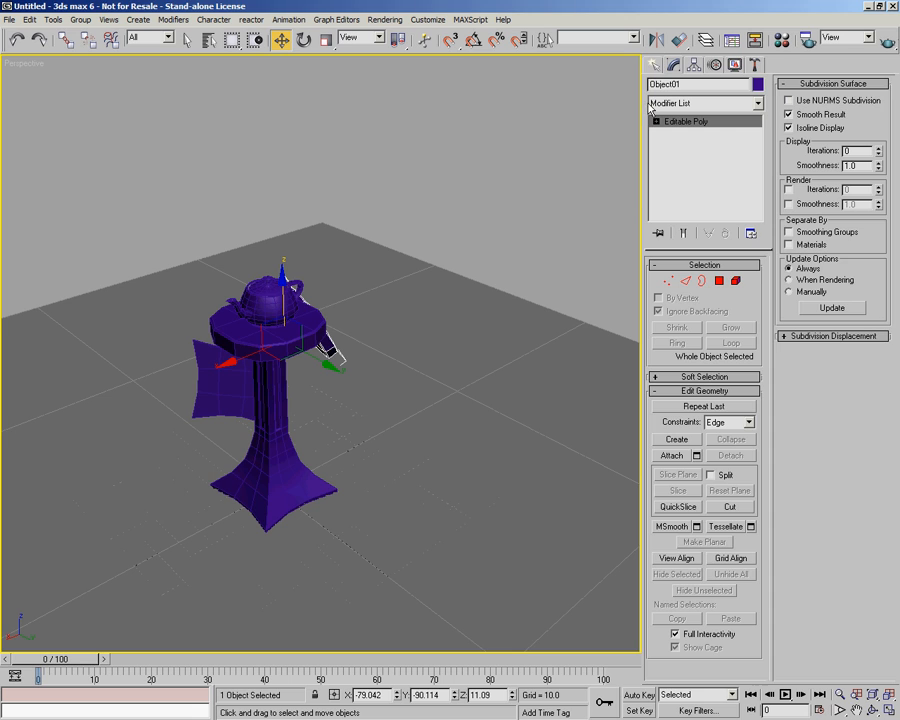
Step: Create a tall thin cylinder on the floor beside the pedestal, about 1.7 in radius and 229 high
click(654, 64)
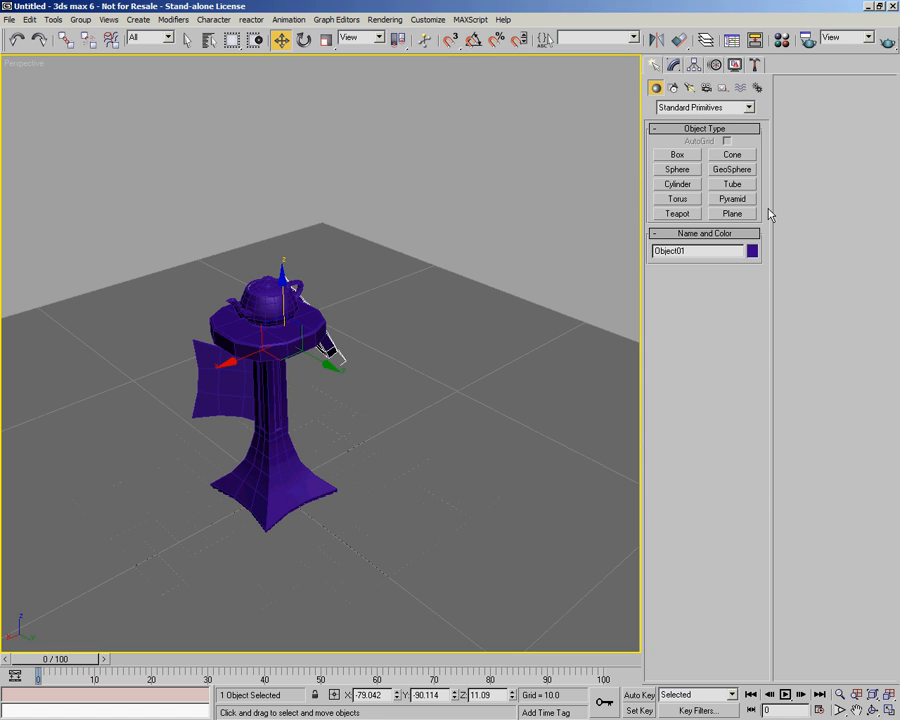
click(680, 185)
alt+middle_drag(564, 277, 420, 410)
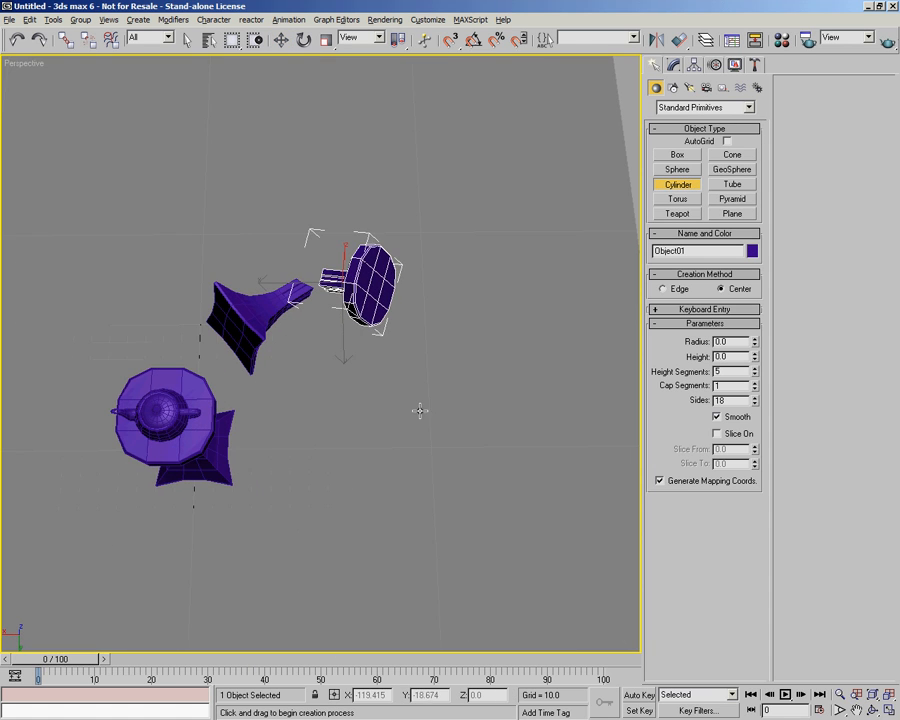
click(314, 448)
drag(314, 448, 315, 451)
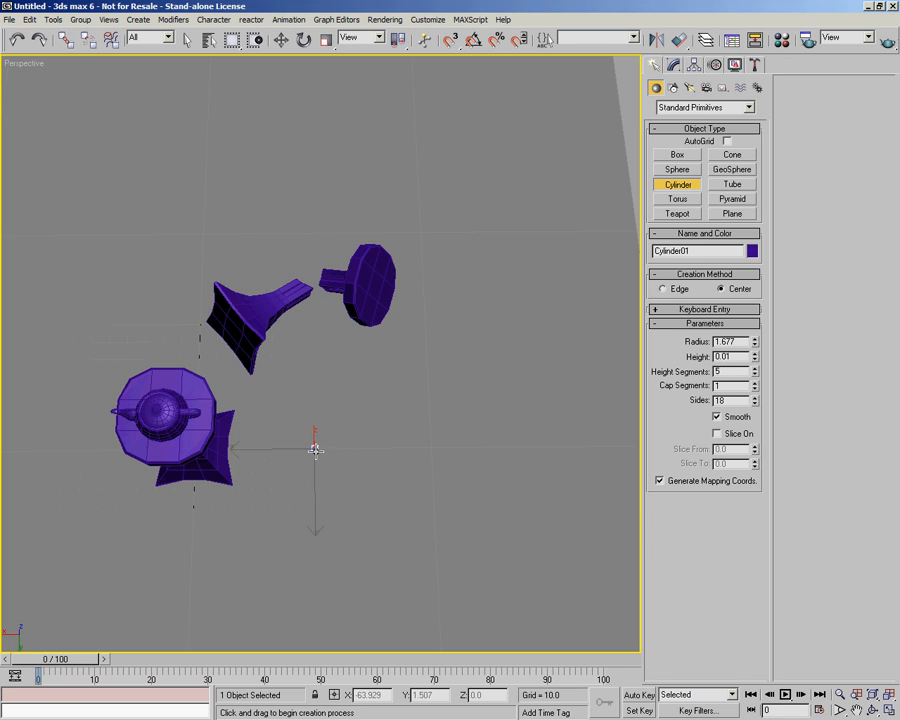
click(357, 20)
mouse_move(358, 340)
alt+middle_down()
mouse_move(368, 271)
mouse_move(362, 215)
mouse_move(374, 315)
mouse_move(360, 328)
alt+middle_up()
scroll(362, 300, down, 4)
scroll(361, 338, up, 5)
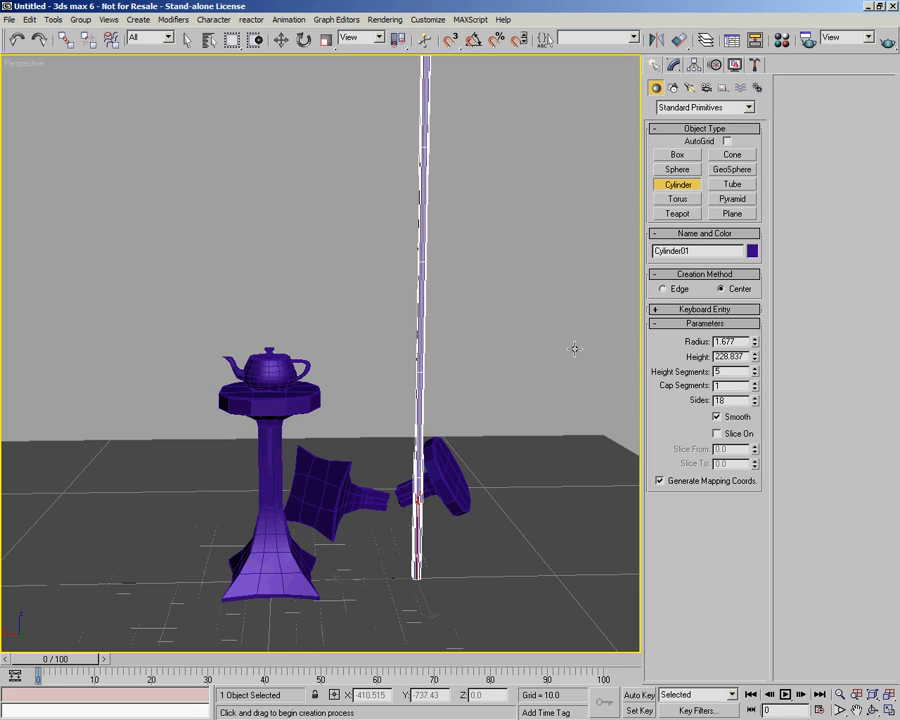
Step: Turn off the edged-faces display and reduce the cylinder's radius to about 0.97
key(F4)
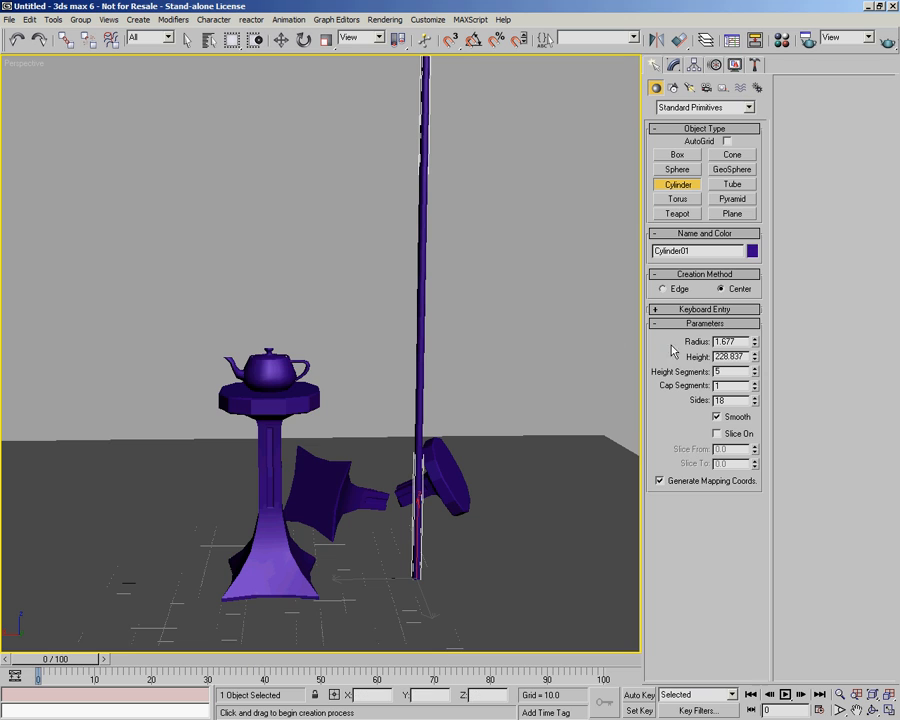
drag(757, 348, 753, 372)
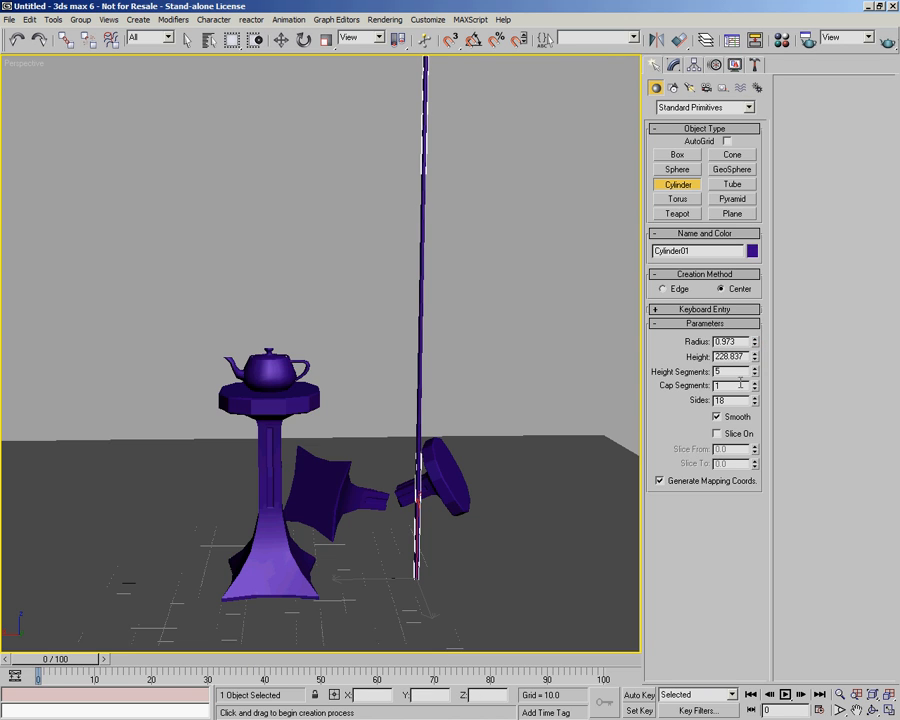
scroll(470, 456, down, 3)
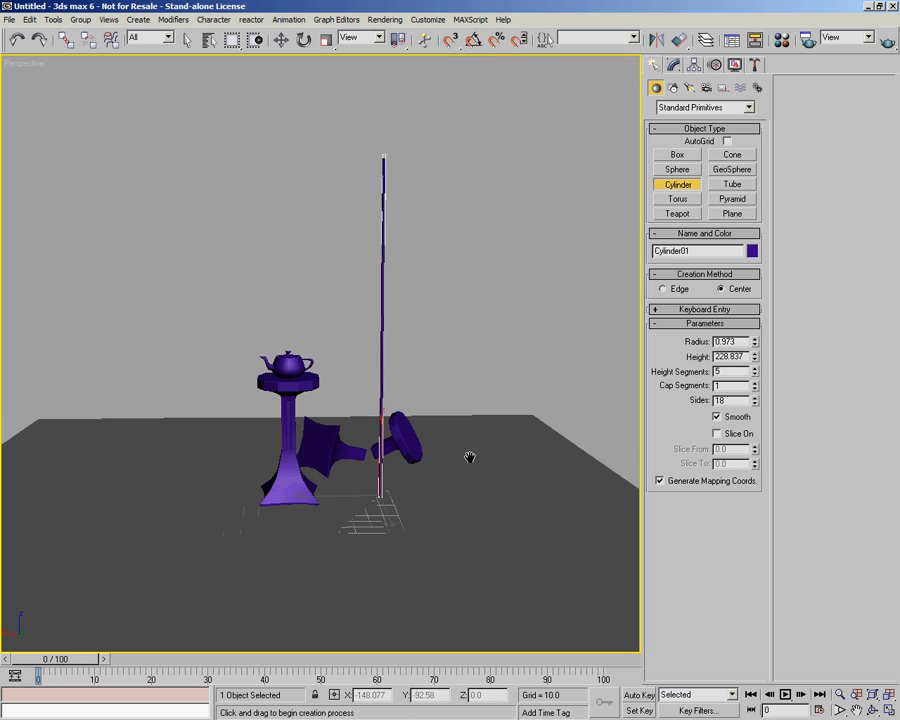
scroll(470, 456, up, 3)
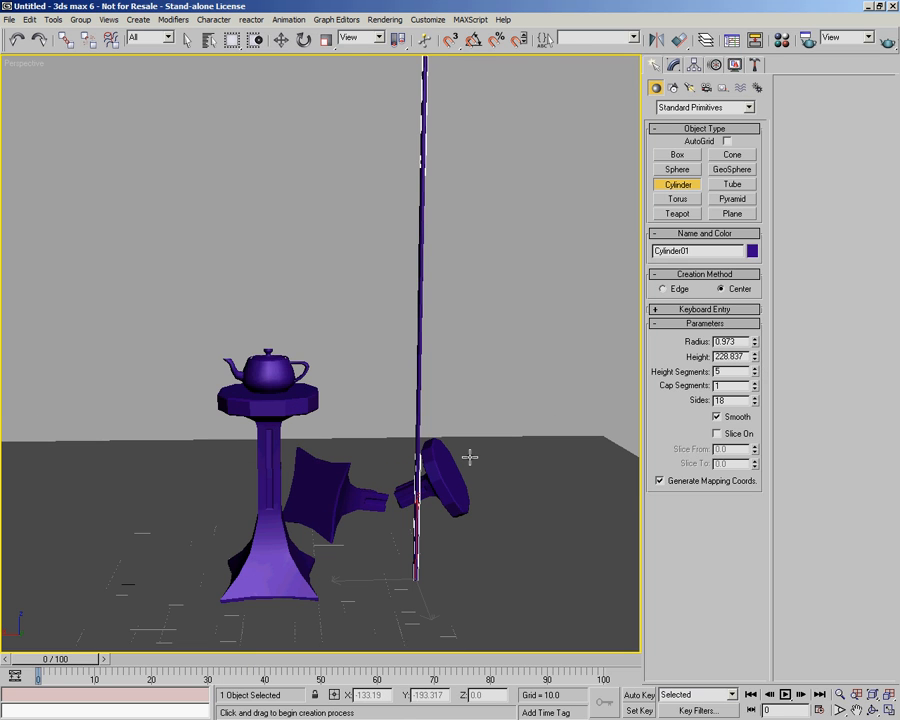
Step: Move the cylinder high above the intact pedestal, to about X 1.6, Y 0, Z 270
click(281, 39)
scroll(402, 362, down, 2)
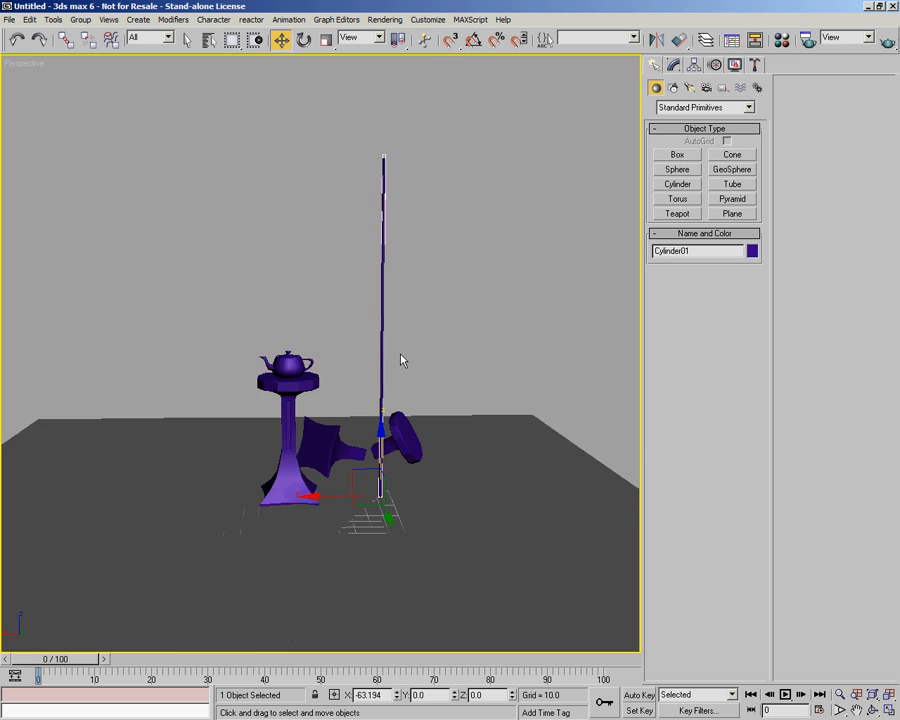
drag(390, 520, 298, 121)
middle_drag(315, 262, 320, 305)
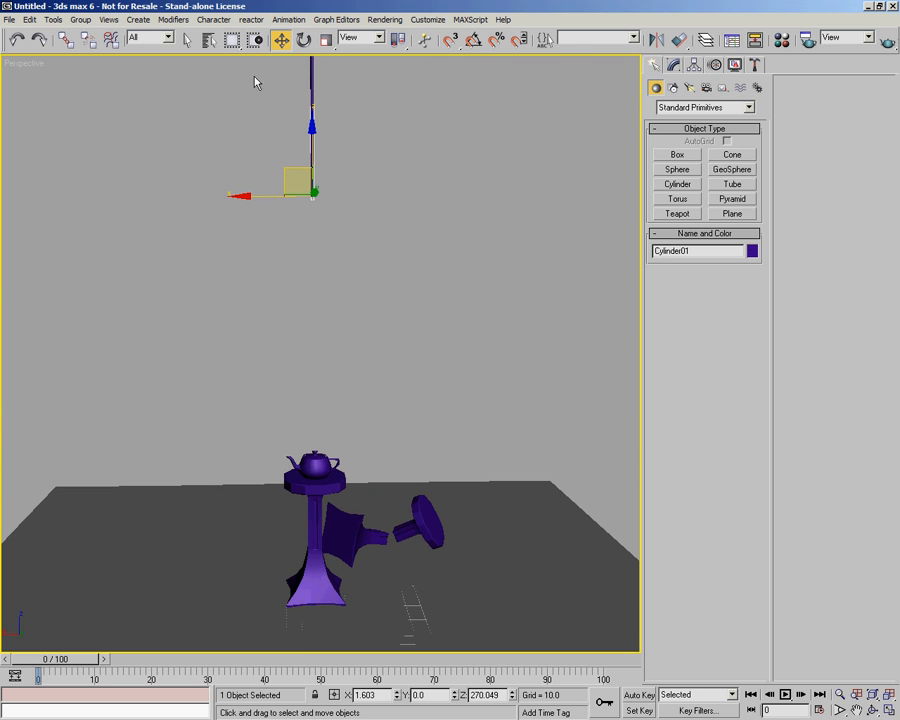
Step: Turn on Angle Snap with a 5-degree increment and rotate the cylinder 180 degrees so it hangs down from its pivot
click(303, 39)
click(476, 45)
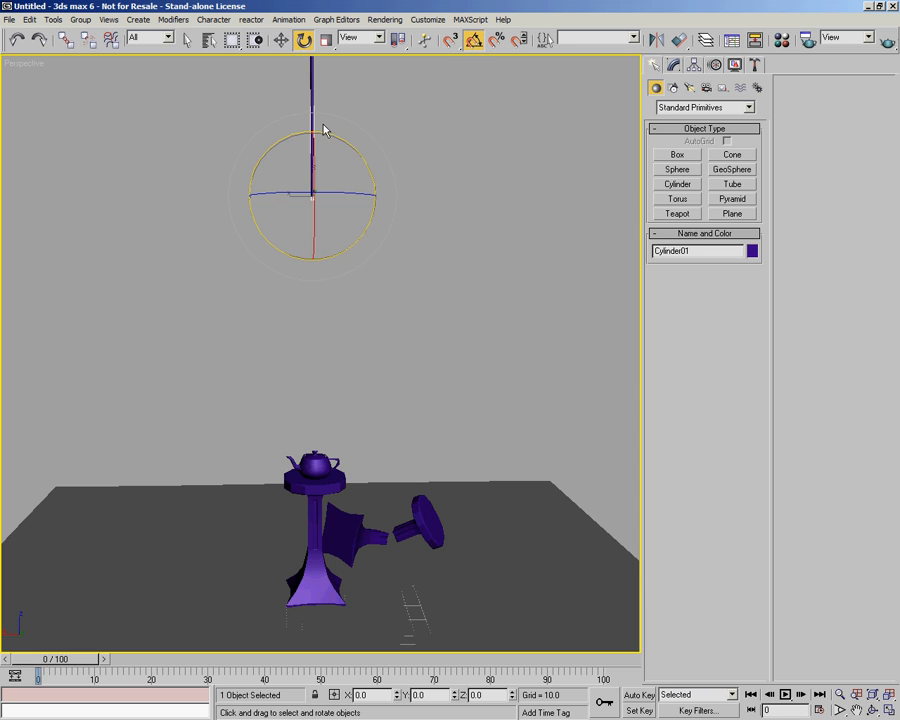
right_click(475, 40)
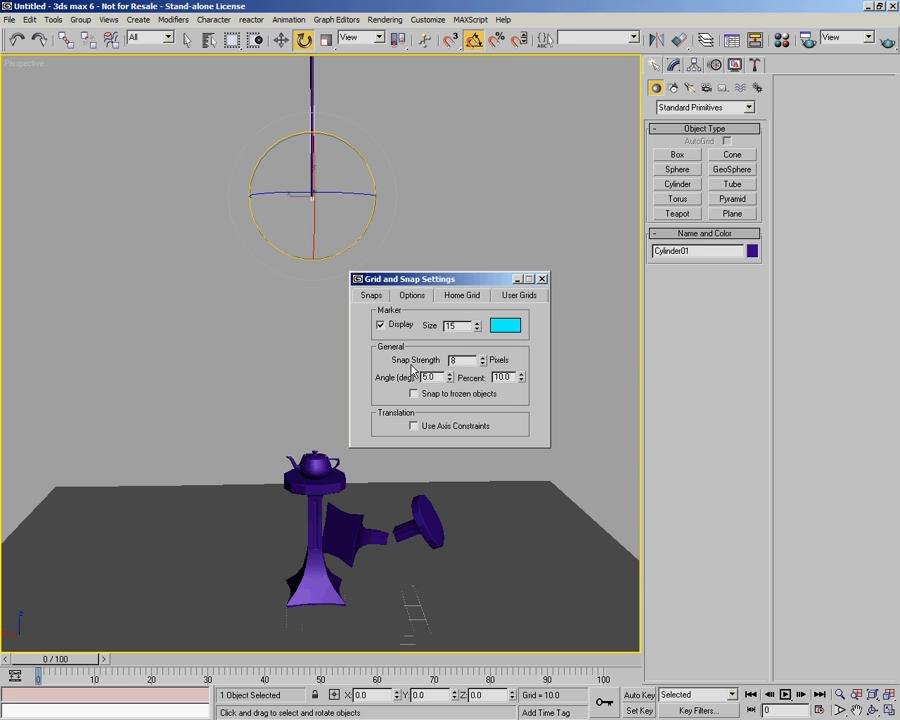
click(541, 279)
drag(286, 141, 281, 356)
Step: Raise the hanging cylinder clear of the teapot to about Z 351 and centre it over the teapot at about X -0.6
key(w)
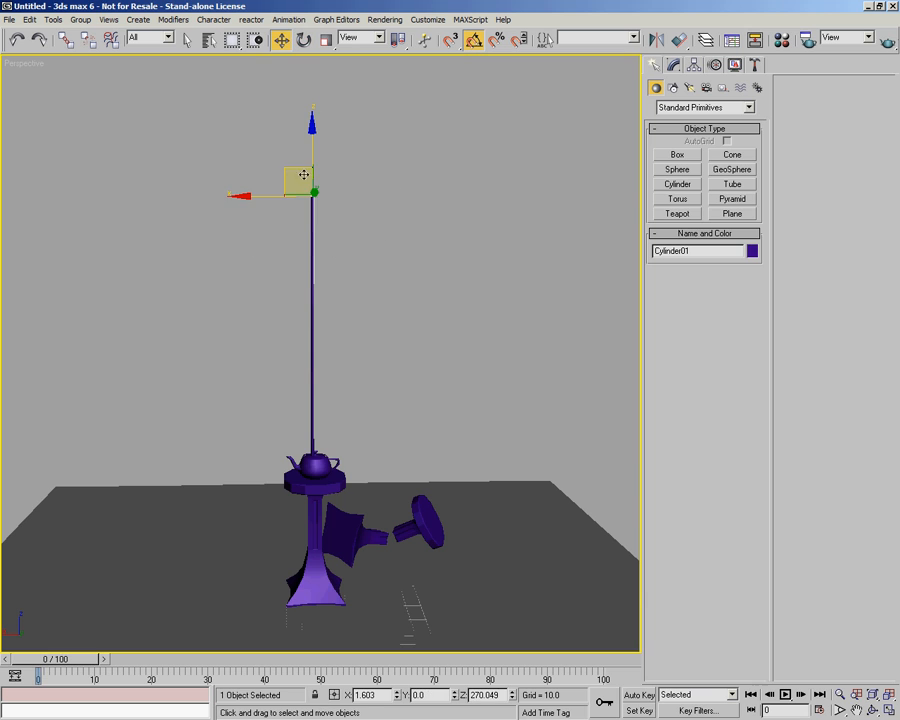
drag(311, 189, 325, 6)
middle_drag(343, 90, 339, 137)
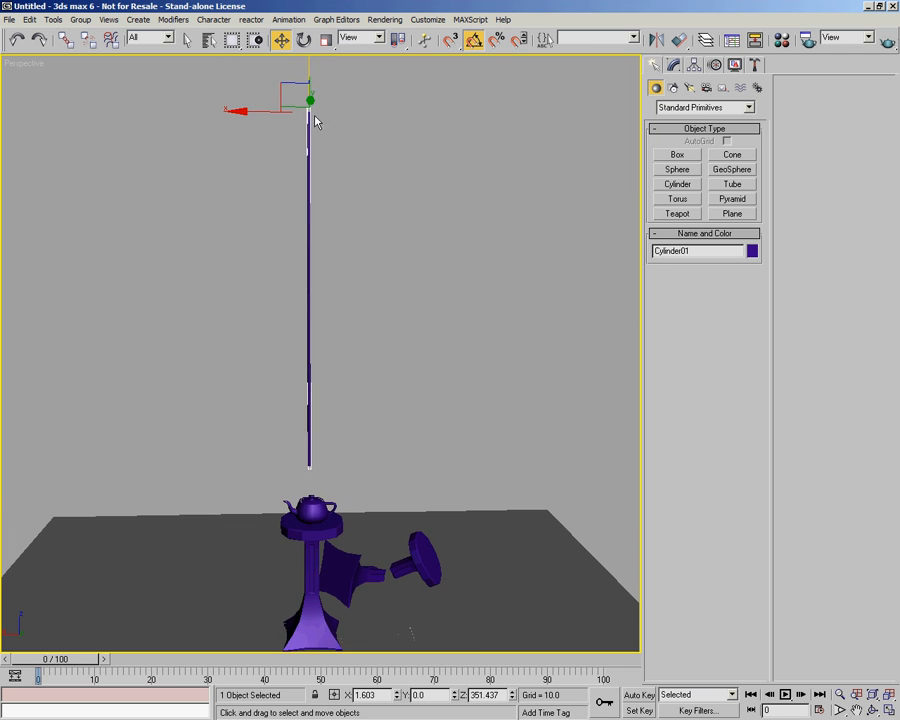
drag(266, 110, 270, 112)
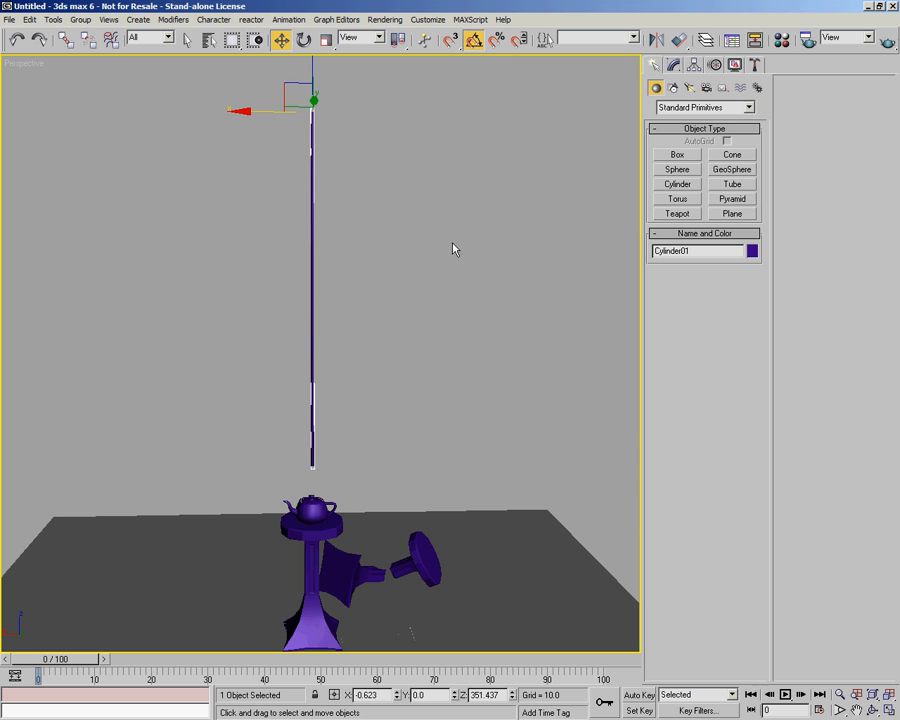
Step: Switch the viewport to wireframe, examine the cylinder's height segments up close and reselect the cylinder
click(413, 235)
key(F3)
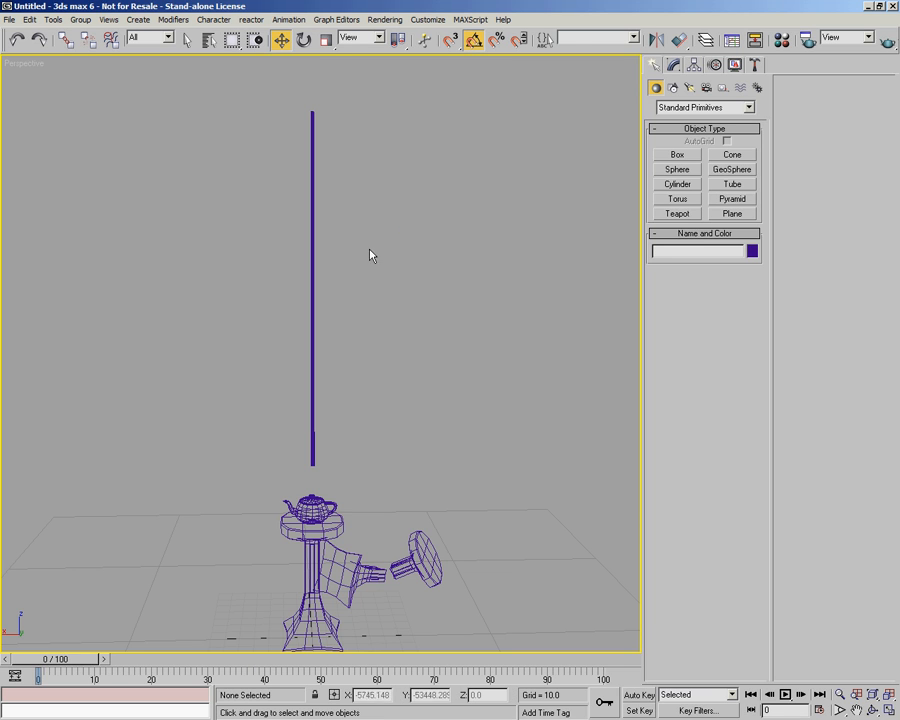
scroll(340, 281, up, 5)
scroll(333, 265, down, 3)
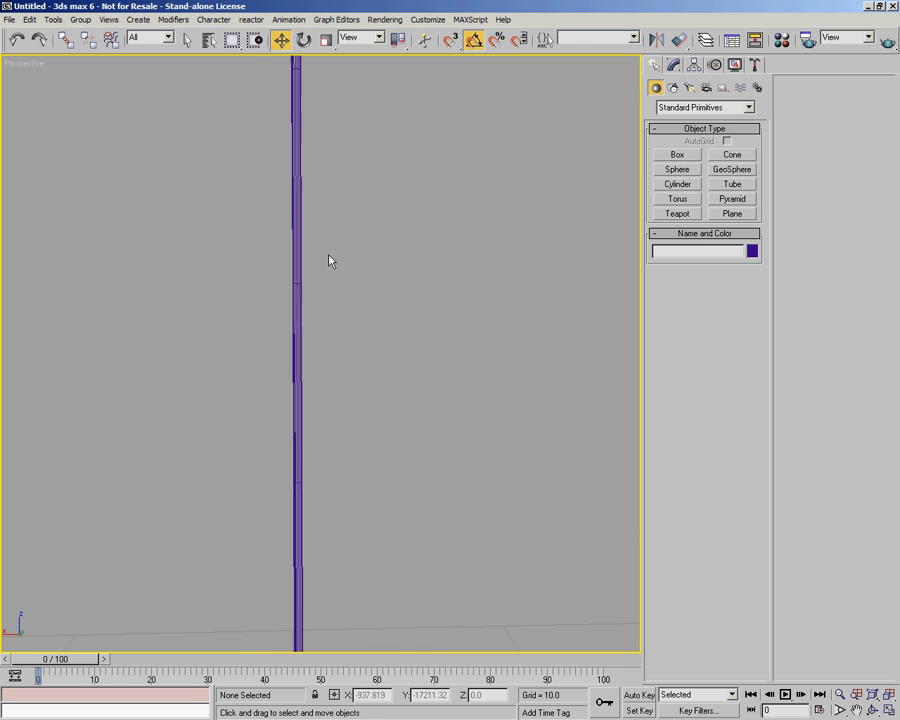
scroll(338, 270, up, 3)
middle_drag(276, 376, 366, 449)
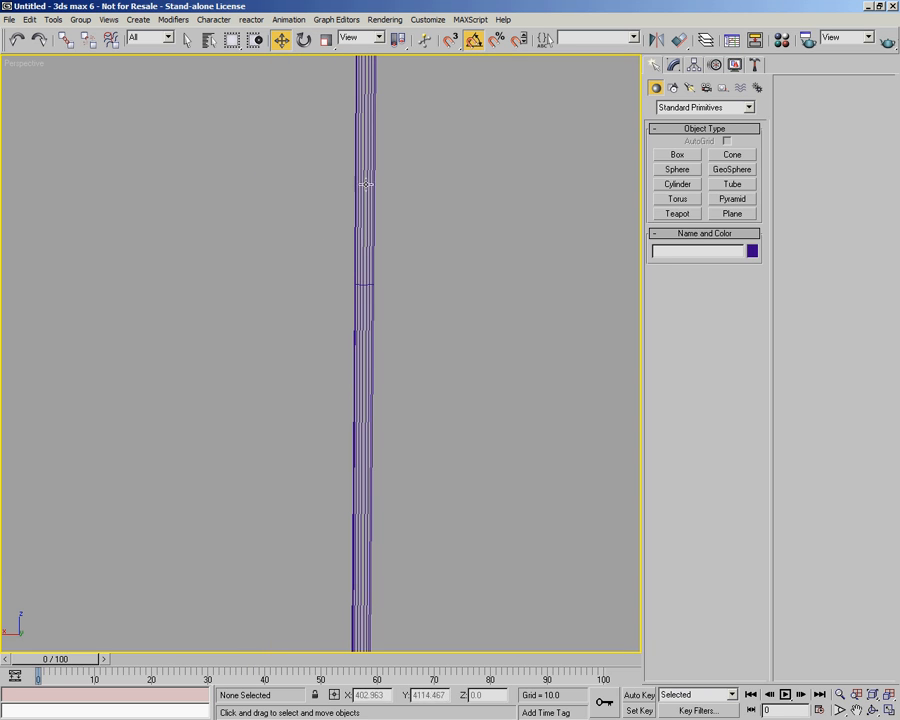
click(363, 273)
scroll(440, 374, down, 2)
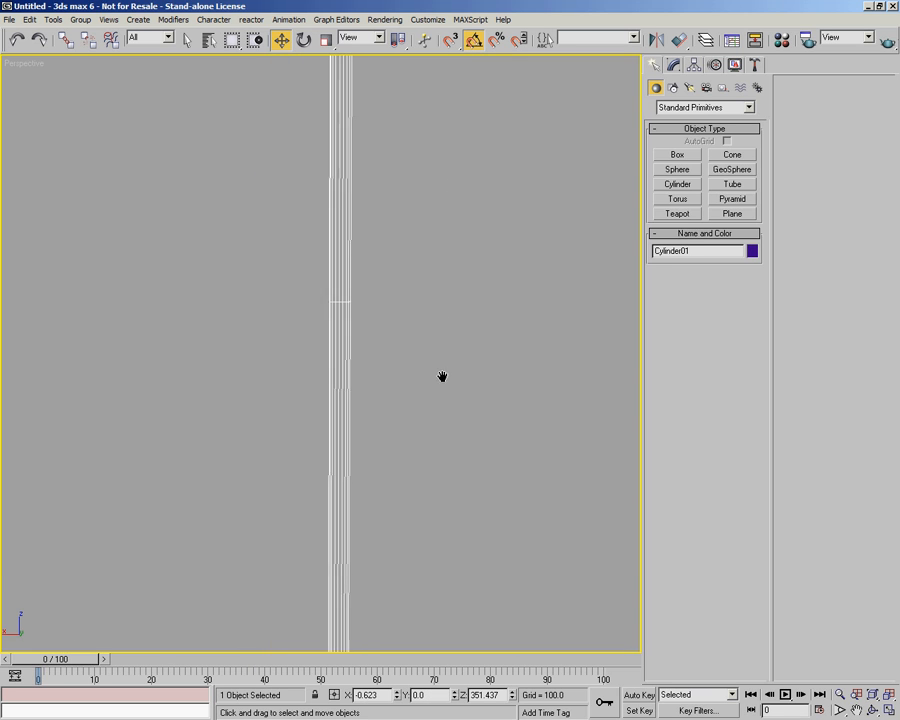
scroll(381, 240, down, 5)
middle_drag(370, 340, 358, 166)
scroll(360, 145, down, 2)
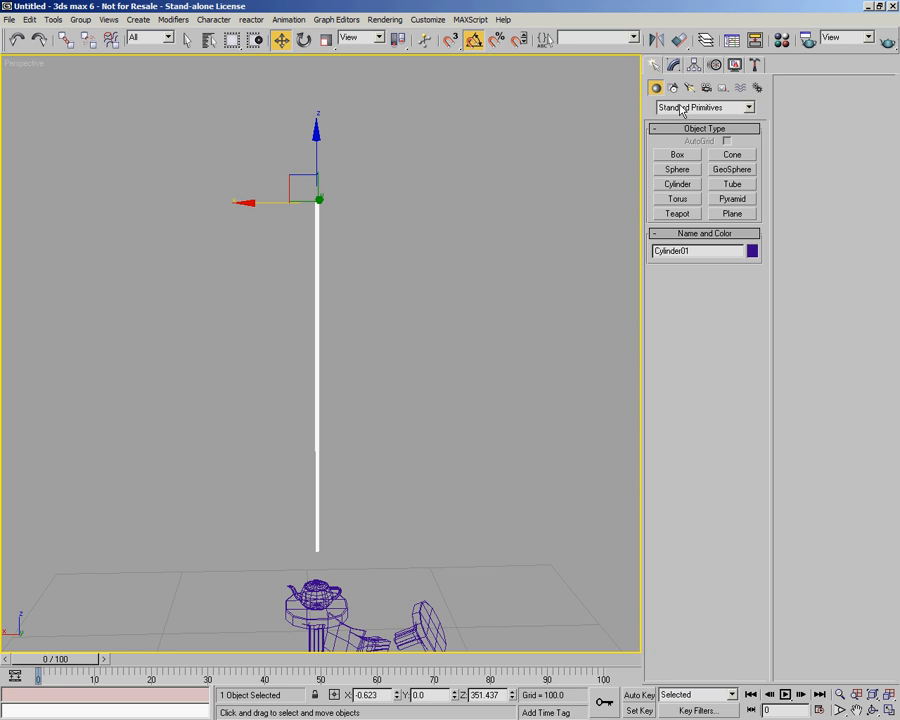
Step: Set the cylinder's height segments to 15
click(674, 65)
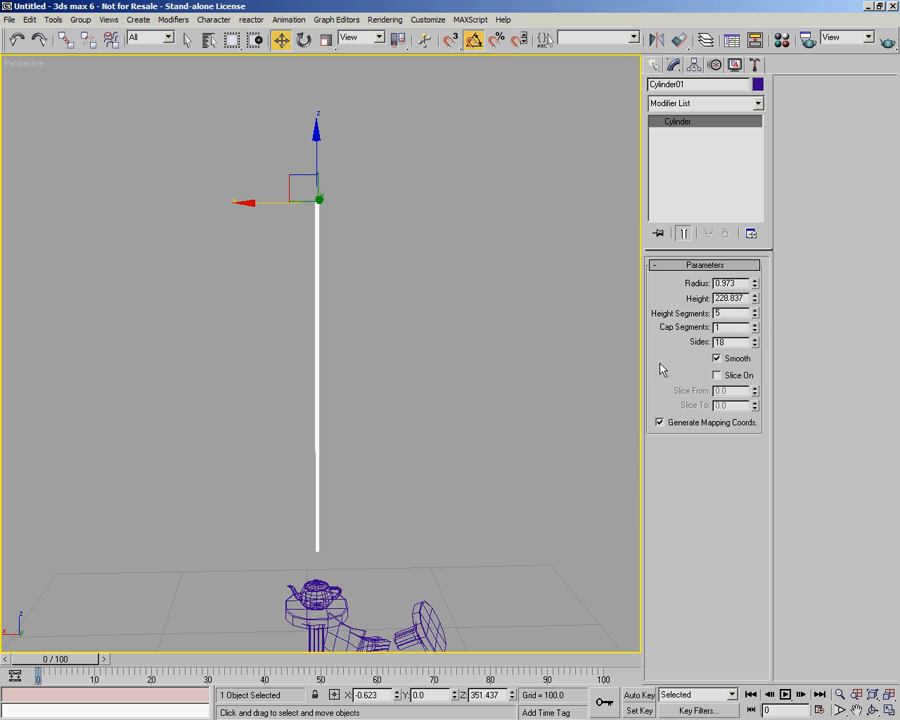
click(755, 310)
click(755, 310)
click(755, 310)
click(758, 104)
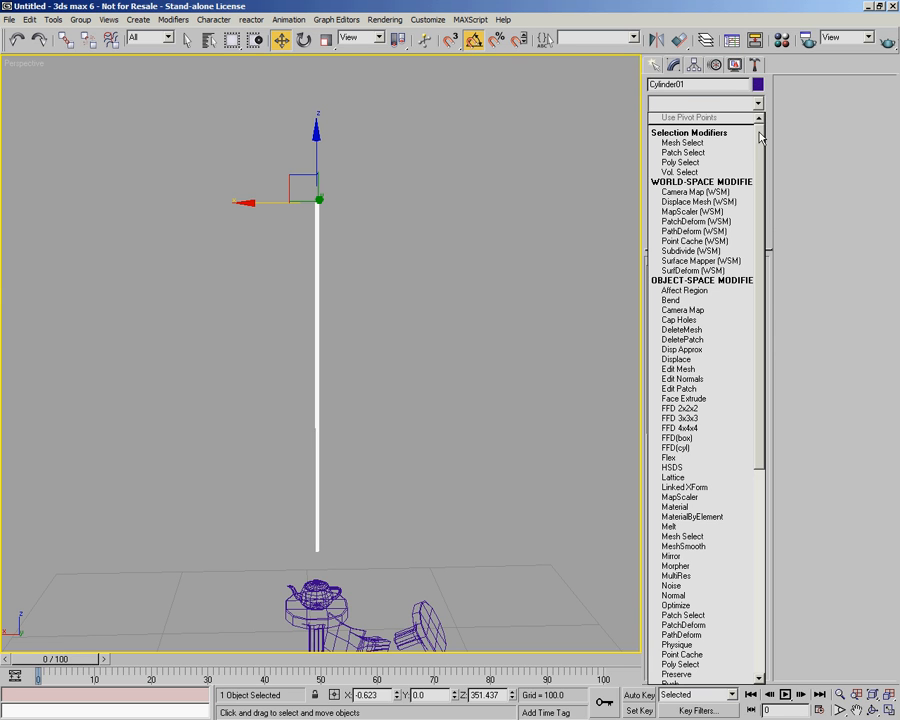
click(452, 286)
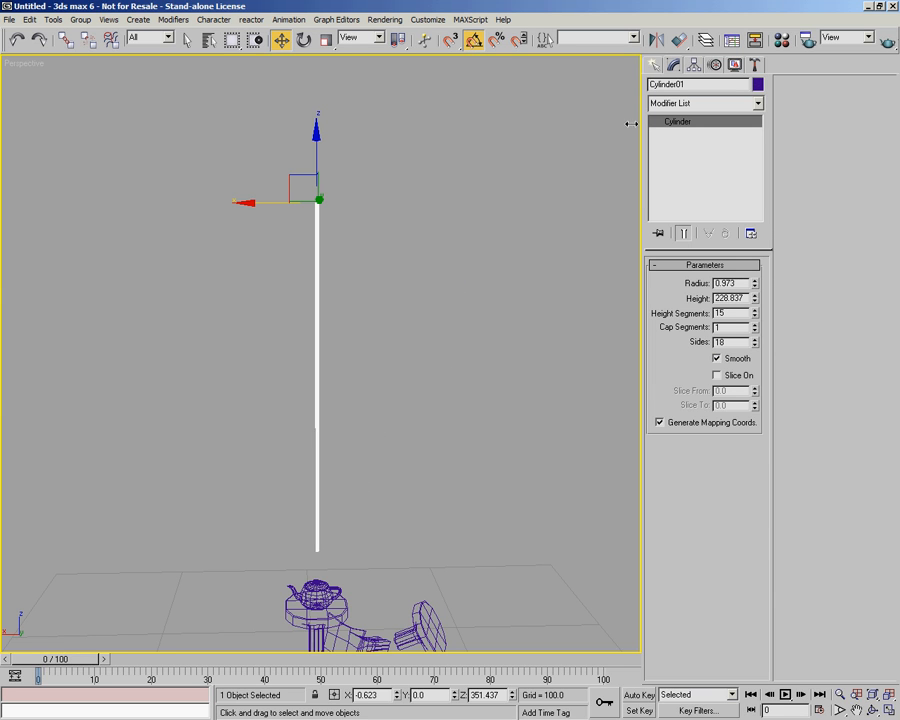
Step: Turn on AutoGrid for GeoSphere creation, try a sphere of about 16 radius centred on the cylinder's lower end, and undo it
alt+middle_drag(310, 465, 348, 409)
scroll(346, 444, up, 5)
scroll(348, 409, up, 6)
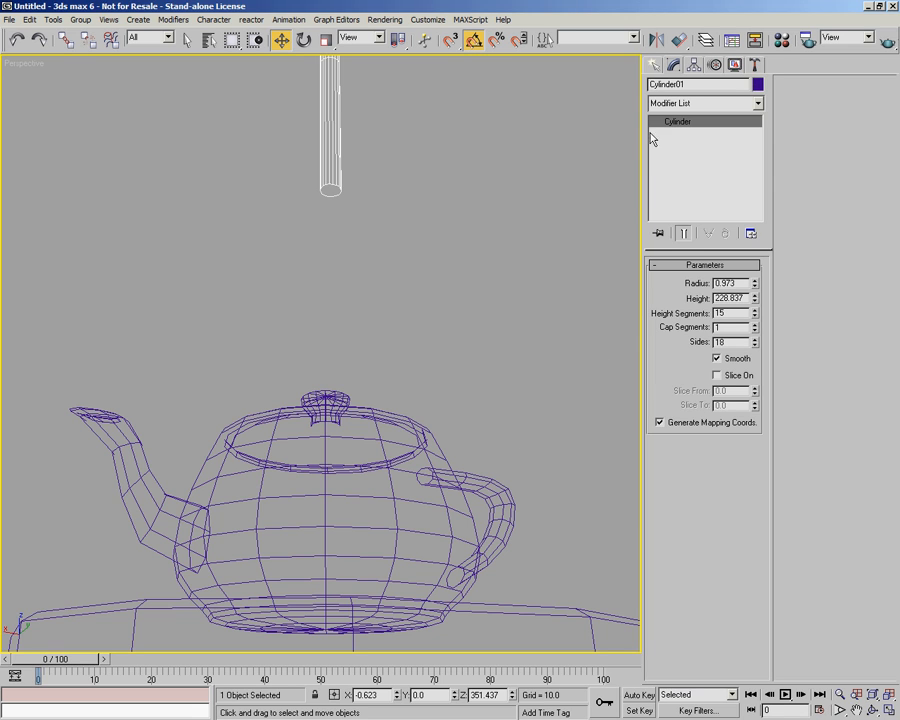
click(655, 64)
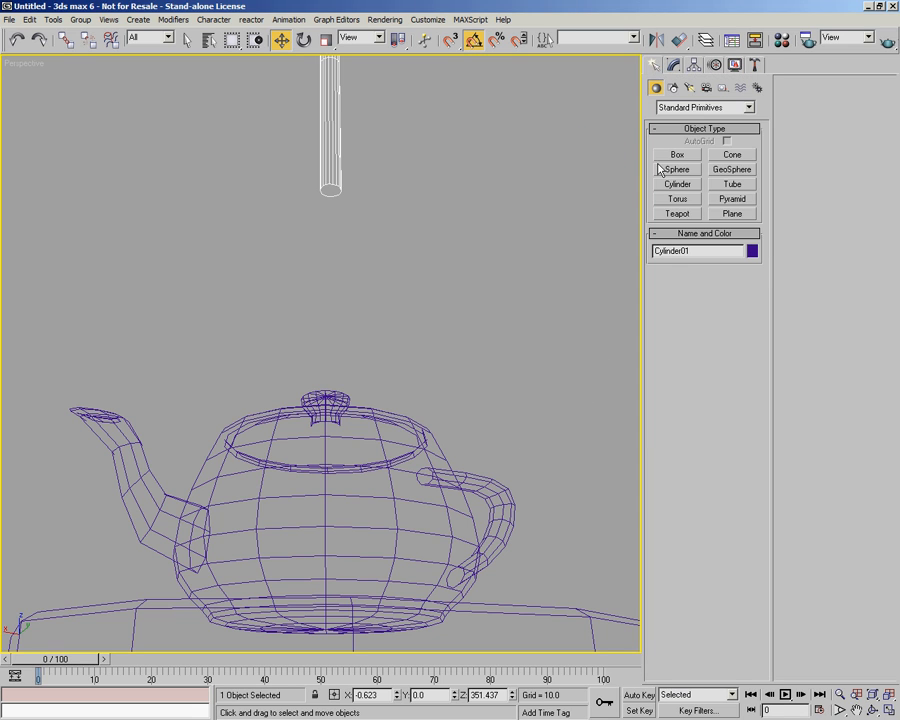
click(735, 170)
click(728, 142)
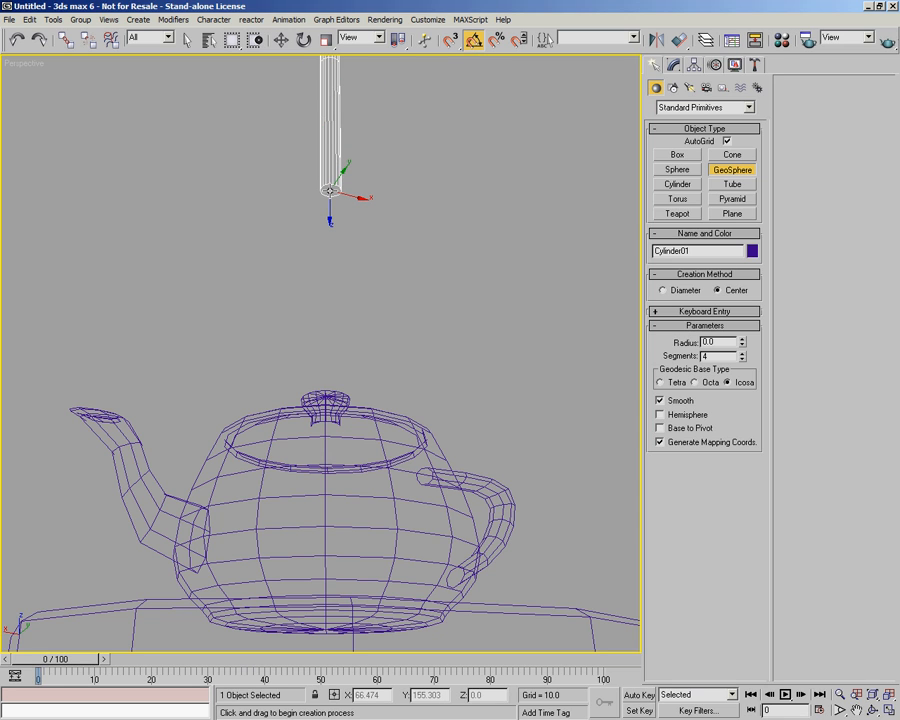
drag(330, 190, 459, 210)
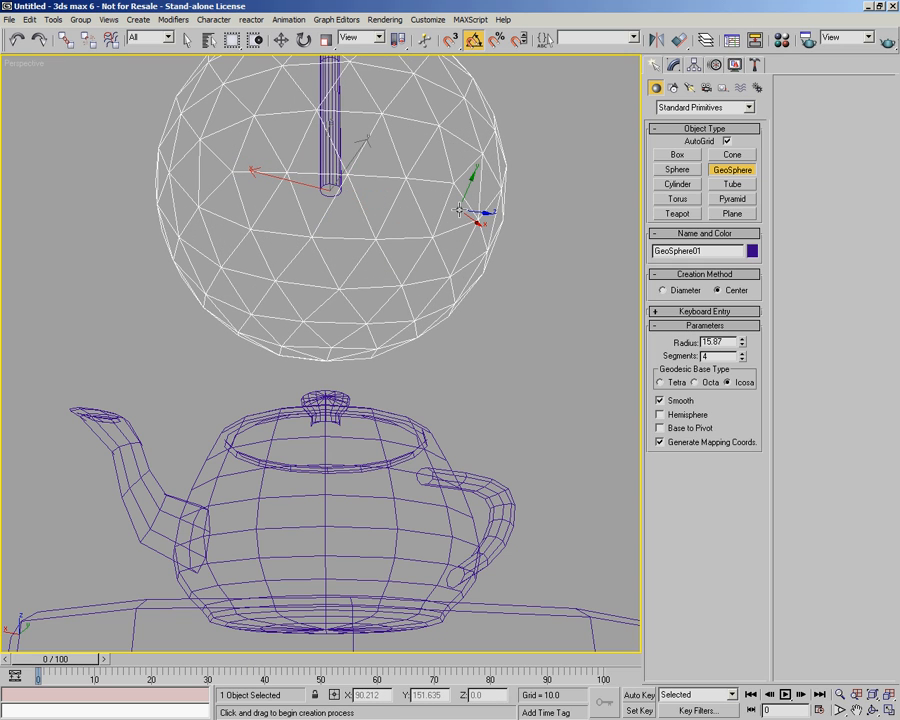
key(ctrl+z)
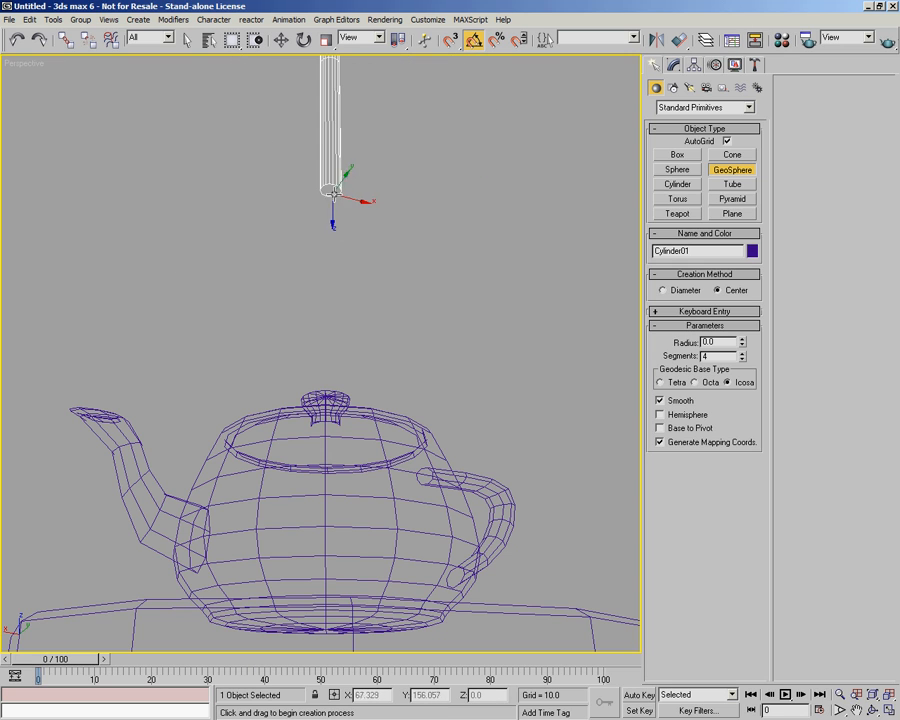
Step: Create a Base to Pivot GeoSphere hanging from the cylinder's lower end, about 19.4 in radius, and turn off AutoGrid
click(660, 428)
middle_drag(558, 410, 475, 428)
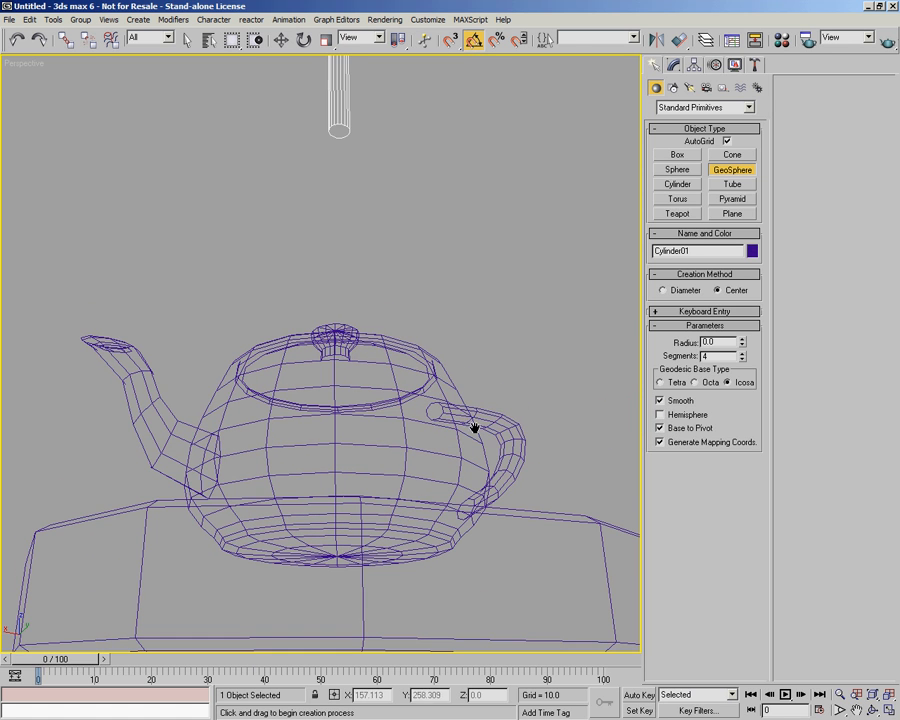
click(340, 130)
drag(340, 130, 533, 79)
alt+middle_drag(465, 208, 370, 345)
scroll(340, 382, down, 5)
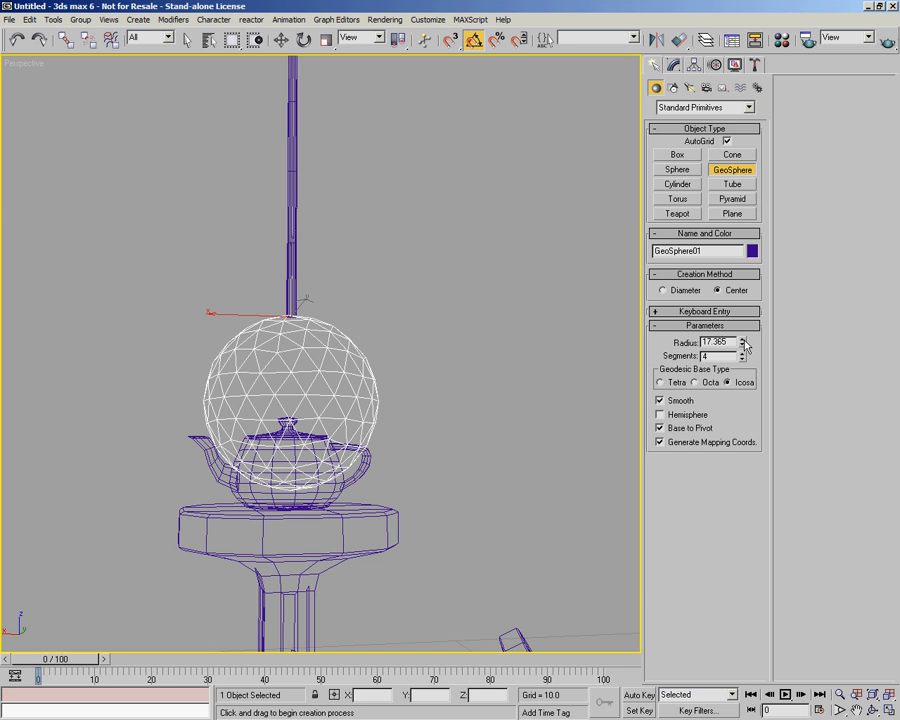
drag(744, 345, 745, 330)
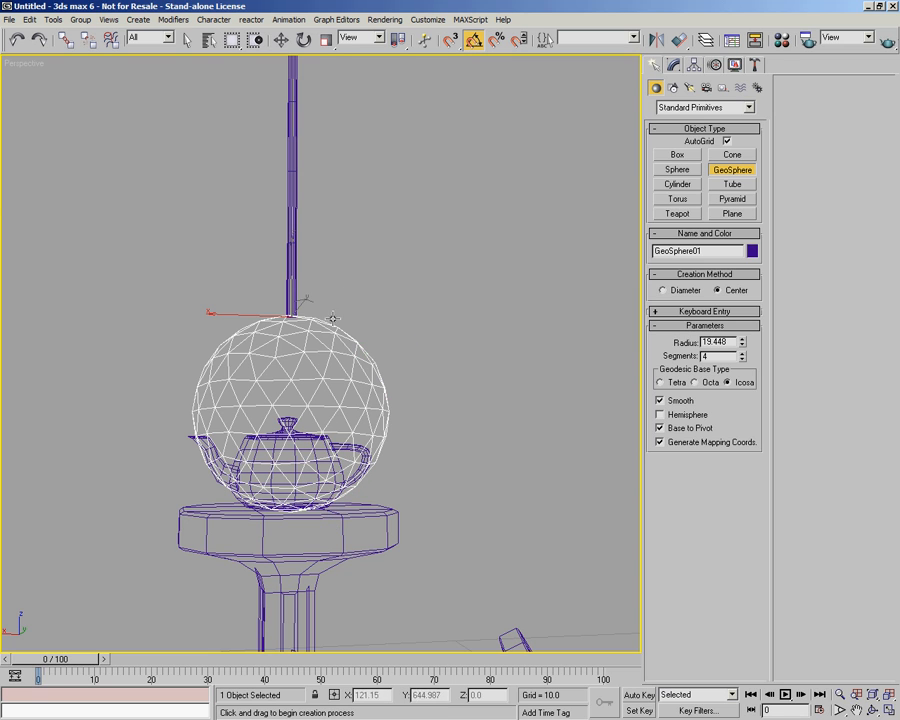
click(727, 142)
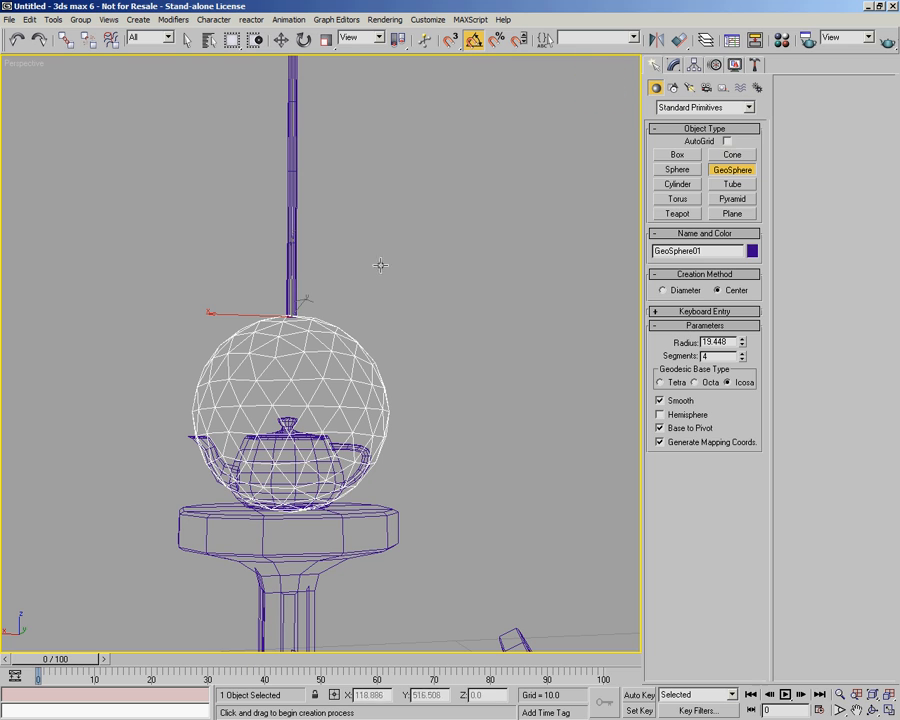
Step: Set the hanging geosphere's segments to 8
click(742, 354)
click(742, 354)
click(742, 354)
click(742, 354)
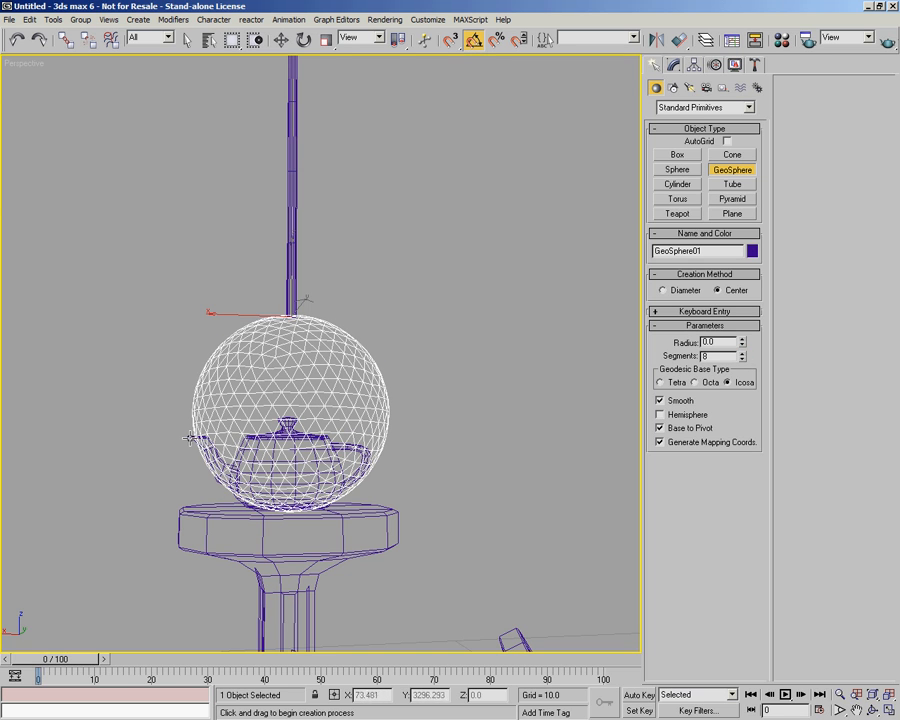
Step: Switch to the Move tool and freeze the geosphere surrounding the teapot
middle_drag(214, 489, 257, 400)
scroll(257, 400, up, 4)
scroll(391, 354, down, 2)
middle_drag(391, 354, 312, 427)
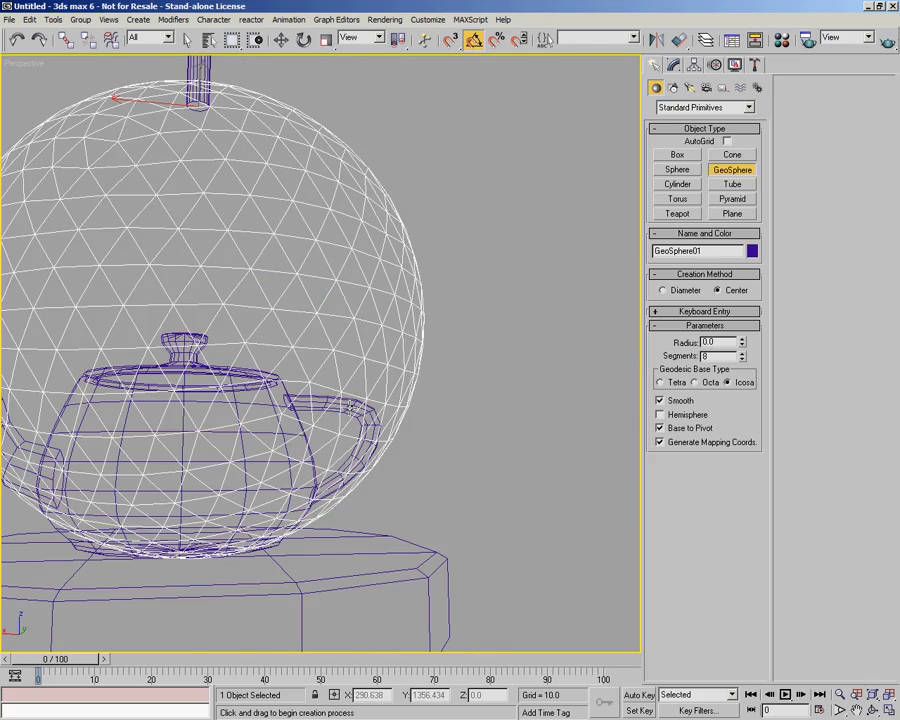
middle_drag(284, 163, 292, 191)
click(281, 40)
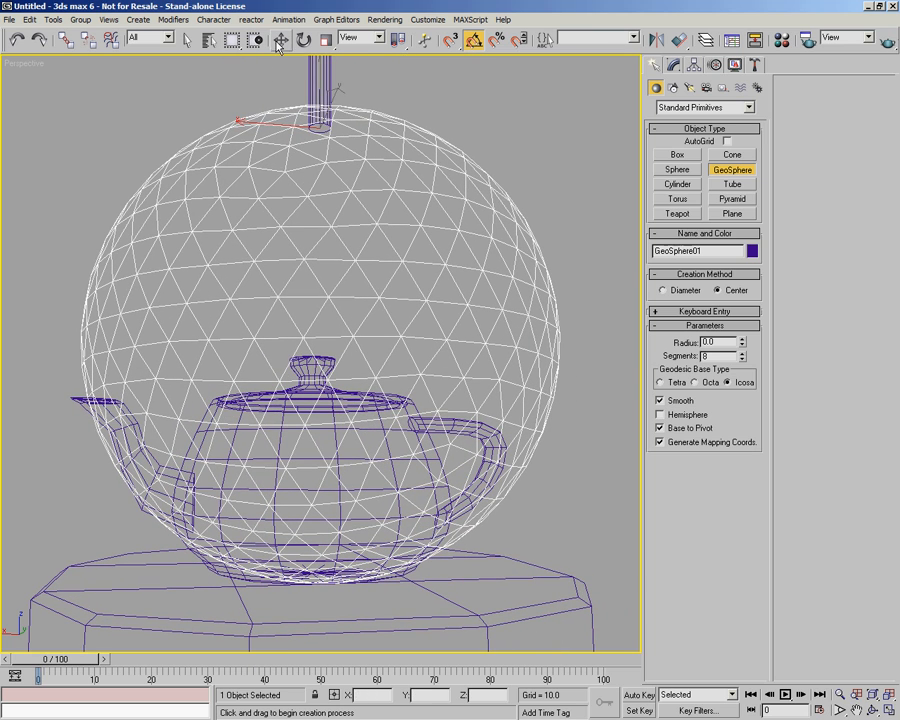
right_click(396, 184)
click(460, 120)
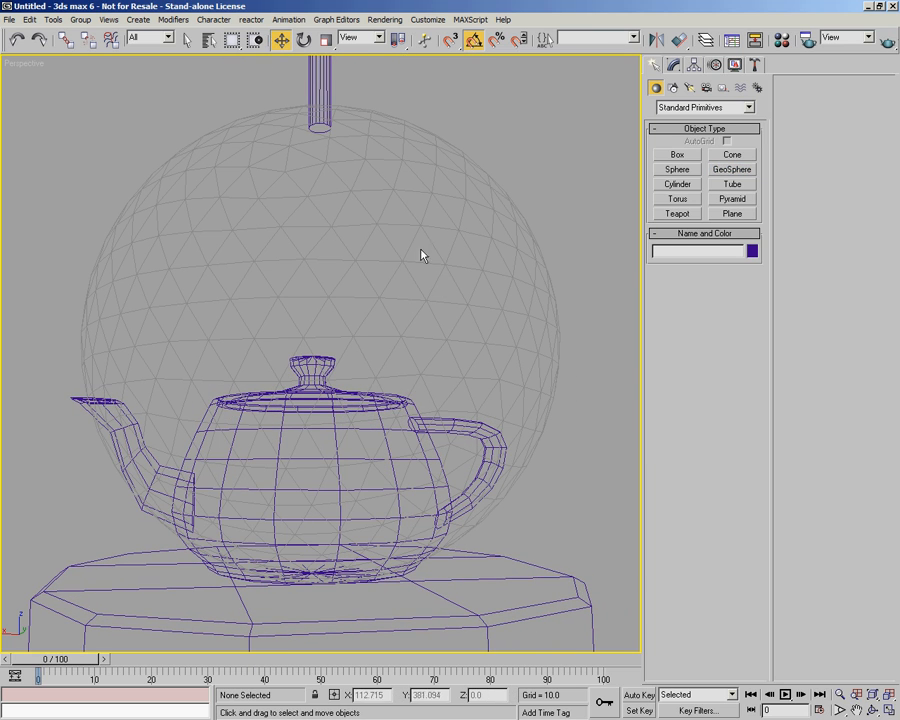
Step: Select the teapot inside the frozen geosphere and set its segments to 12
click(309, 363)
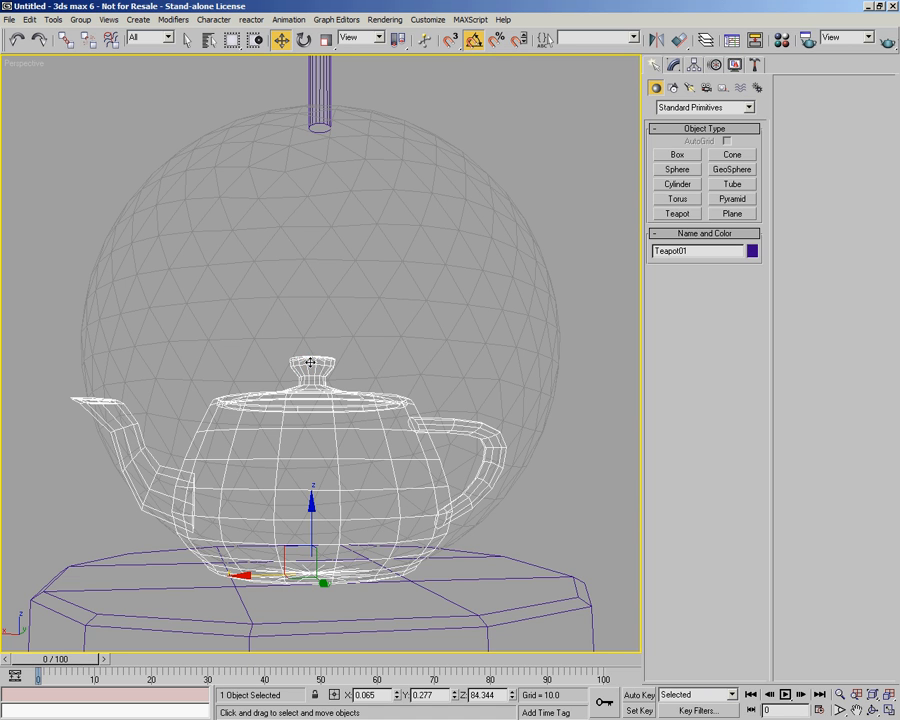
click(673, 64)
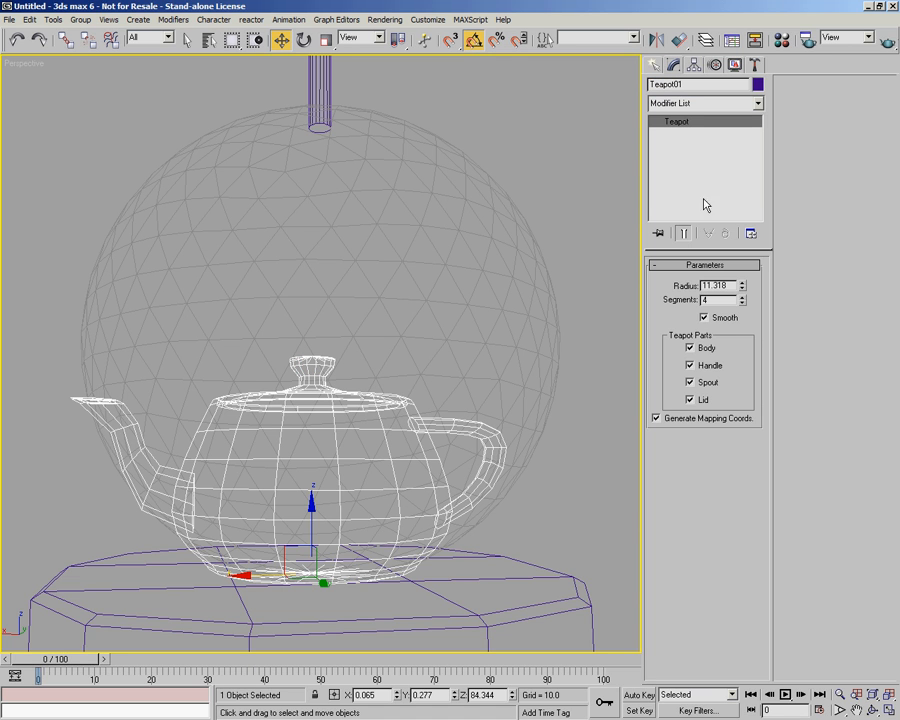
click(742, 296)
click(742, 298)
click(742, 298)
click(742, 298)
click(742, 298)
Step: Unfreeze the geosphere around the teapot with Unfreeze by Hit
alt+middle_drag(401, 432, 464, 325)
scroll(382, 482, down, 1)
scroll(476, 325, down, 4)
alt+middle_drag(408, 368, 360, 375)
click(734, 64)
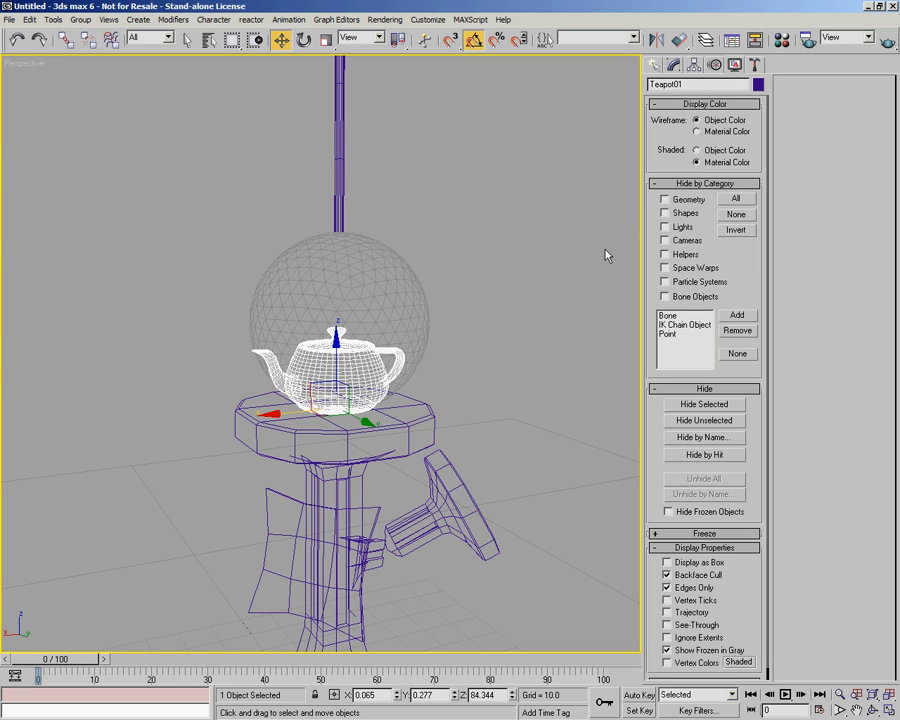
click(755, 535)
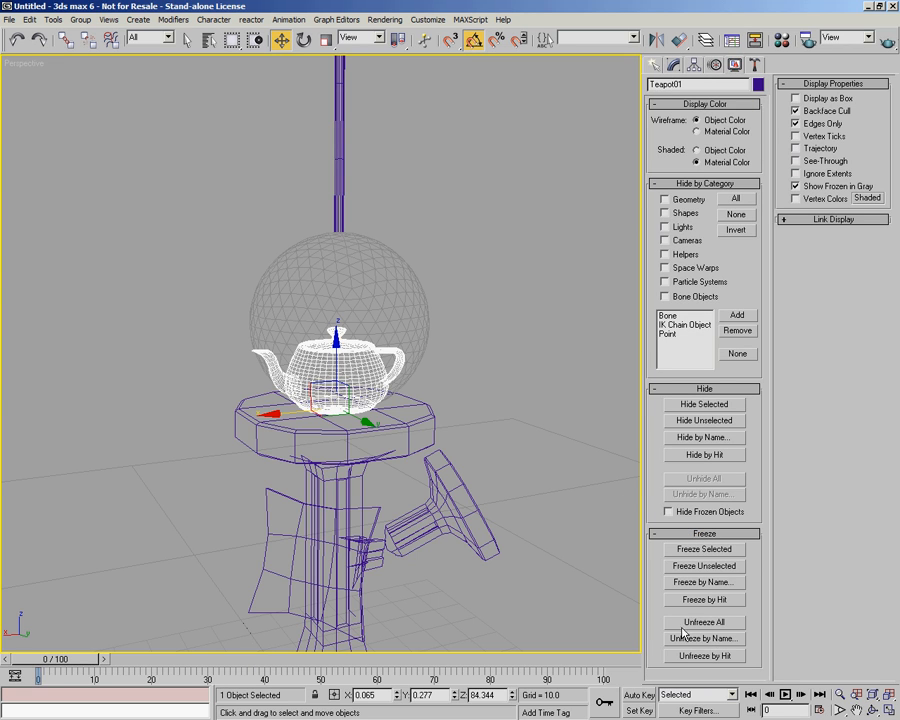
click(720, 656)
click(416, 267)
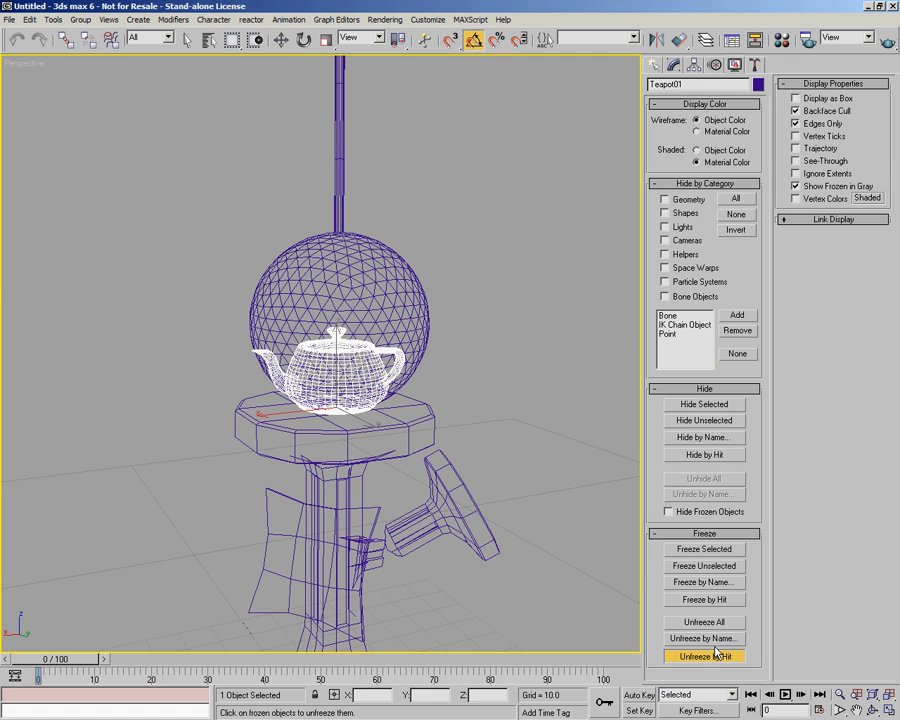
Step: Return to the modifier settings, bring the whole pedestal arrangement into view and deselect the teapot
click(672, 66)
scroll(388, 225, down, 3)
middle_drag(388, 225, 370, 184)
scroll(410, 163, up, 3)
scroll(408, 163, down, 3)
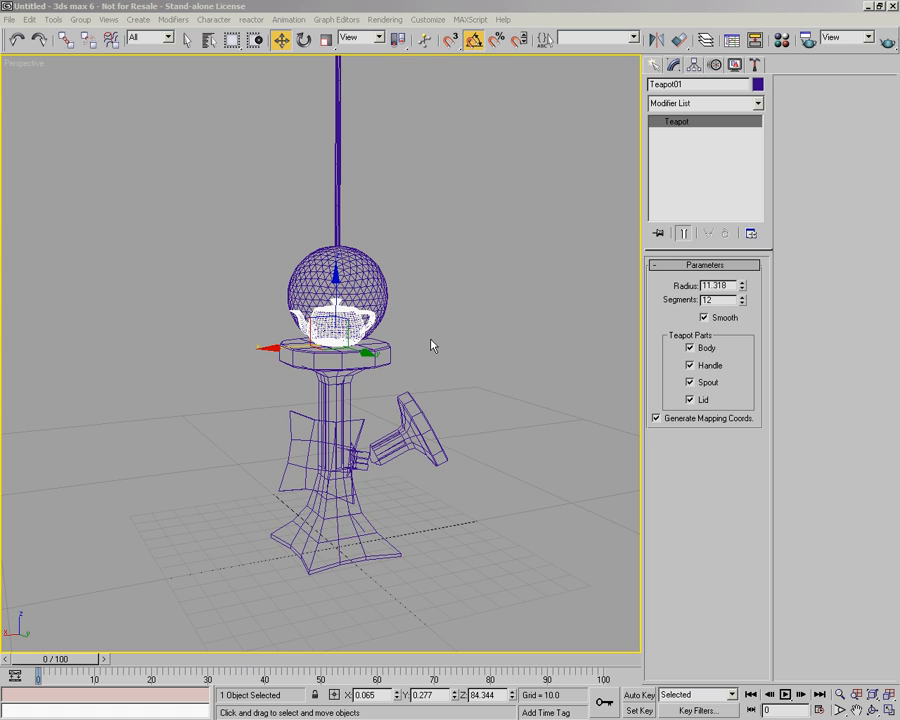
click(490, 224)
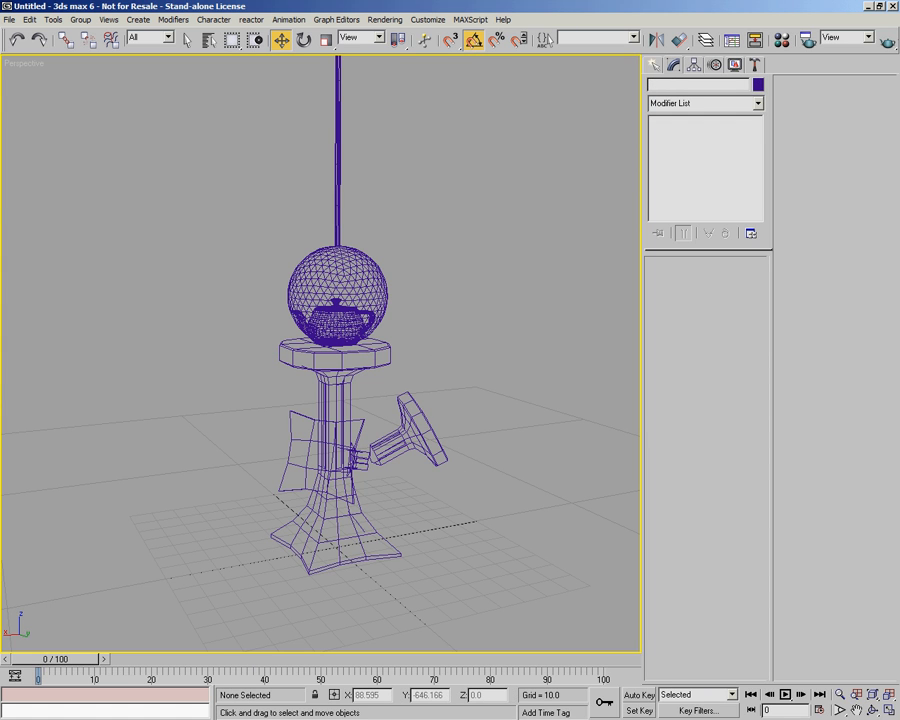